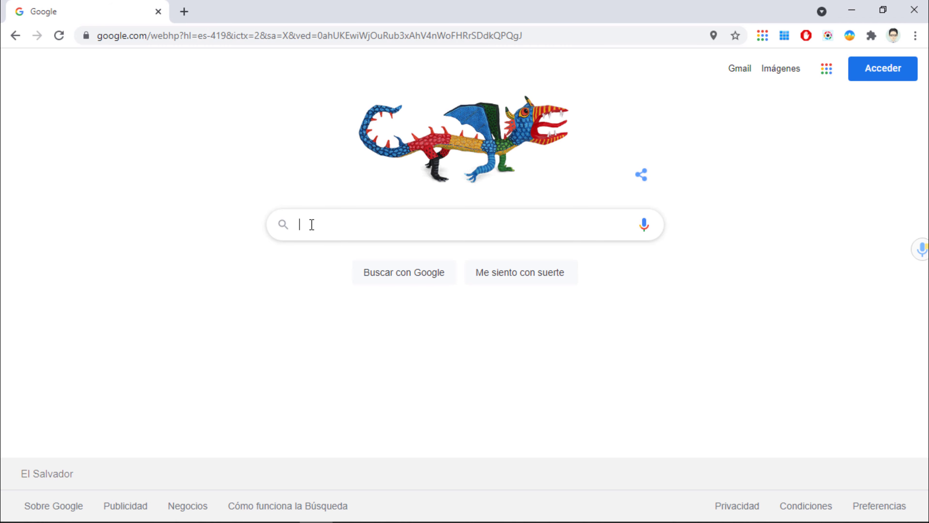
Step: Search the web for "hoja de calculo de google"
text(hoja de cal)
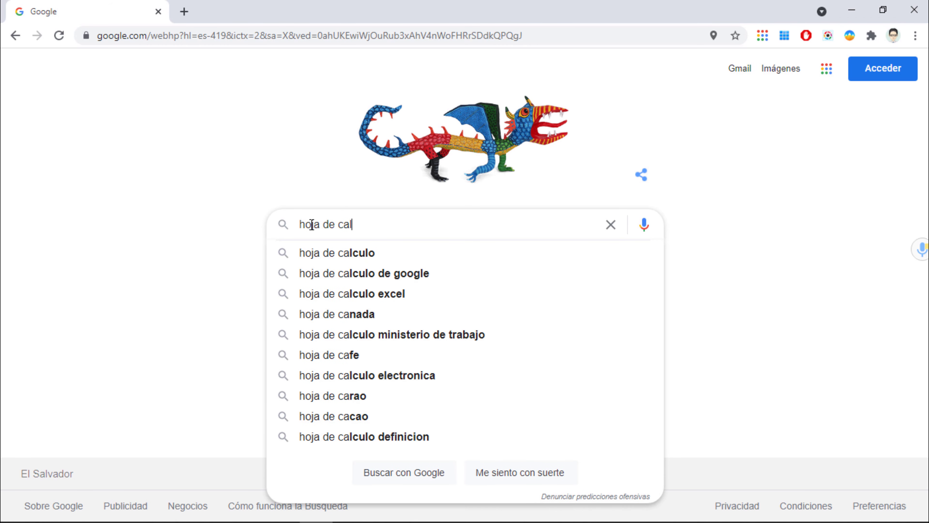
text(culo en)
key(BackSpace)
key(BackSpace)
key(BackSpace)
text(de google)
key(Return)
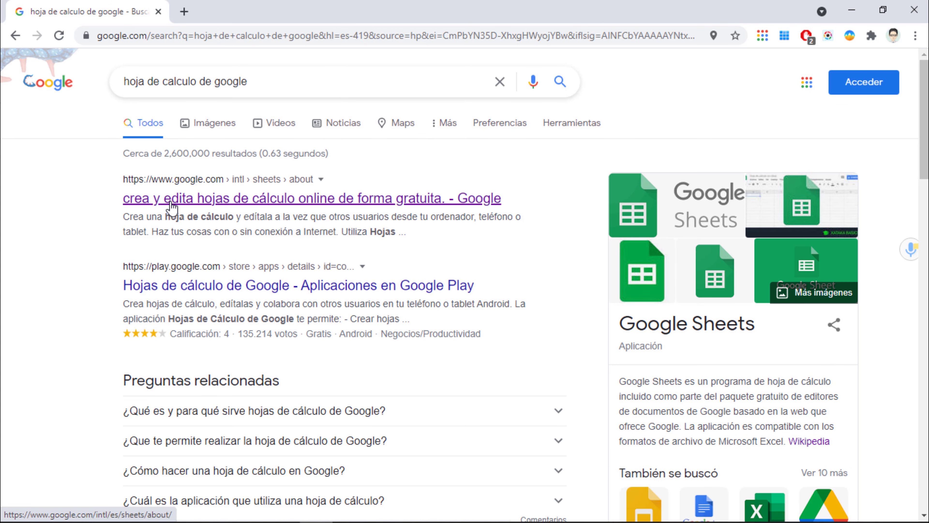
Step: Open the Google Sheets result, go to the personal version, and create a blank spreadsheet
click(239, 205)
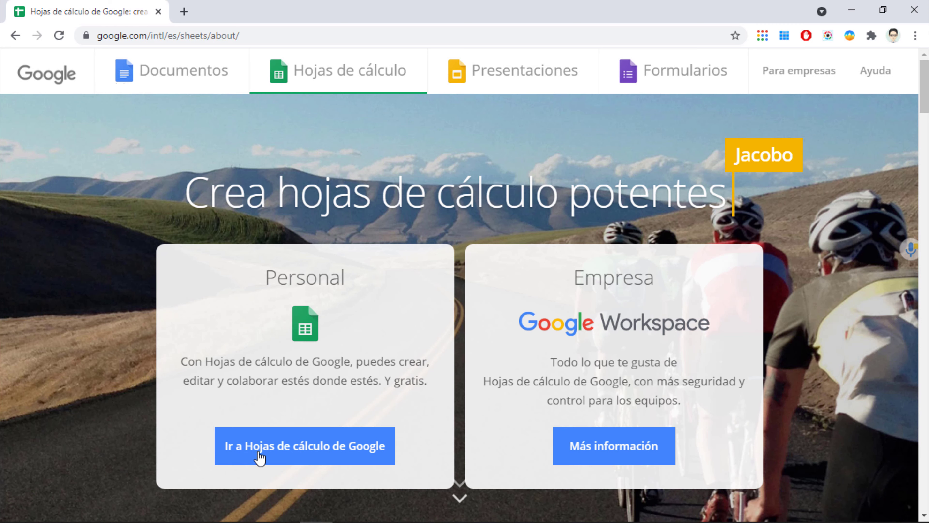
click(293, 449)
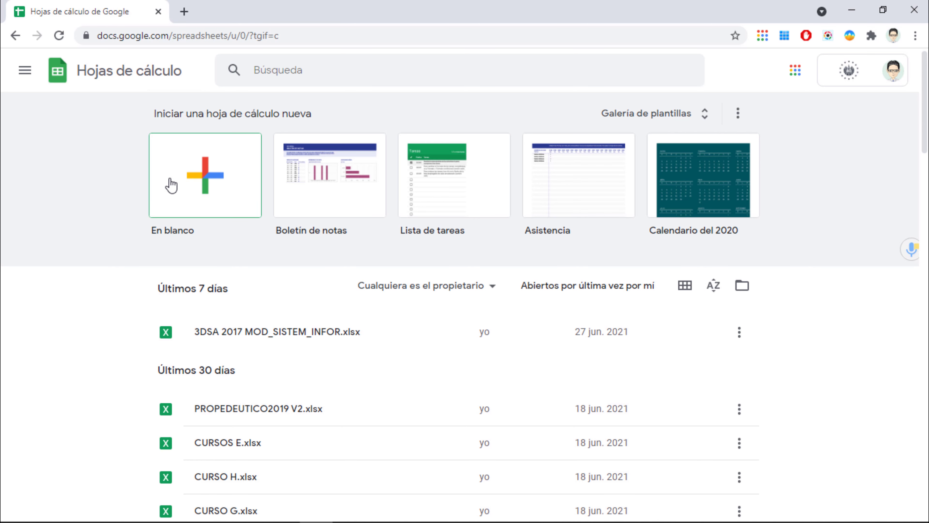
click(190, 181)
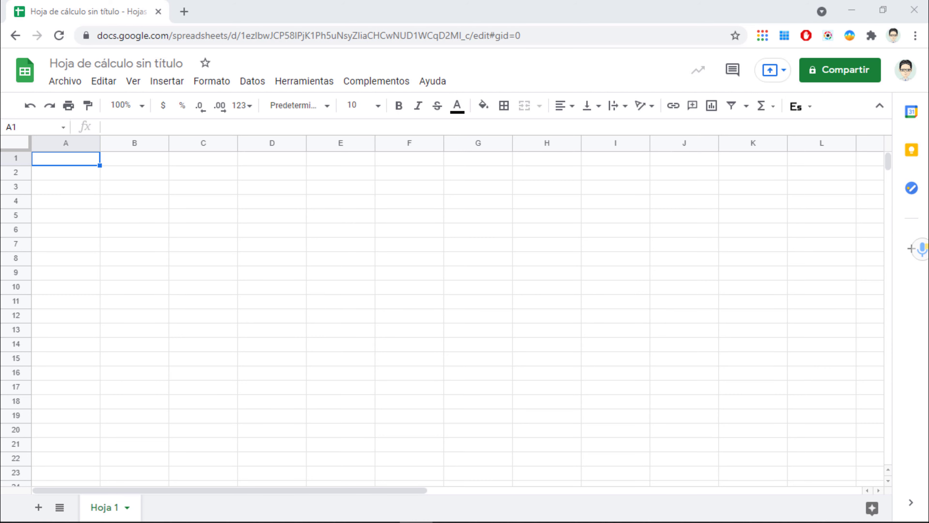
click(250, 314)
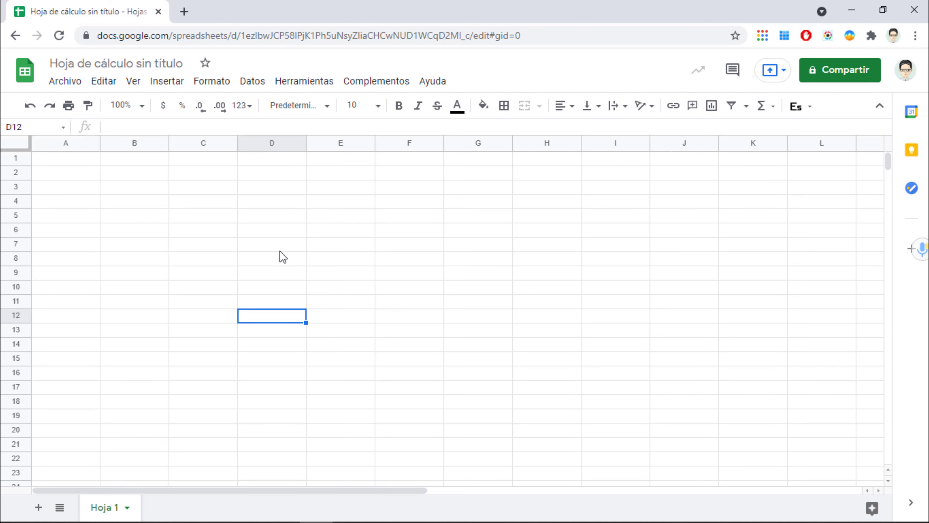
click(265, 202)
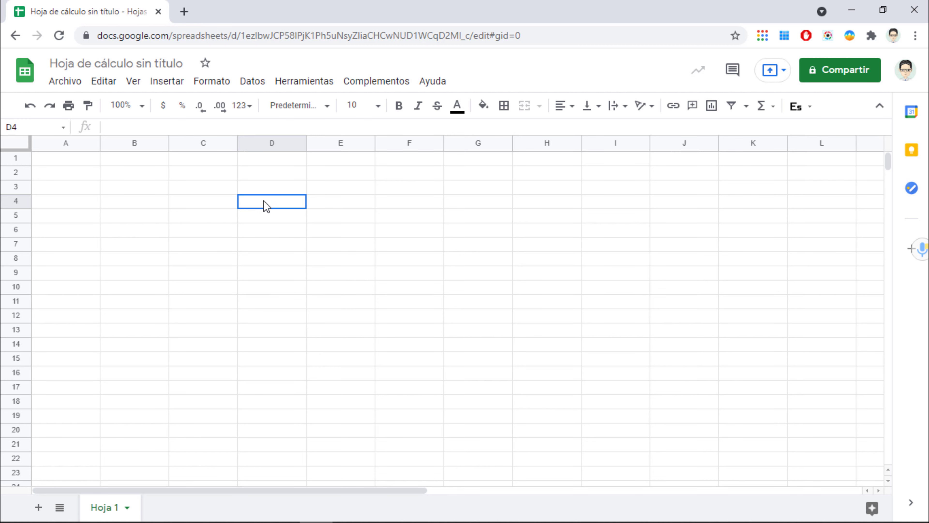
click(349, 522)
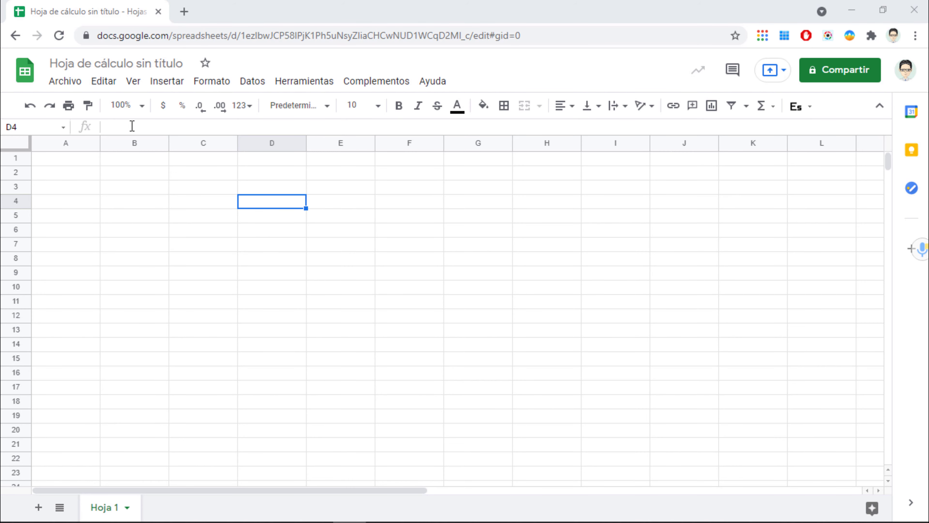
Step: Rename the untitled spreadsheet as "Introduccion Periodo 3"
click(148, 65)
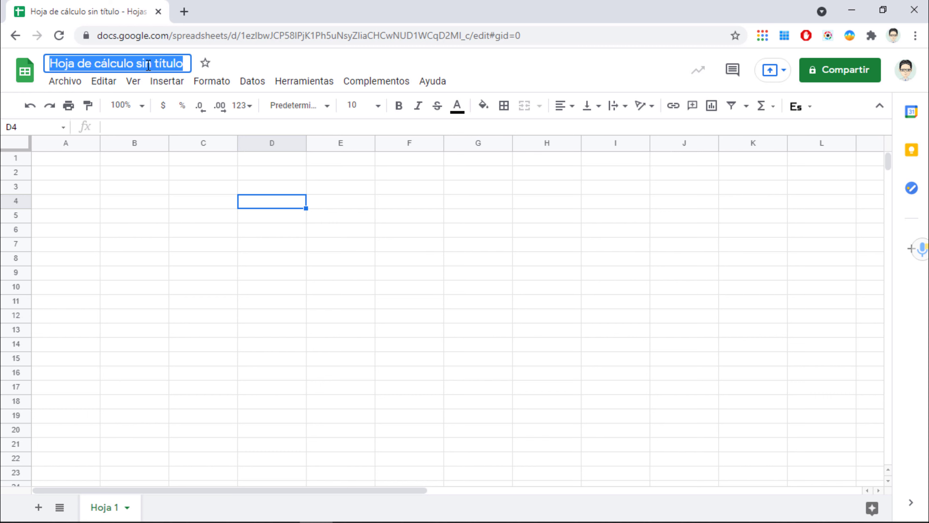
text(Intru)
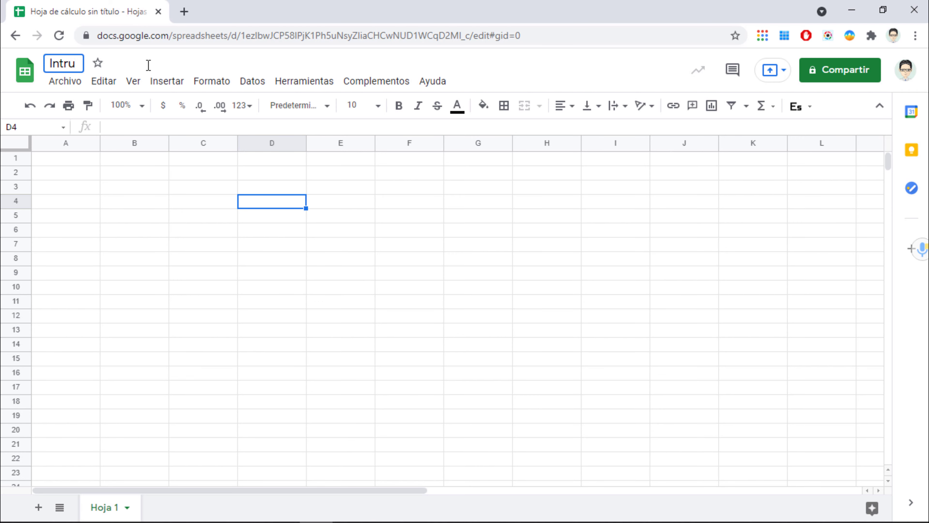
key(BackSpace)
text(oduccion)
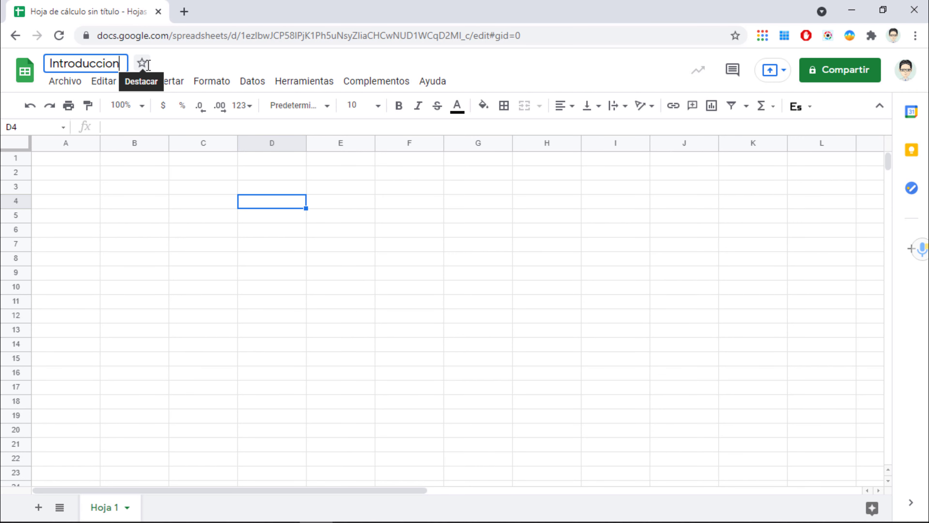
text( Peri)
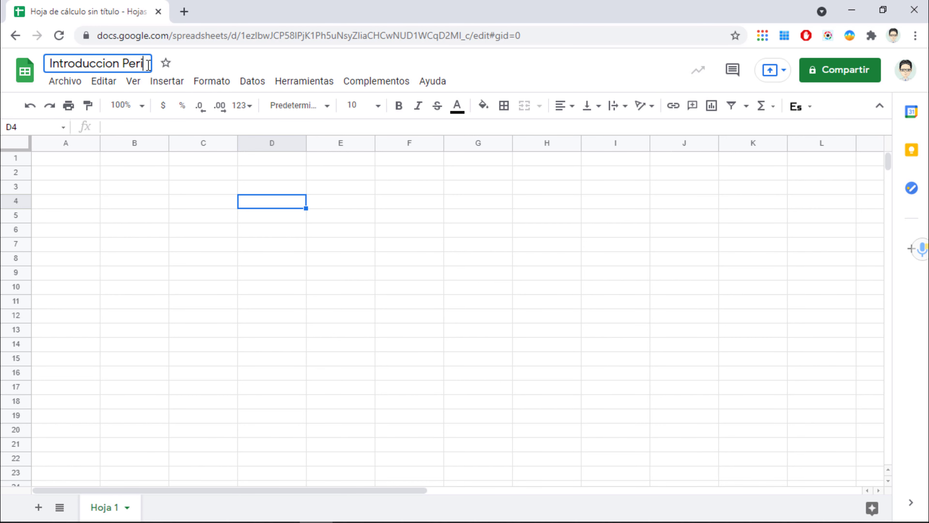
text(odo 3)
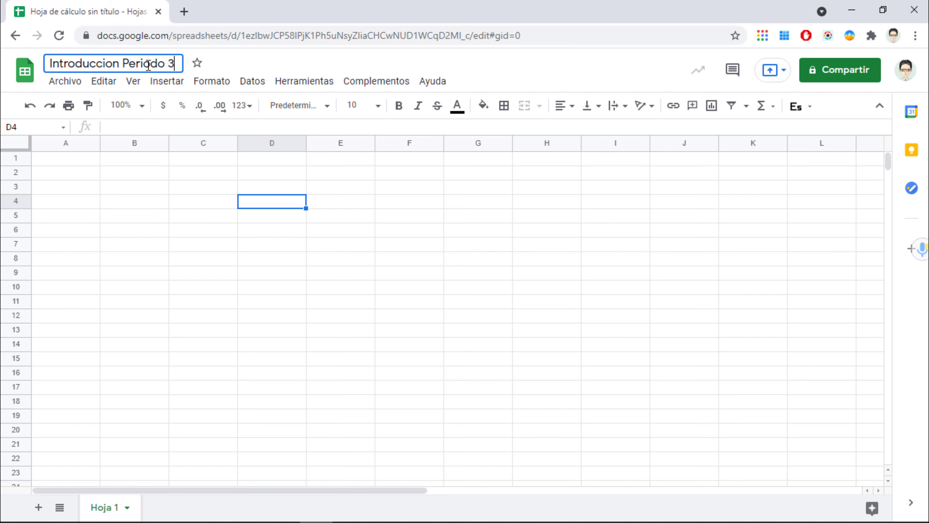
click(126, 174)
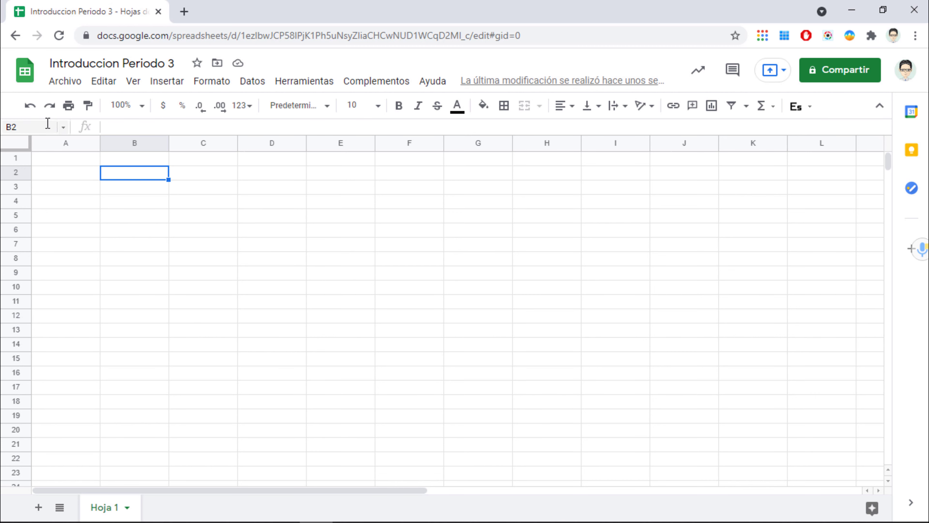
Step: Examine how the cell reference display follows the selection by selecting several separate cells, including C4, D4 and H7
click(38, 127)
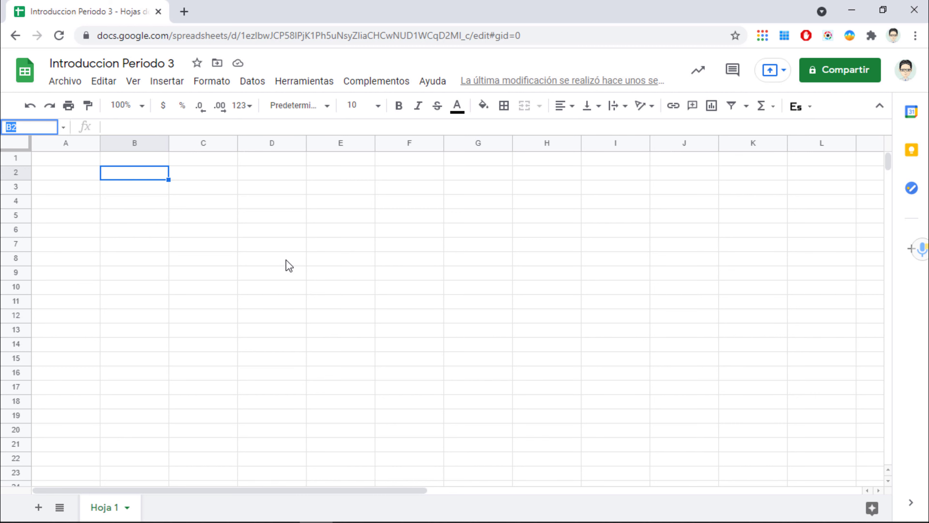
click(213, 202)
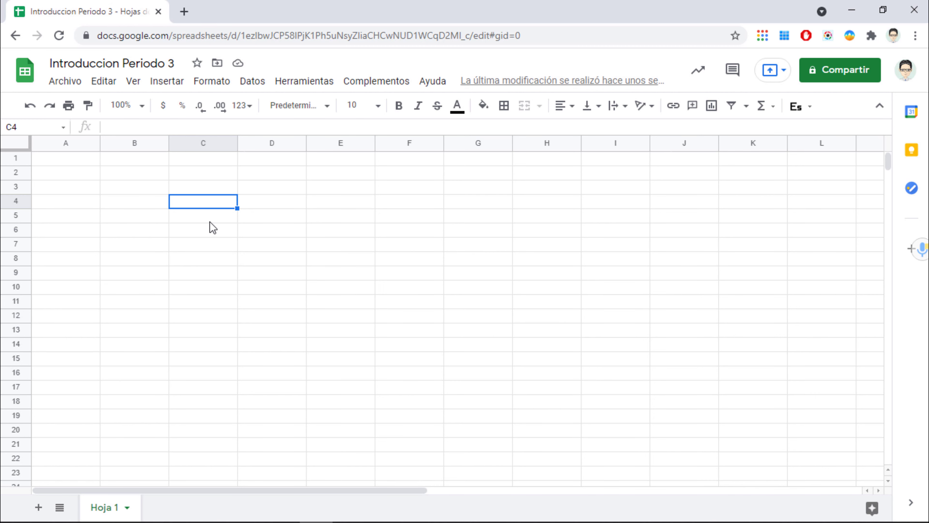
click(93, 165)
click(262, 206)
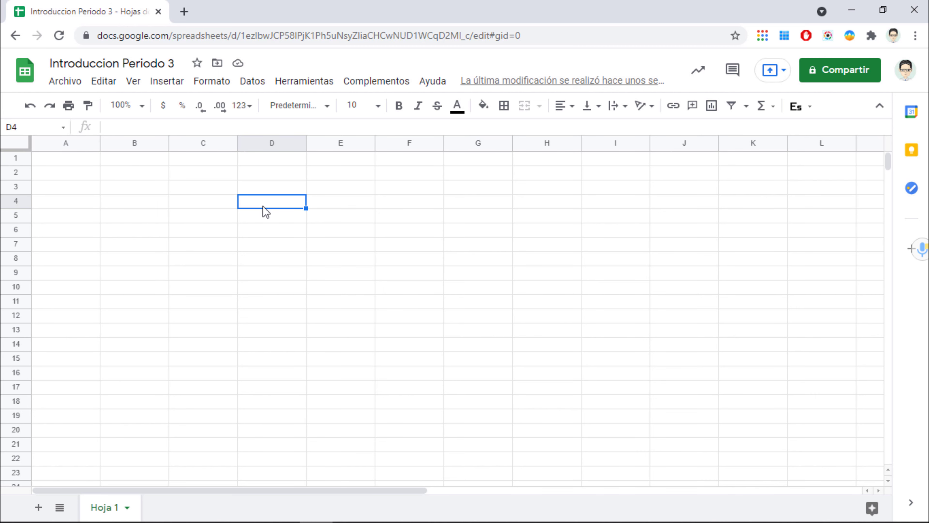
click(440, 214)
click(556, 242)
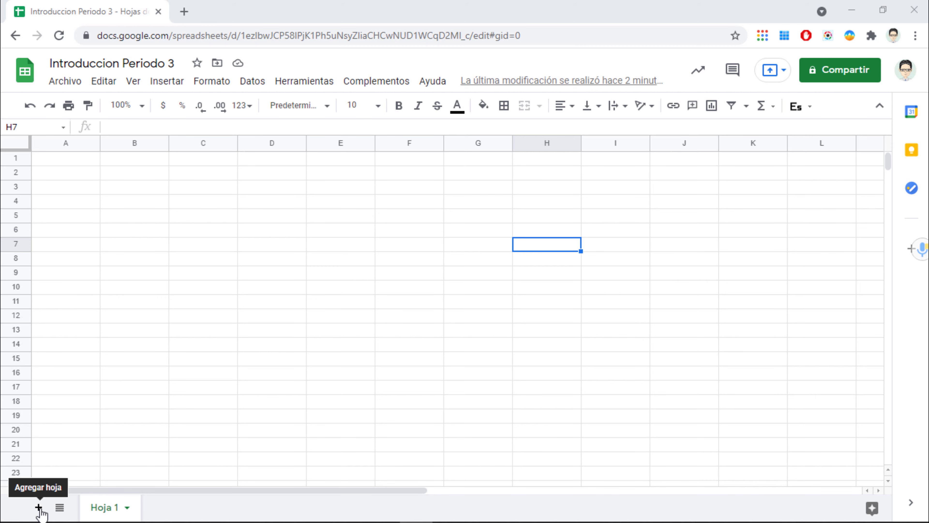
Step: Check the list of all sheets in the spreadsheet and close it again
click(58, 510)
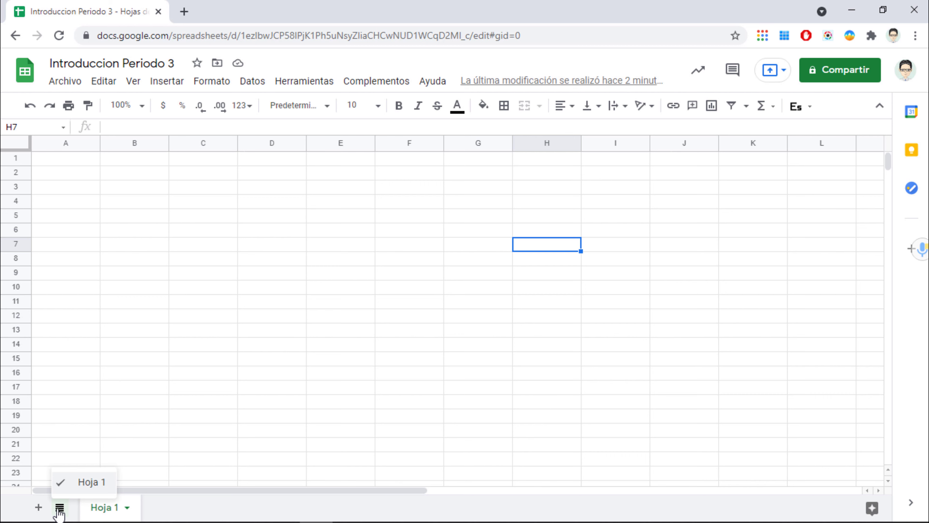
click(61, 511)
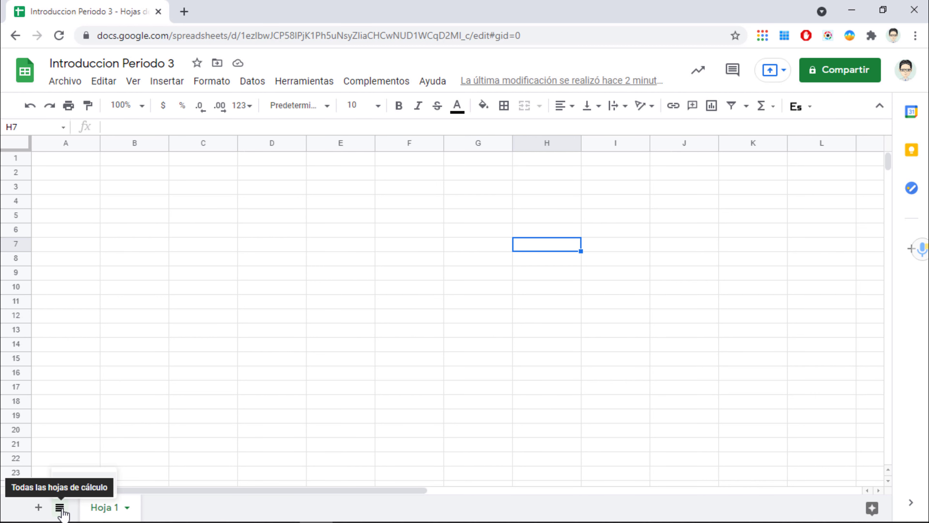
click(64, 511)
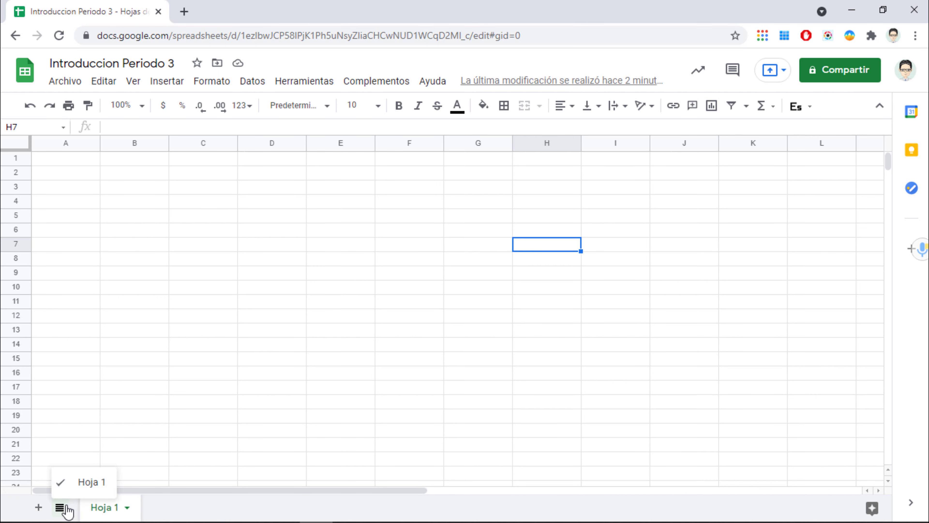
click(60, 512)
click(416, 522)
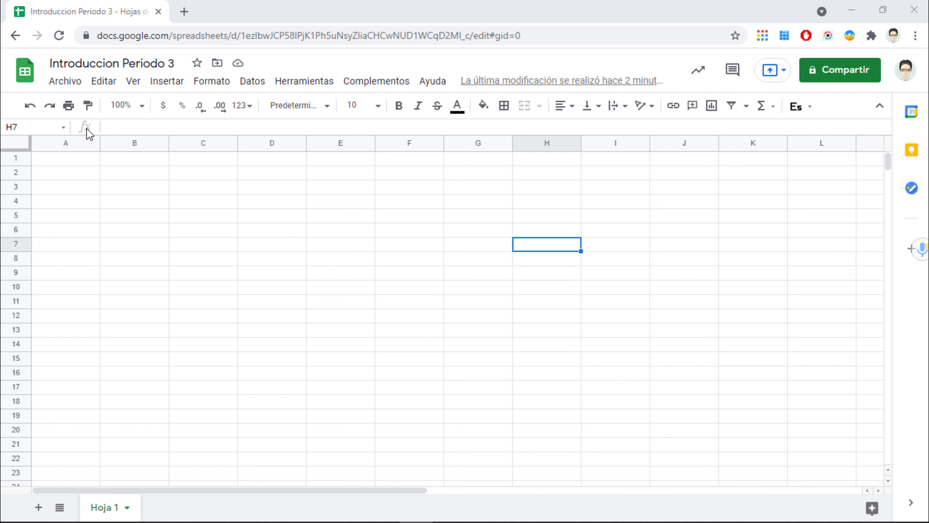
click(148, 130)
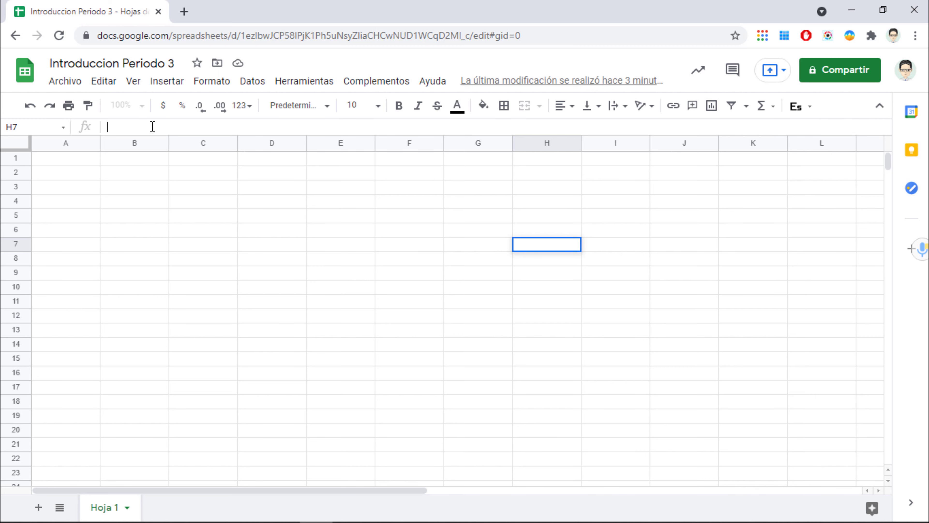
click(416, 522)
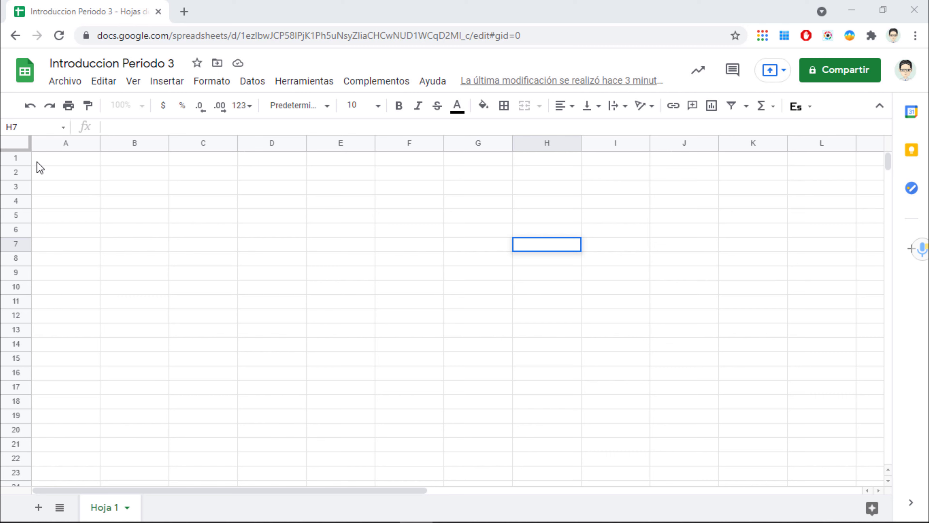
Step: Select the whole of row 1, the whole of row 10, and the whole of column A in turn
click(15, 160)
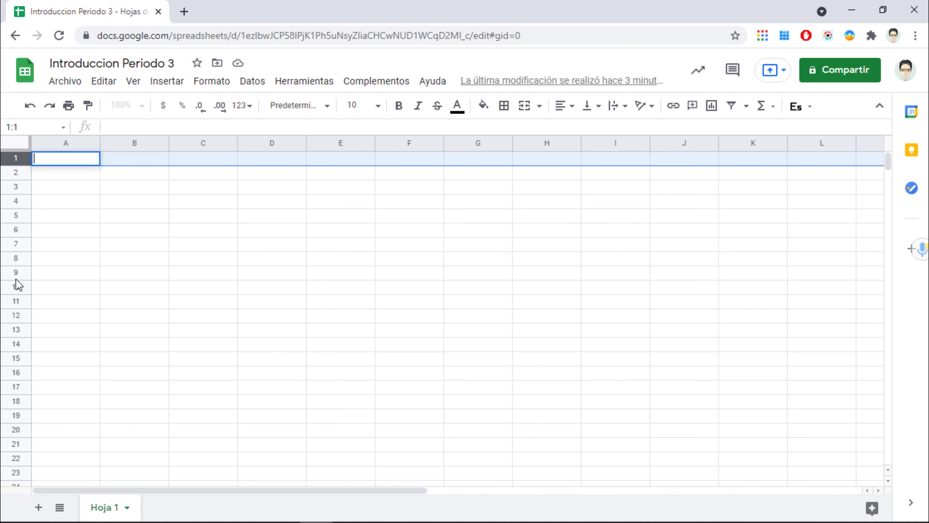
click(17, 286)
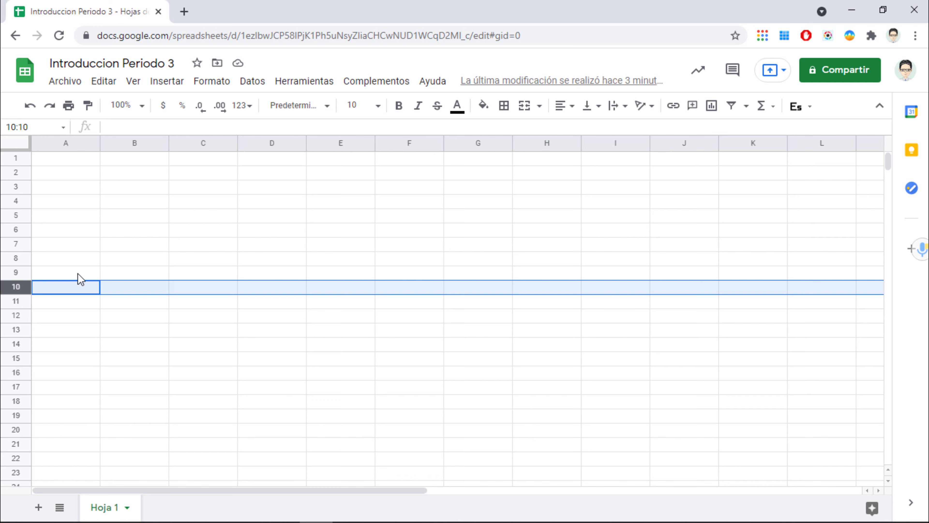
click(66, 145)
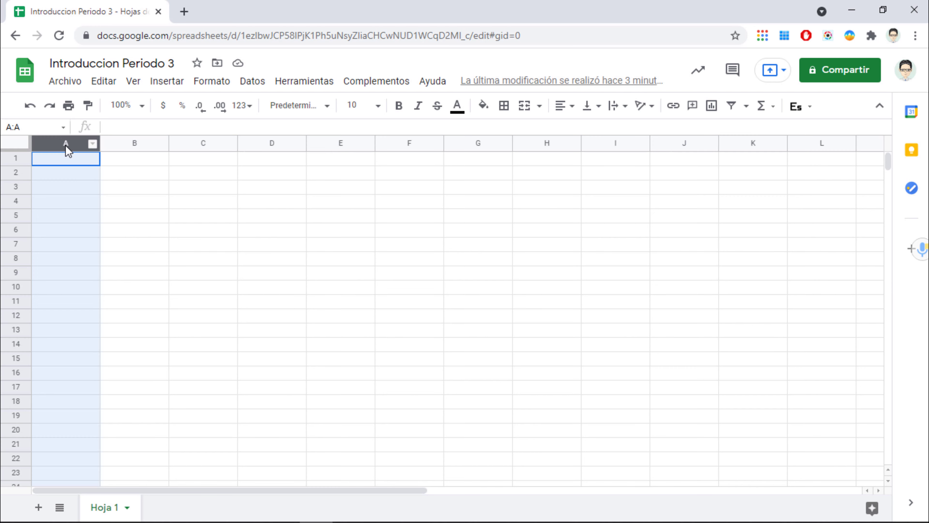
Step: From cell A1, jump along the first row to the last column and return to A1
click(70, 164)
key(ctrl+Right)
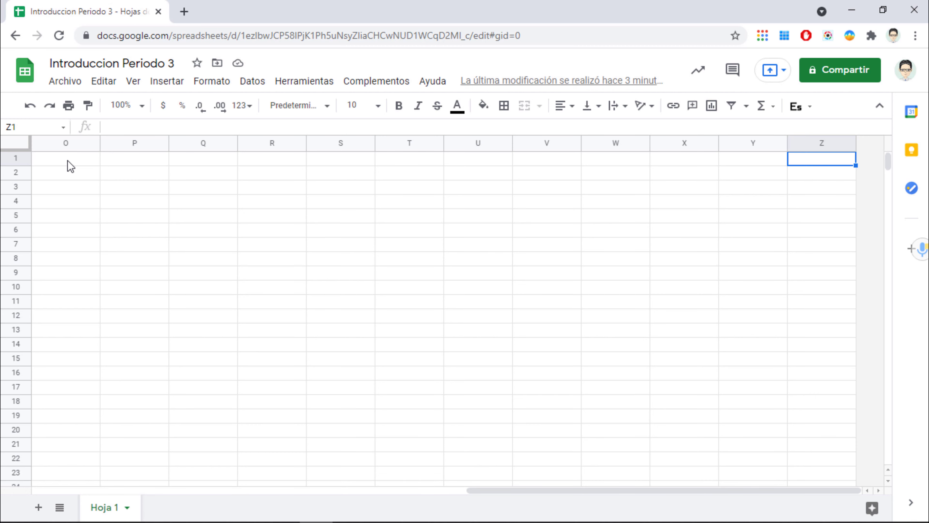
key(ctrl+Left)
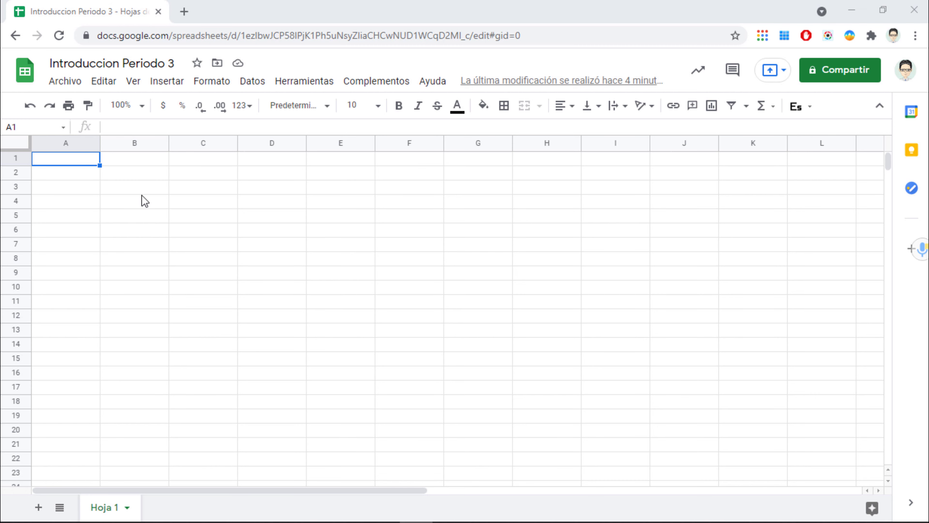
Step: Enter "celda" in cell A1 and "fila" in each of cells A2, A3 and A4
click(82, 161)
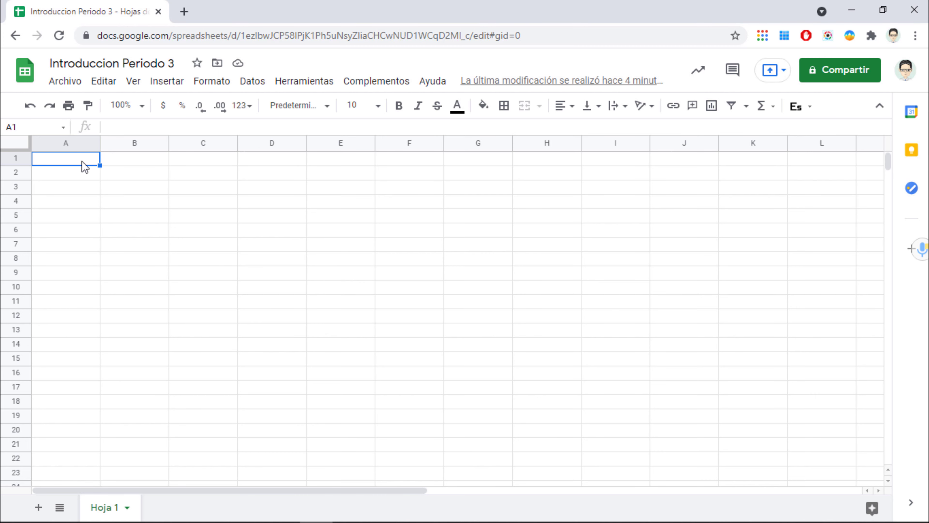
text(celda)
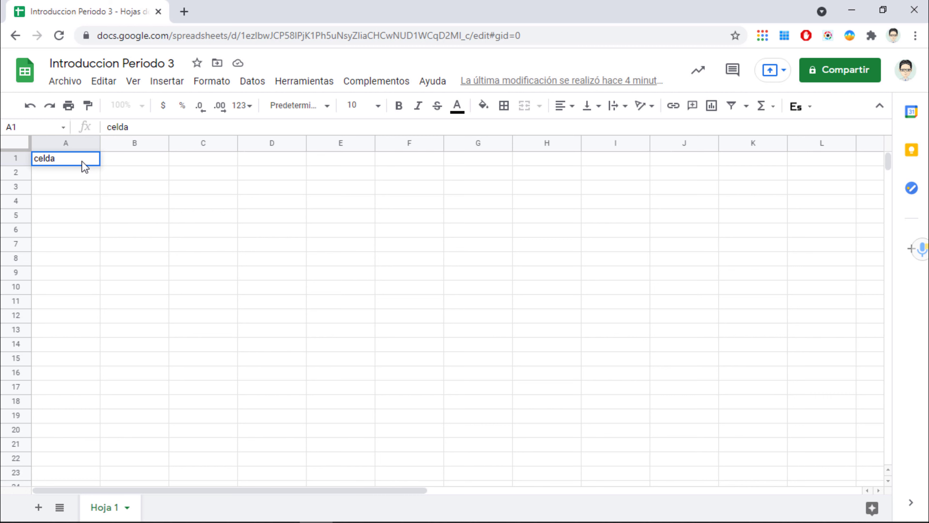
key(Return)
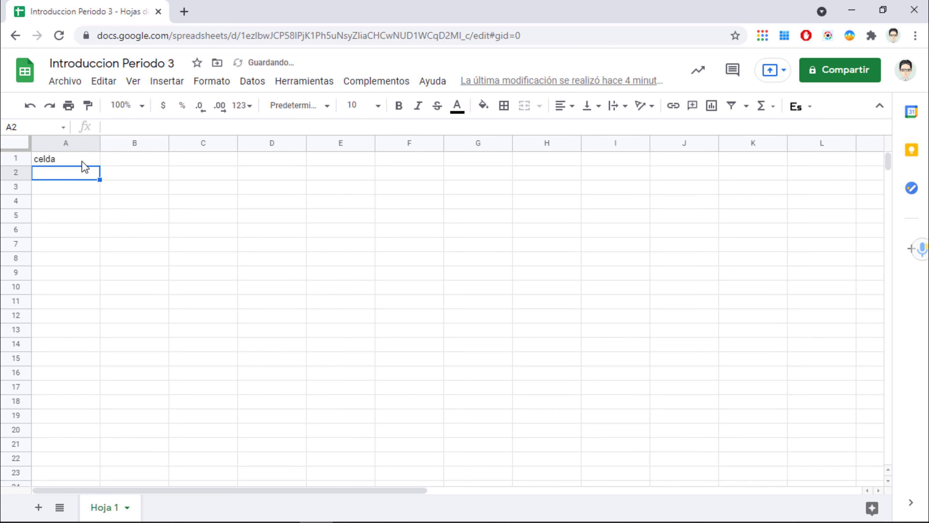
text(fila)
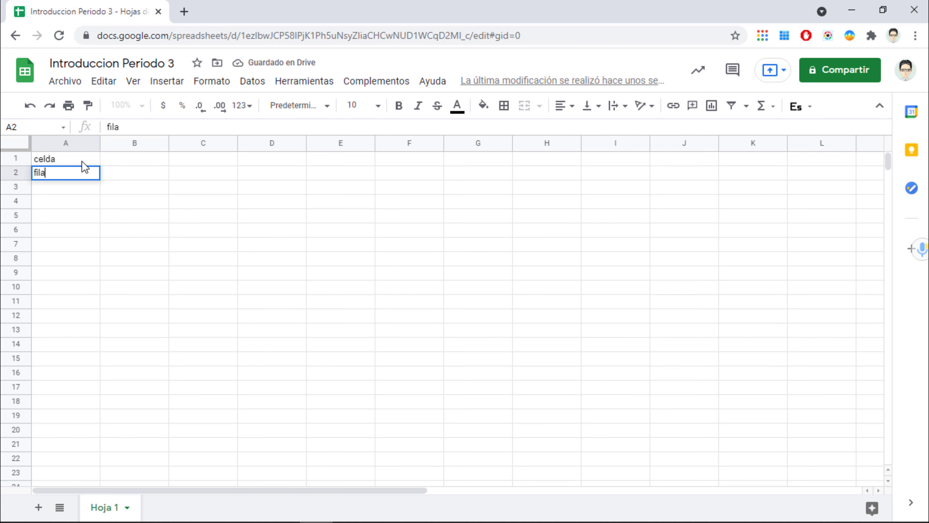
key(Return)
text(fila)
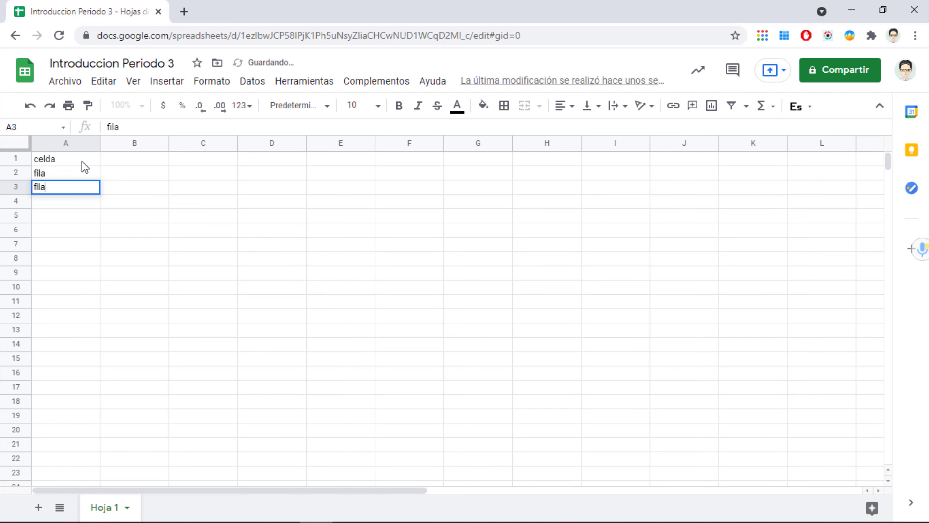
key(Return)
text(fia)
key(BackSpace)
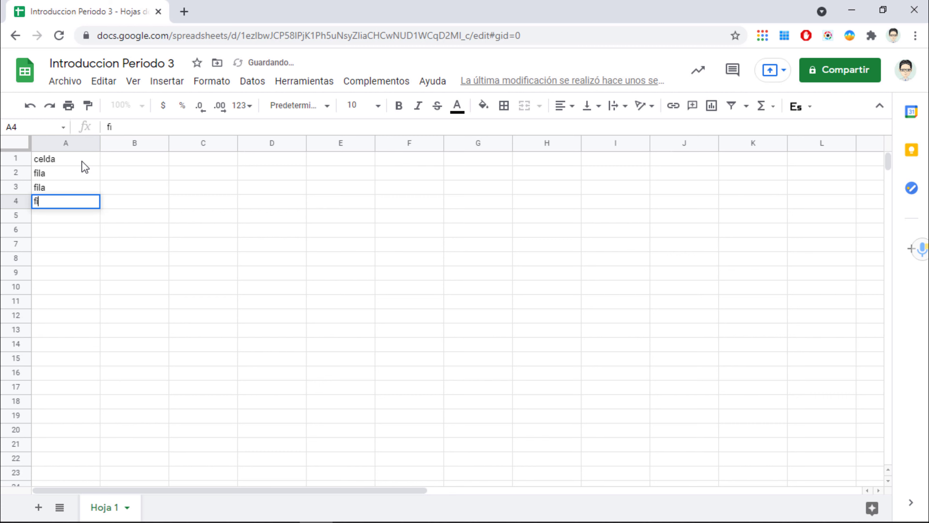
text(la)
key(Up)
Step: Enter "columna" in cell B1
key(Up)
key(Right)
key(Up)
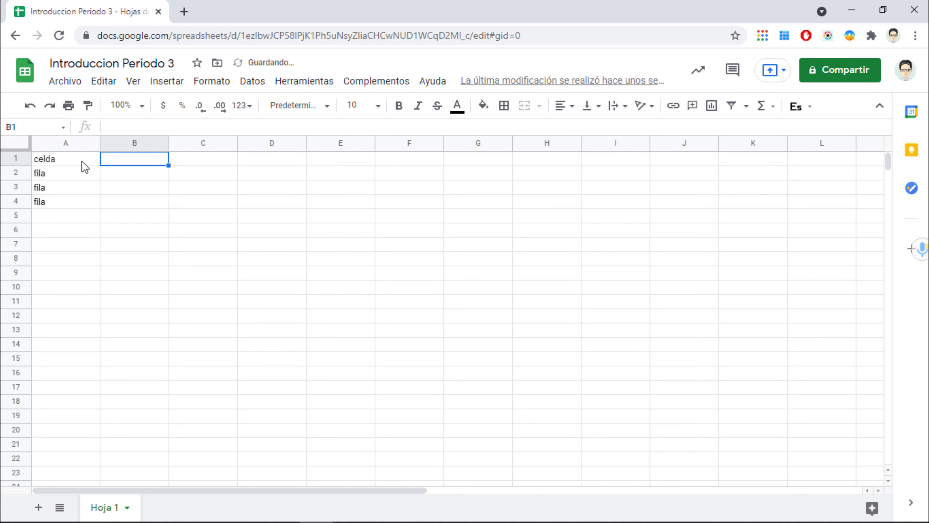
text(c)
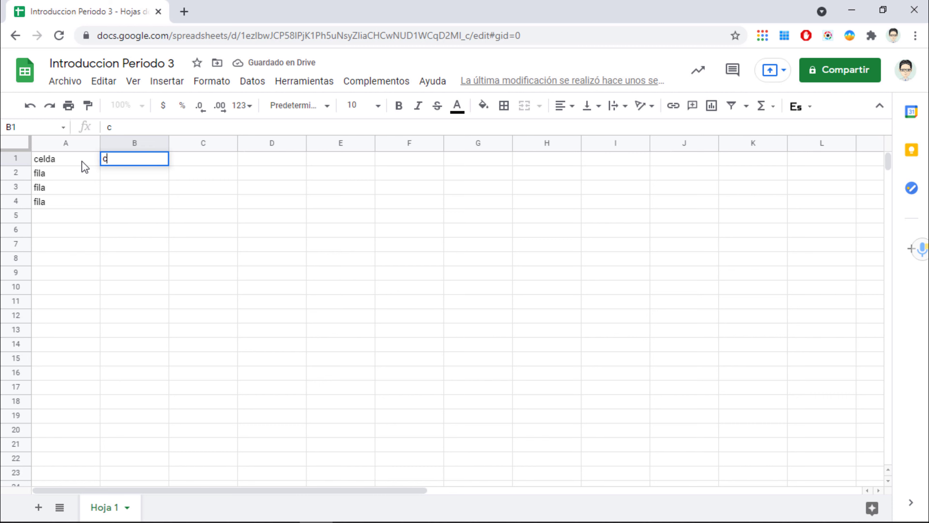
text(olumnas)
key(BackSpace)
key(Return)
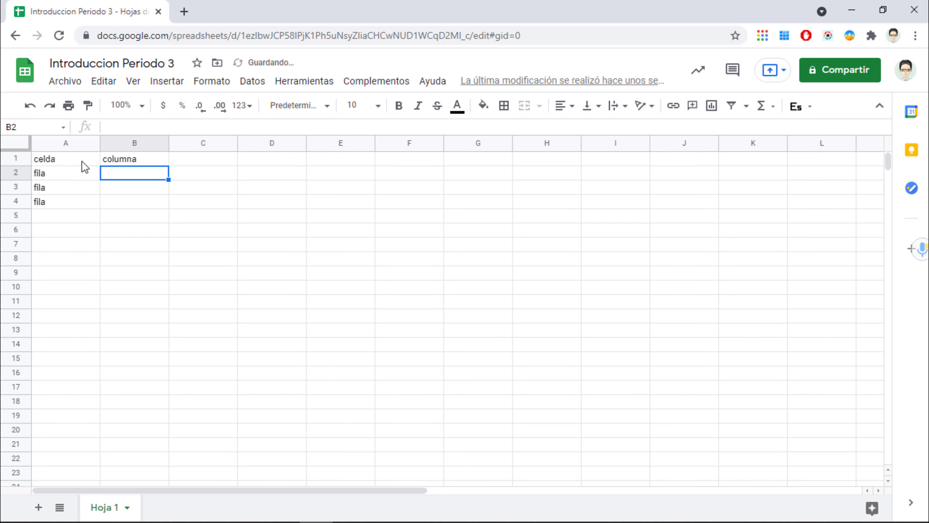
text(columna)
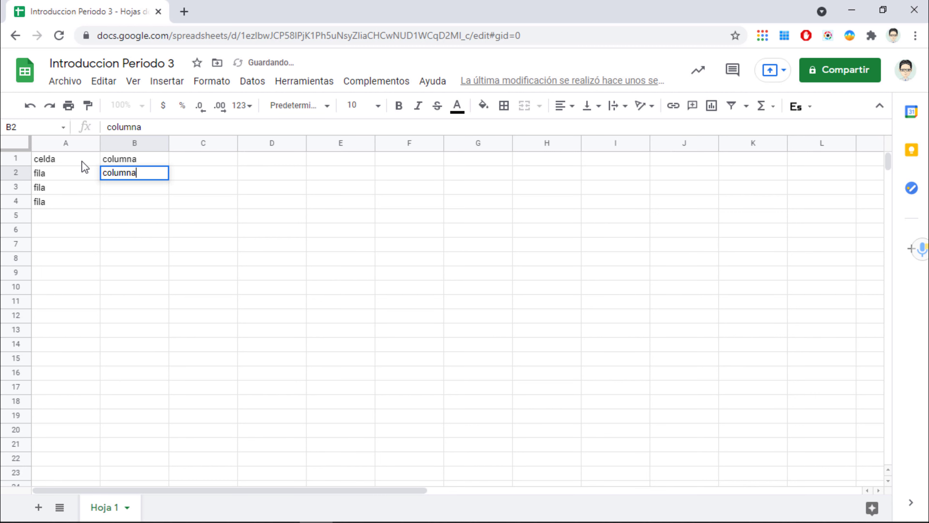
key(BackSpace)
key(BackSpace)
key(BackSpace)
key(BackSpace)
key(BackSpace)
key(BackSpace)
key(BackSpace)
key(Up)
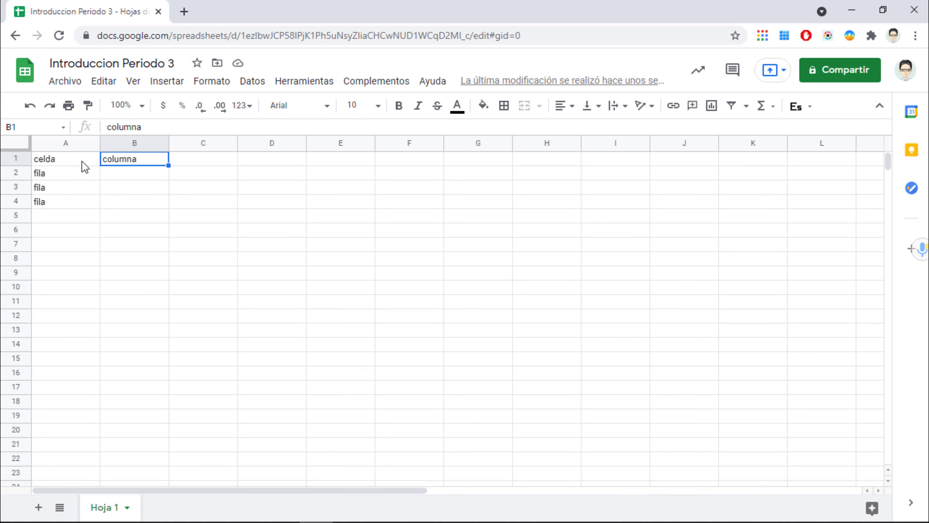
Step: Enter "columna" in cells C1 and D1 to continue the first row
key(Right)
key(Right)
key(Left)
text(c)
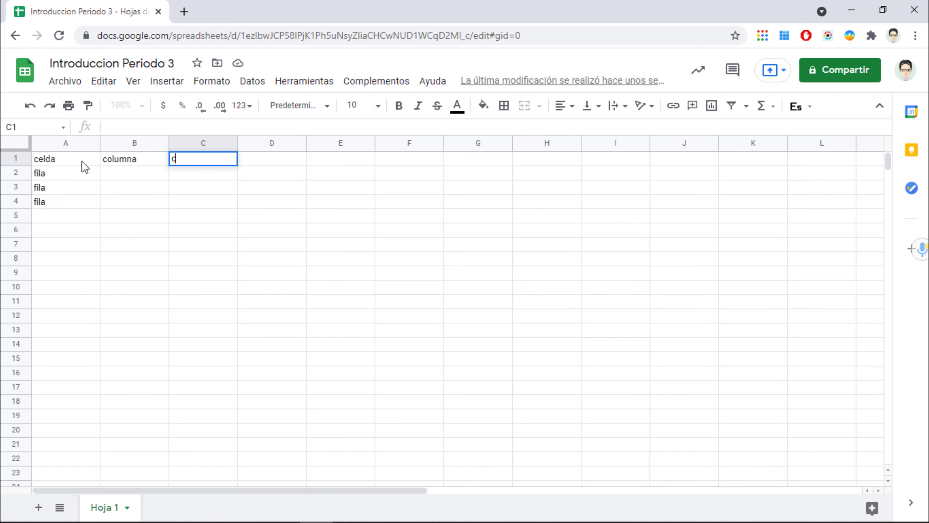
text(olumnq)
key(BackSpace)
text(a)
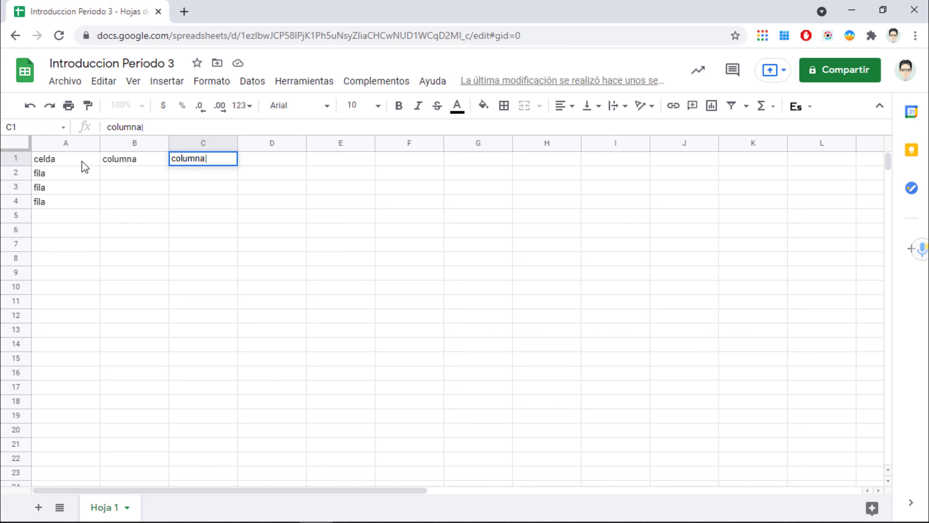
key(Tab)
text(columna)
key(Return)
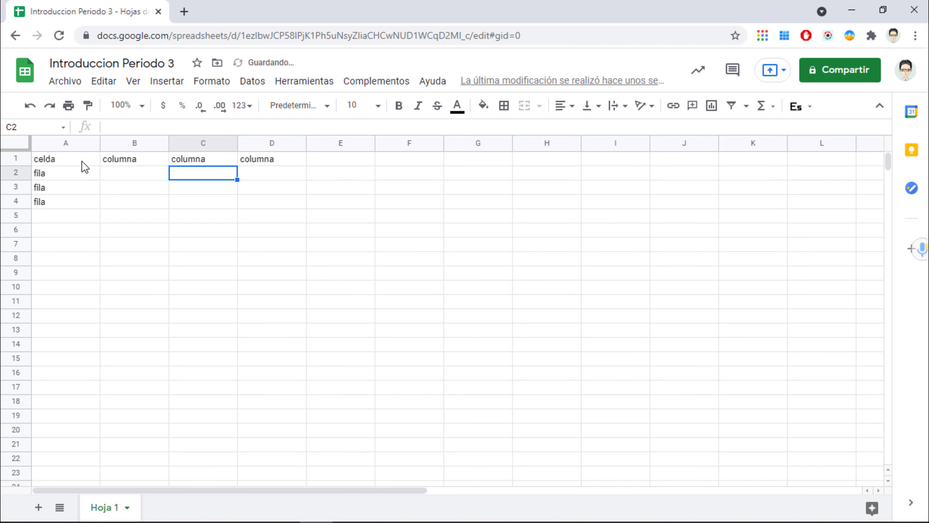
Step: Select the "celda" cell, two "columna" cells and two "fila" cells in turn to review the labels
click(57, 159)
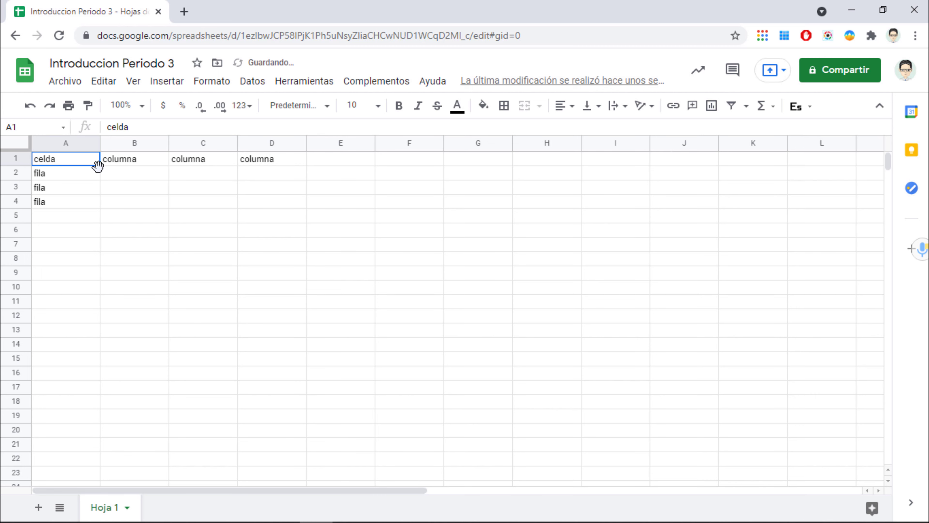
click(109, 162)
click(190, 162)
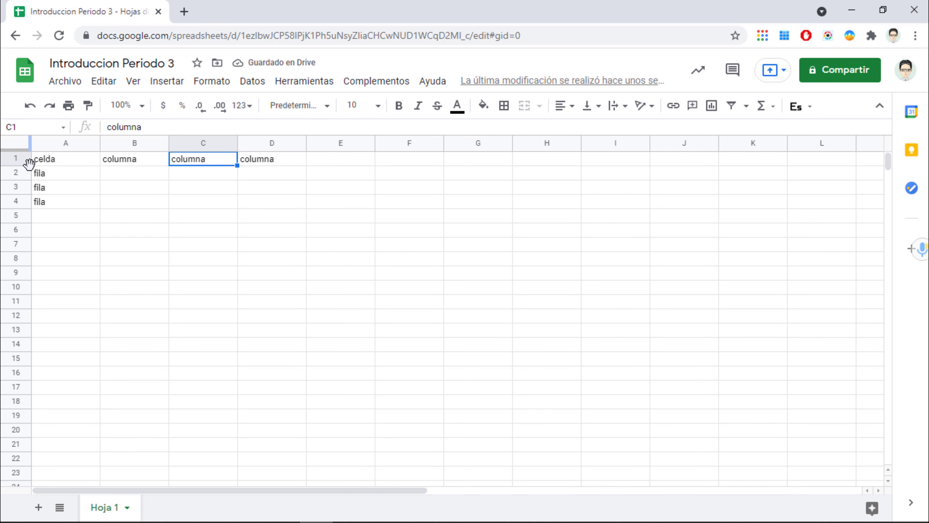
click(41, 187)
click(40, 201)
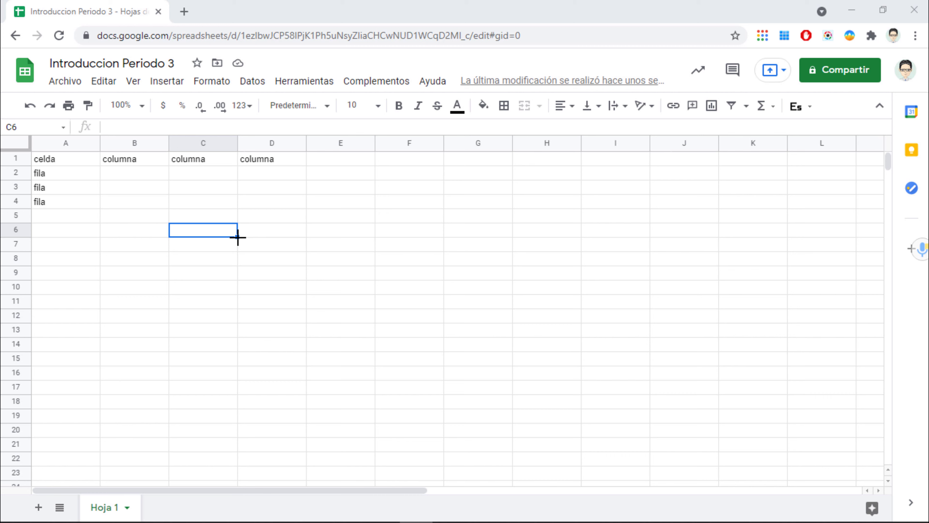
Step: Autofill "columna" from C1 down to C4, and "fila" from A4 across to D4
click(201, 162)
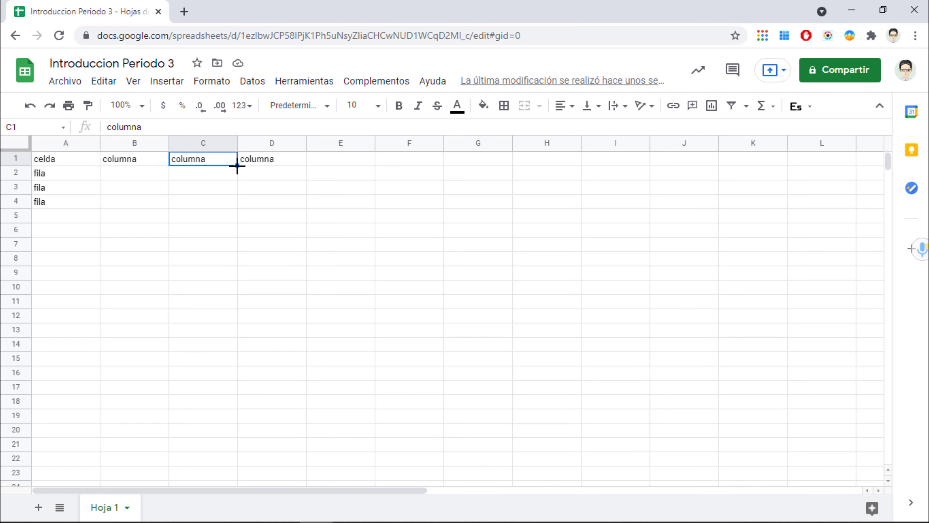
drag(237, 166, 233, 200)
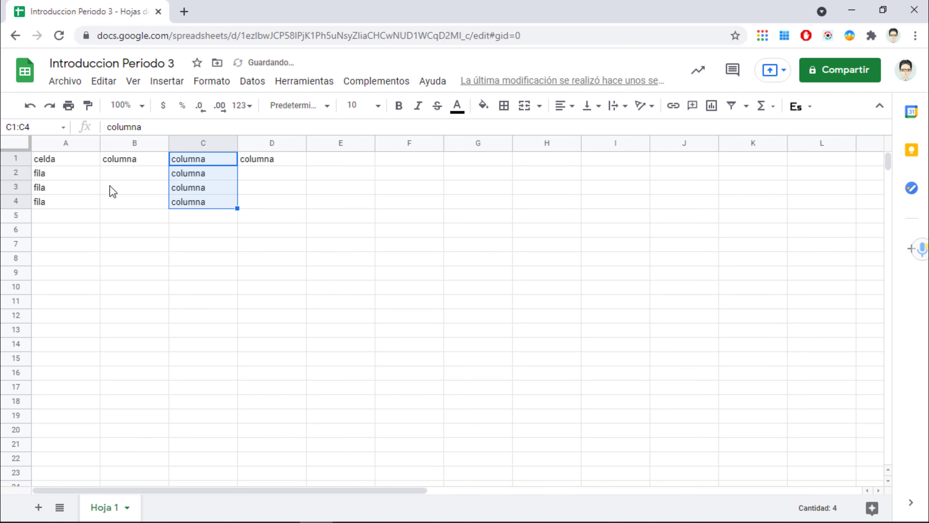
click(51, 203)
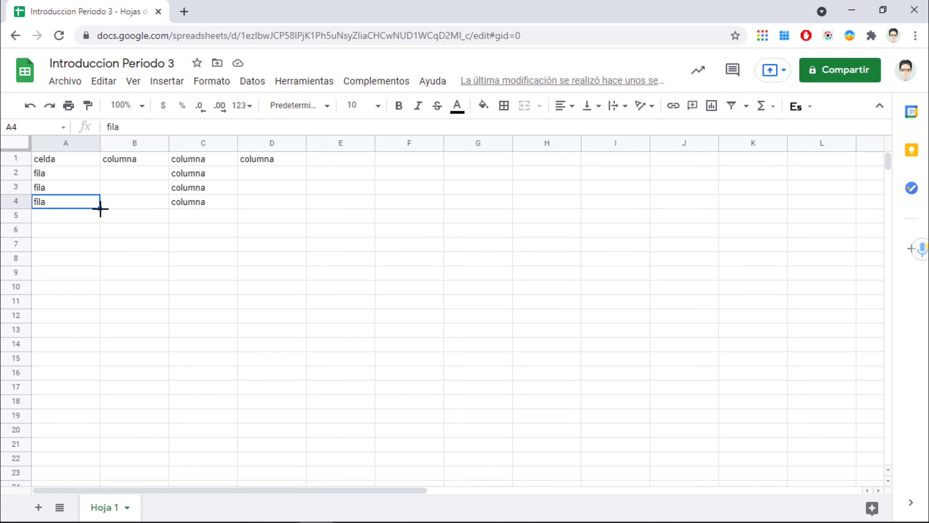
drag(100, 209, 252, 207)
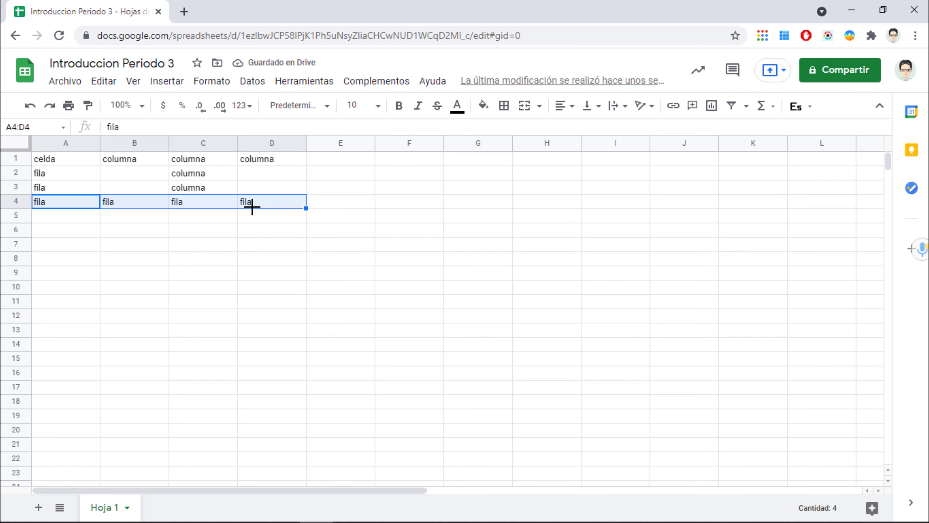
Step: Enter "hola" in cell D6 through the formula bar and 123 in cell D7
click(274, 233)
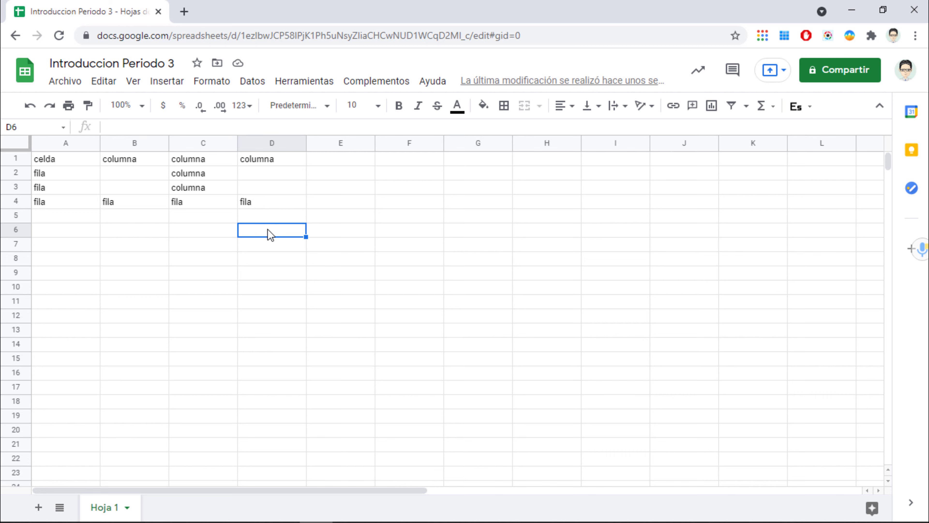
click(183, 126)
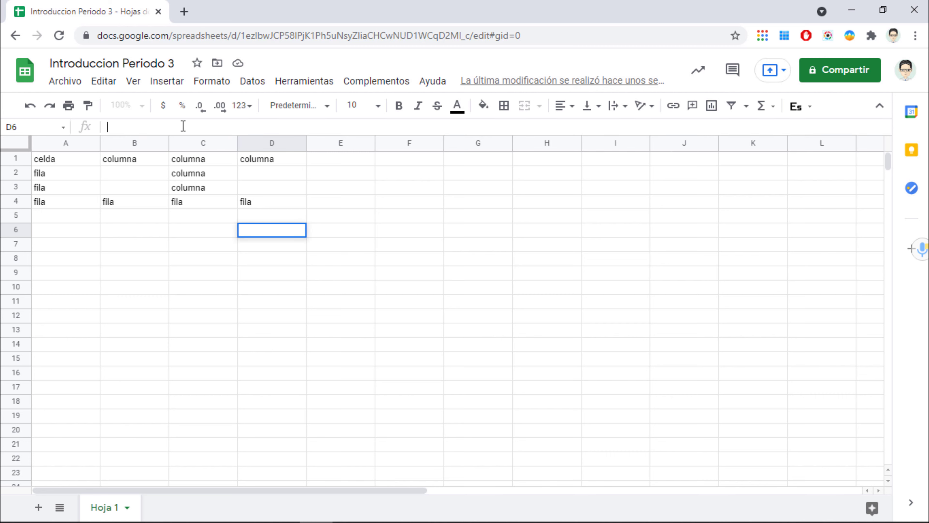
text(hola)
key(Return)
text(123)
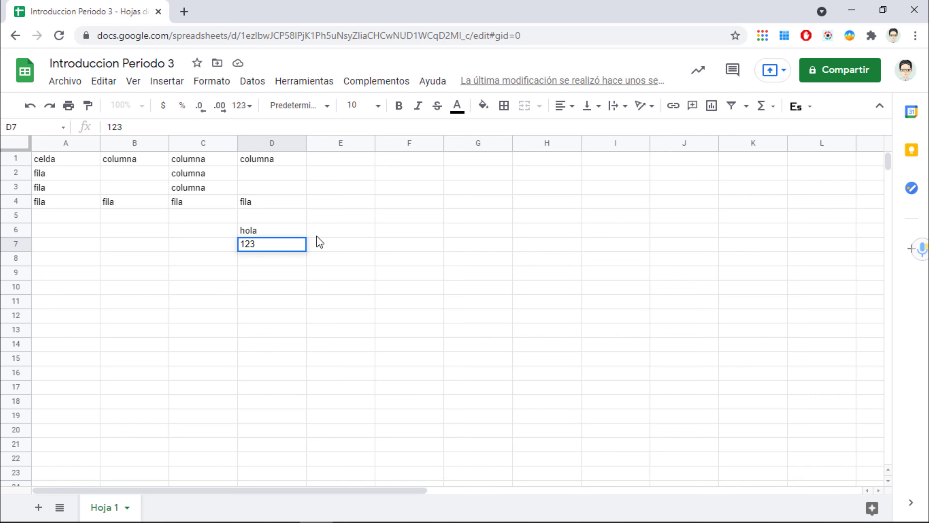
Step: Enter "hola" directly in cell E6
click(322, 231)
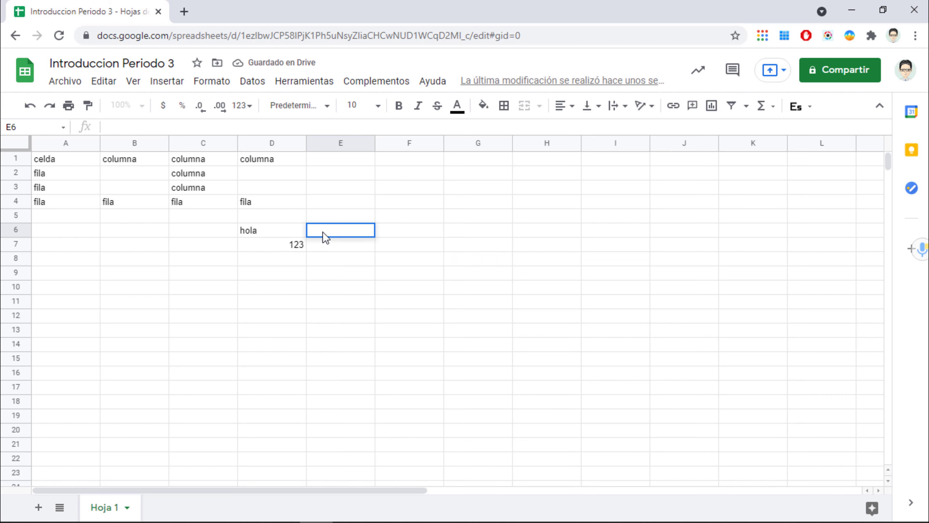
text(hola)
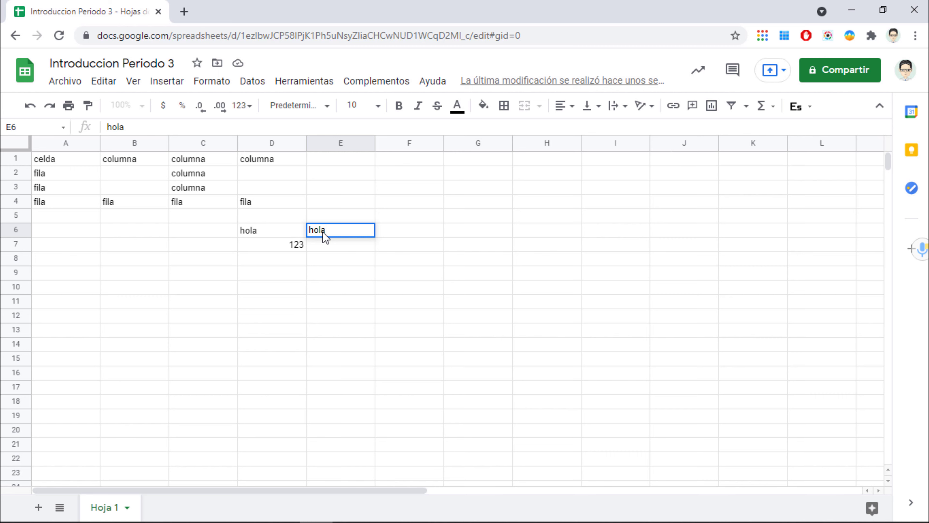
key(Return)
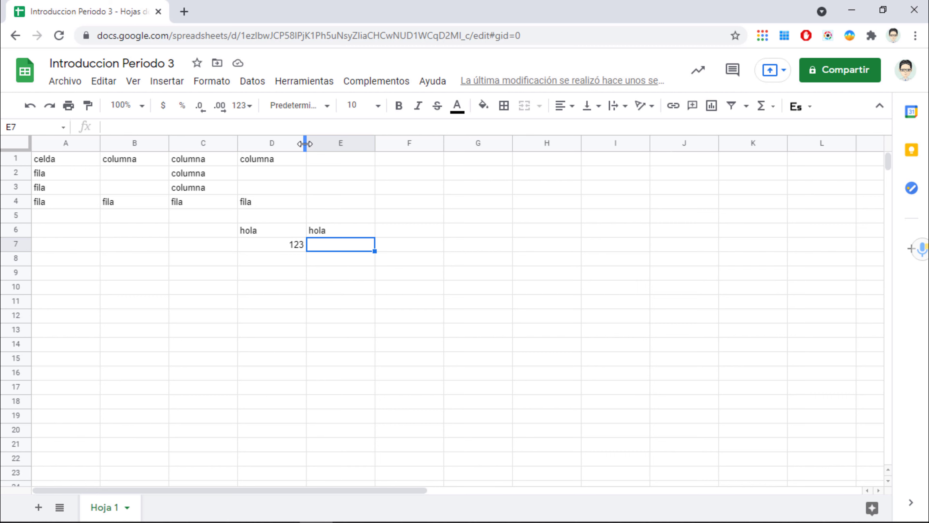
Step: Narrow column D to about half its width and make row 7 about three times as tall
drag(305, 144, 267, 143)
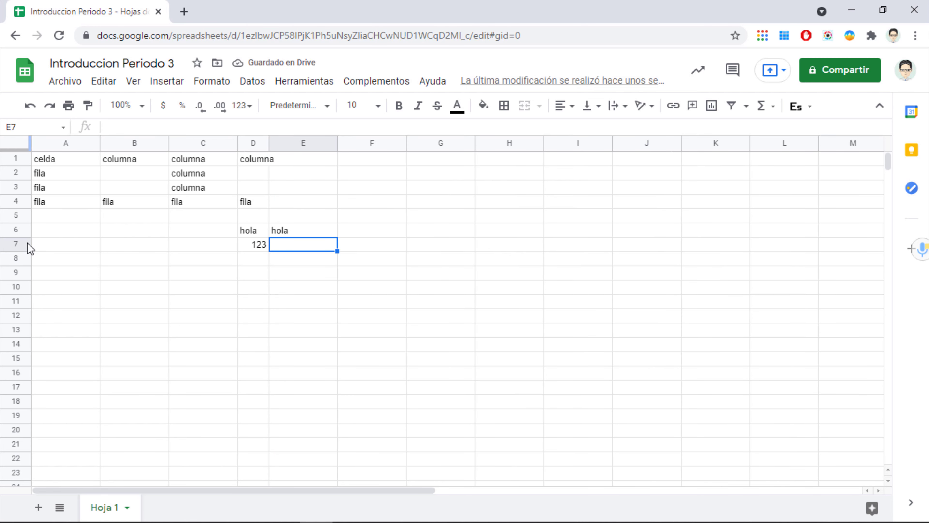
drag(17, 250, 16, 283)
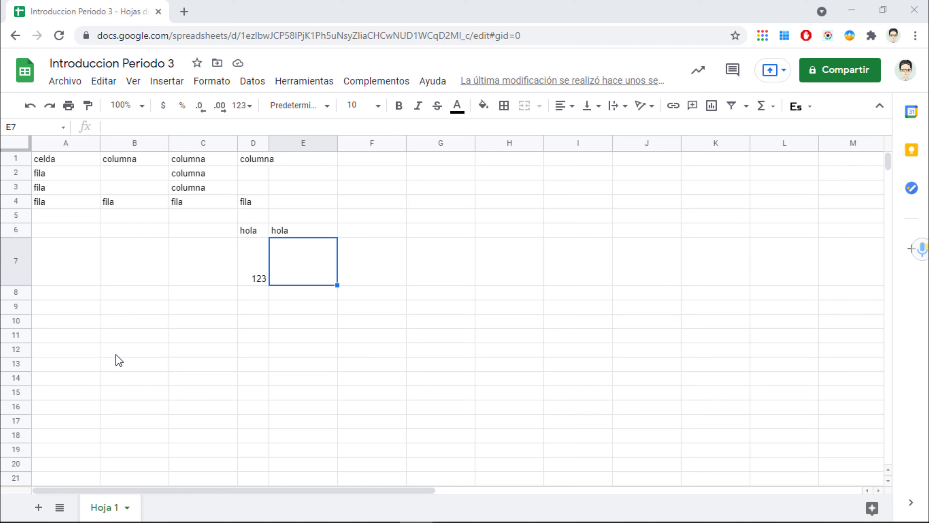
click(310, 187)
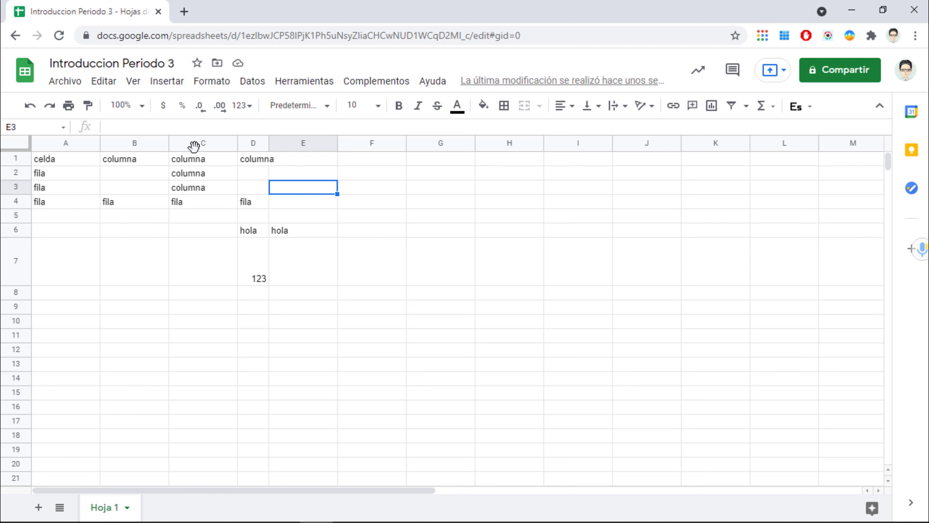
Step: Examine how the name box shows a range by selecting A1:E7 and F7:H12 in turn
drag(58, 161, 278, 280)
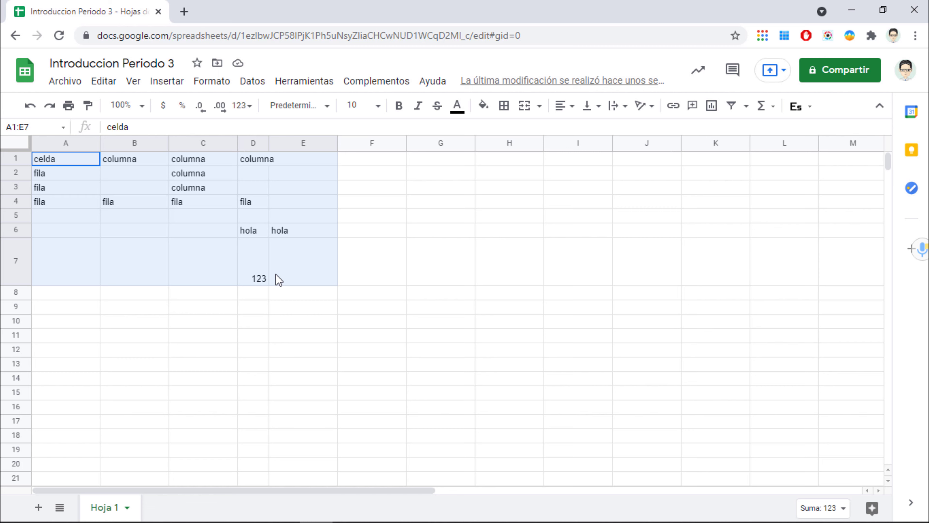
drag(276, 274, 276, 274)
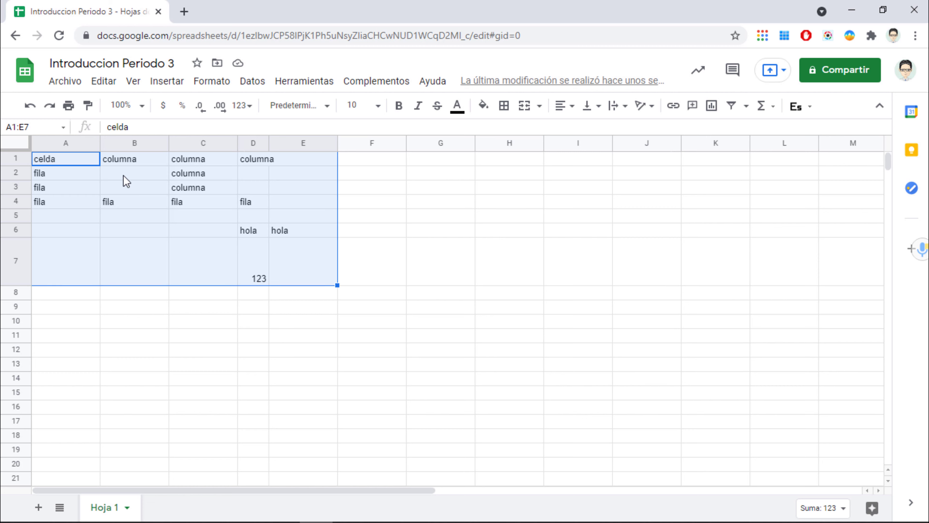
click(53, 124)
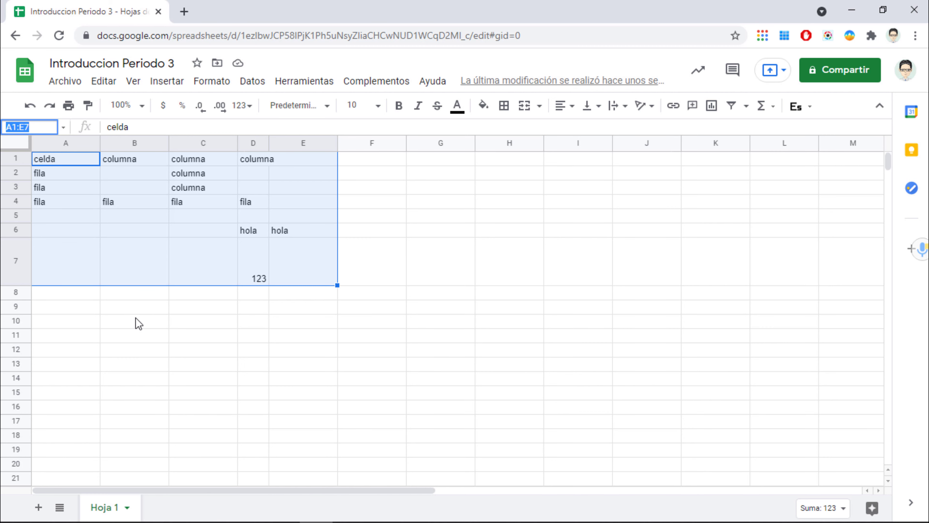
click(445, 313)
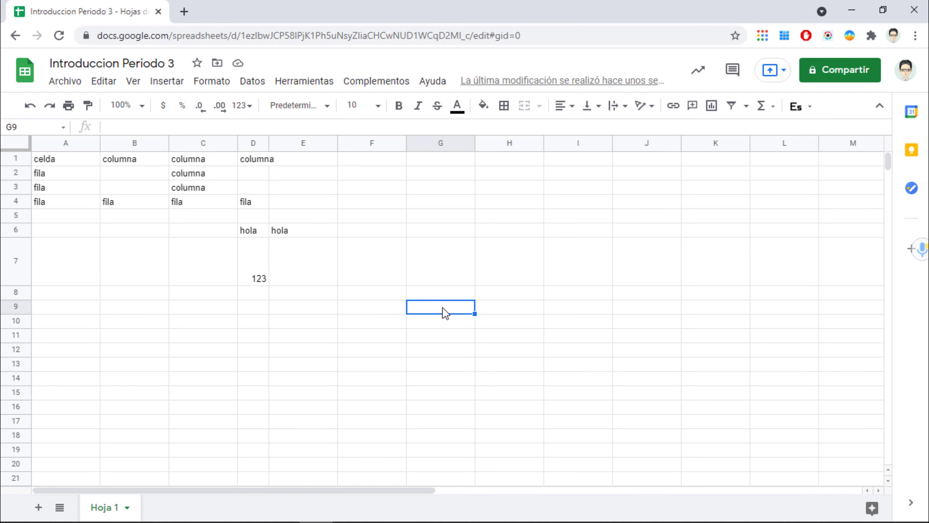
drag(384, 262, 508, 354)
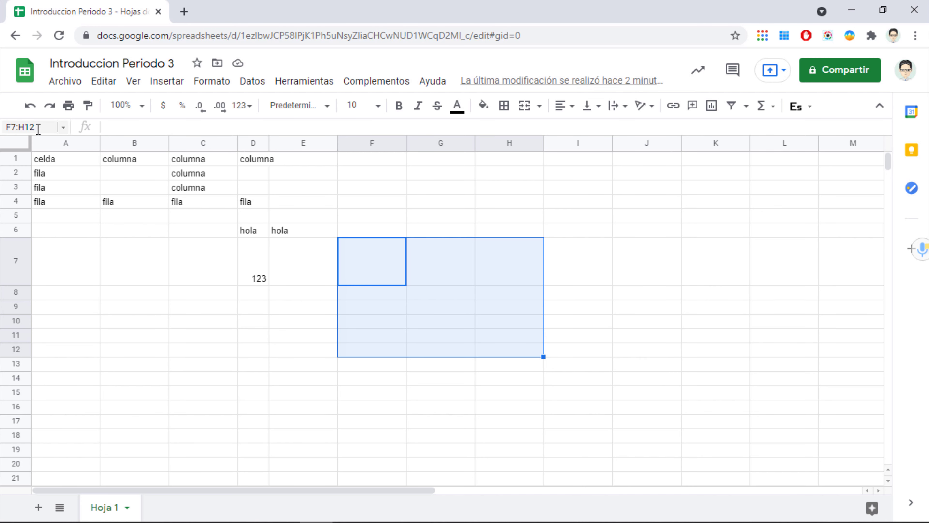
Step: Examine how the name box shows a single cell's reference by selecting scattered empty cells such as I15, C12 and F13
click(596, 390)
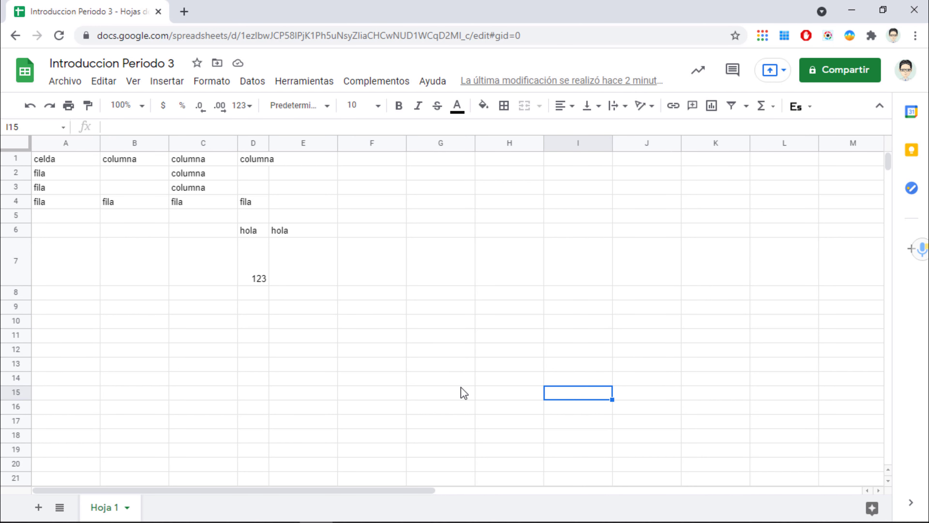
click(450, 383)
click(349, 366)
click(296, 352)
click(234, 352)
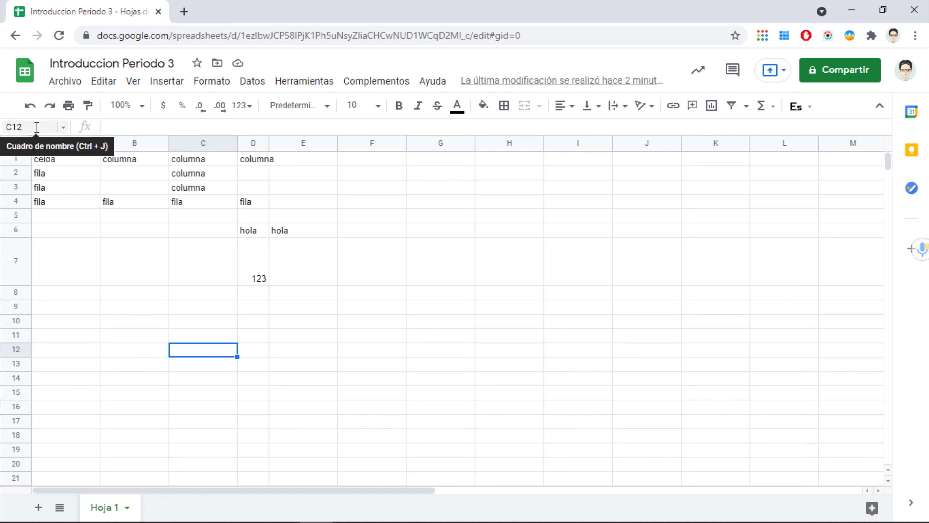
click(398, 367)
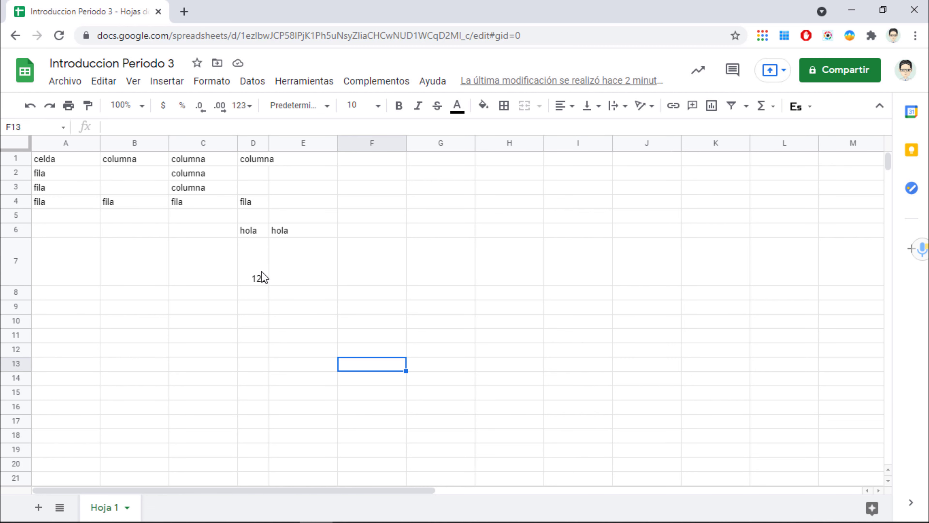
Step: Enter 2 in cell D8, directly below the 123
click(260, 281)
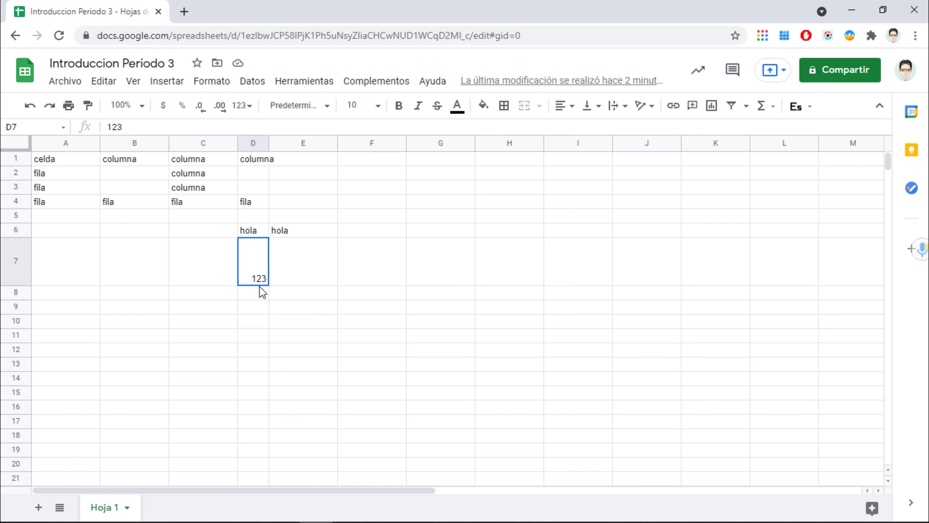
double_click(259, 283)
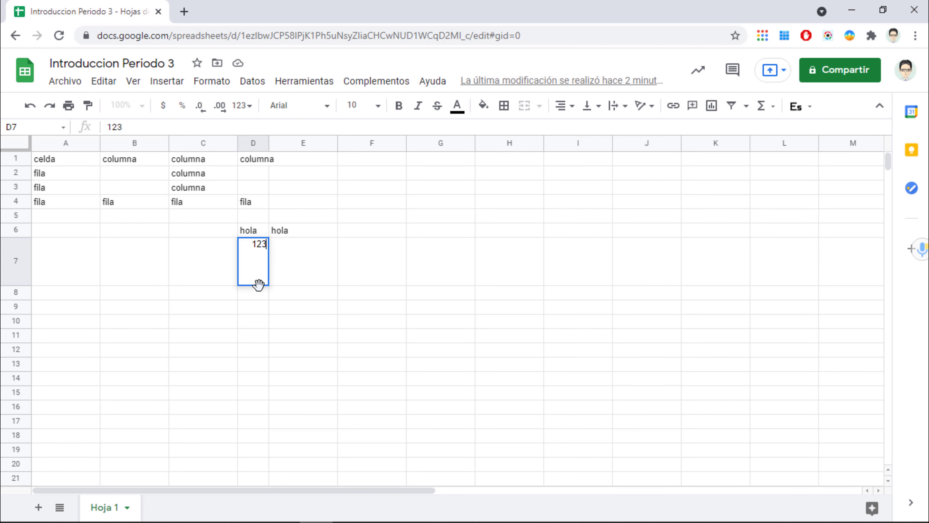
key(Return)
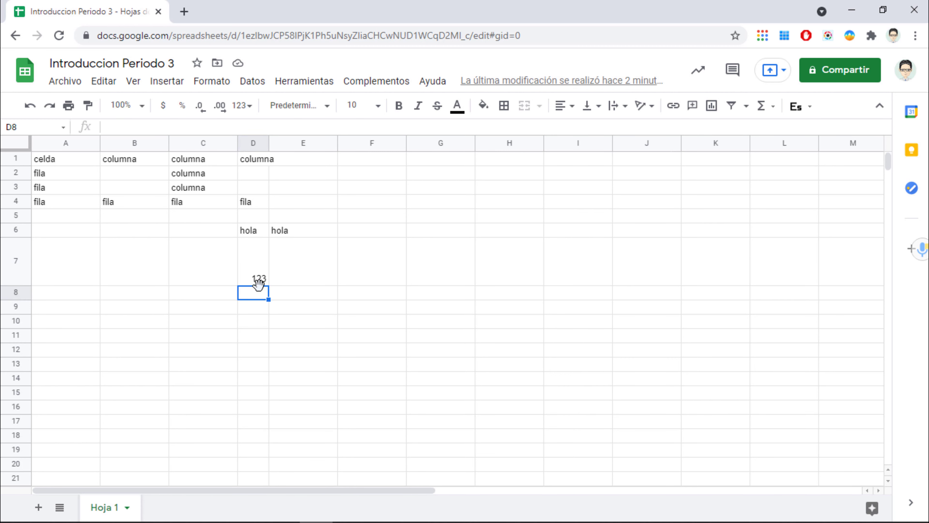
text(2)
key(Return)
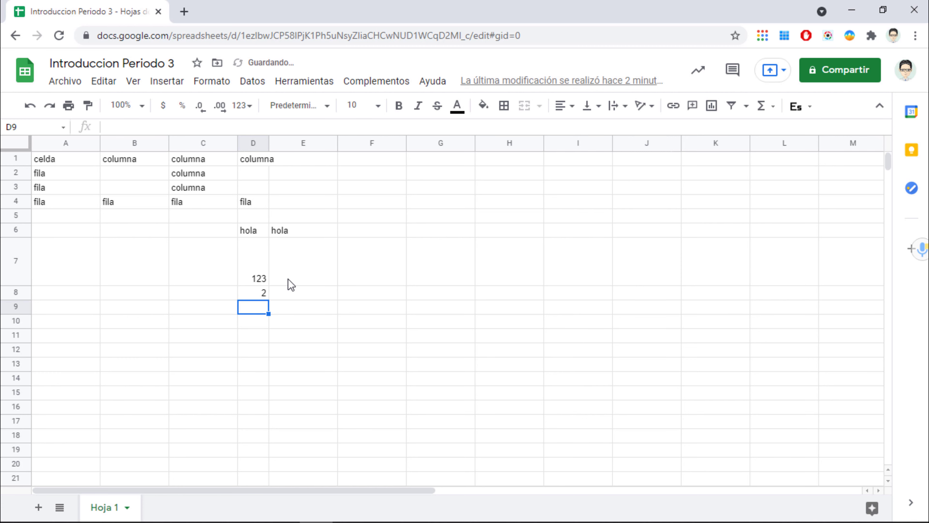
Step: Select D7:D8 and review the quick calculations offered for the selected numbers, such as sum, average, minimum and maximum
click(256, 278)
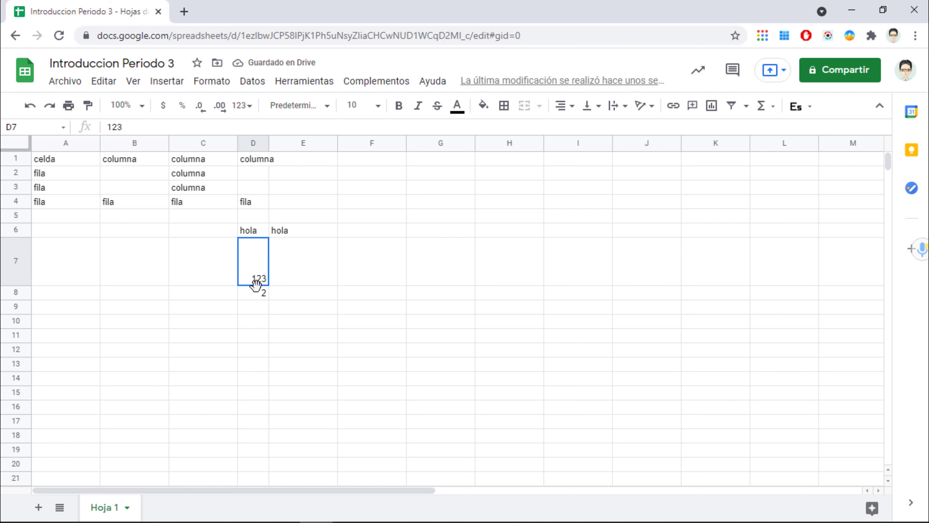
drag(256, 283, 259, 297)
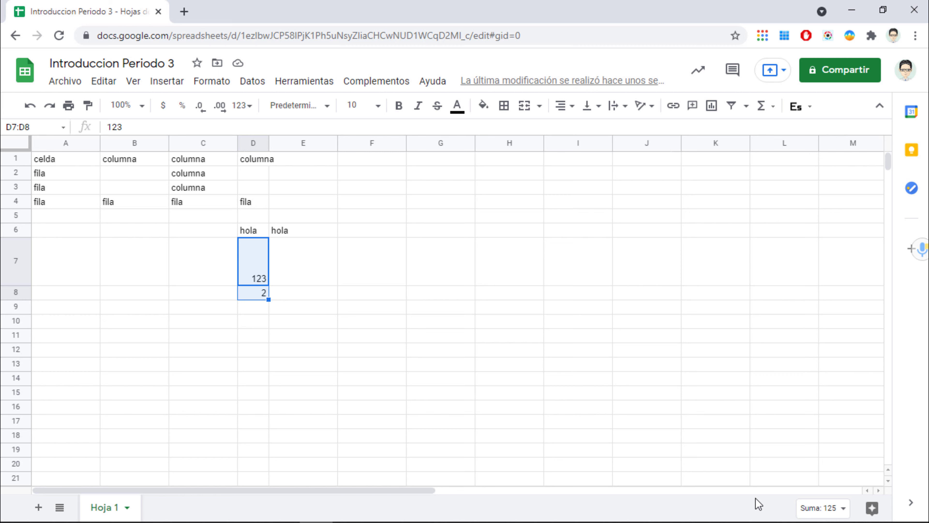
click(843, 509)
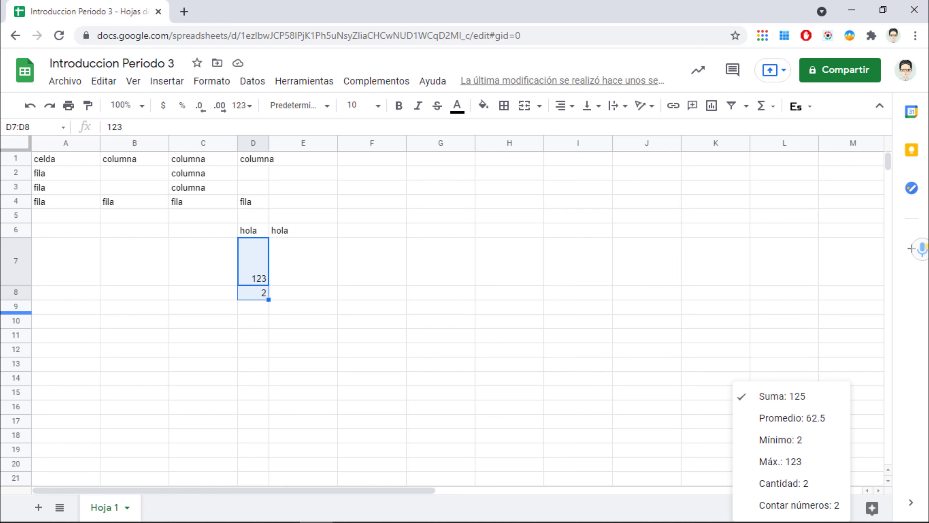
click(388, 333)
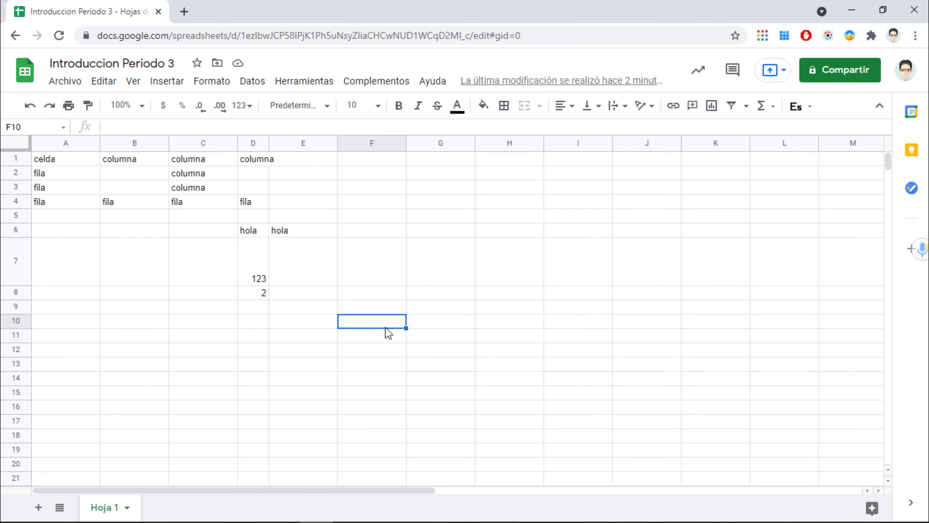
click(391, 263)
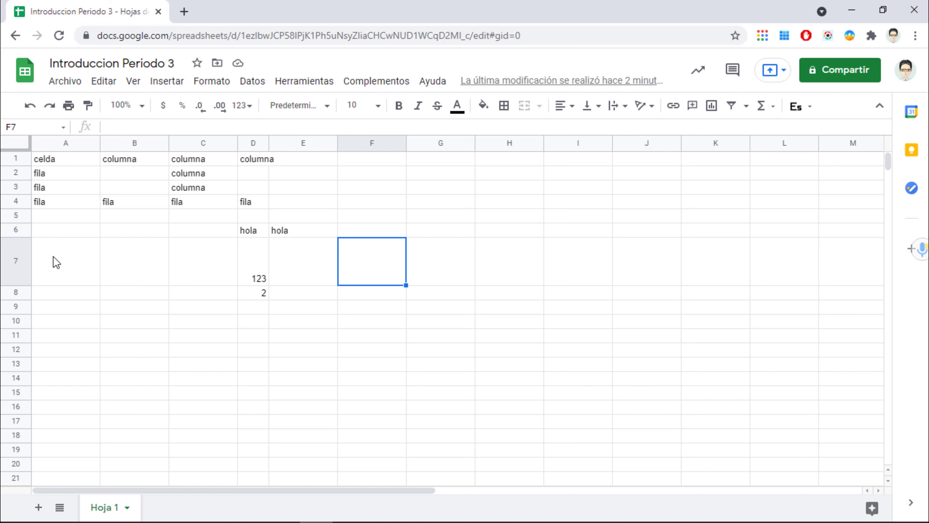
click(358, 312)
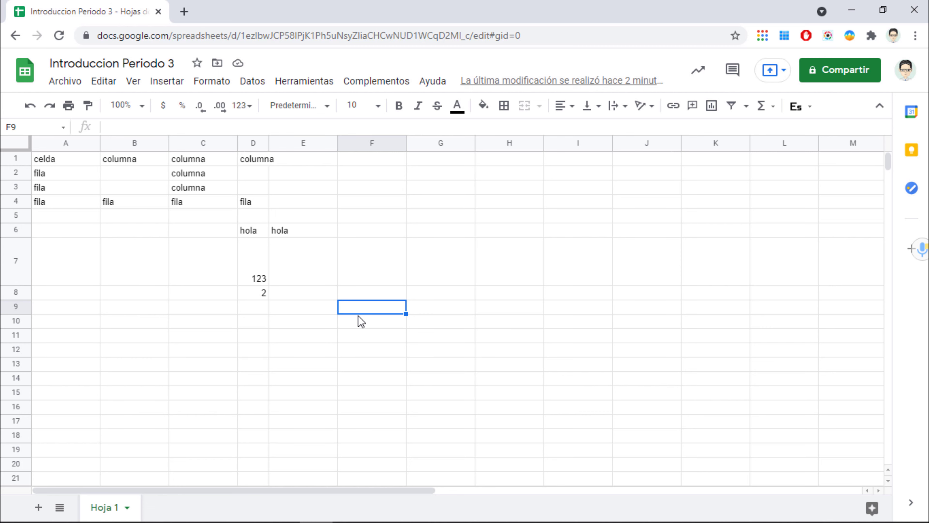
click(323, 311)
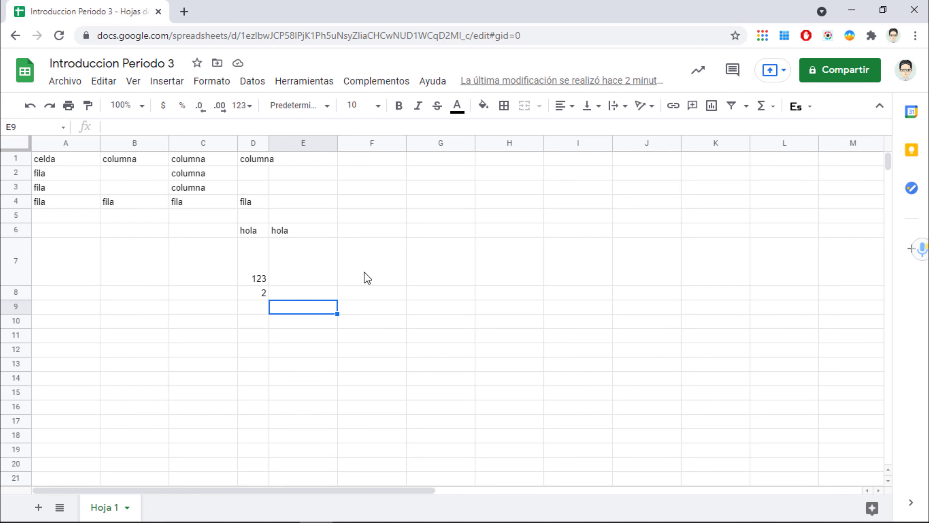
Step: Set the text colour of the "fila" entries in A2:A4 to red
drag(49, 175, 46, 207)
click(457, 106)
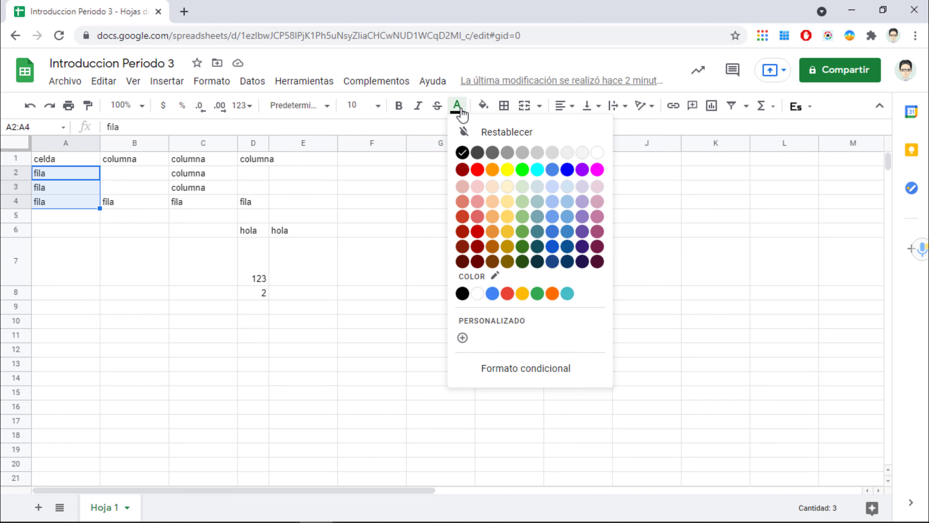
click(479, 170)
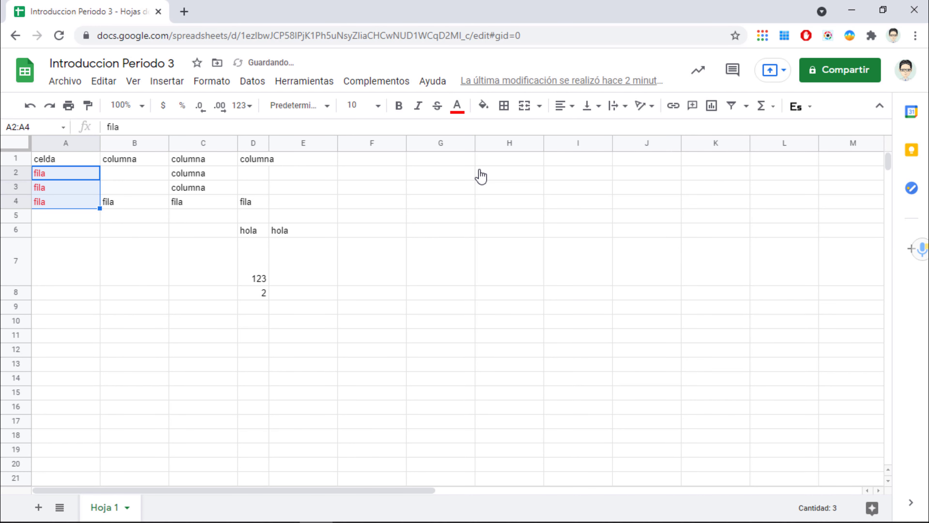
click(400, 161)
Step: Set the text colour of the "columna" headings in B1:D1 to blue
click(119, 160)
drag(118, 160, 256, 166)
click(465, 108)
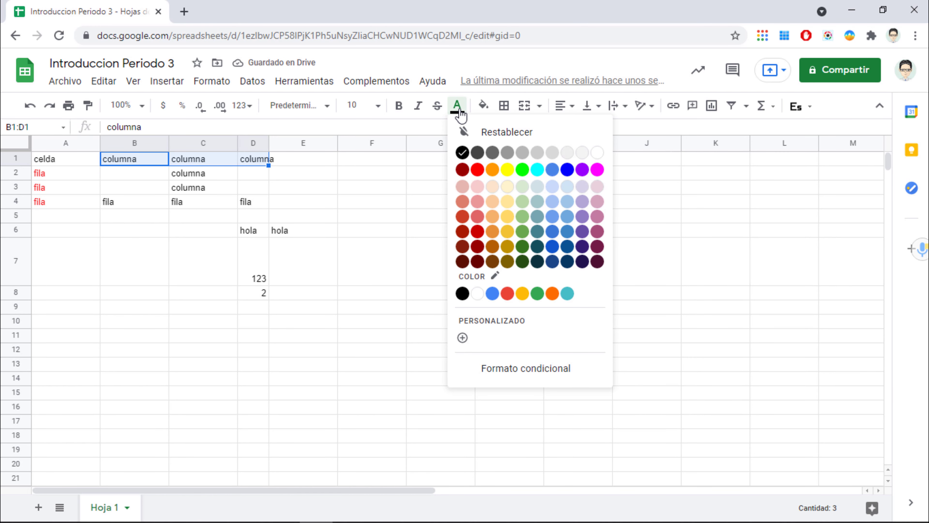
click(568, 178)
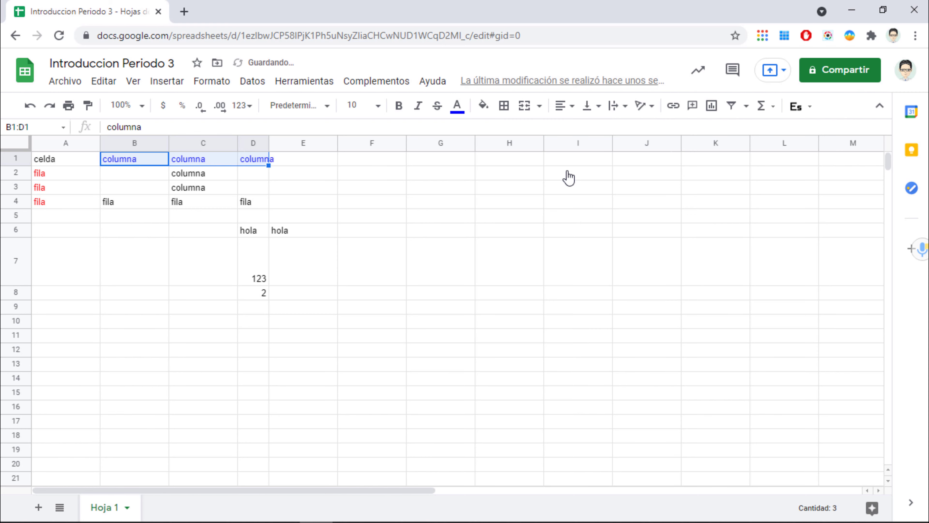
click(448, 178)
Step: Fill the range A1:D4 with a yellow background
drag(48, 160, 247, 209)
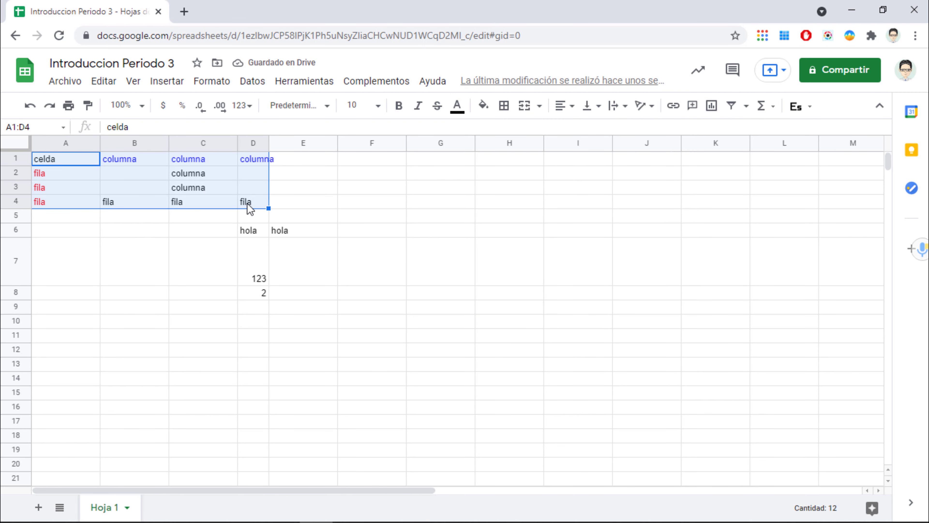
click(483, 107)
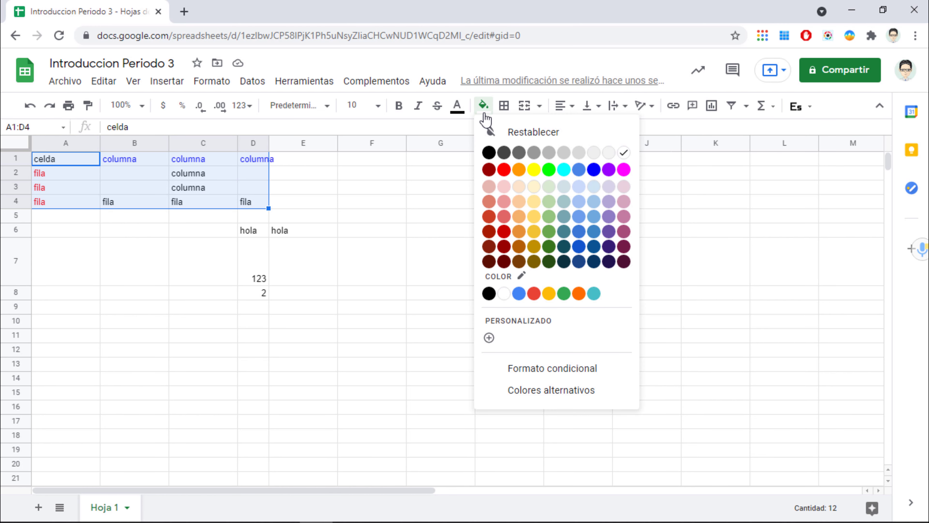
click(533, 172)
click(416, 193)
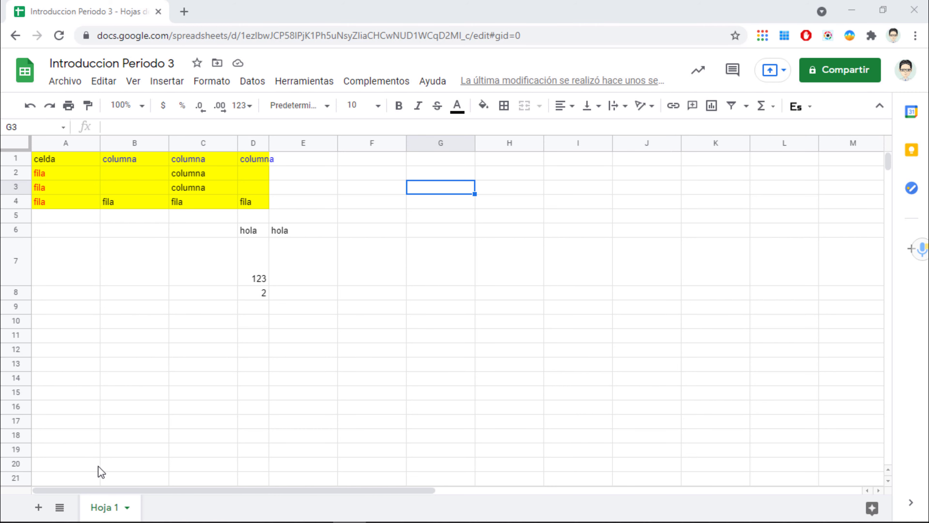
Step: Add two new sheets to the spreadsheet and rename the sheet Hoja 1 as "Enero"
click(39, 507)
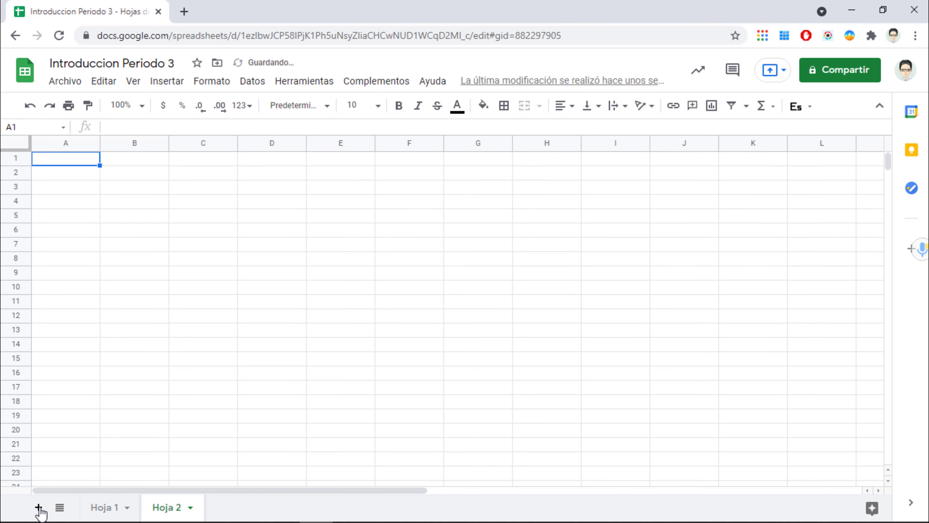
click(39, 507)
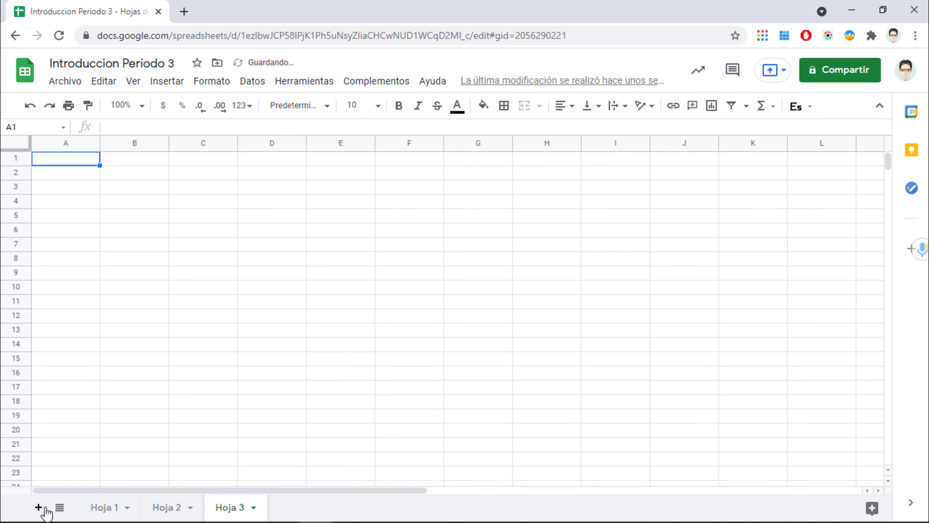
right_click(118, 510)
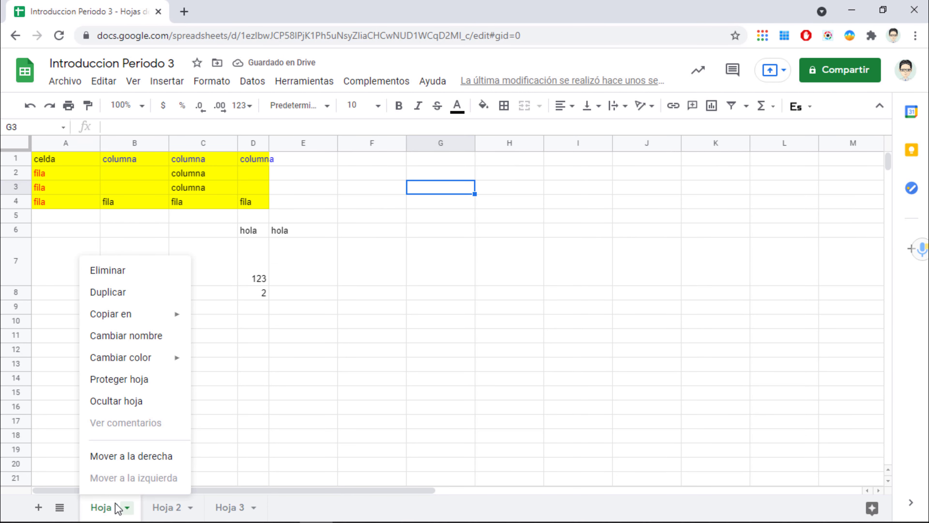
click(137, 336)
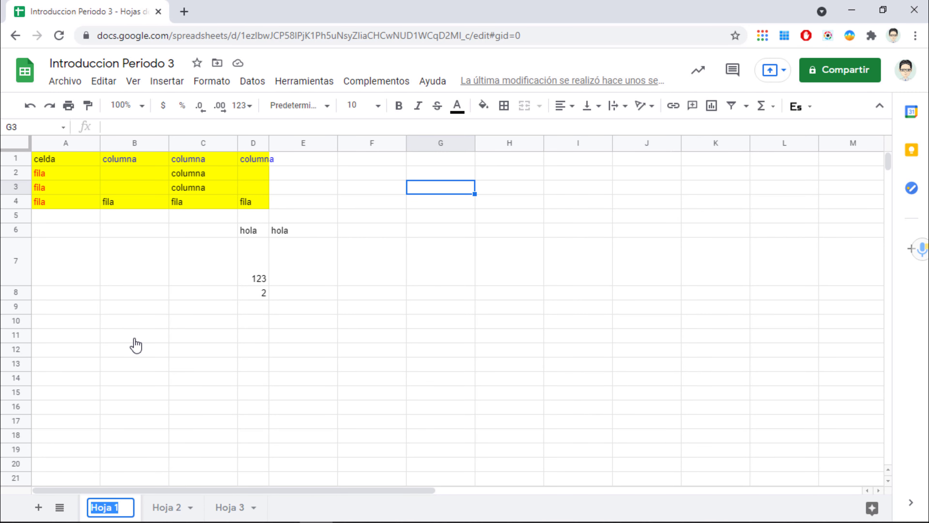
text(Enero)
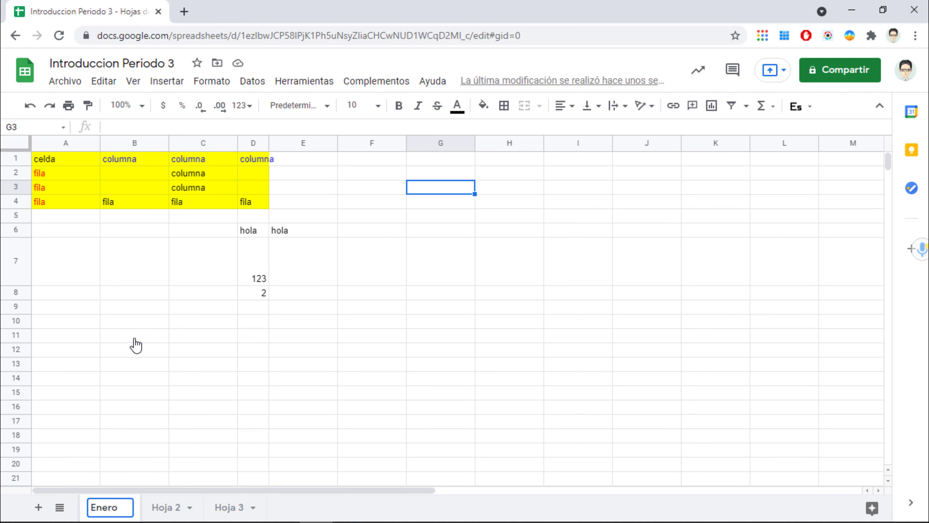
Step: Rename the sheet Hoja 2 as "Febrero"
right_click(181, 511)
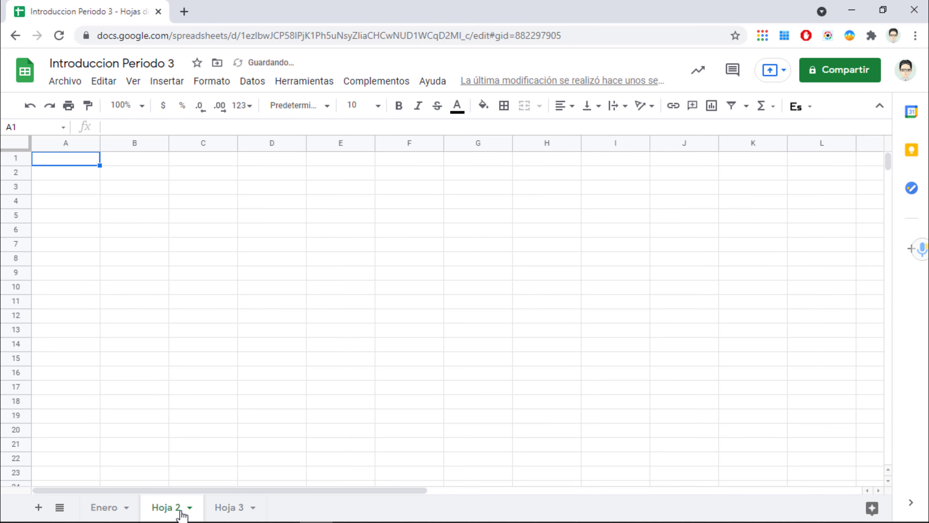
click(202, 339)
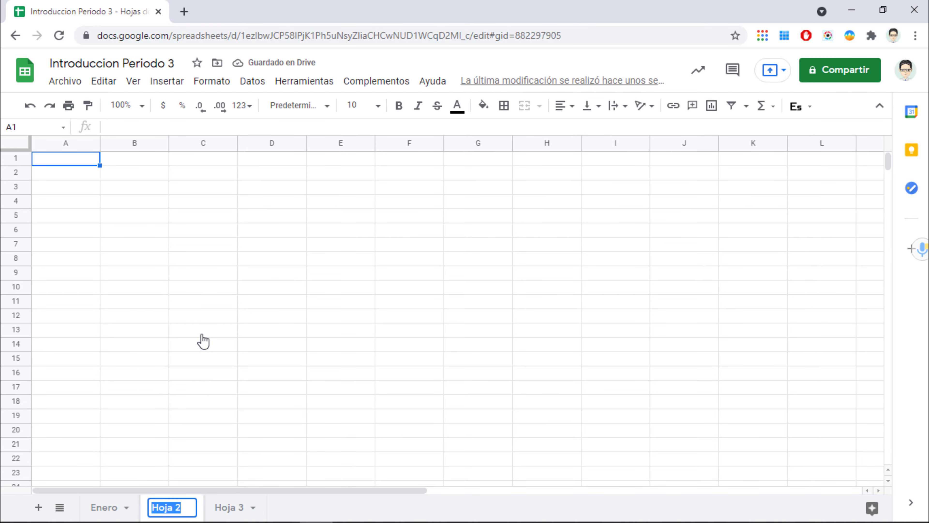
text(Febrer)
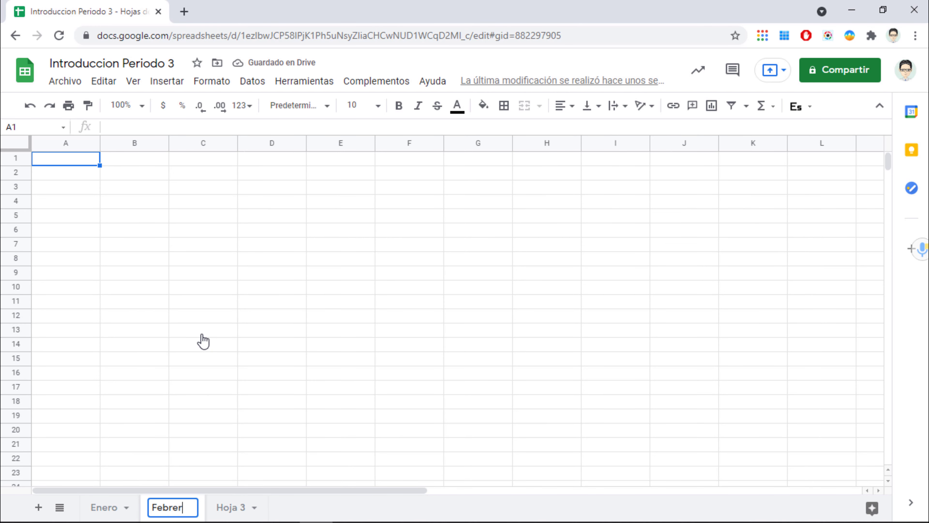
text(o)
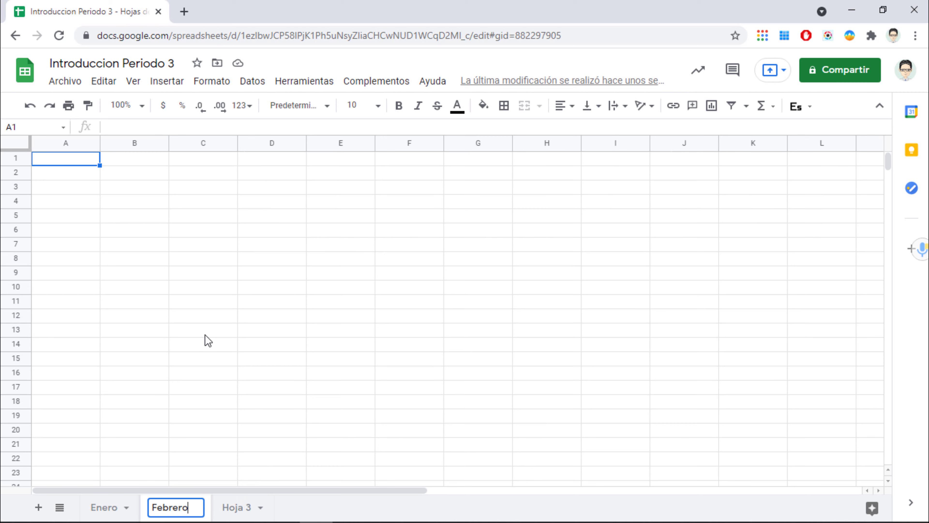
Step: Rename the sheet Hoja 3 as "Marzo" and return to the Enero sheet, selecting cell E8
right_click(239, 512)
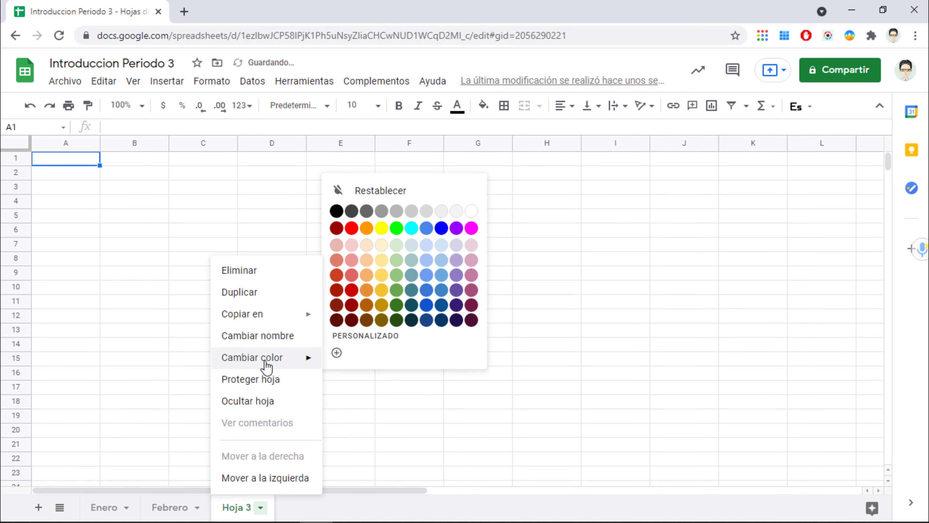
click(271, 346)
text(Marzo)
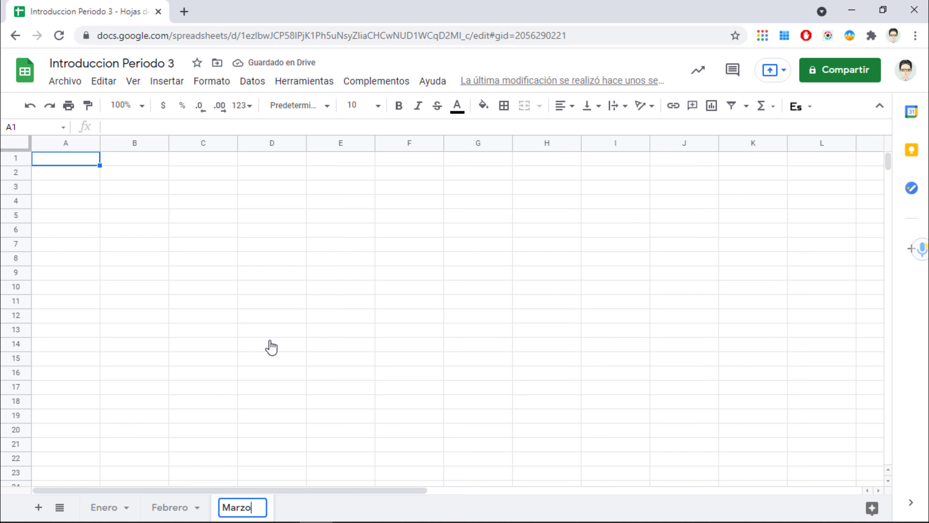
key(Return)
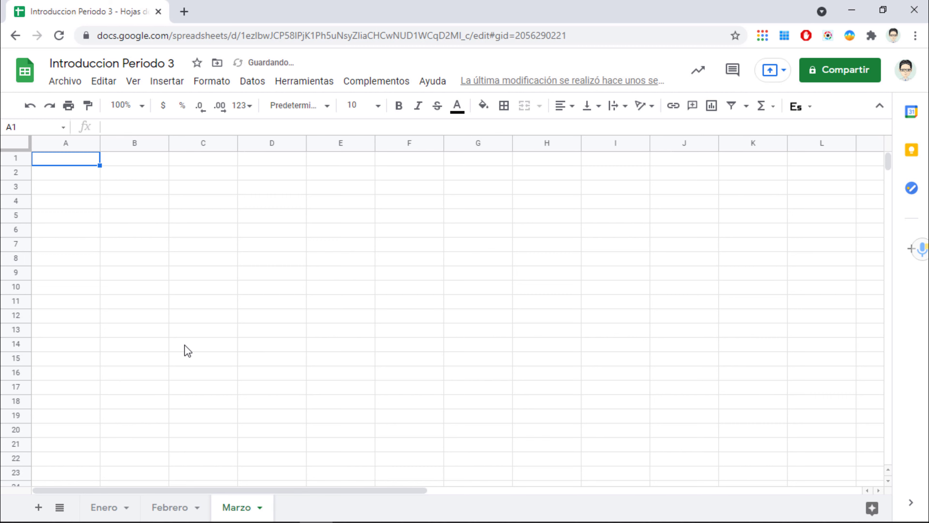
click(115, 507)
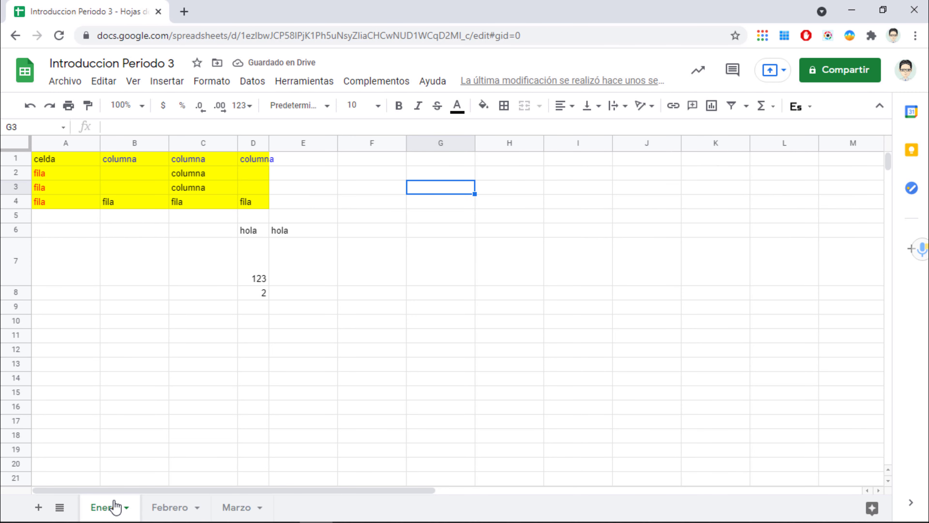
click(309, 296)
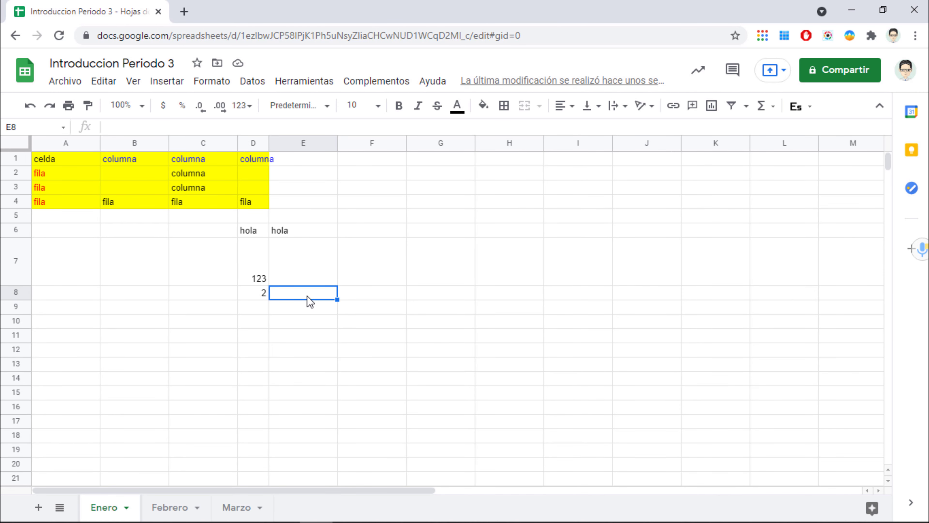
Step: Label cell C9 "Suma" and enter the formula =123+2 in cell D9
click(227, 311)
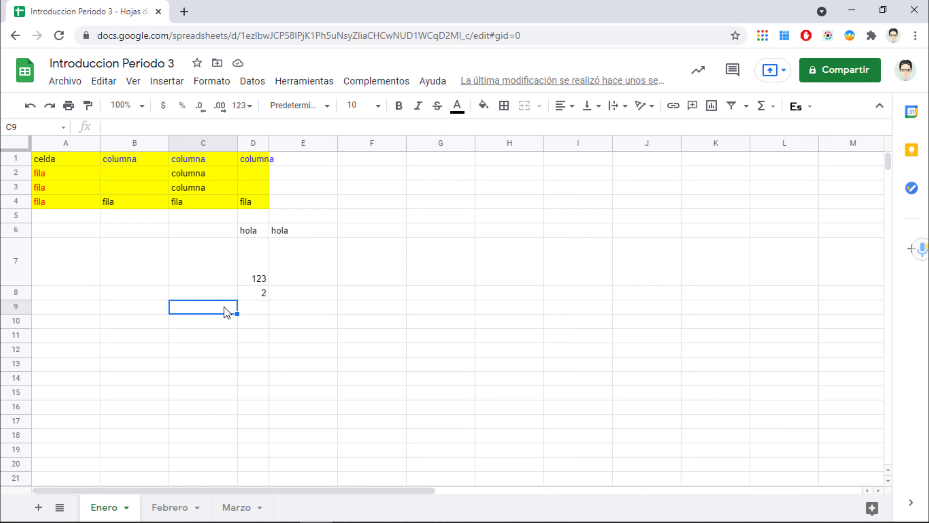
text(Suma)
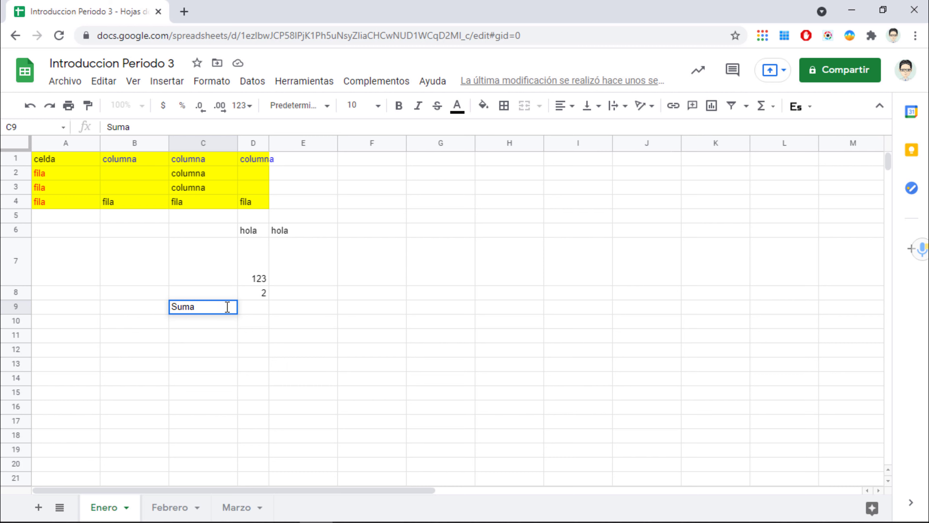
click(257, 313)
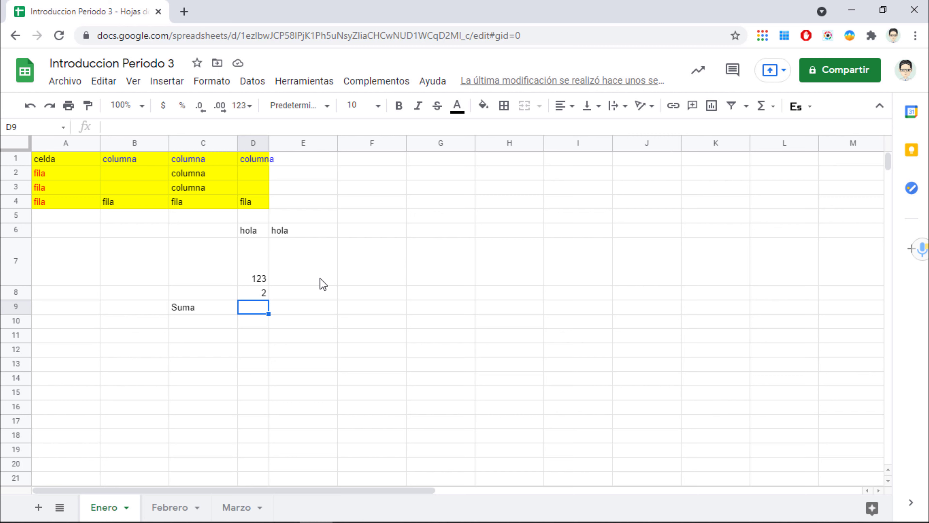
text(=)
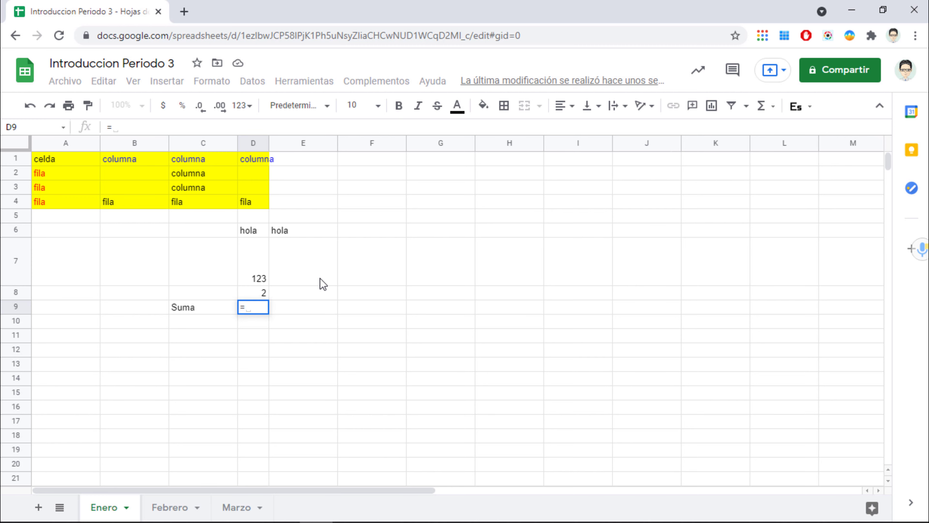
text(123)
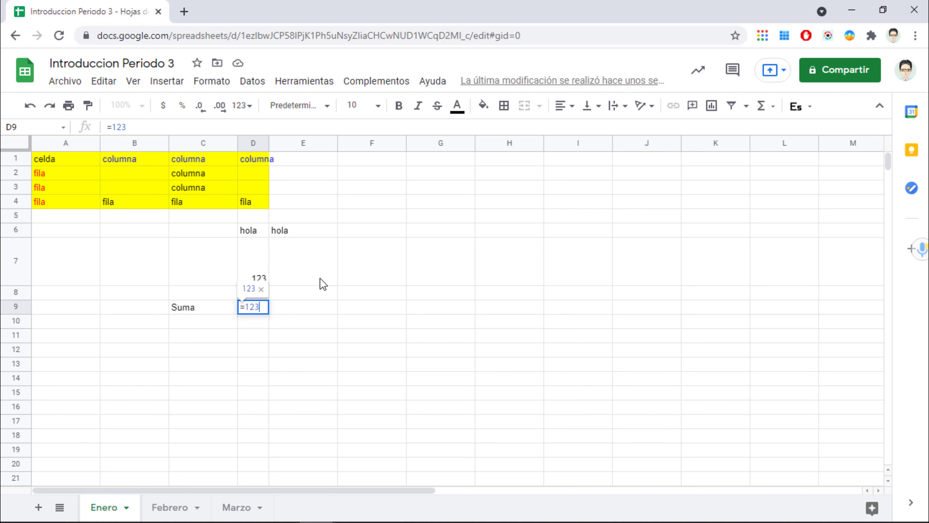
text(+2)
key(Return)
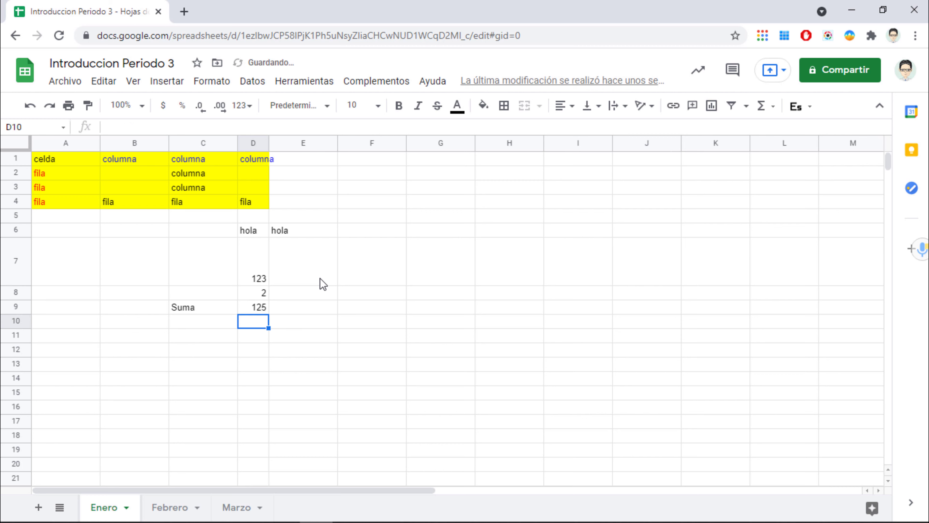
click(260, 307)
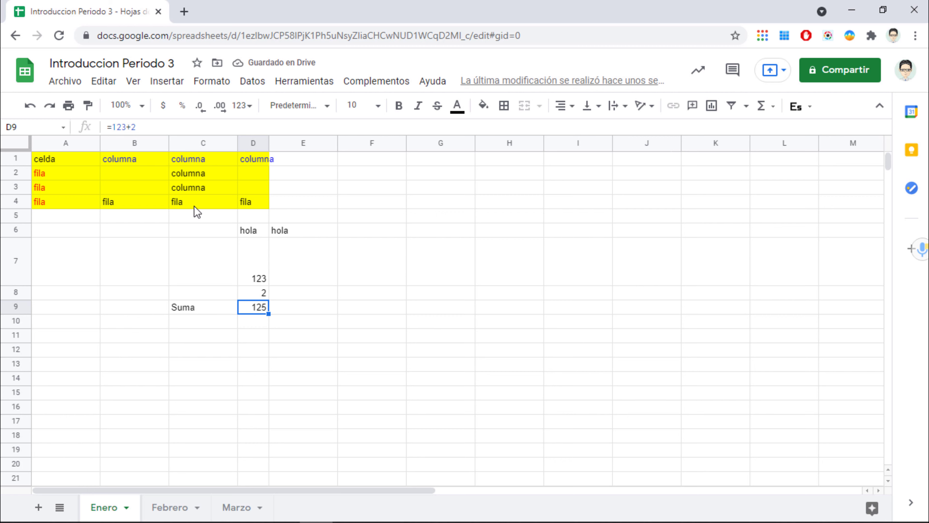
Step: Enter the note "suma numerica" in cell E9, beside the sum of the two typed numbers
click(253, 321)
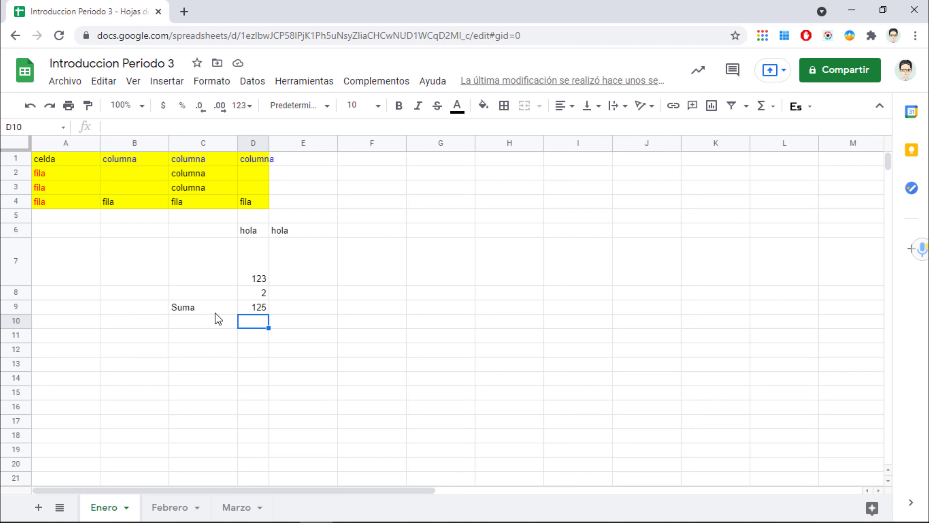
click(295, 309)
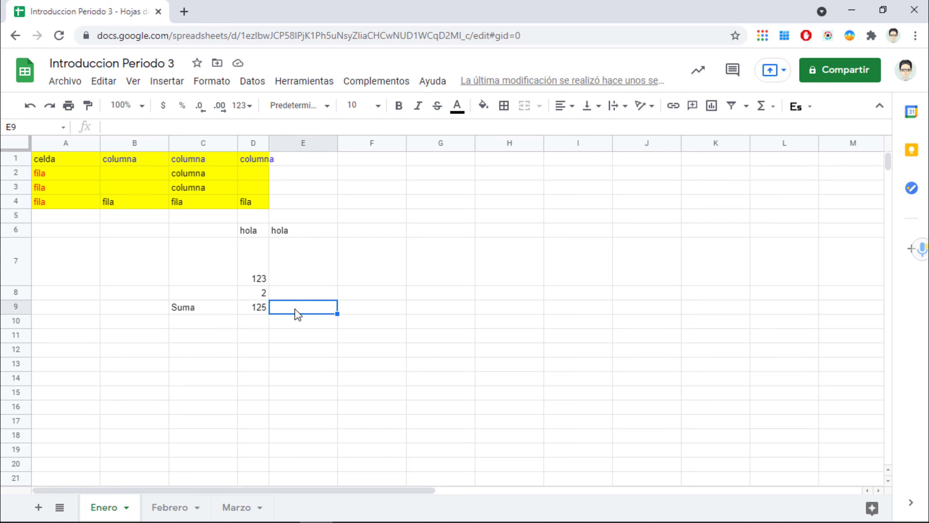
text(sume)
key(BackSpace)
key(BackSpace)
key(BackSpace)
key(BackSpace)
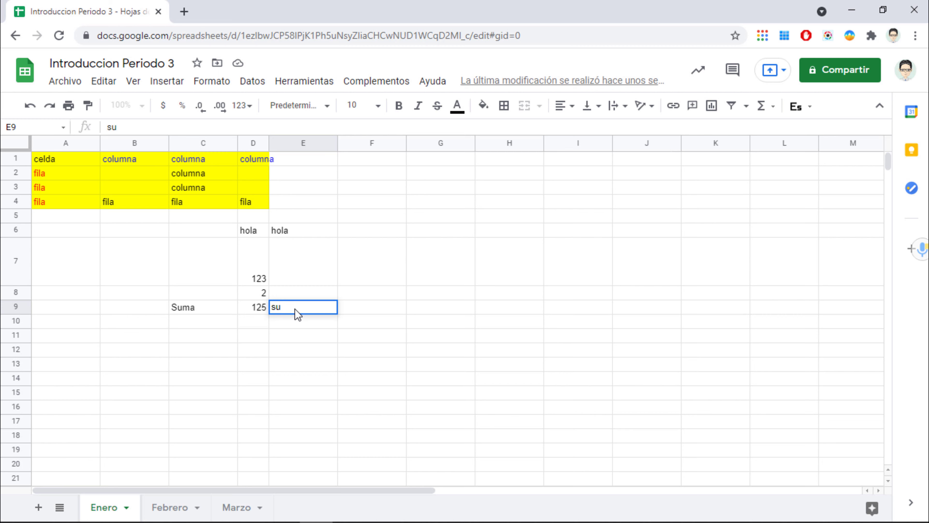
text(suma nue)
key(BackSpace)
text(merica)
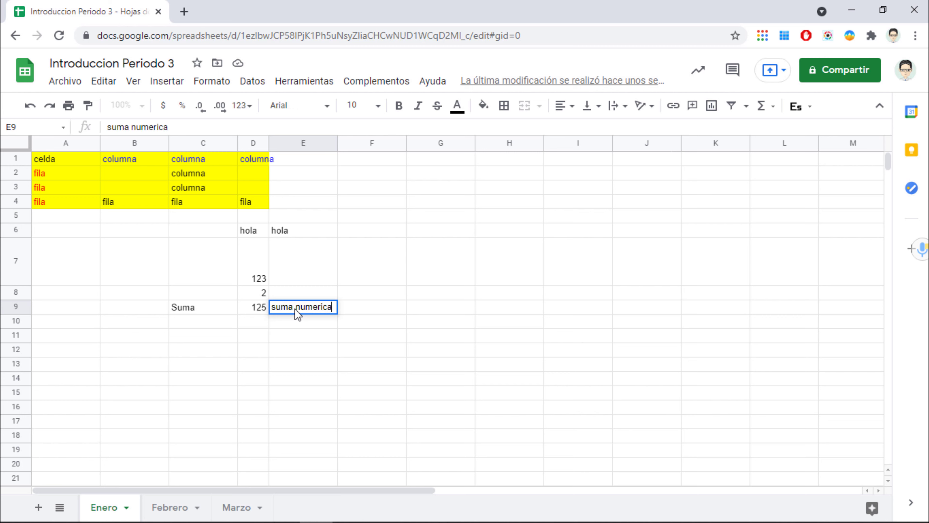
key(Return)
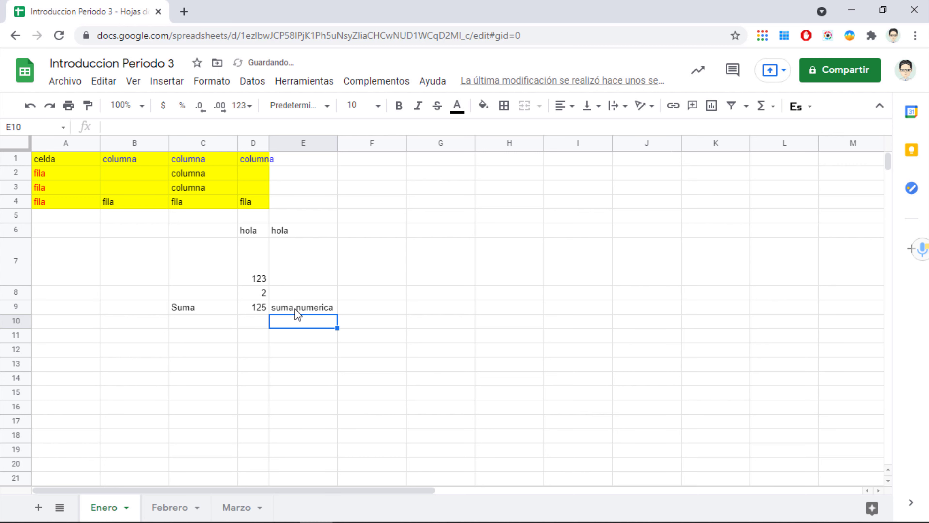
Step: Add the two numbers by cell reference in D10 with the formula =D7+D8
key(Left)
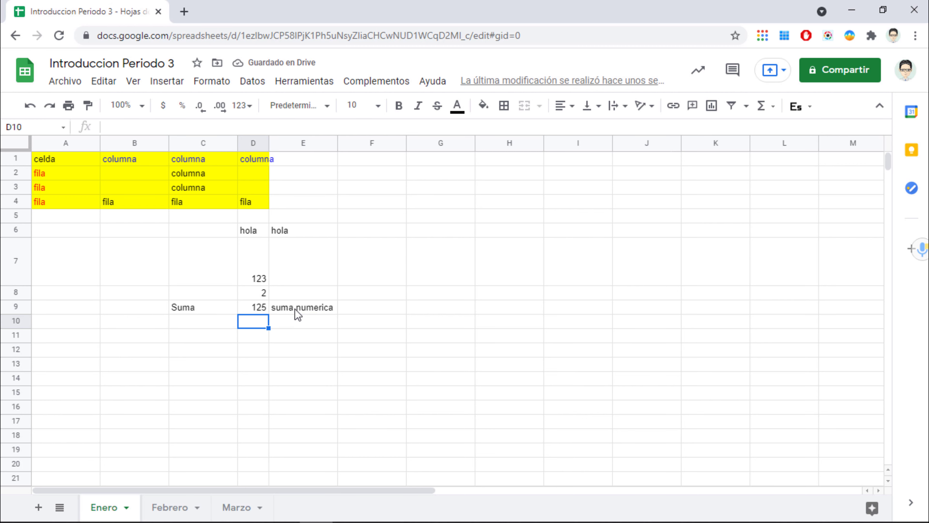
text(=)
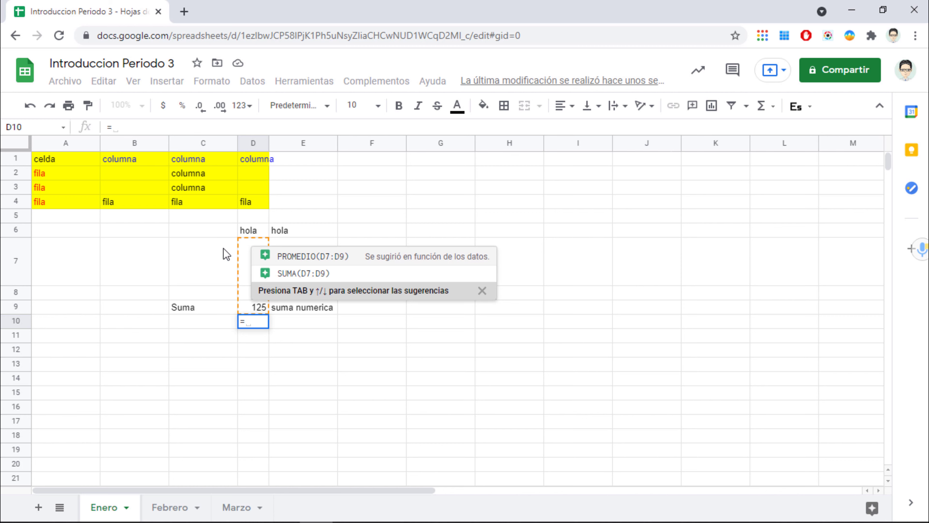
text(d7)
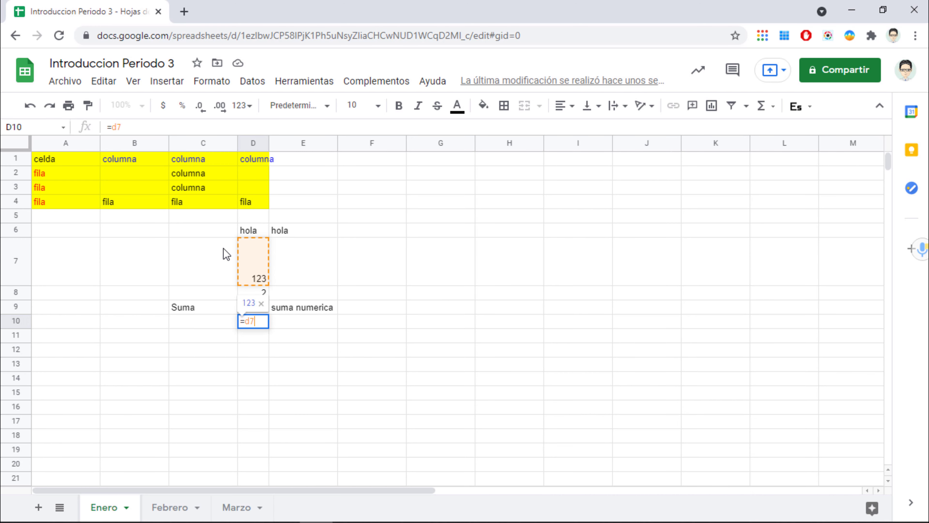
text(+d8)
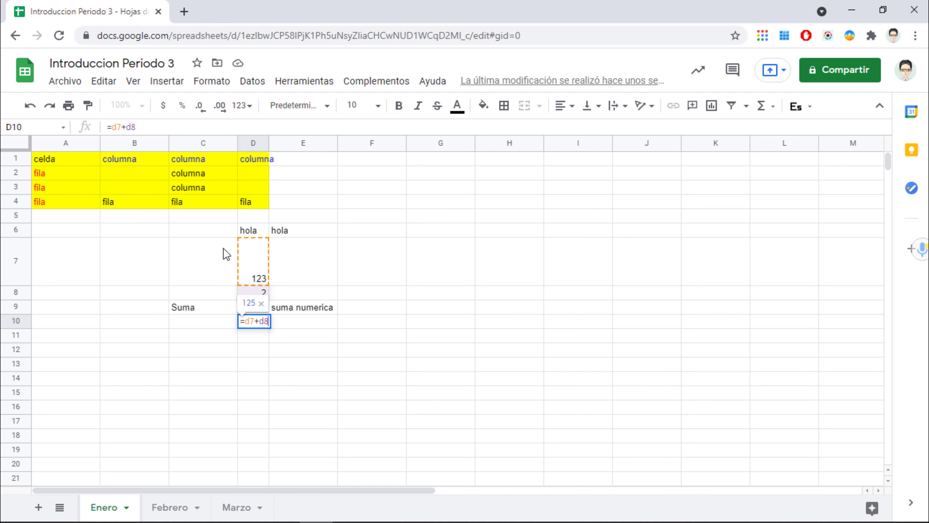
key(Return)
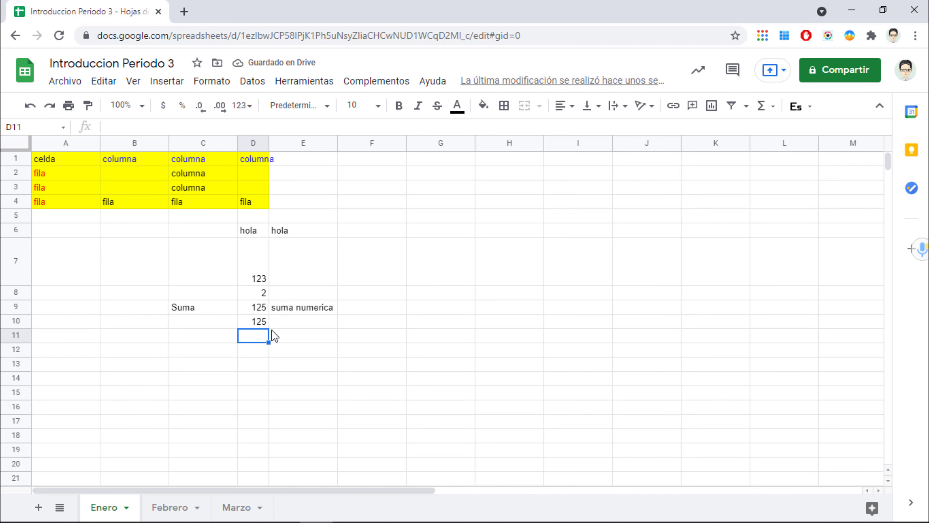
Step: Compare the cell-reference formula in D10 with the typed-number formula in D9, leaving both unedited
click(287, 324)
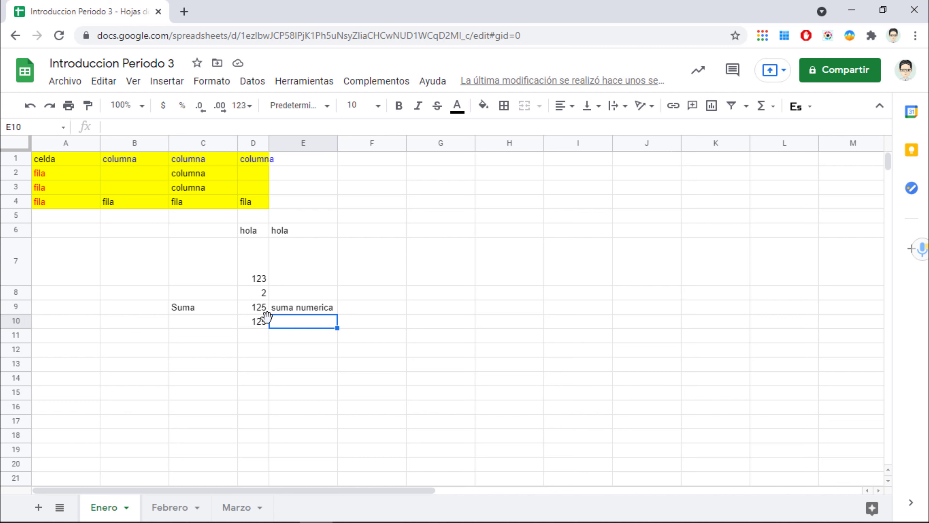
click(257, 322)
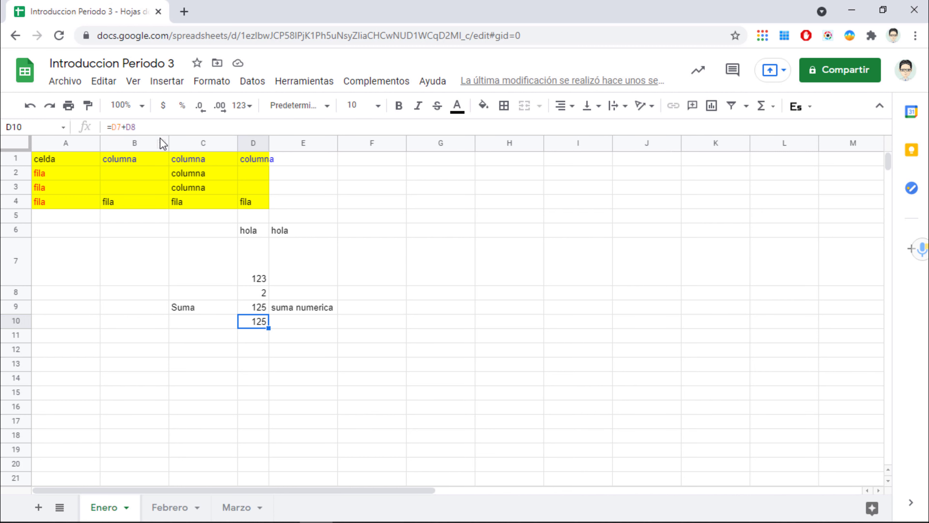
drag(143, 127, 110, 124)
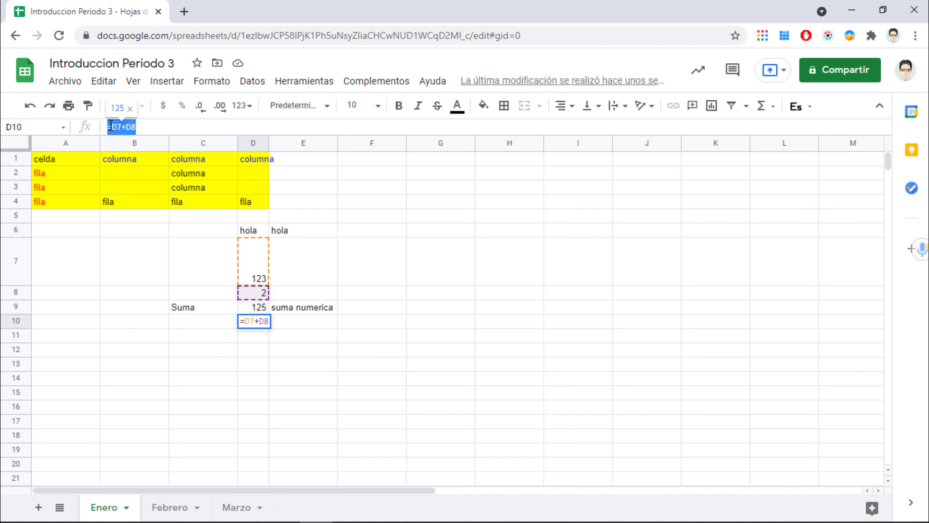
key(Escape)
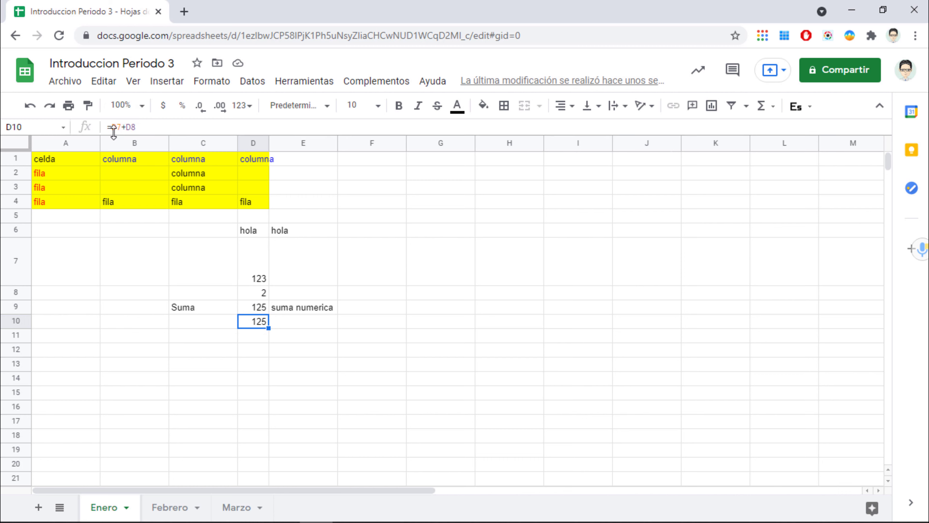
click(263, 309)
double_click(263, 309)
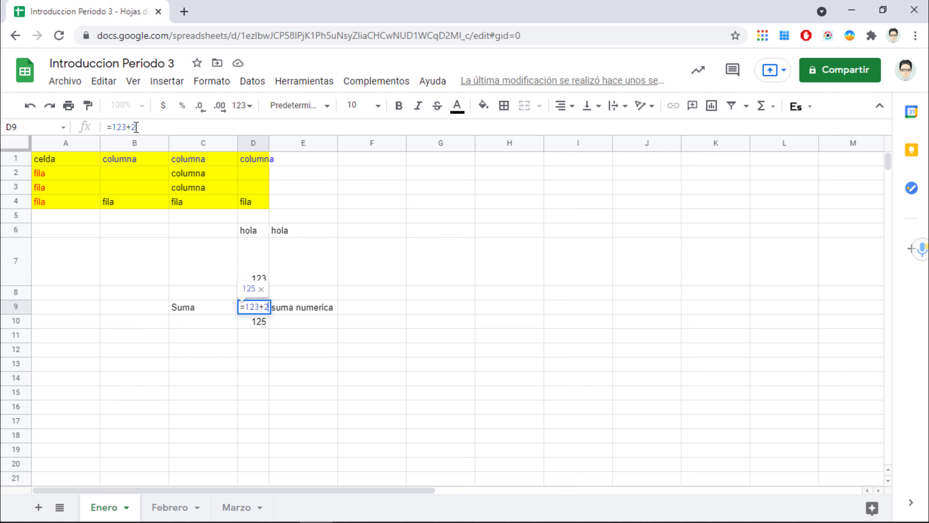
key(Escape)
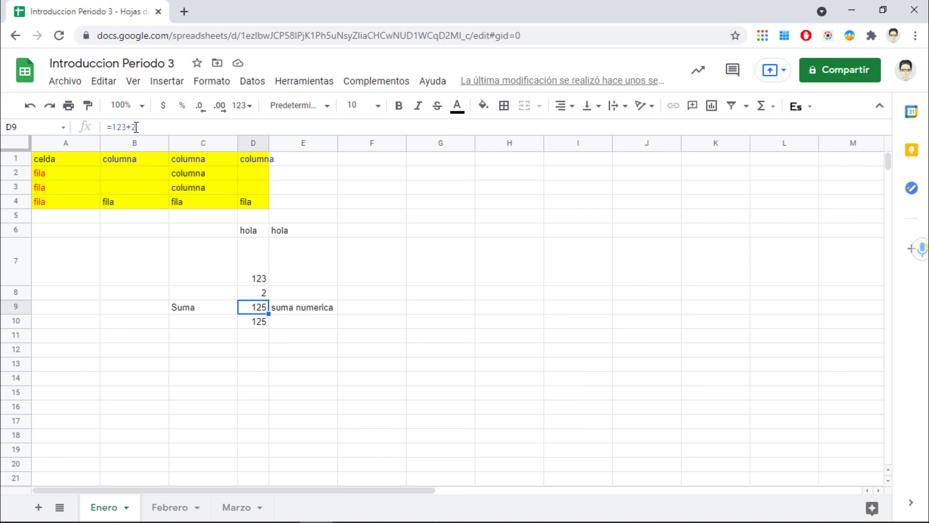
Step: Sum the range D7:D10 in cell D11 with the SUMA function and review its formula
click(258, 338)
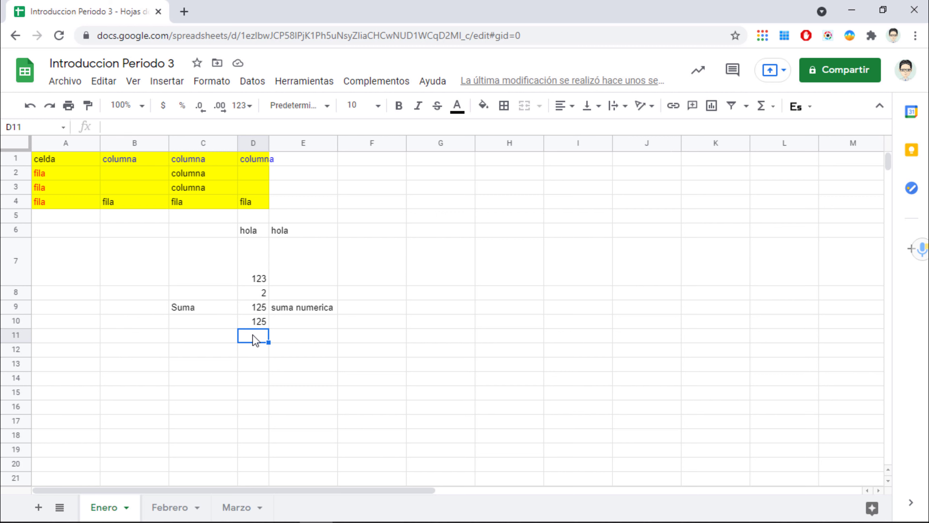
double_click(255, 339)
text(=)
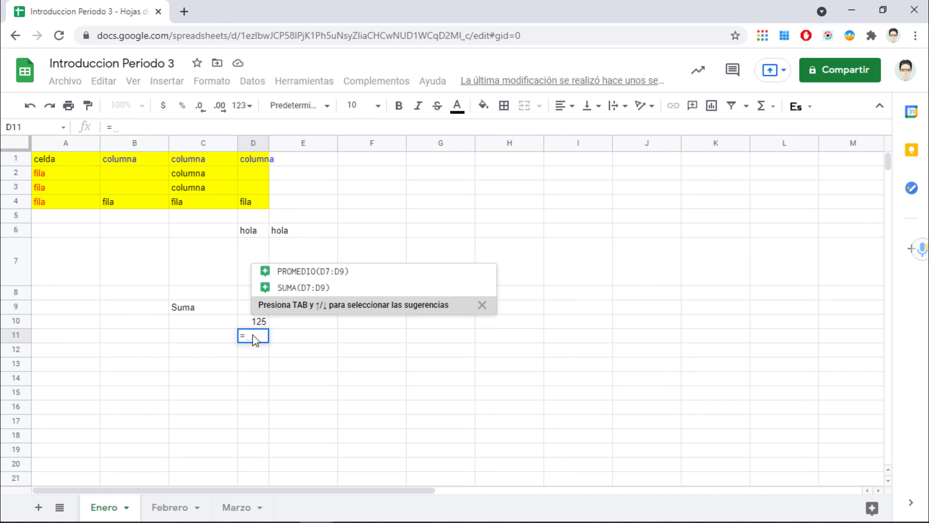
text(suma)
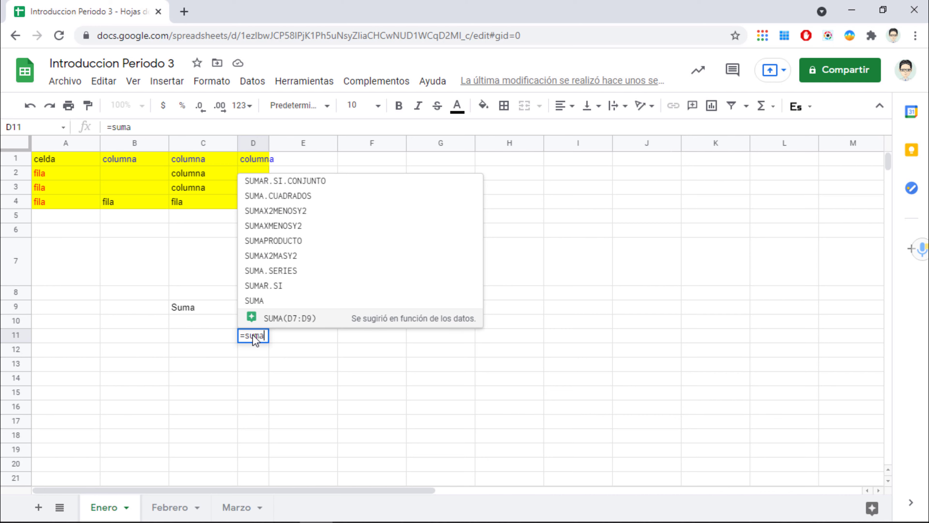
text(()
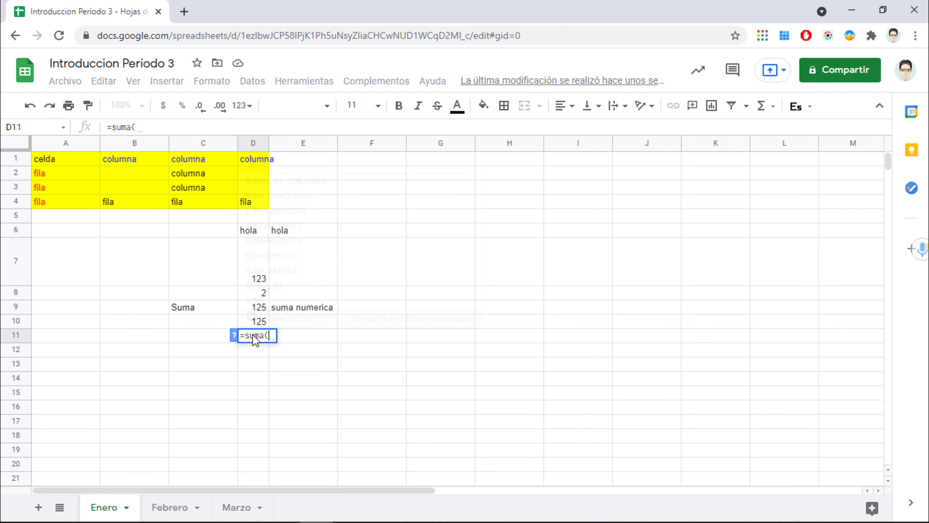
drag(253, 271, 254, 322)
text())
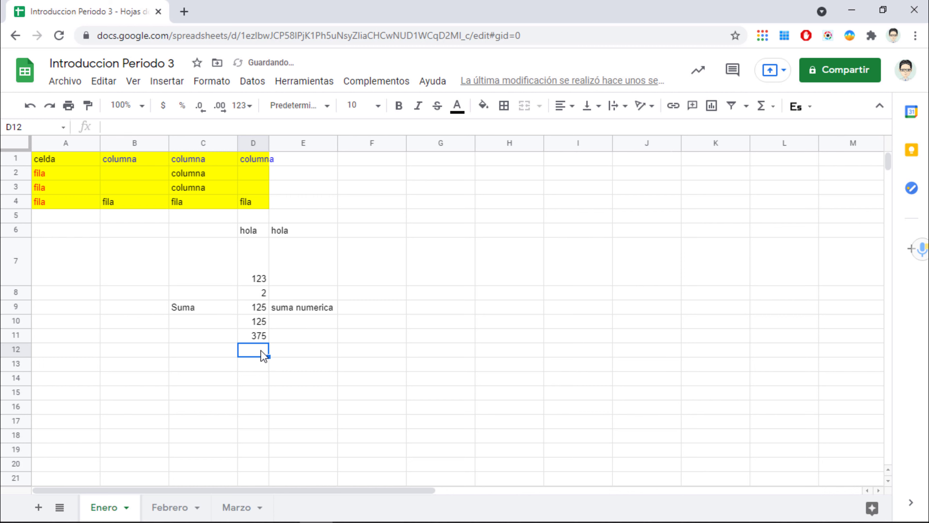
click(257, 339)
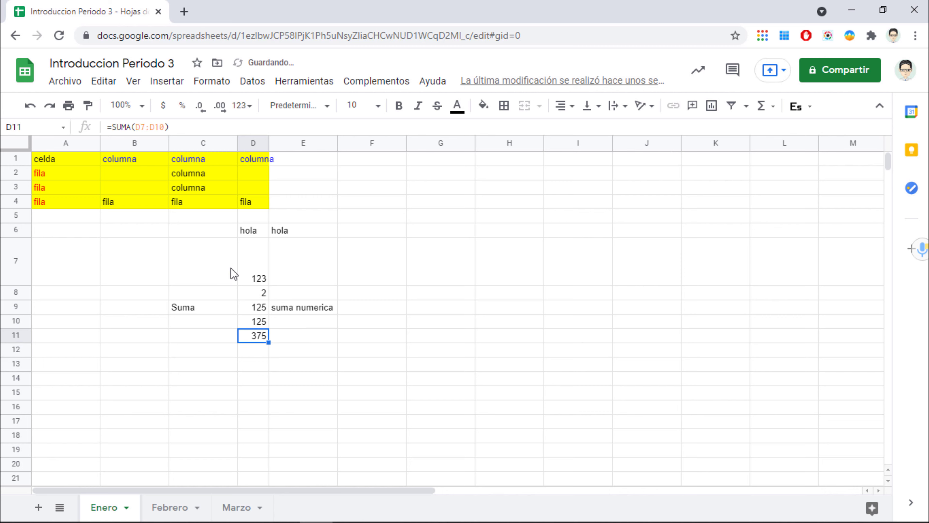
click(180, 126)
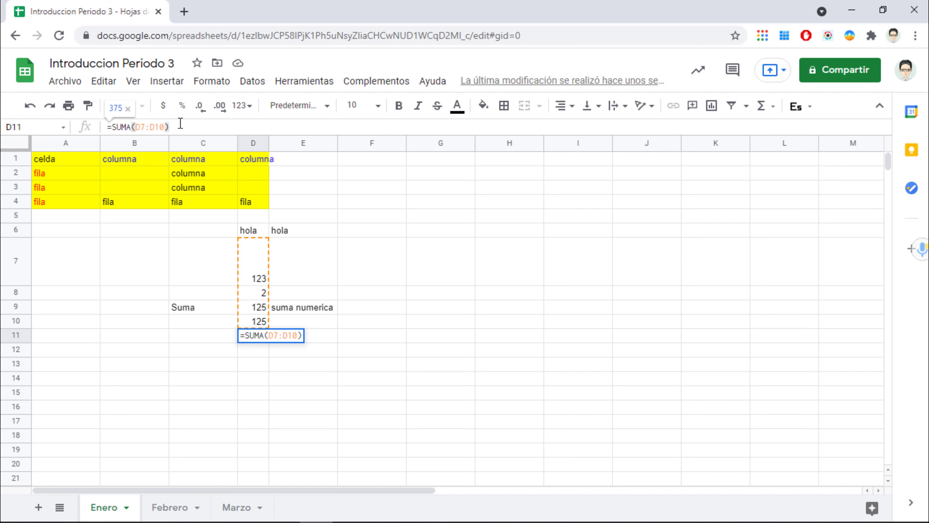
click(502, 344)
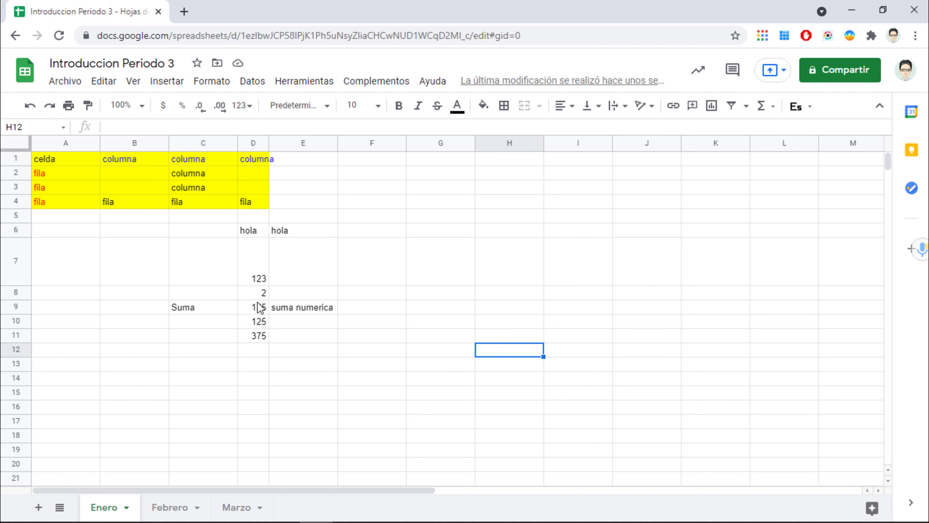
Step: Name cell D11, which holds the SUMA formula, "Resultado"
click(259, 340)
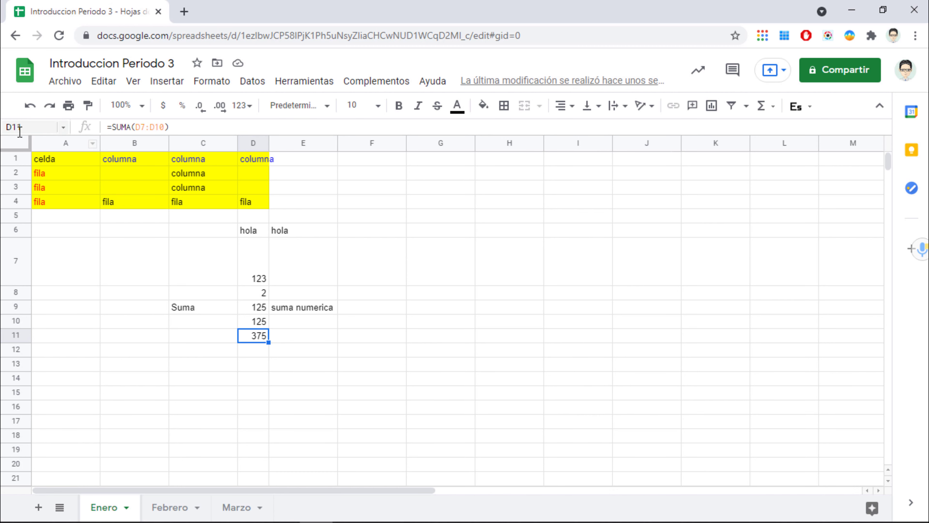
click(36, 129)
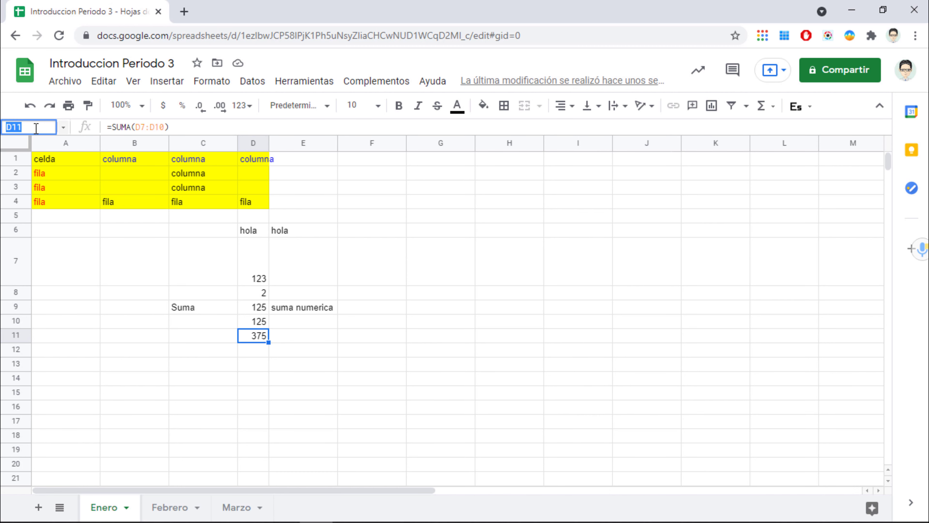
text(Res)
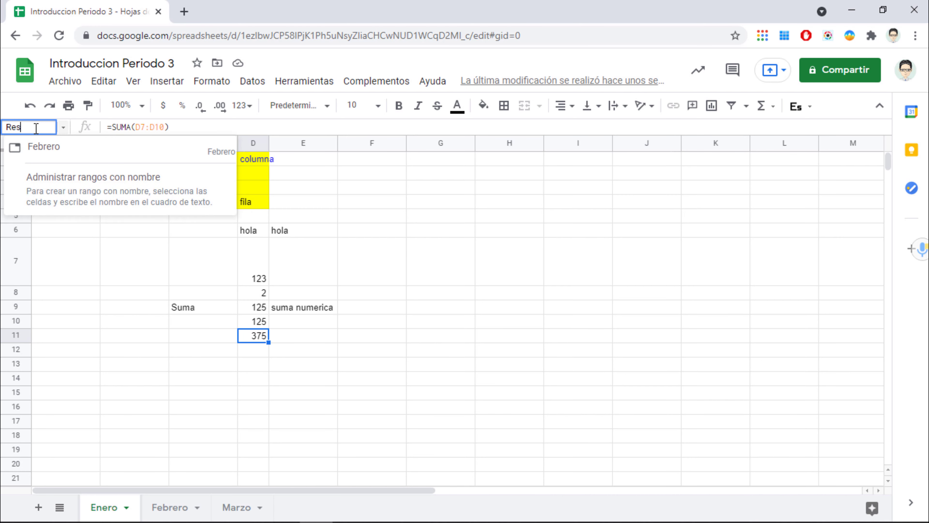
text(ult)
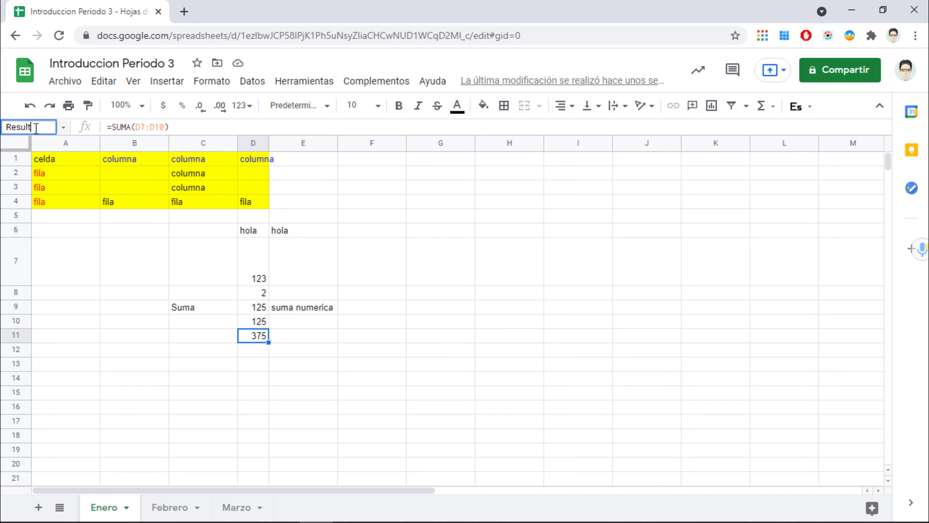
text(ado)
key(Return)
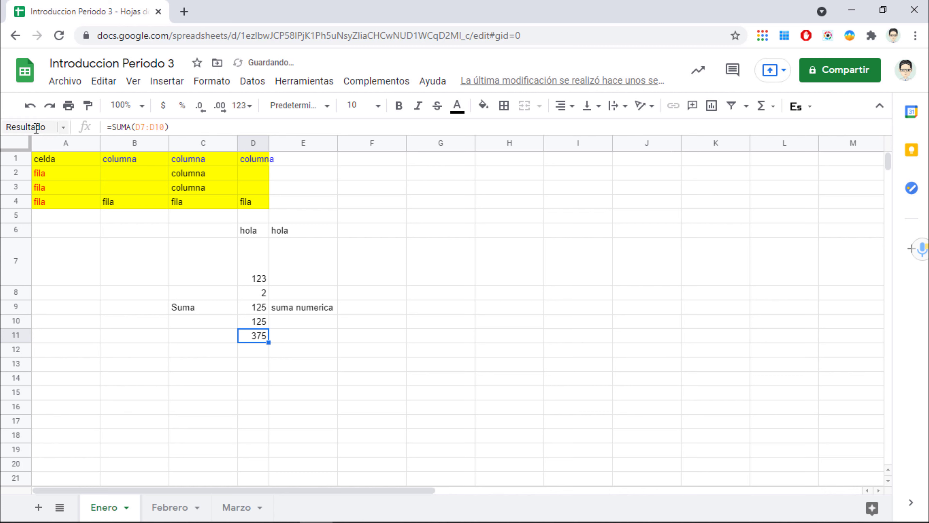
Step: Reselect cell D11 from another cell to check its assigned name, leaving the name unedited
click(168, 292)
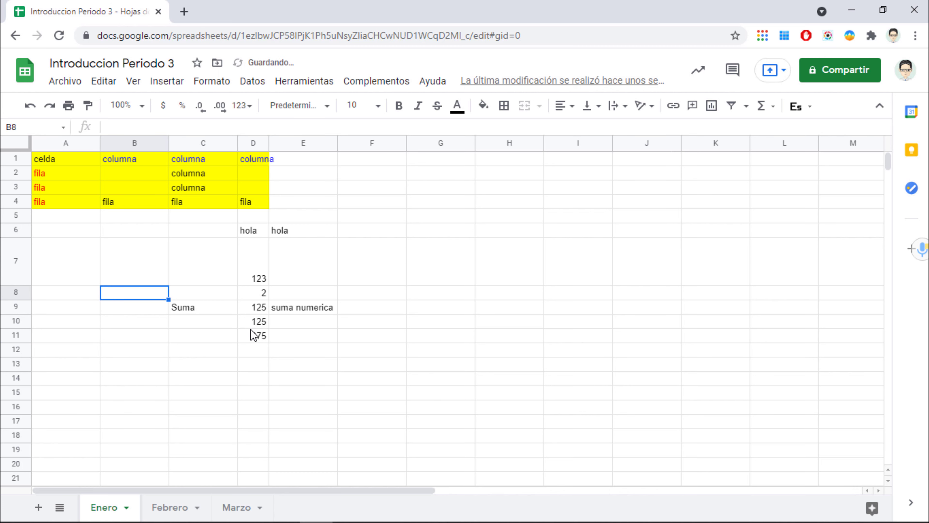
click(254, 335)
click(47, 128)
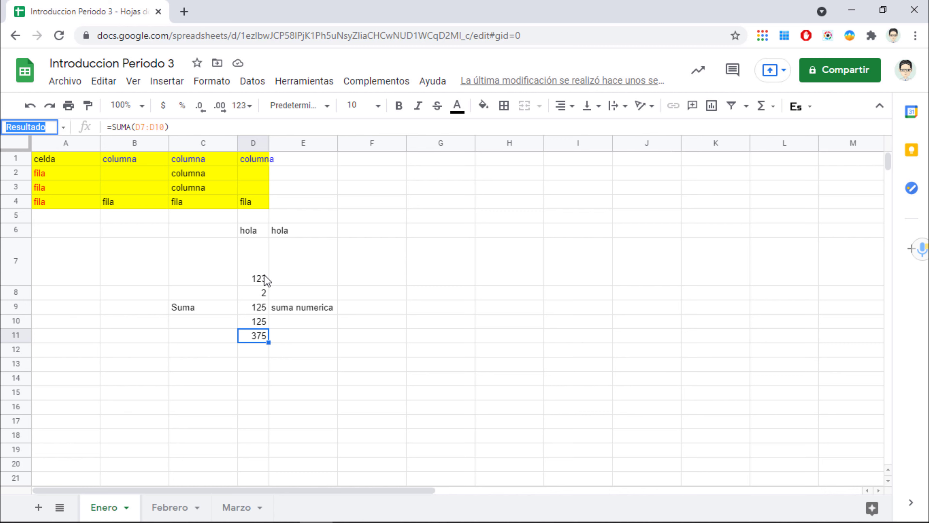
click(310, 271)
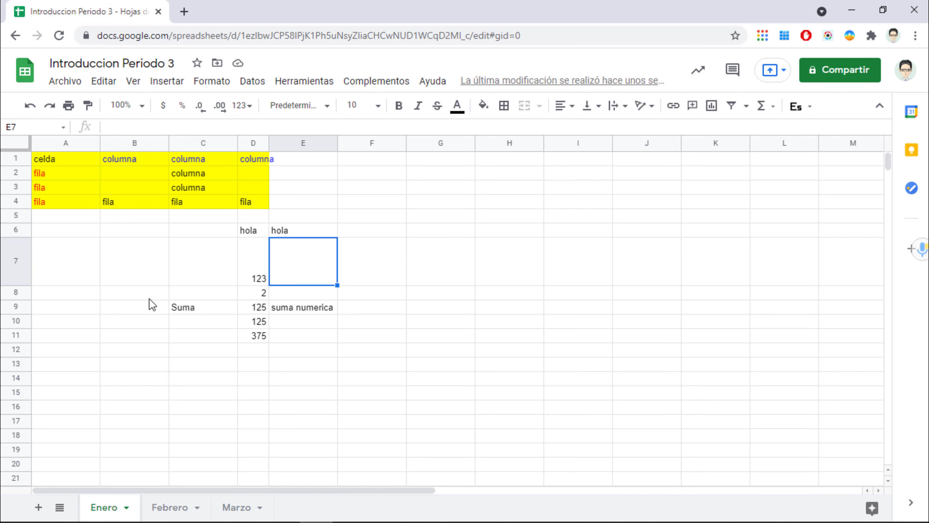
Step: Visit the Febrero and Marzo sheets through the list of all sheets and return to Enero
click(59, 508)
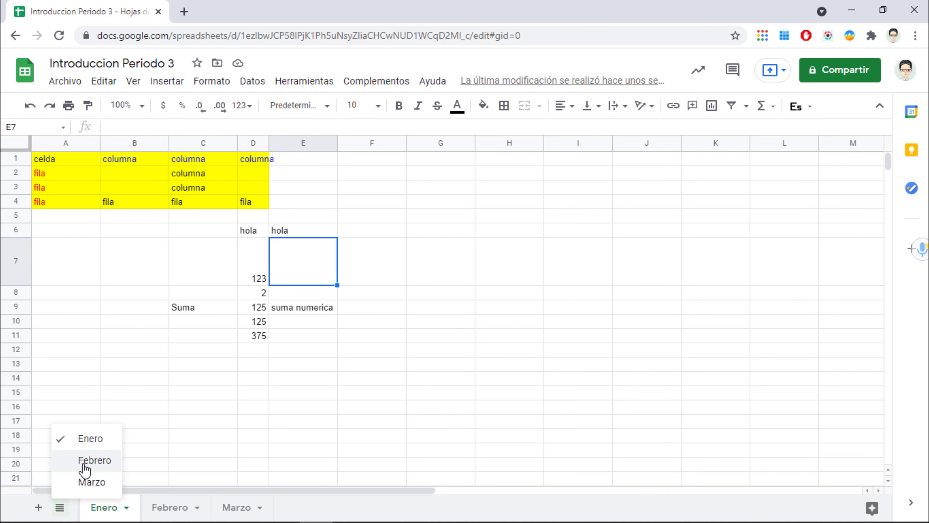
click(59, 507)
click(59, 508)
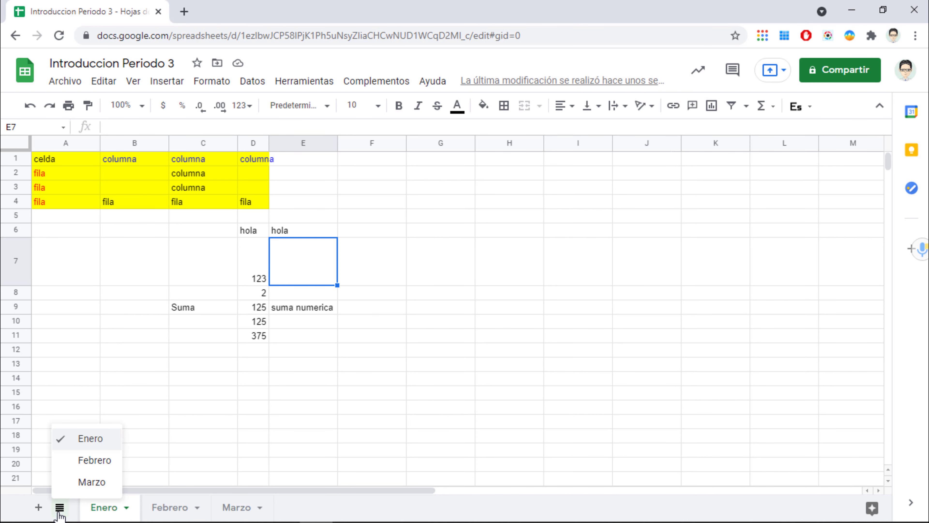
click(96, 463)
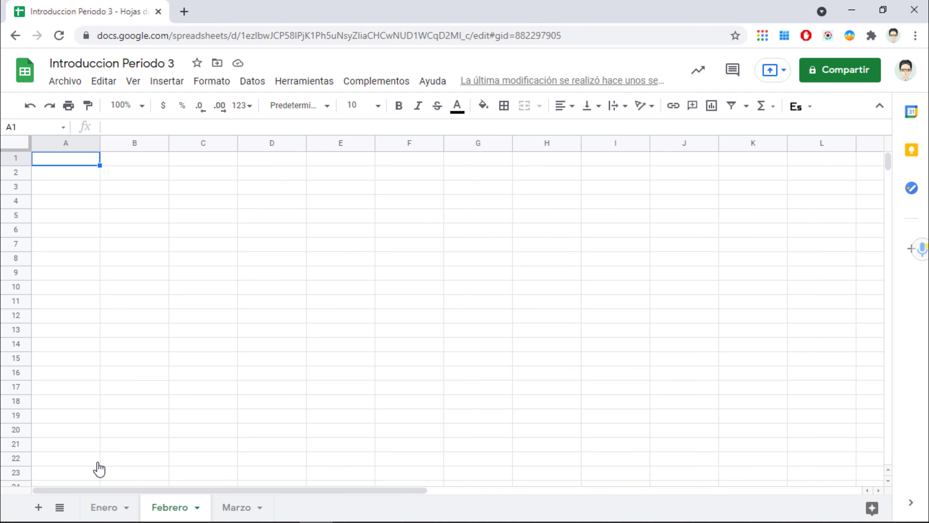
click(60, 507)
click(82, 482)
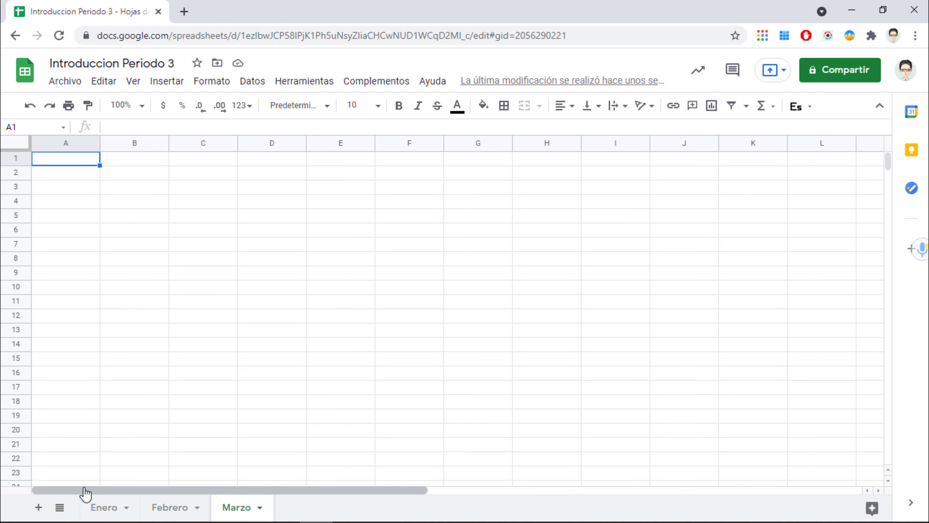
click(59, 507)
click(90, 440)
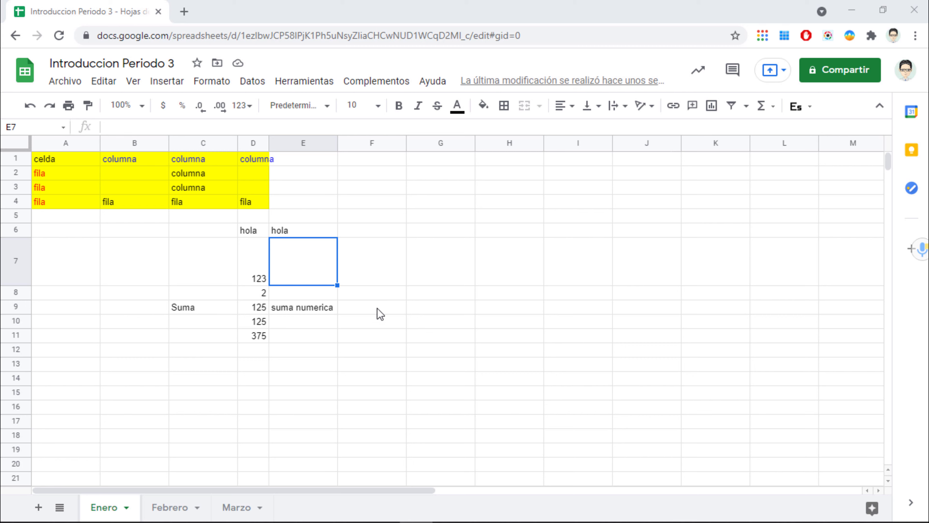
Step: Select the empty cell range F10:G14 on the Enero sheet in one sweep
click(373, 324)
drag(373, 324, 445, 385)
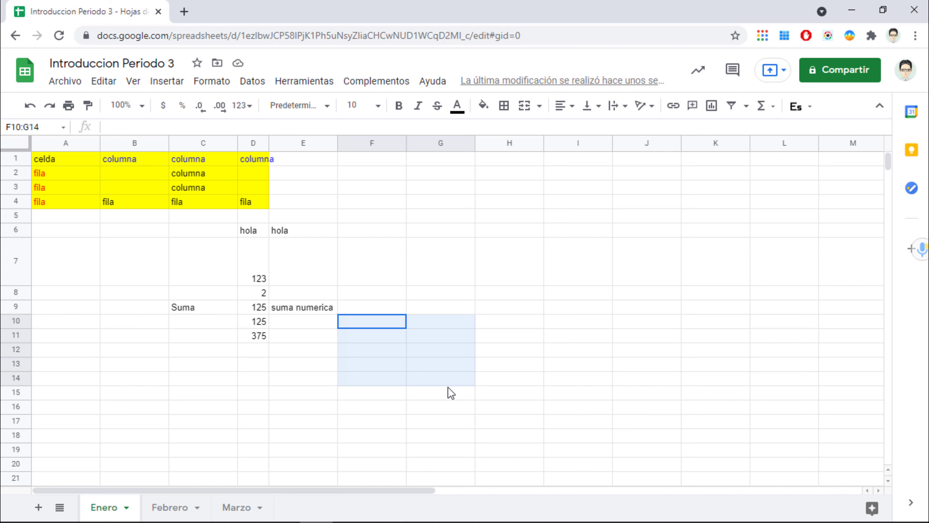
drag(451, 392, 448, 390)
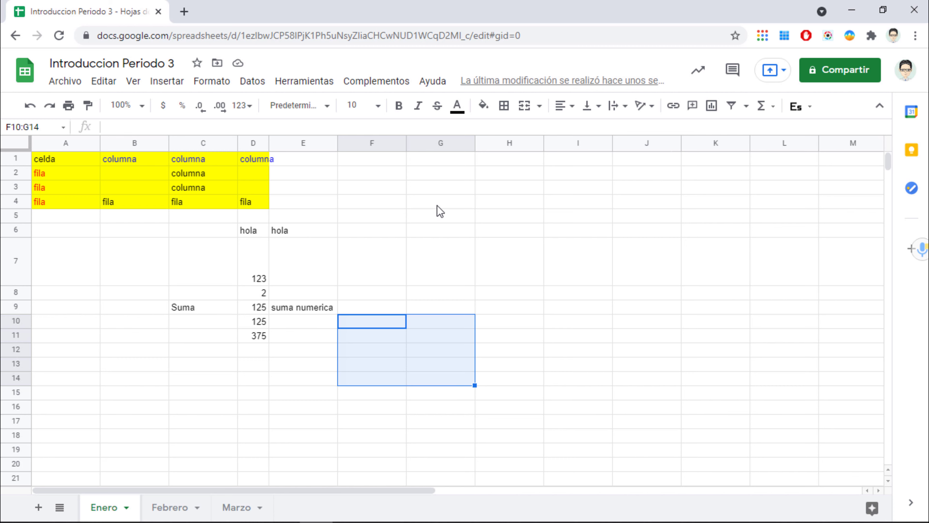
Step: Extend a selection cell by cell from G2 to the range G2:I6, and clear it by selecting H14
click(430, 179)
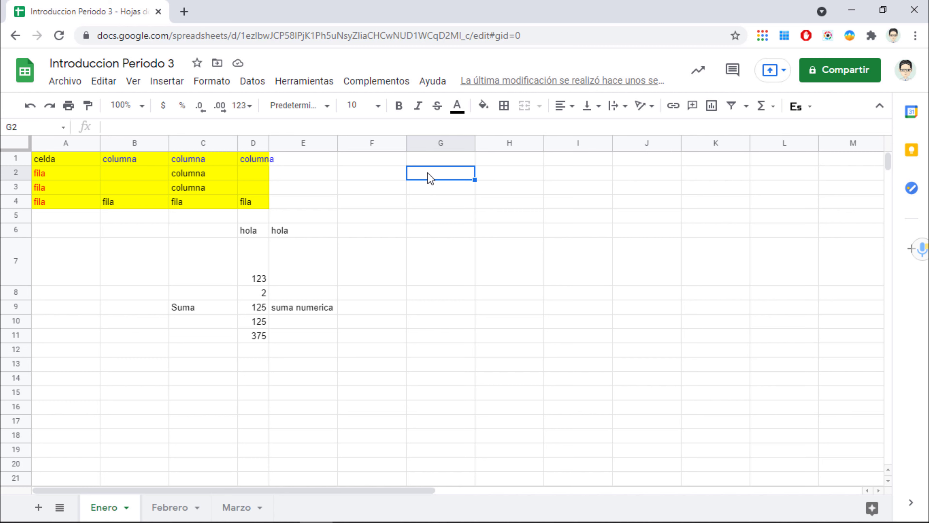
key(shift+Right)
key(shift+Right)
key(shift+Down)
key(shift+Down)
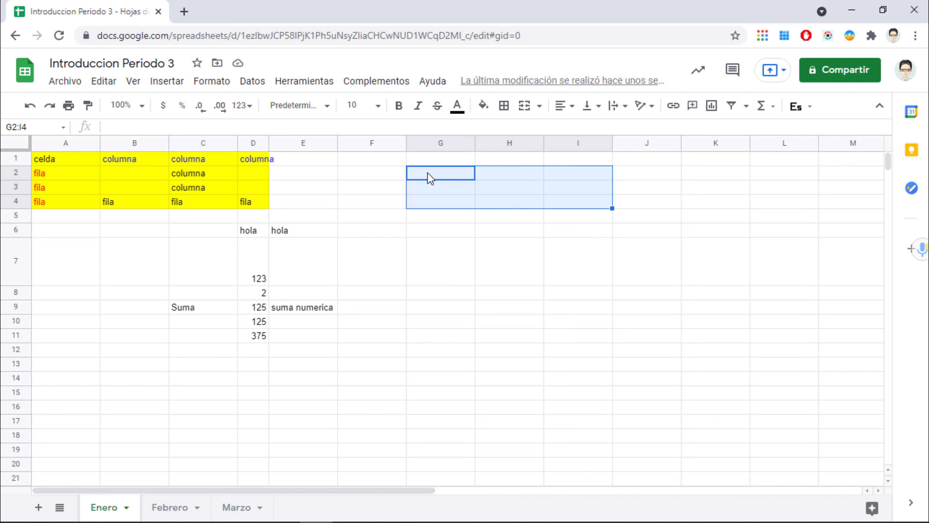
key(shift+Down)
key(shift+Down)
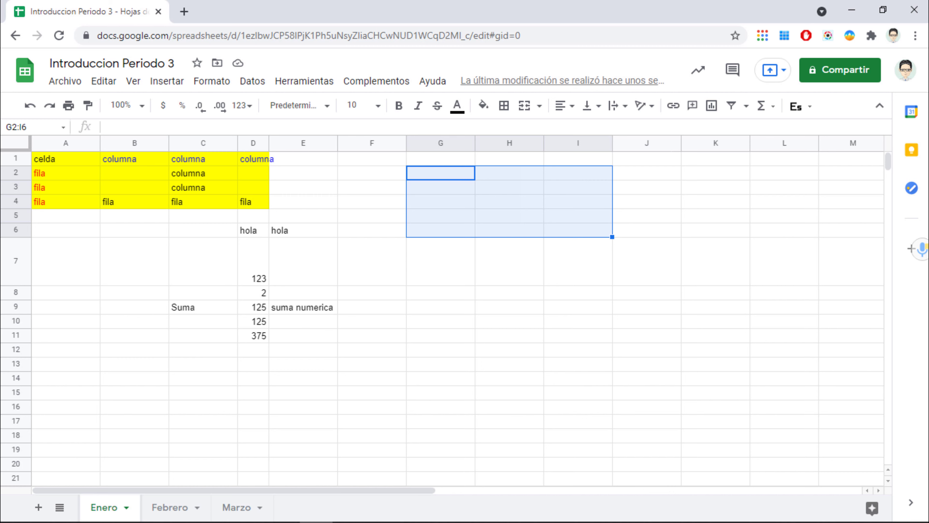
click(515, 376)
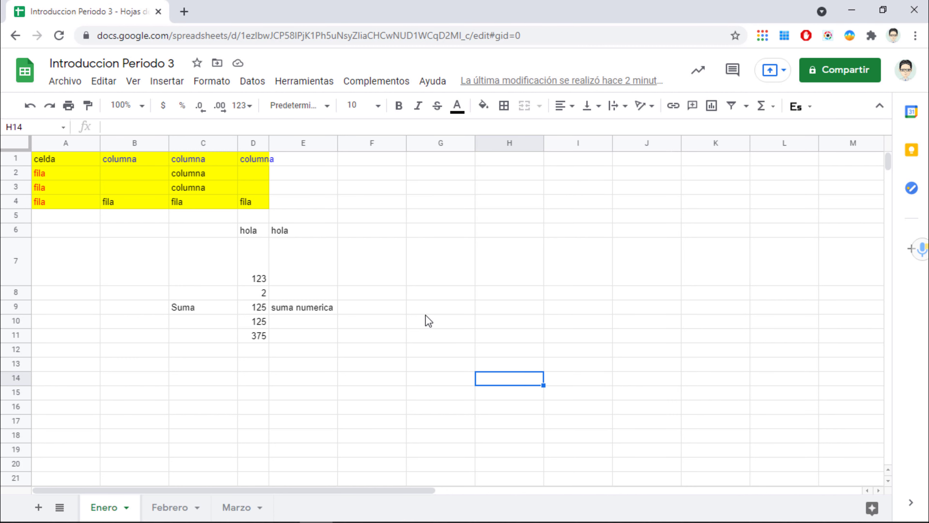
Step: Enter the headings "COLUMNA1" in cell G8 and "COLUMNA2" in cell I8
click(442, 297)
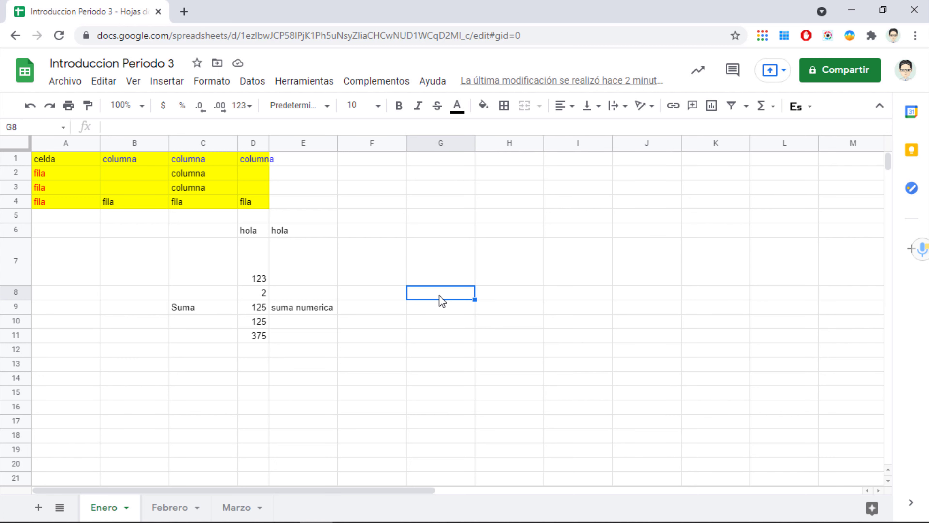
text(COLU)
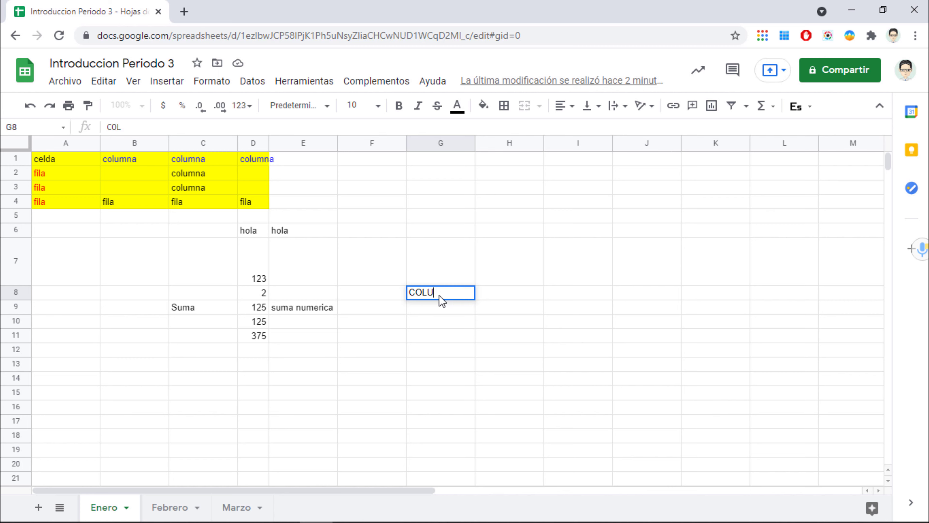
text(MNA1)
key(Tab)
key(Tab)
text(COLUMNA)
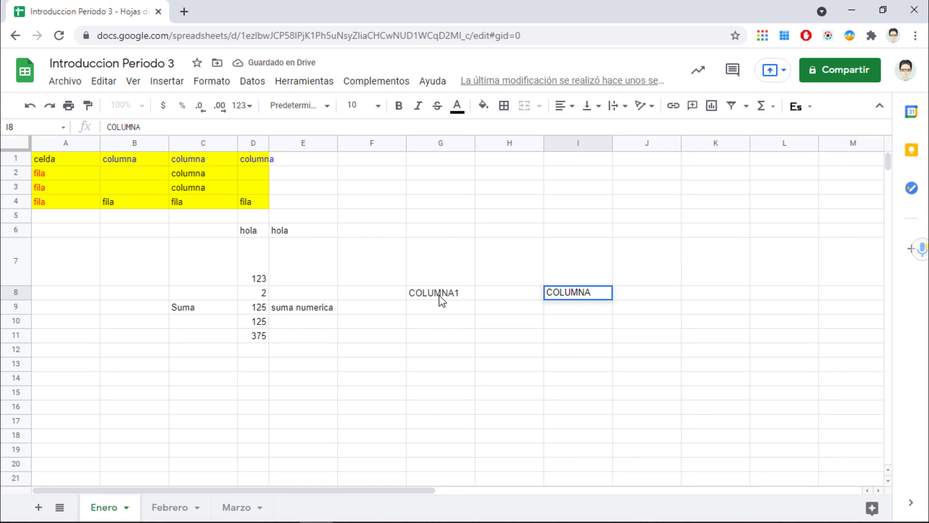
text(2)
key(Return)
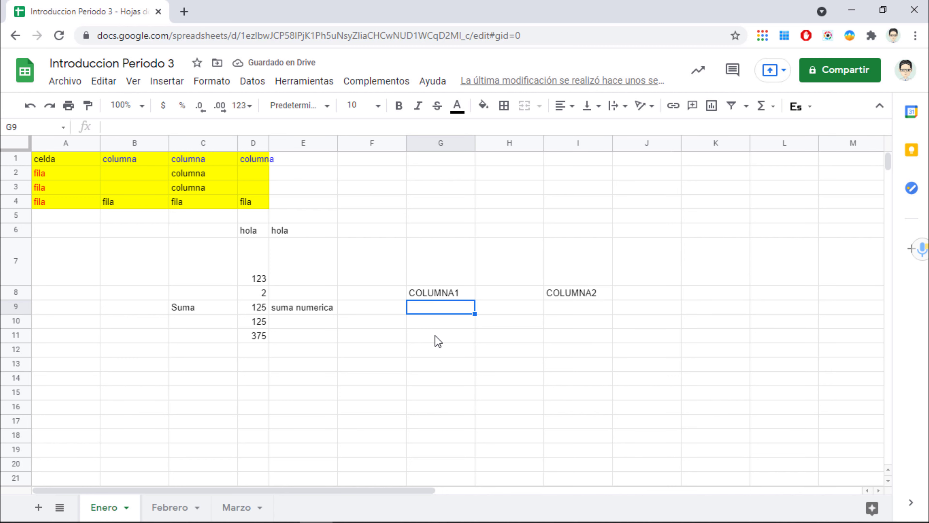
Step: Fill G9:G13 under COLUMNA1 with the values SI, SI, SI, NO, SI
text(SI)
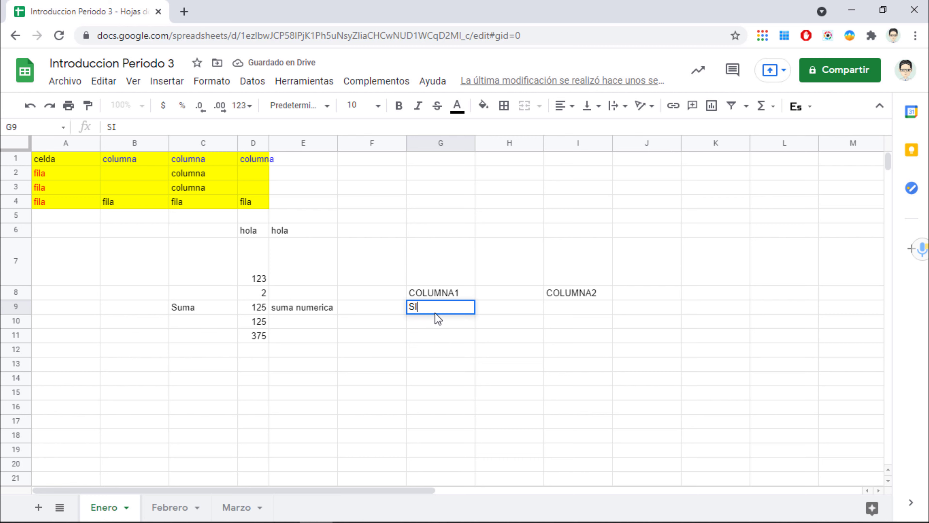
key(Return)
text(SI)
key(Return)
text(SI)
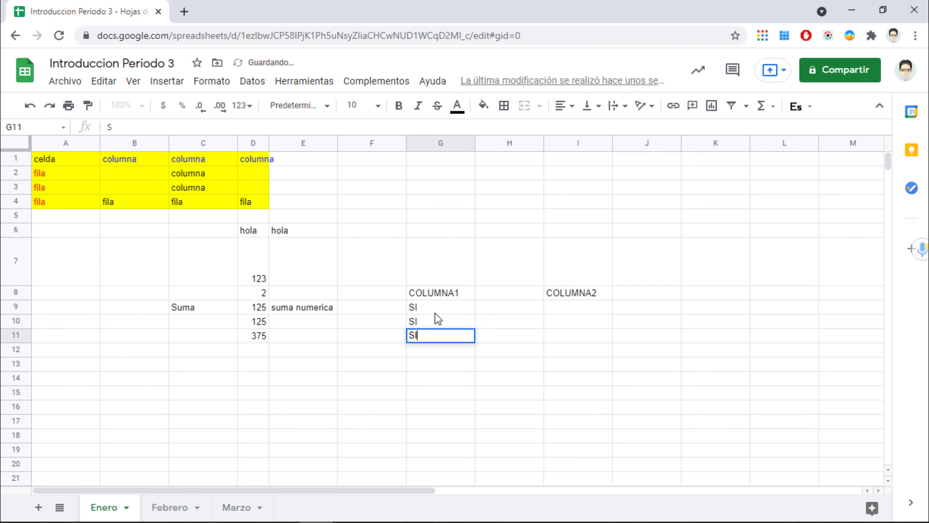
key(Return)
text(NO)
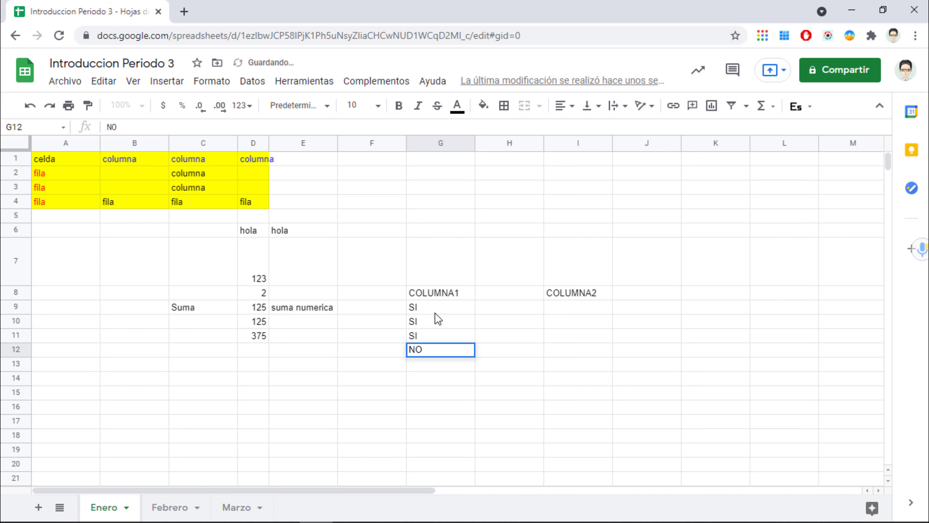
key(Return)
text(SI)
key(Return)
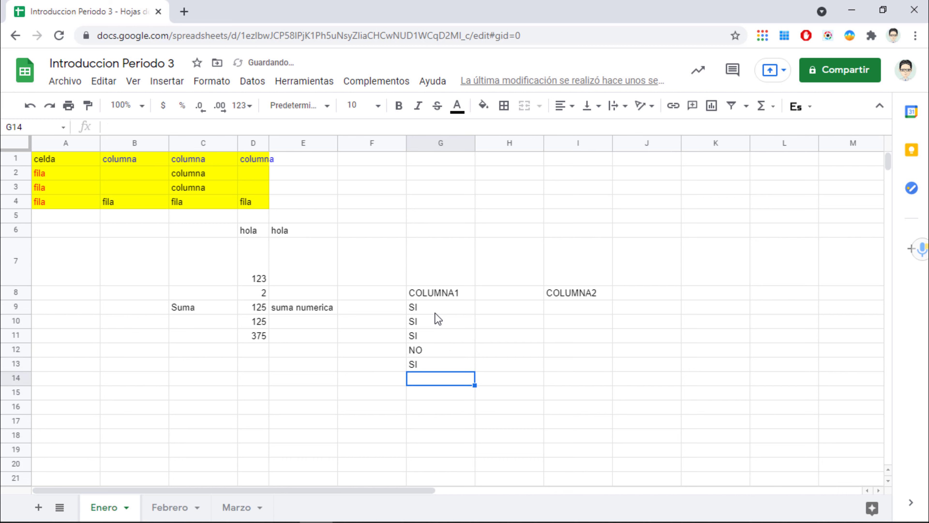
Step: Fill I9:I13 under COLUMNA2 with the values SI, NO, SI, SI, NO
key(Right)
key(Up)
key(Up)
key(Right)
key(Up)
key(Up)
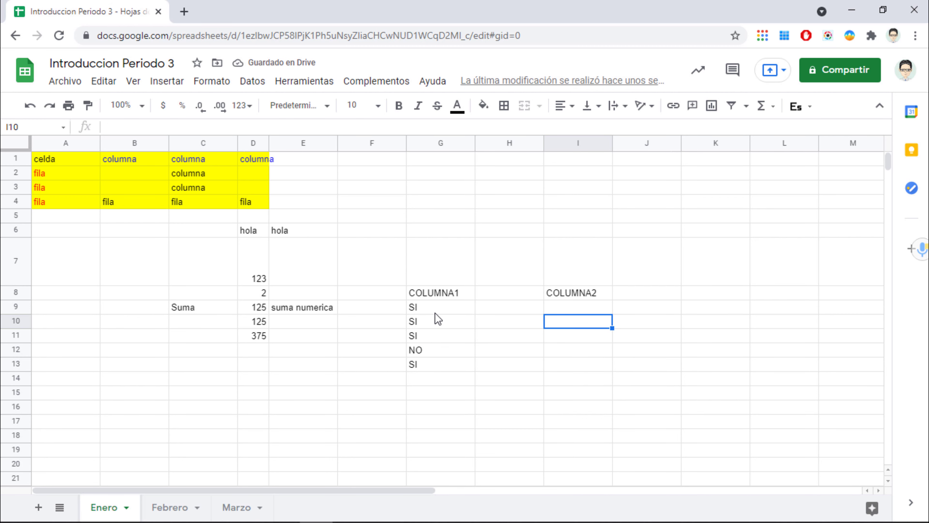
text(NO)
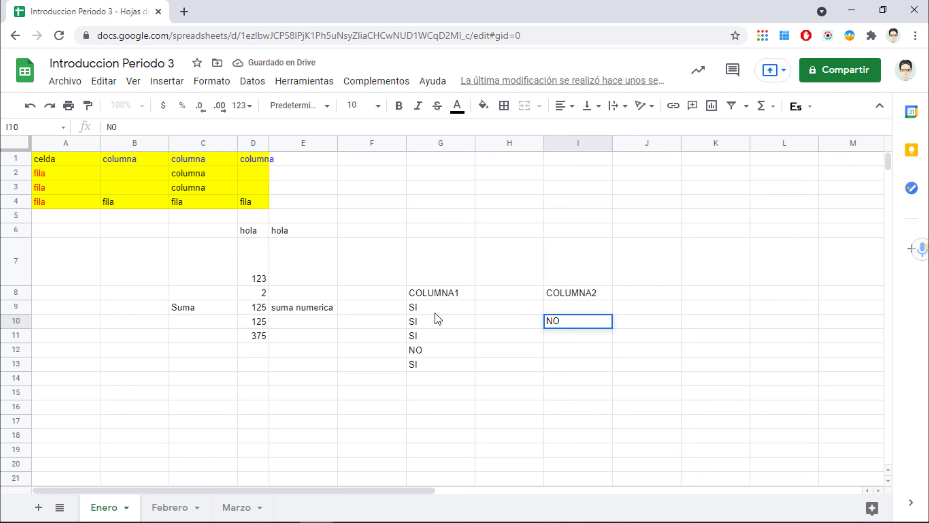
key(Up)
text(SI)
key(Return)
key(Return)
text(SI)
key(Return)
text(SI)
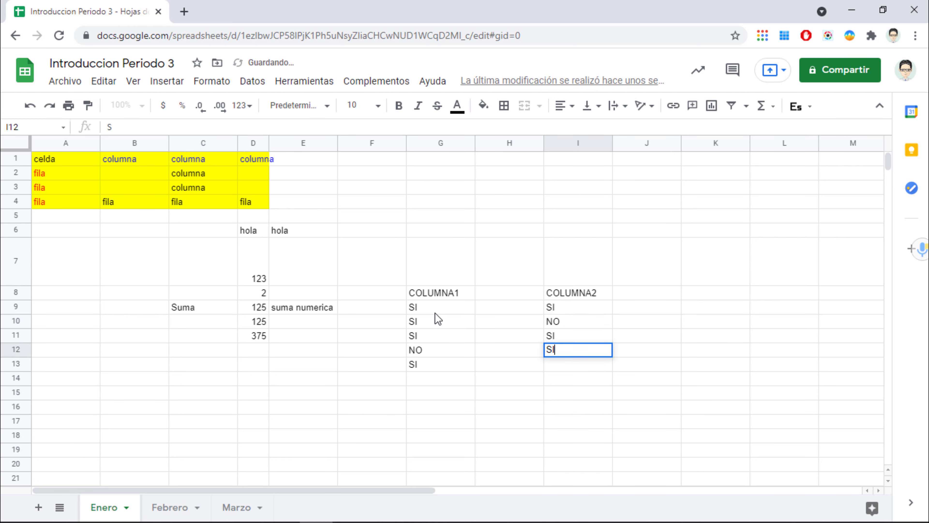
key(Return)
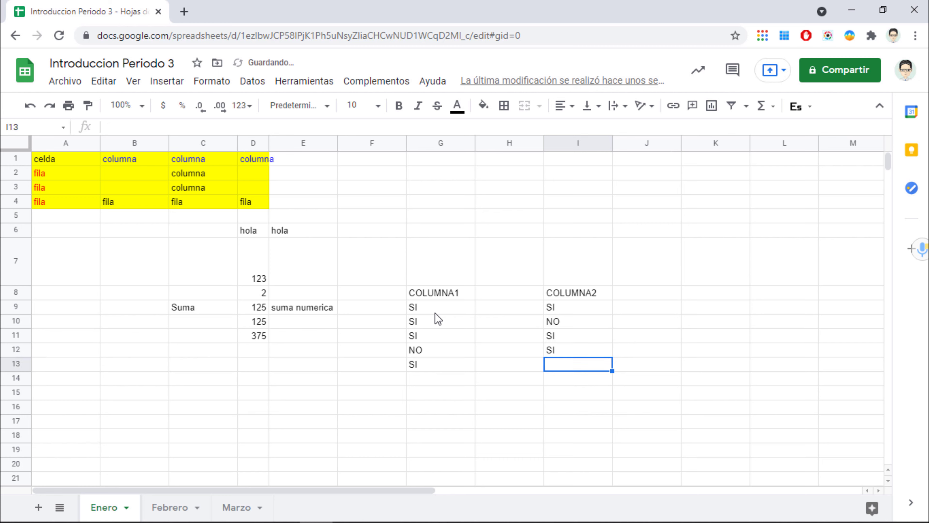
text(NO)
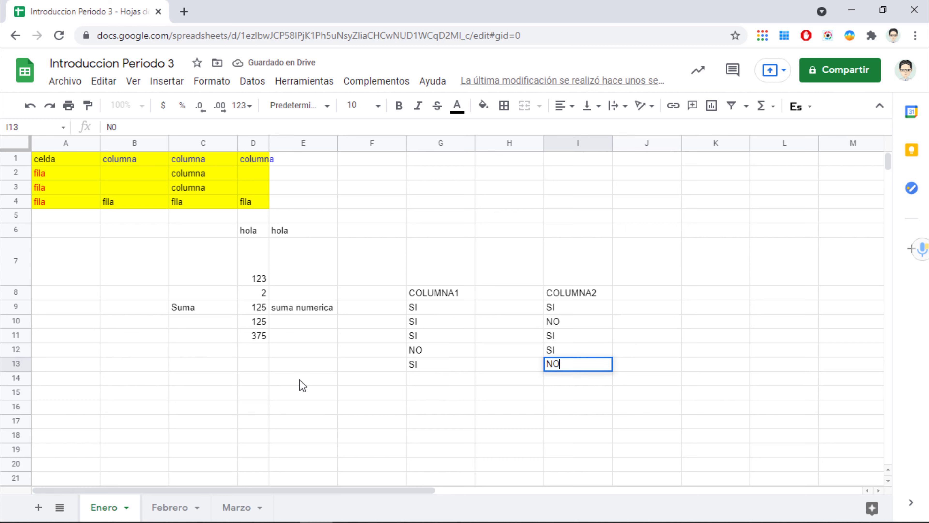
key(Return)
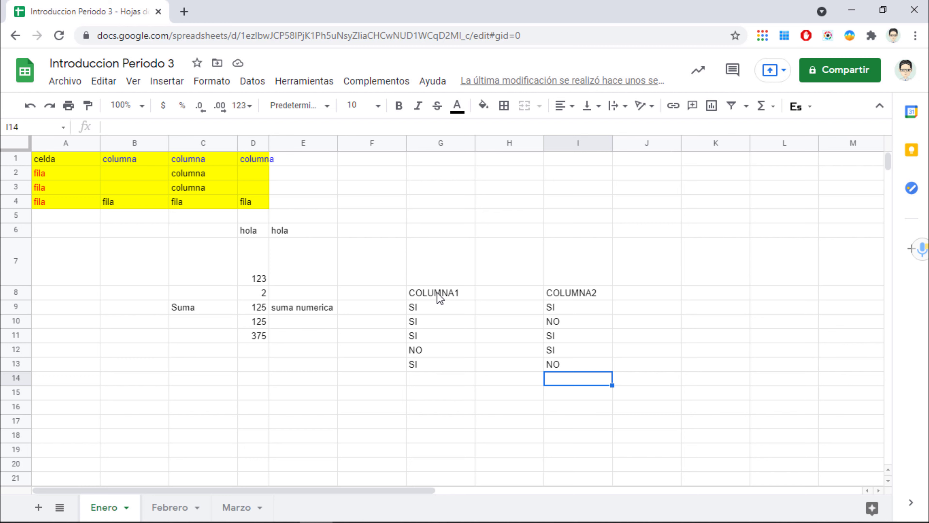
ctrl+click(439, 293)
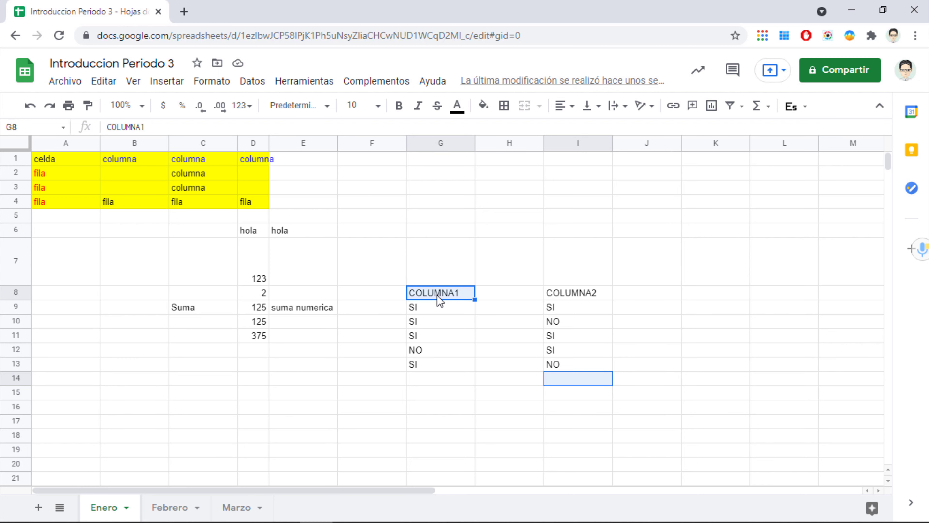
click(444, 336)
click(442, 293)
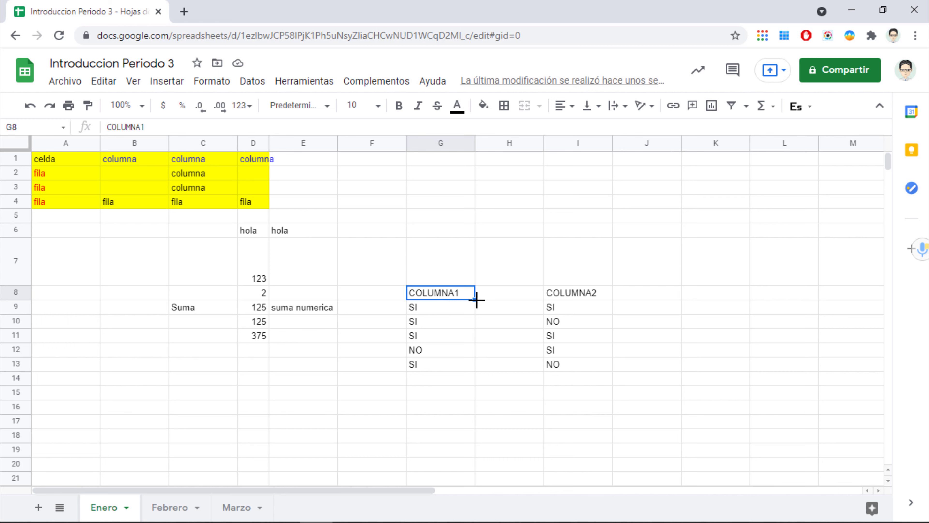
drag(475, 300, 468, 340)
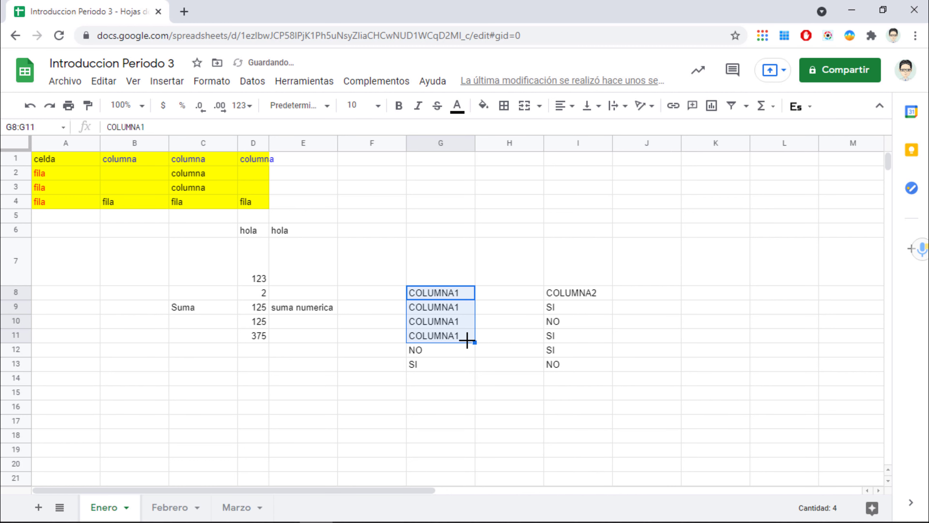
key(ctrl+z)
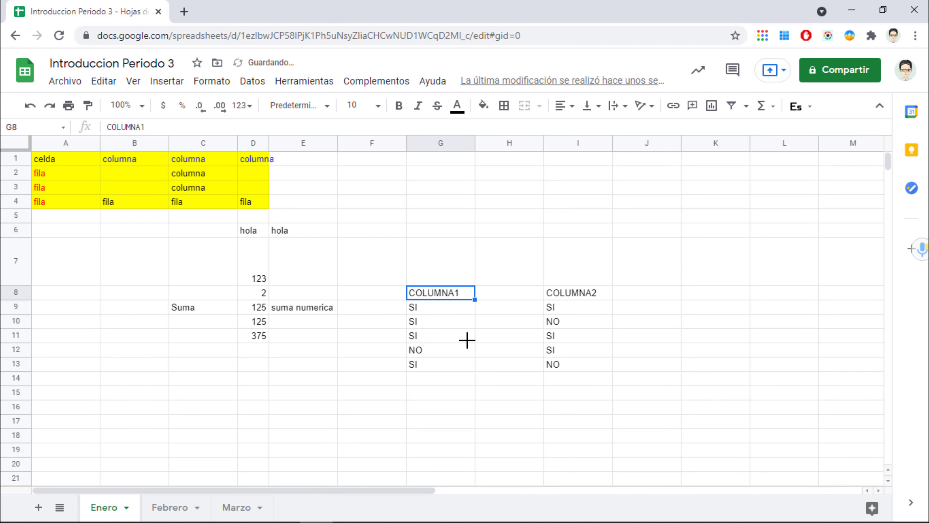
Step: Select both headings and only the SI cells together: G8:G11, G13, I8:I9 and I11:I12
ctrl+click(453, 313)
ctrl+click(450, 325)
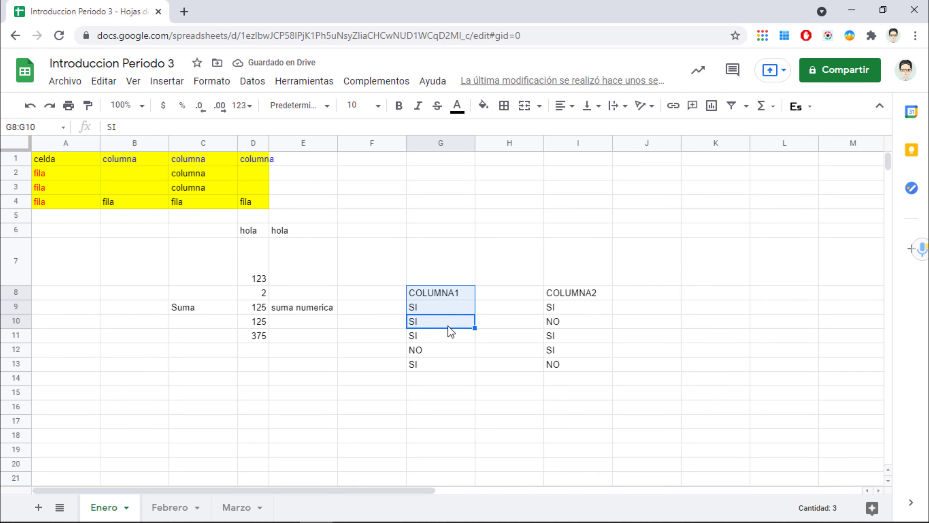
ctrl+click(445, 335)
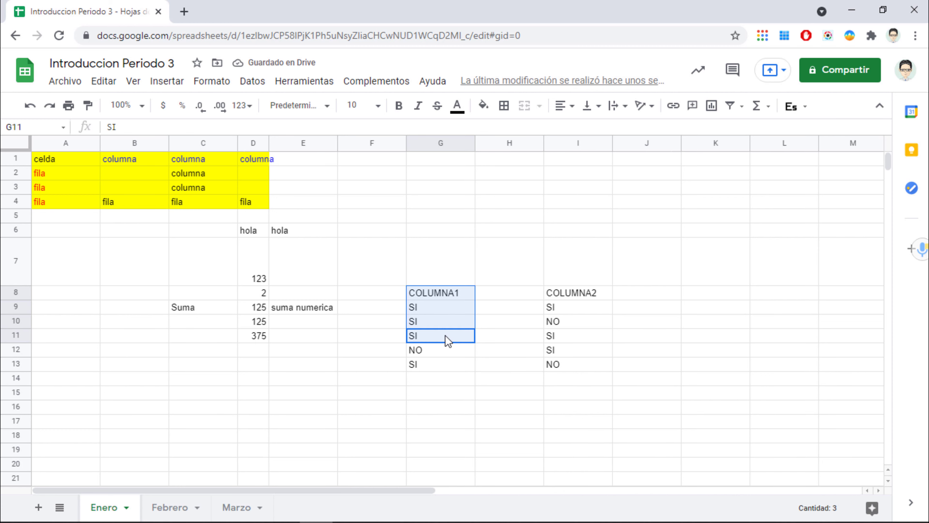
ctrl+click(442, 364)
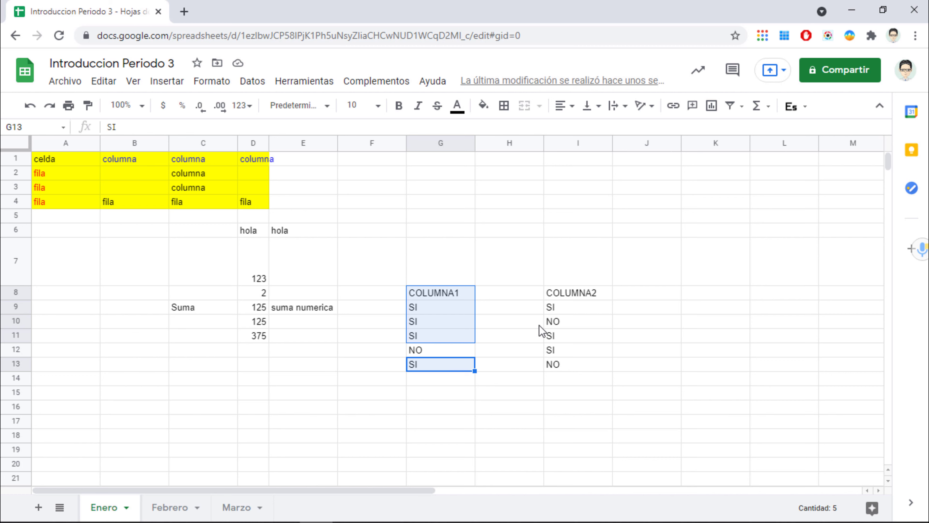
drag(580, 337, 583, 348)
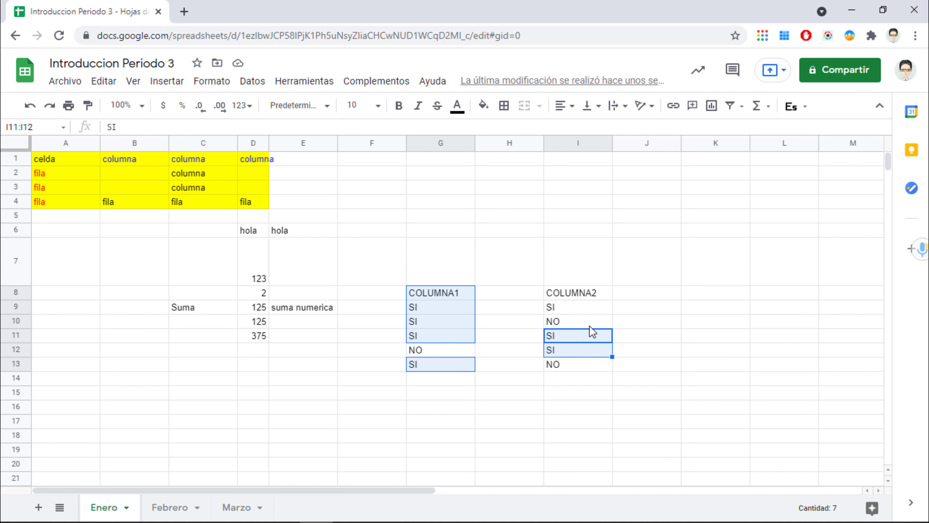
ctrl+click(577, 311)
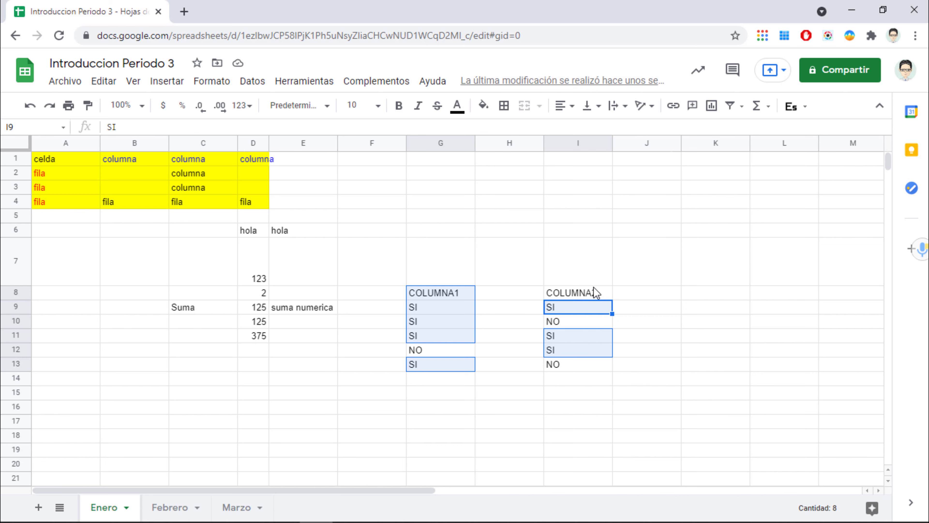
ctrl+click(582, 294)
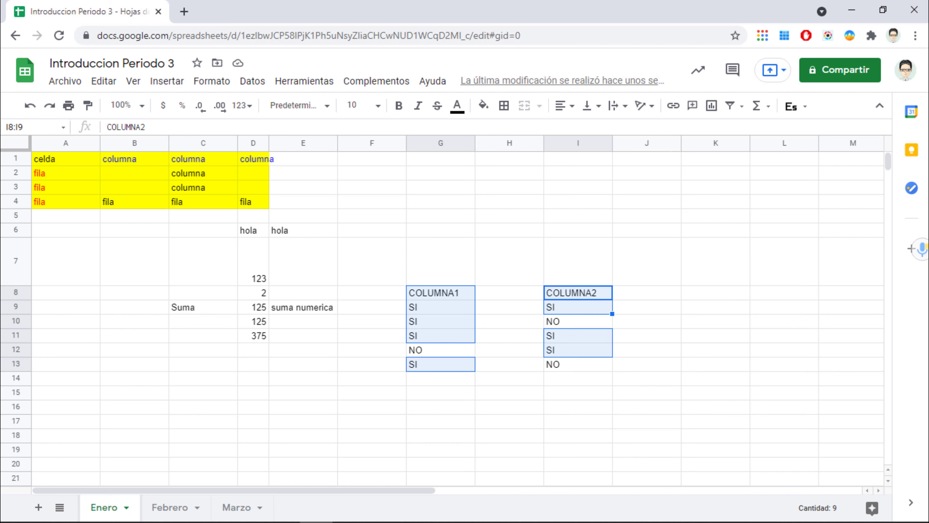
click(416, 521)
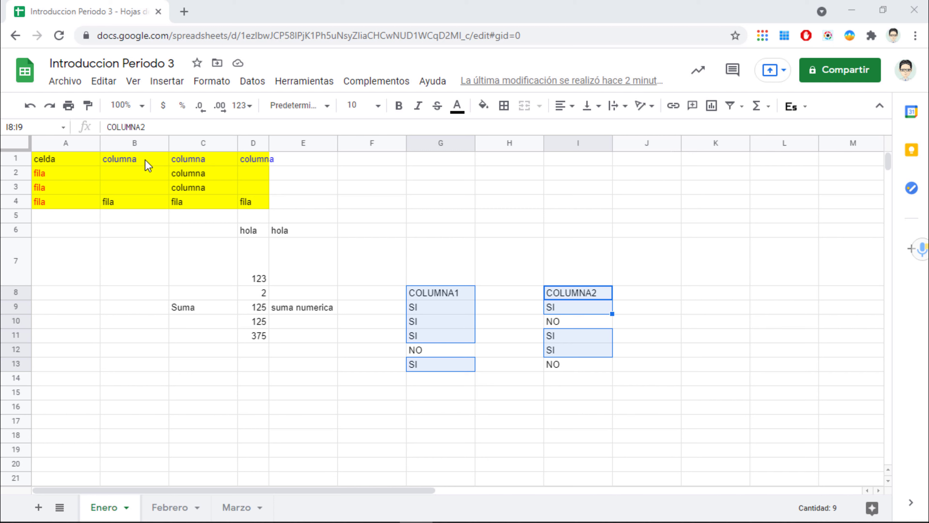
Step: Select the contiguous columns B to F, and replace that selection with rows 7 to 16
click(145, 143)
drag(145, 143, 346, 141)
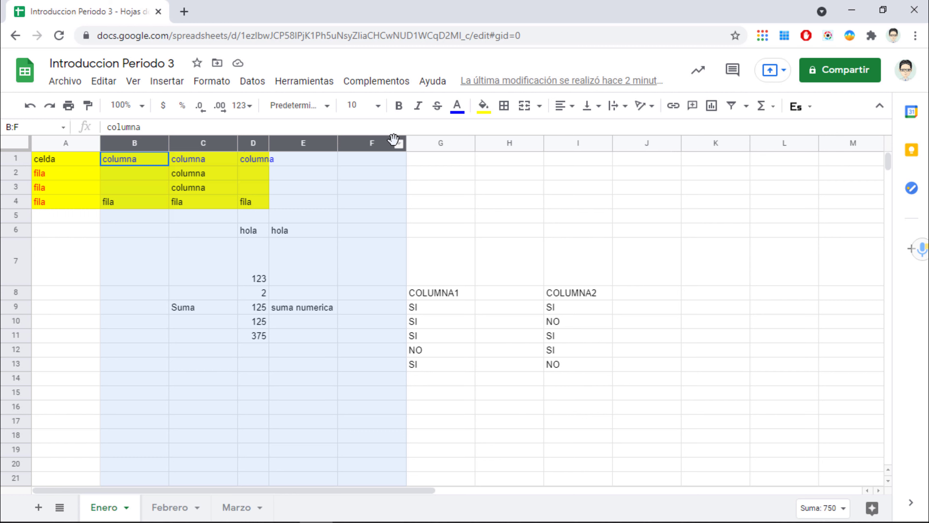
drag(393, 139, 393, 140)
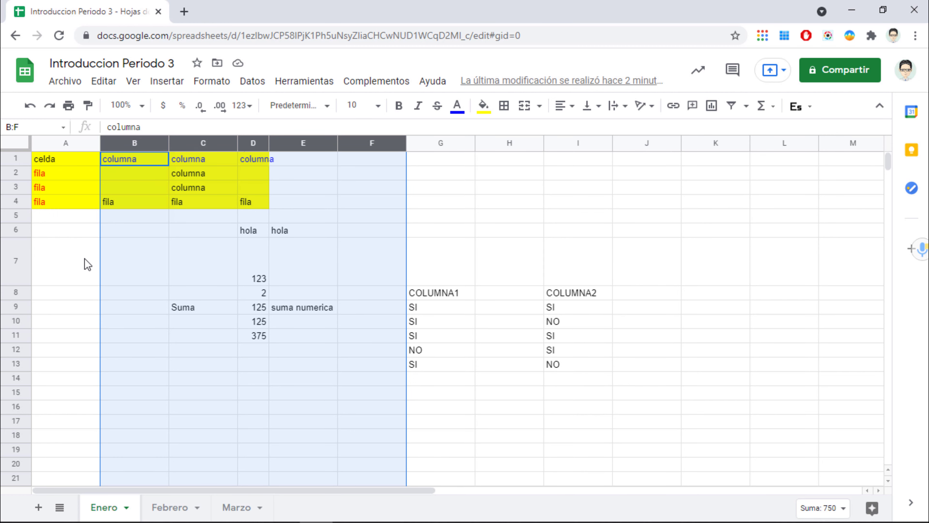
click(18, 261)
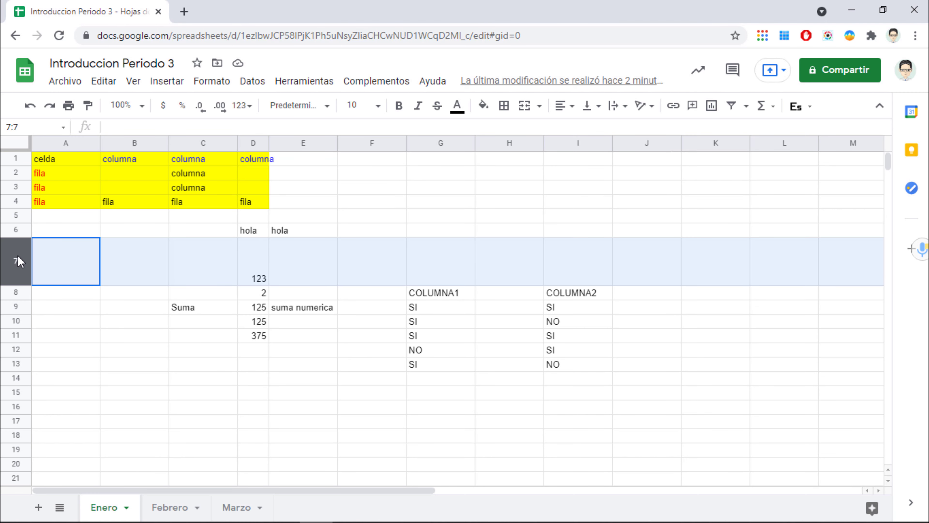
drag(18, 256, 1, 401)
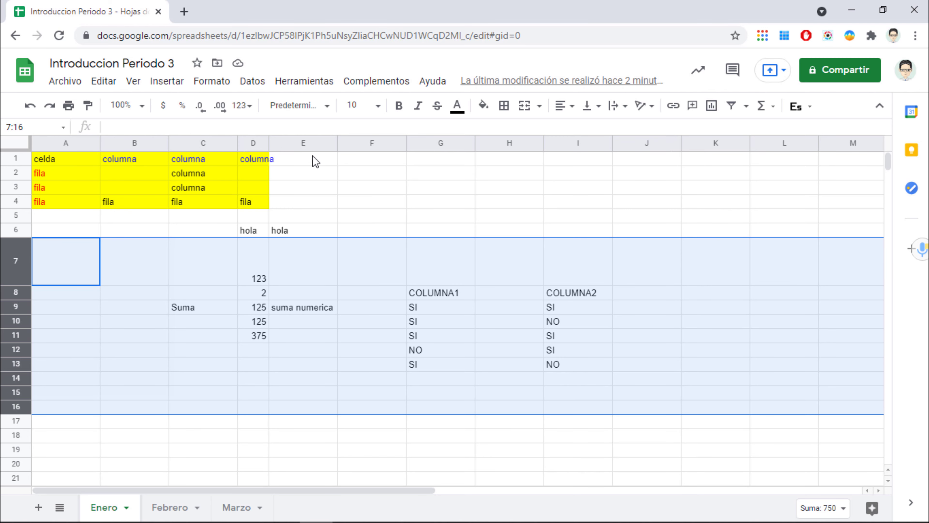
Step: Select columns E and G together with rows 8 and 10 as one separate multi-selection
click(300, 143)
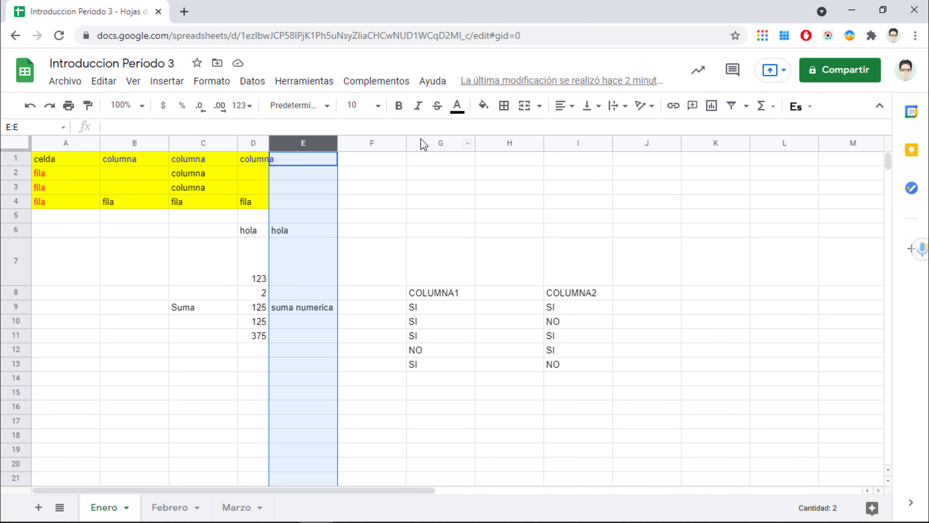
ctrl+click(431, 144)
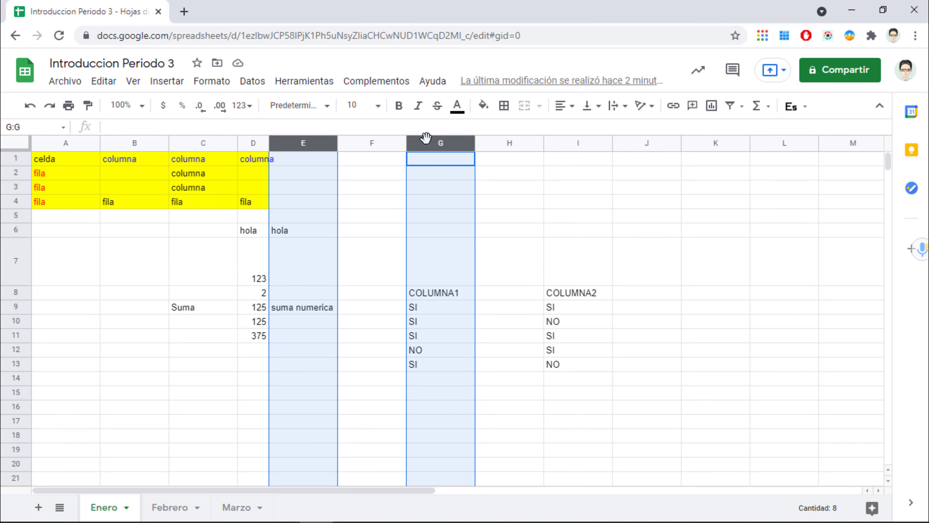
ctrl+click(17, 291)
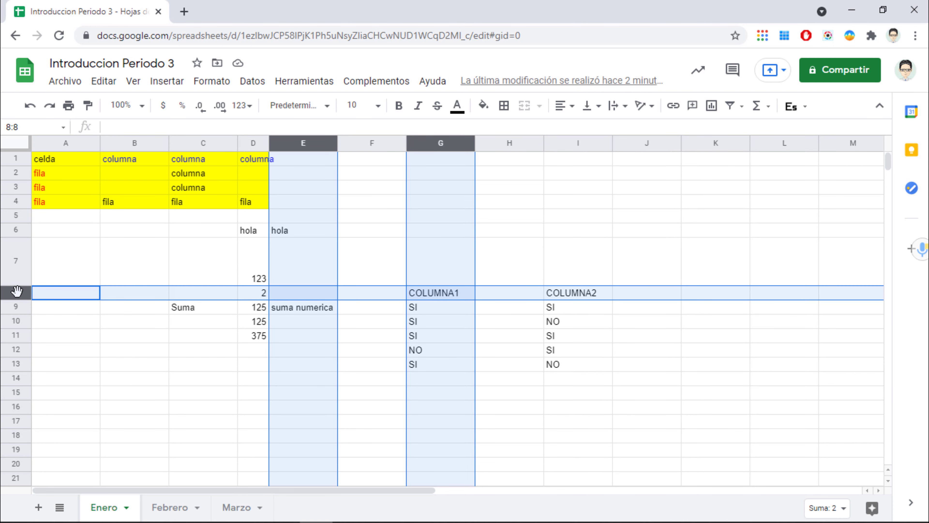
ctrl+click(15, 321)
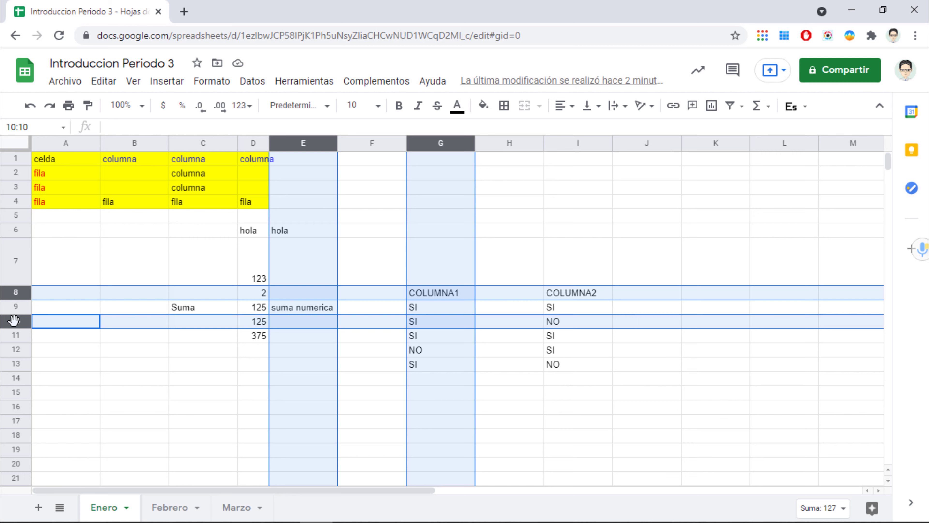
Step: Clear the multi-selection by selecting cell C16, and select the entire Enero sheet
click(416, 522)
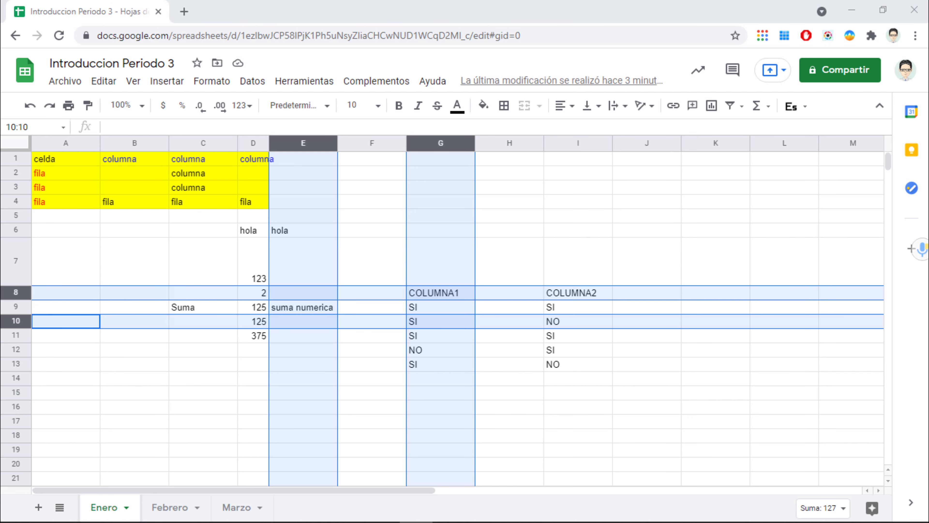
click(196, 402)
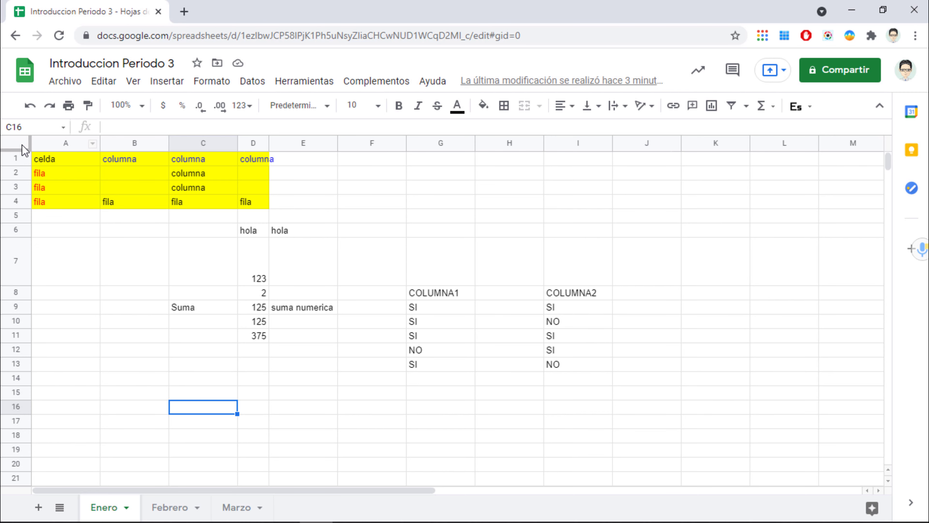
click(14, 146)
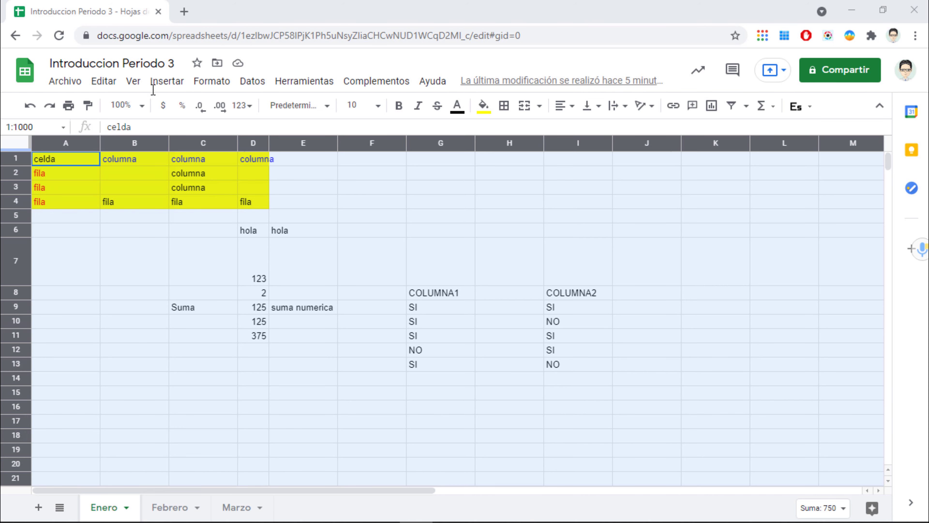
Step: Download the spreadsheet as a Microsoft Excel (.xlsx) file
click(66, 84)
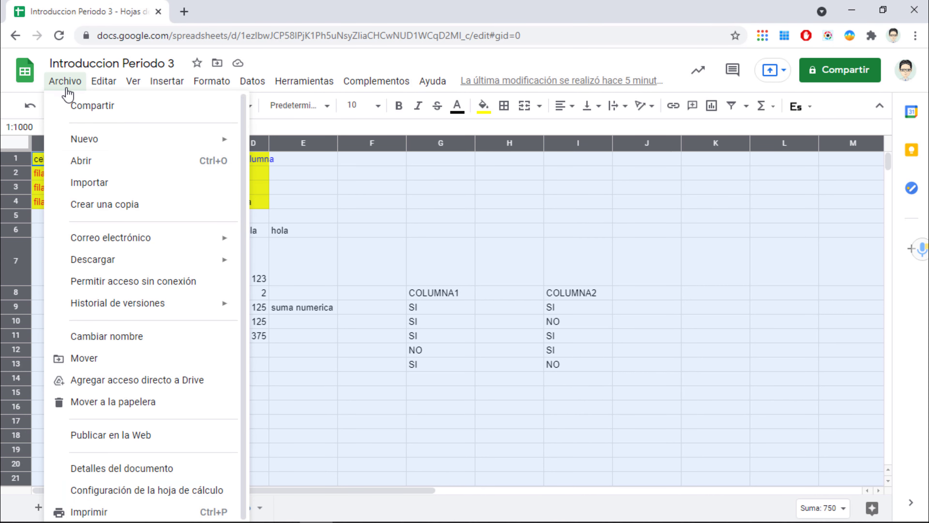
mouse_move(175, 270)
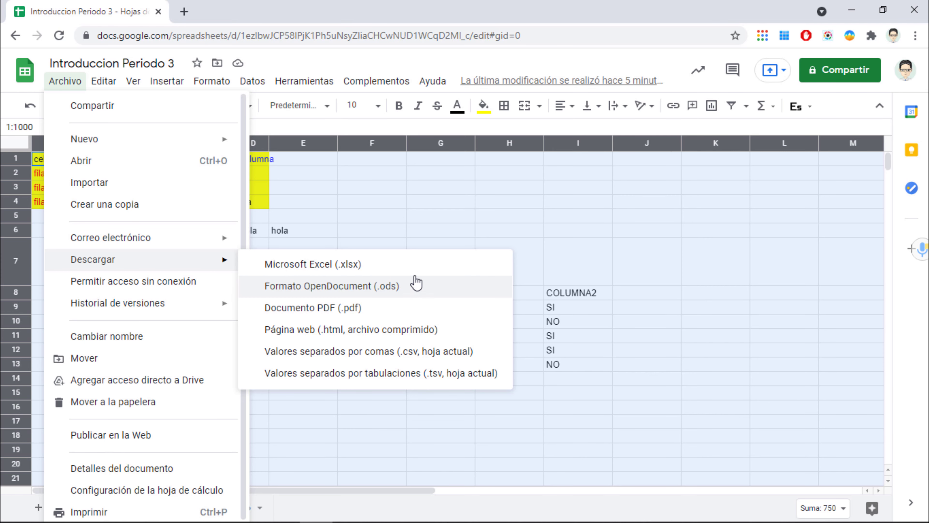
click(416, 269)
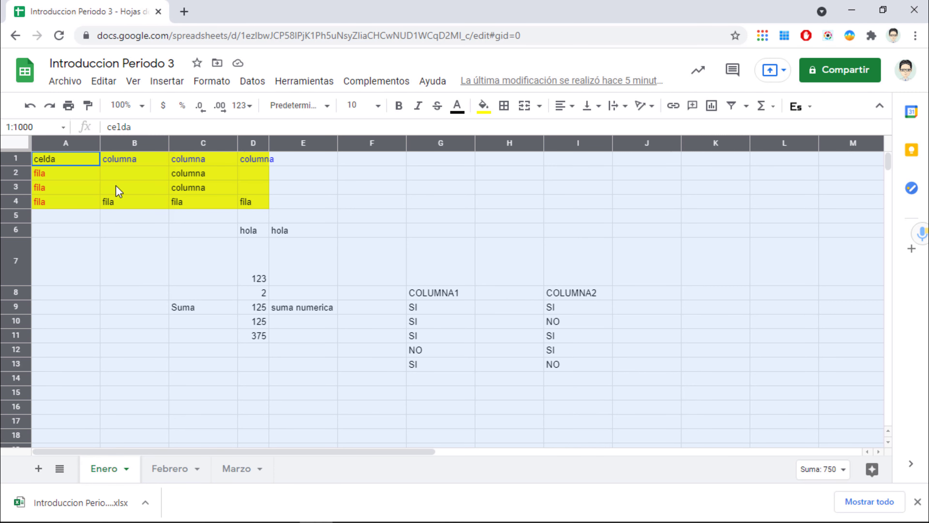
Step: Upload and open the downloaded Excel file "Introduccion Periodo 3" from the Descargas folder of the device
click(75, 87)
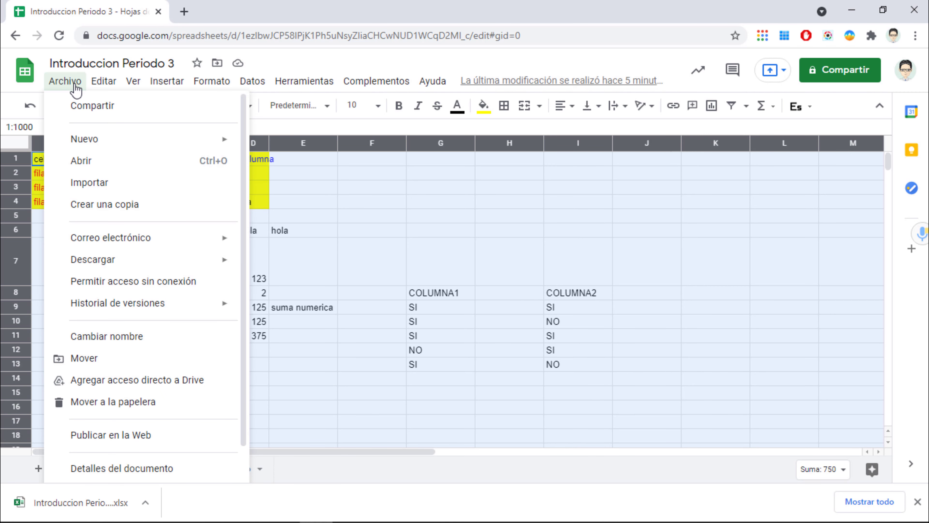
click(82, 162)
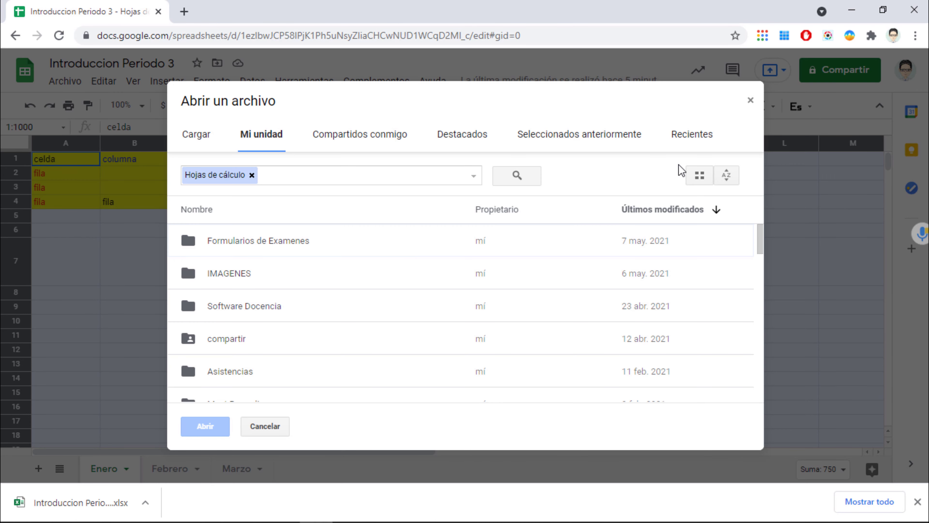
click(189, 140)
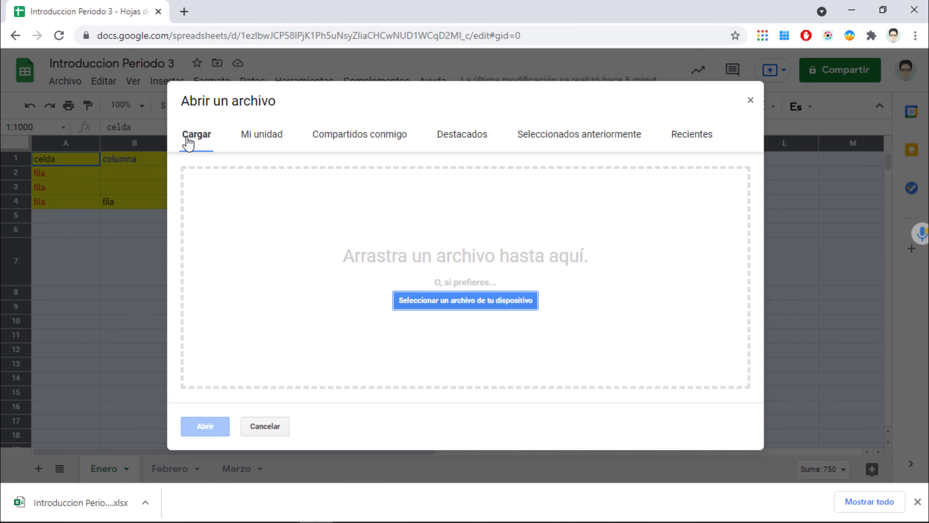
click(441, 302)
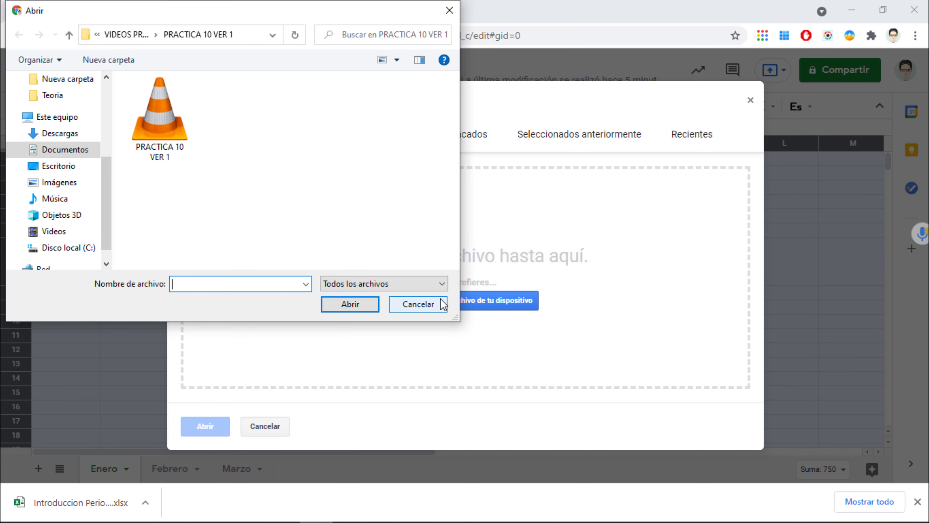
click(68, 136)
click(255, 179)
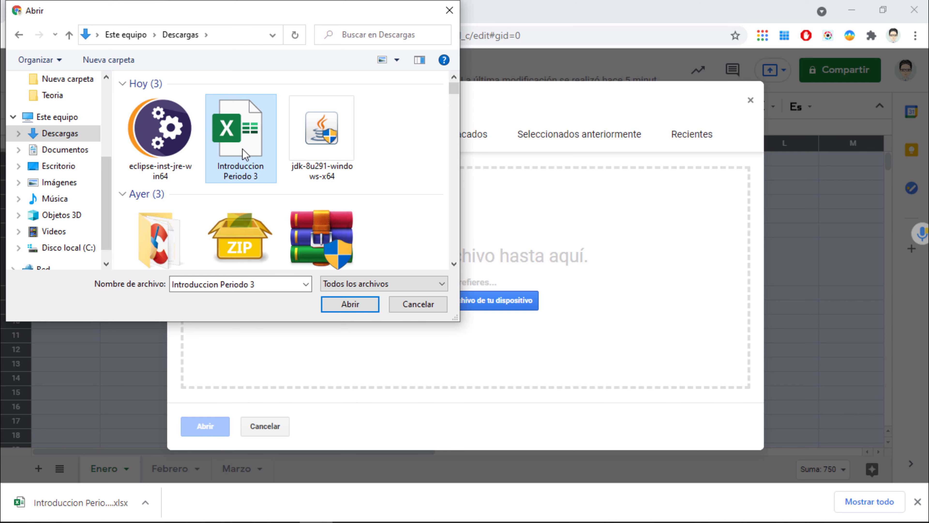
click(351, 304)
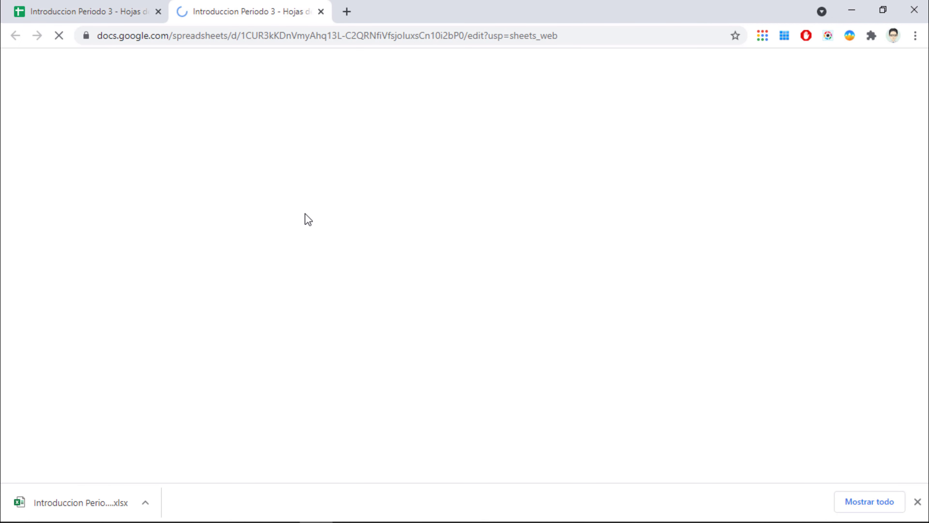
Step: Compare the uploaded copy with the original spreadsheet, and inspect the sum formula in cell D11 of the copy
click(121, 10)
click(234, 10)
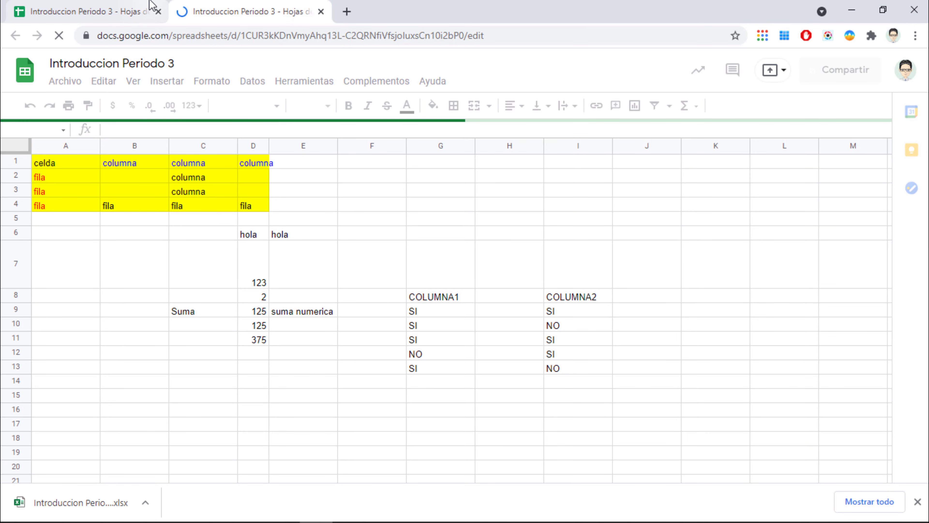
click(129, 6)
click(255, 6)
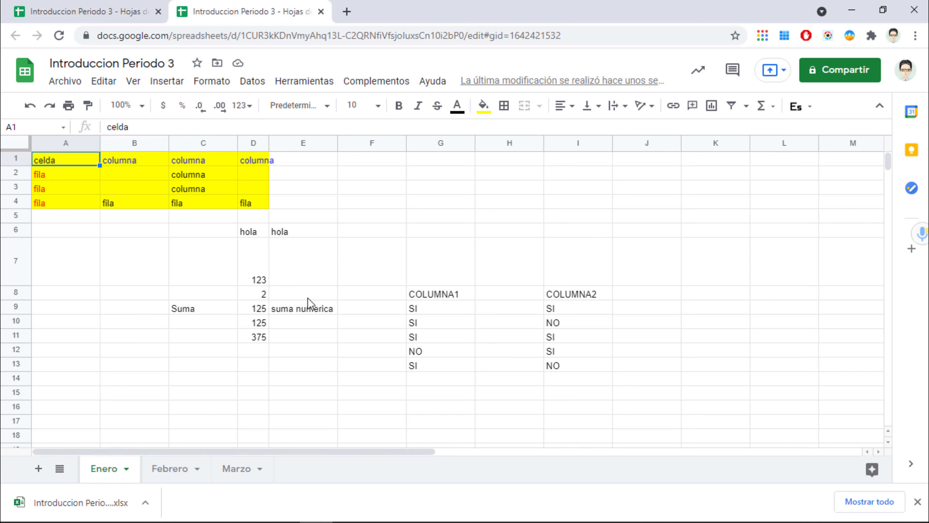
click(256, 337)
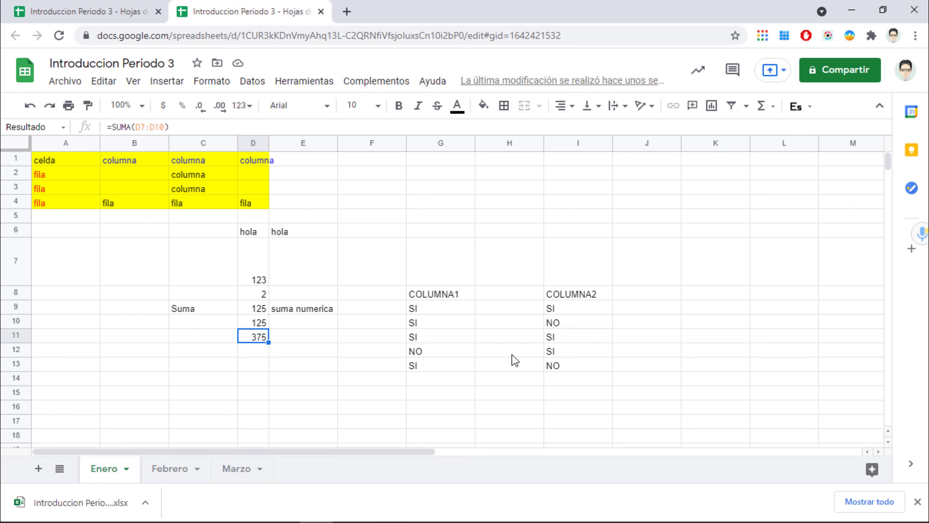
click(251, 351)
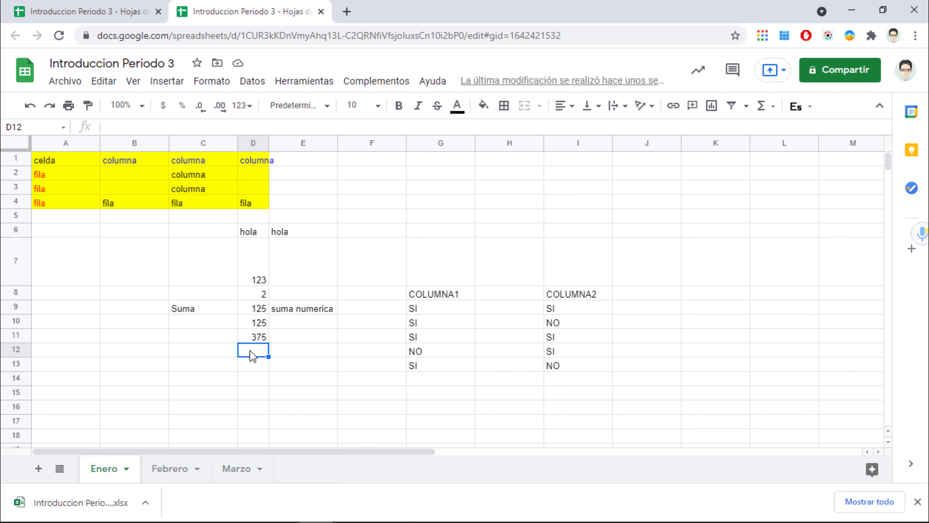
Step: Enter 470 in cell D12 of the uploaded copy, and compare that cell with the original spreadsheet
text(470)
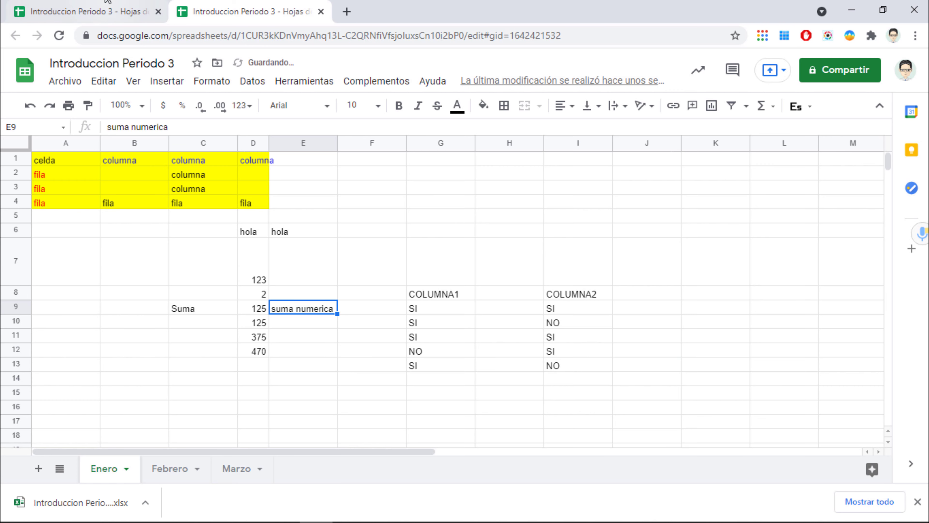
click(87, 11)
click(258, 350)
click(276, 17)
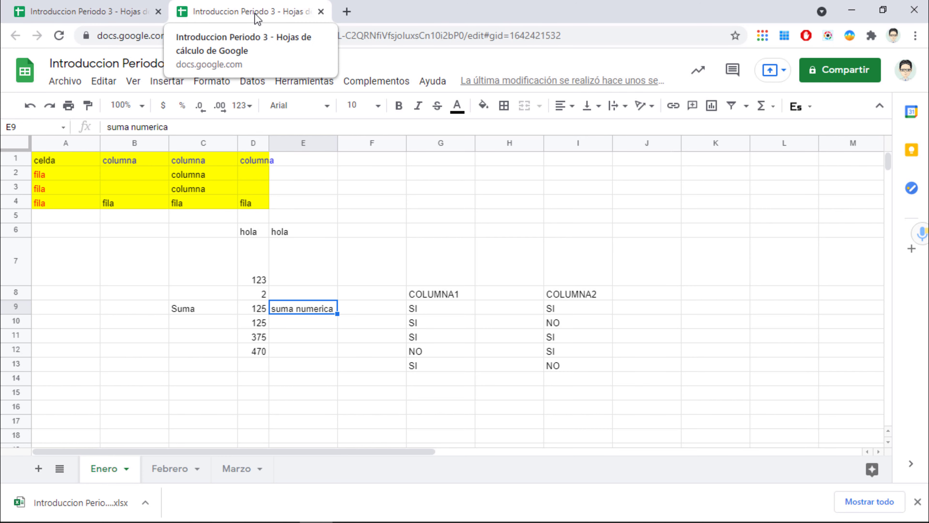
click(96, 14)
click(203, 17)
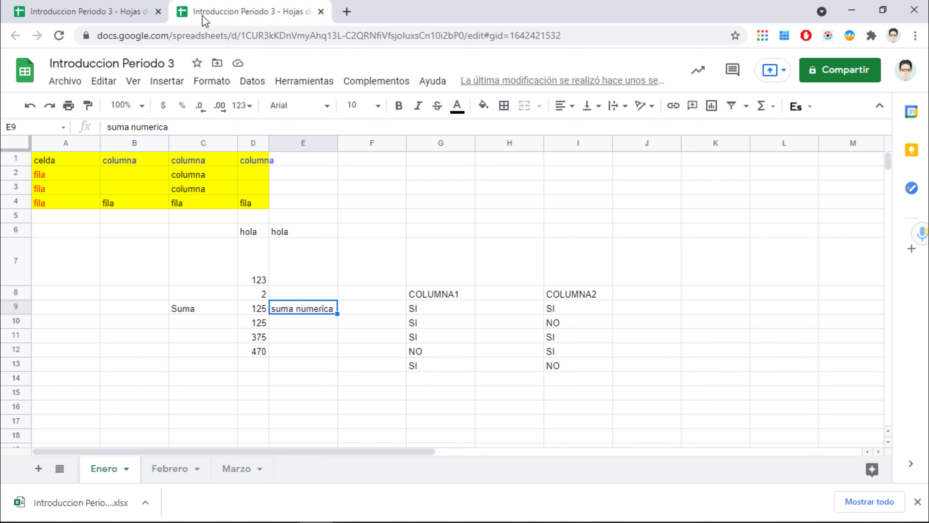
Step: Rename the uploaded copy as "Introduccion Periodo 3 VERSION 2", and compare it with the original spreadsheet
click(179, 63)
text(VERSION 2)
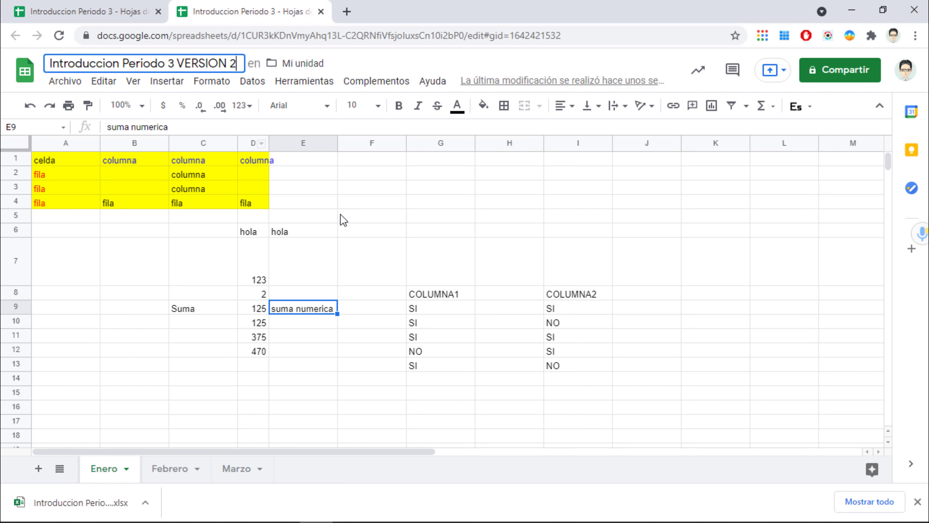
click(343, 220)
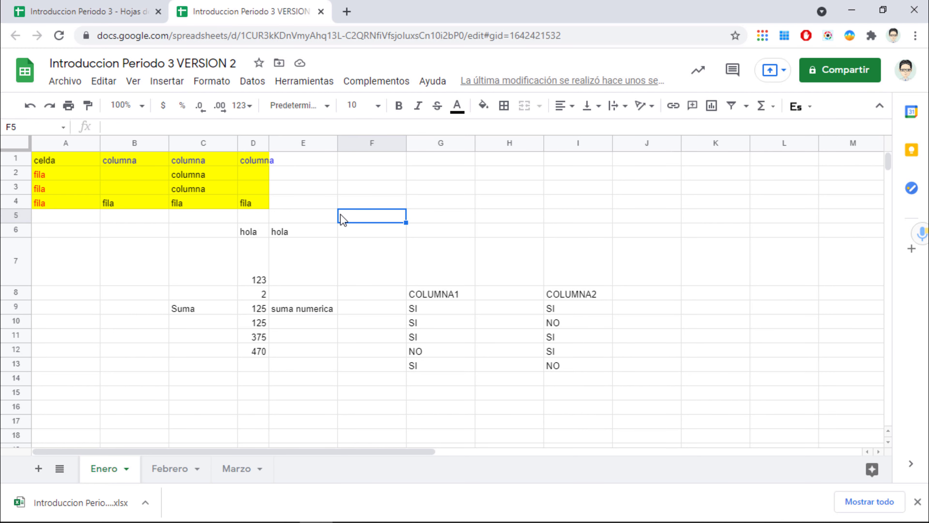
click(85, 5)
click(265, 6)
click(137, 6)
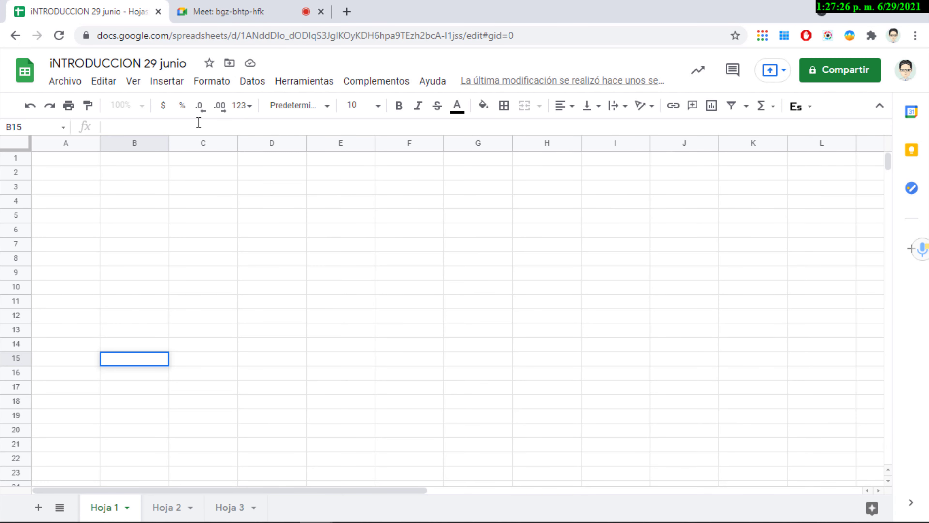
Step: Enter the text "123hola" in cell B15 of Hoja 1 in the "iNTRODUCCION 29 junio" spreadsheet
click(198, 122)
text(123hola)
key(Return)
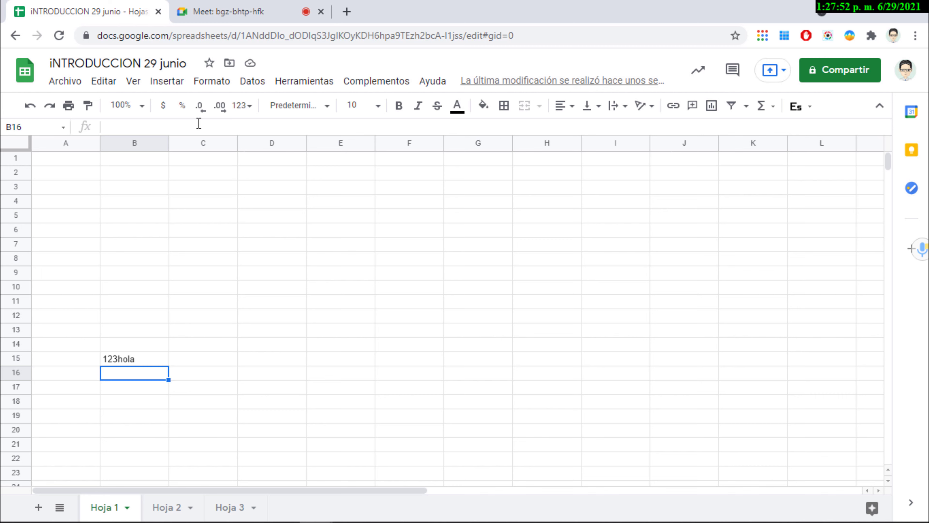
key(Down)
key(Down)
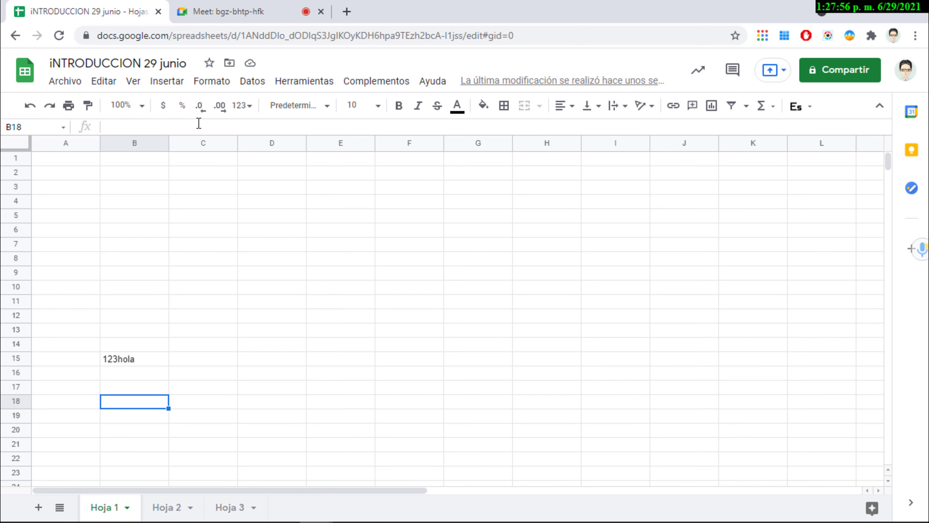
text(f)
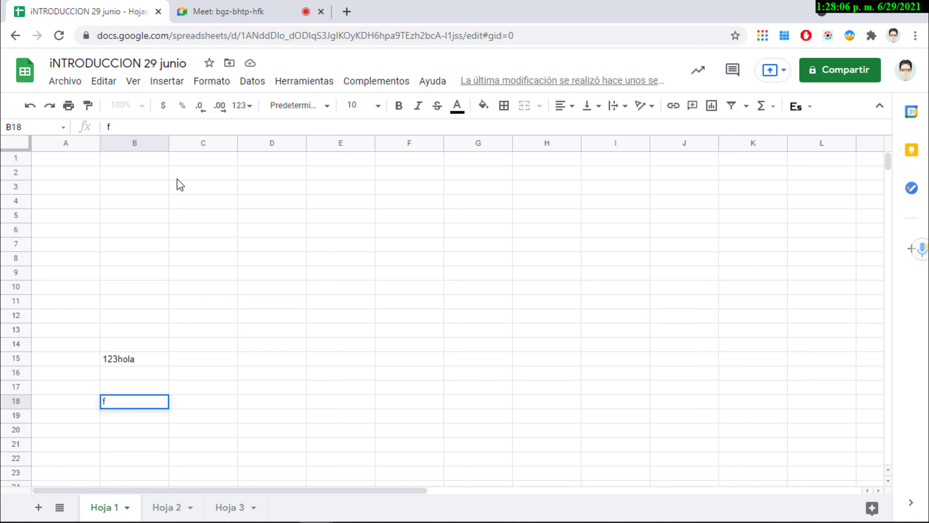
key(Escape)
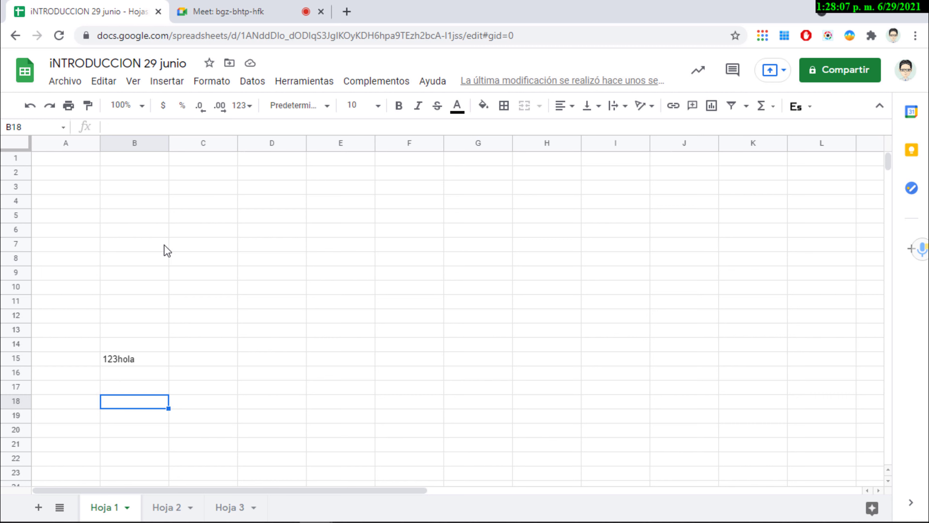
Step: Enter 100, 200 and 300 in cells A1, A2 and A3 of Hoja 1, with the sheet shown at 200% zoom
click(142, 110)
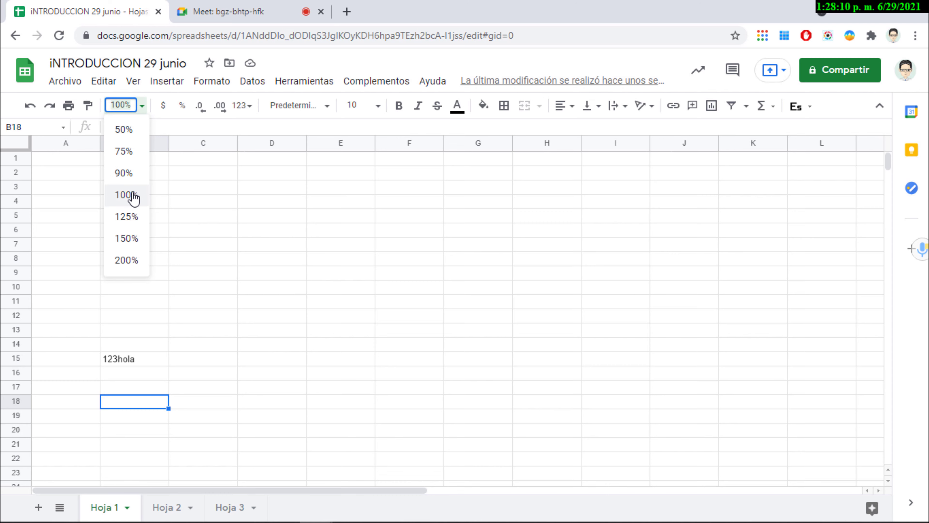
click(126, 260)
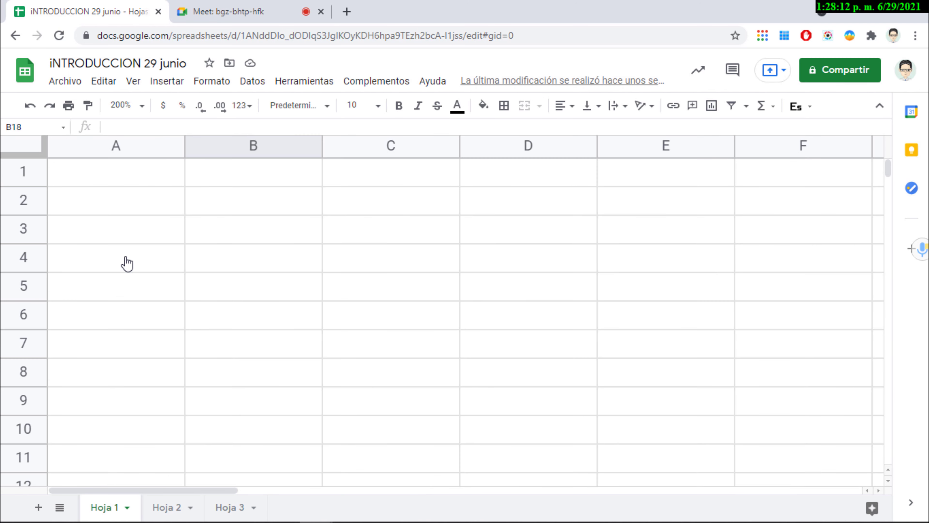
click(118, 186)
text(1)
click(118, 186)
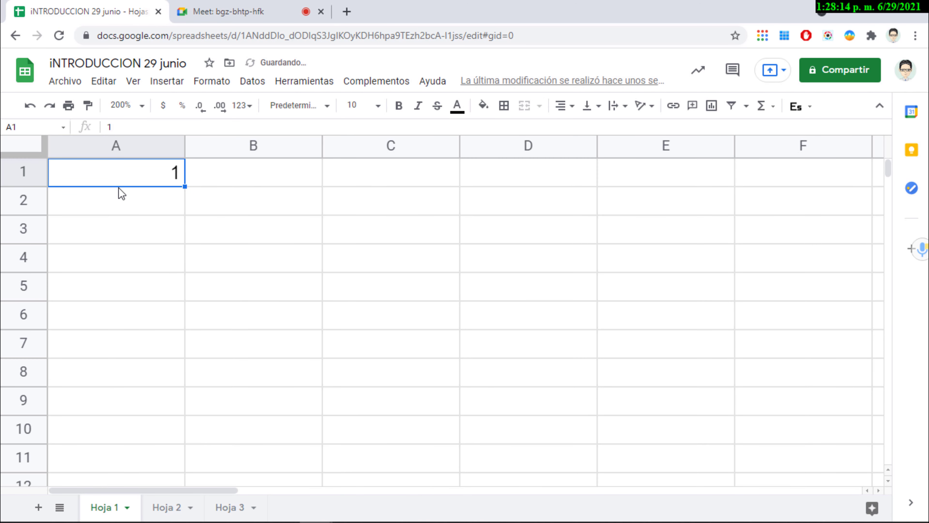
double_click(118, 186)
text(00)
key(Return)
text(200)
key(Return)
text(300)
key(Return)
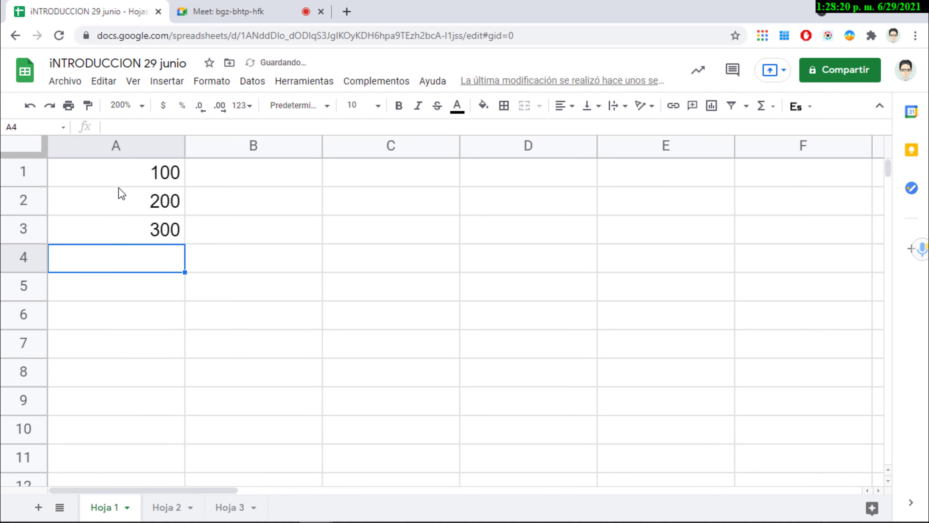
Step: Enter the formula =A3 in cell B2, trying out references to other cells such as A2, B6 and B4 before choosing A3
double_click(138, 205)
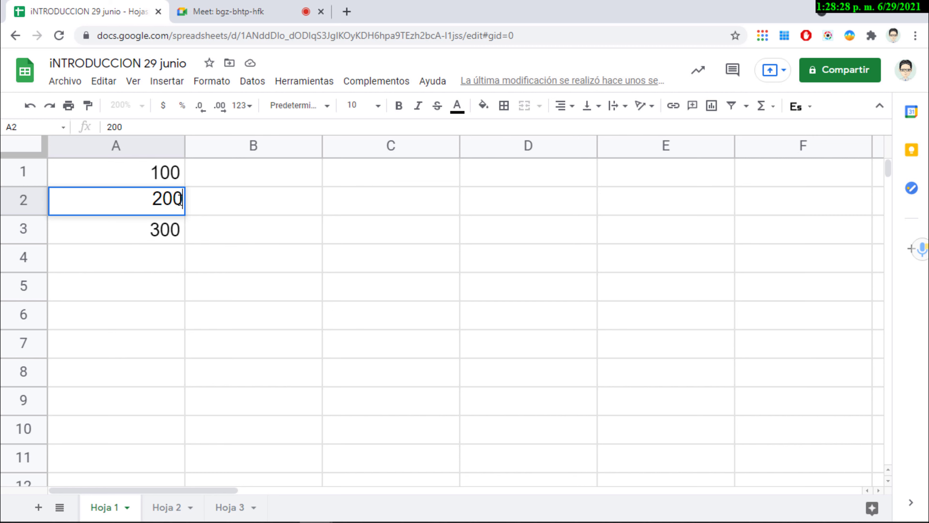
click(223, 199)
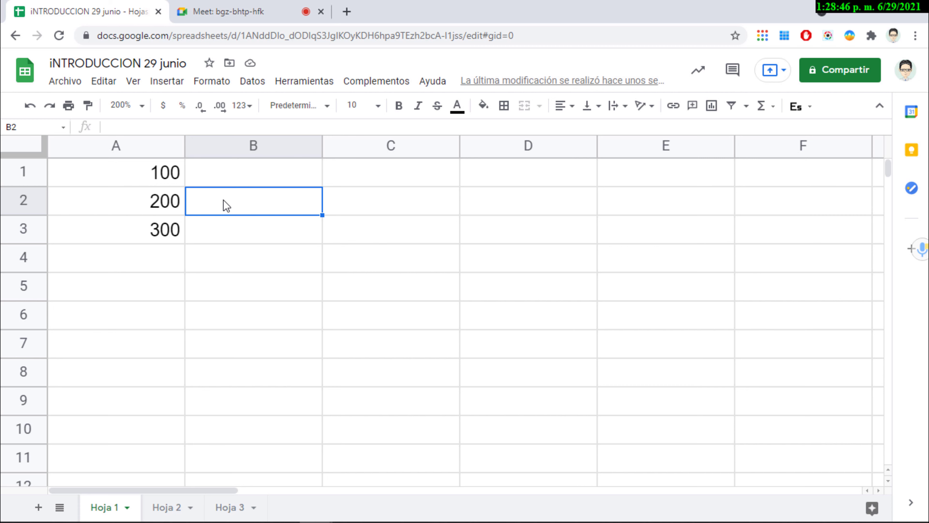
text(=)
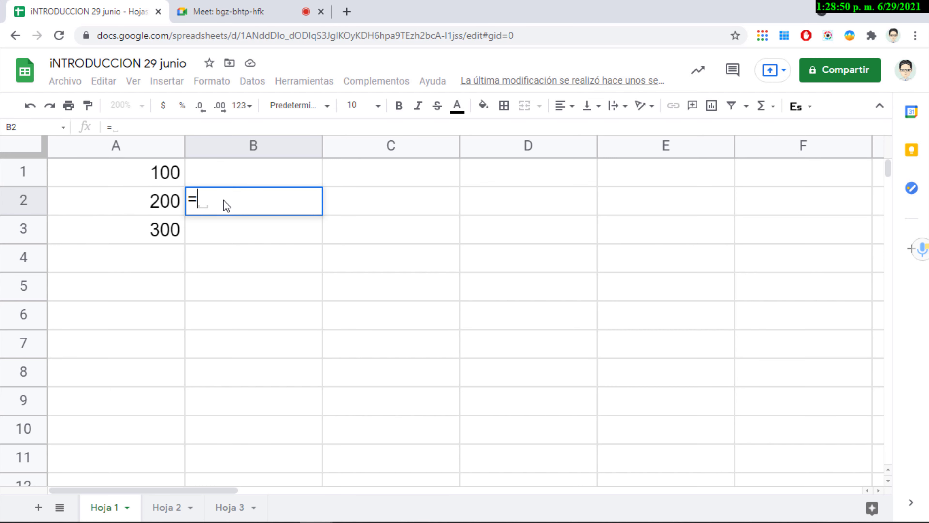
click(166, 211)
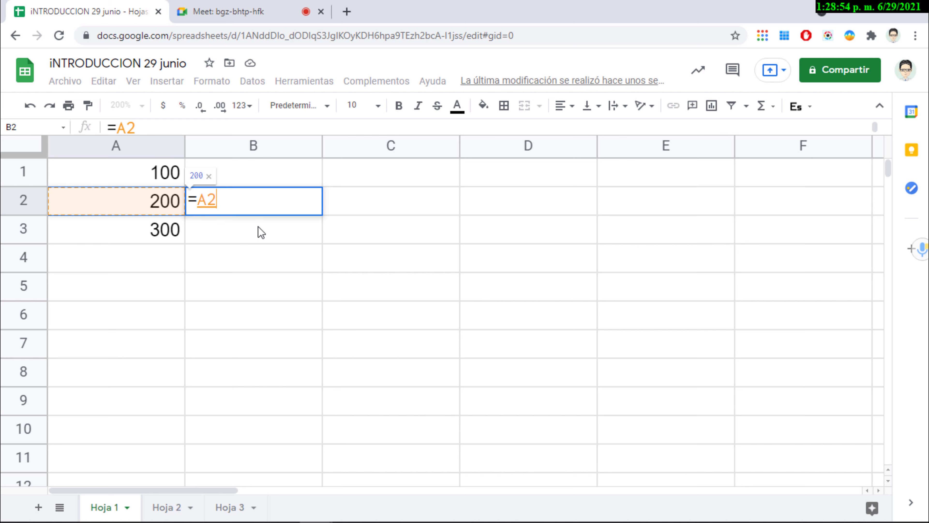
click(231, 234)
click(145, 258)
click(195, 323)
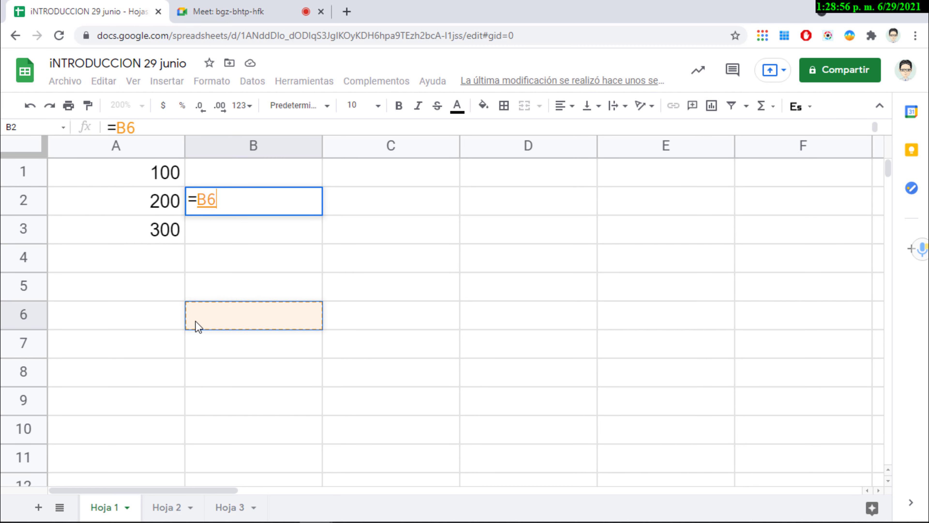
click(341, 263)
click(234, 295)
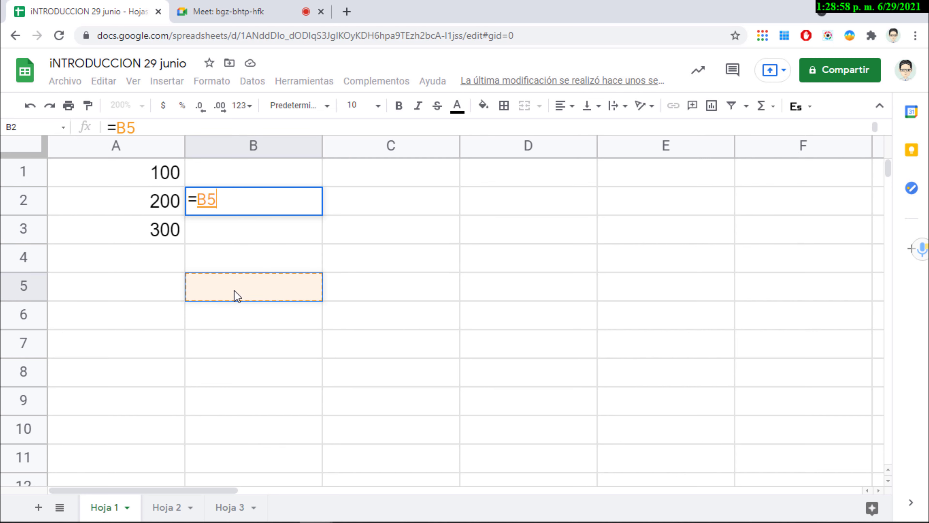
click(165, 255)
click(167, 236)
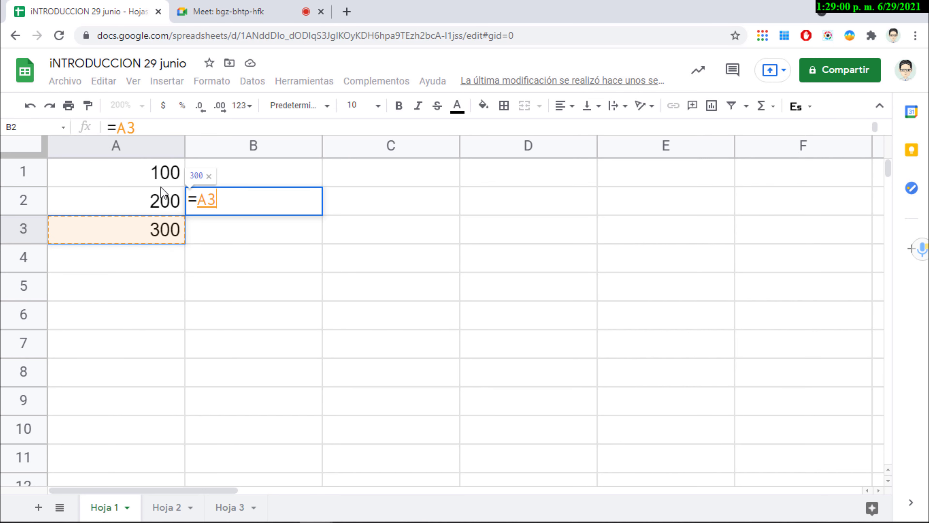
click(160, 180)
click(358, 196)
click(253, 264)
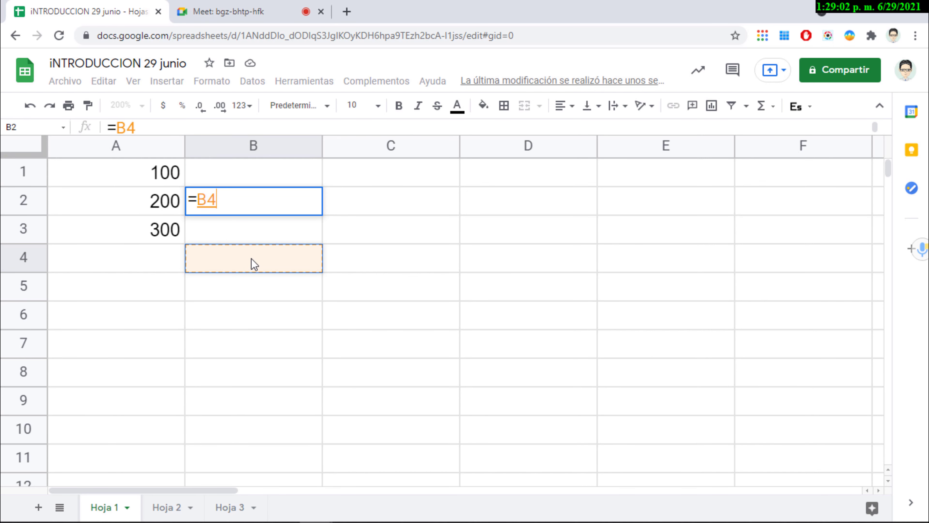
click(128, 338)
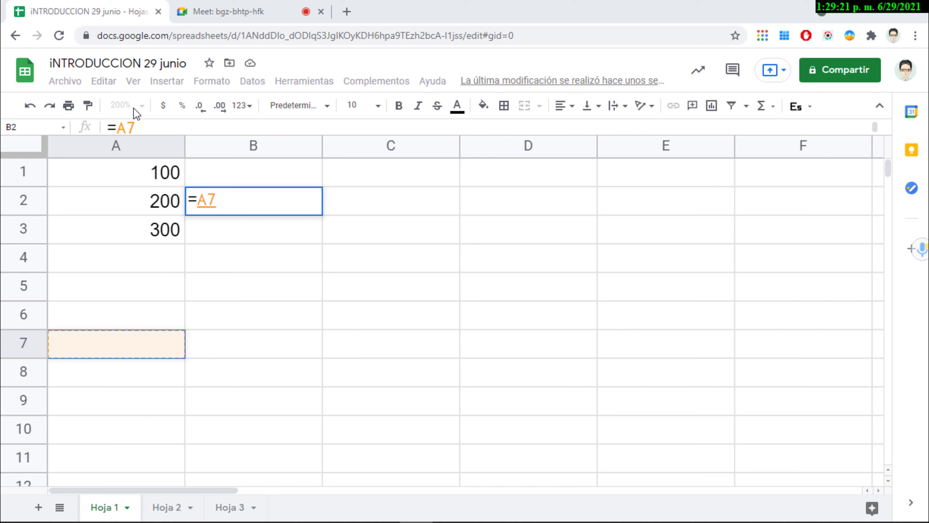
click(141, 219)
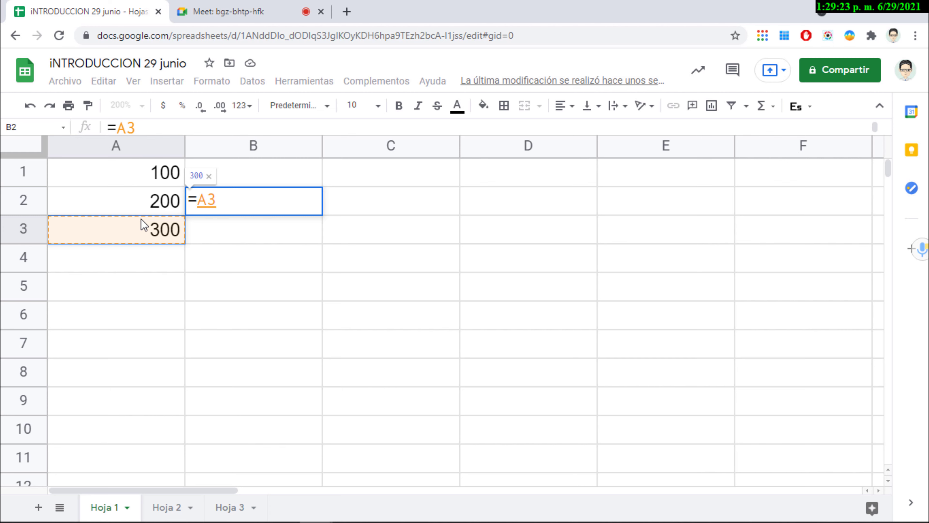
key(Return)
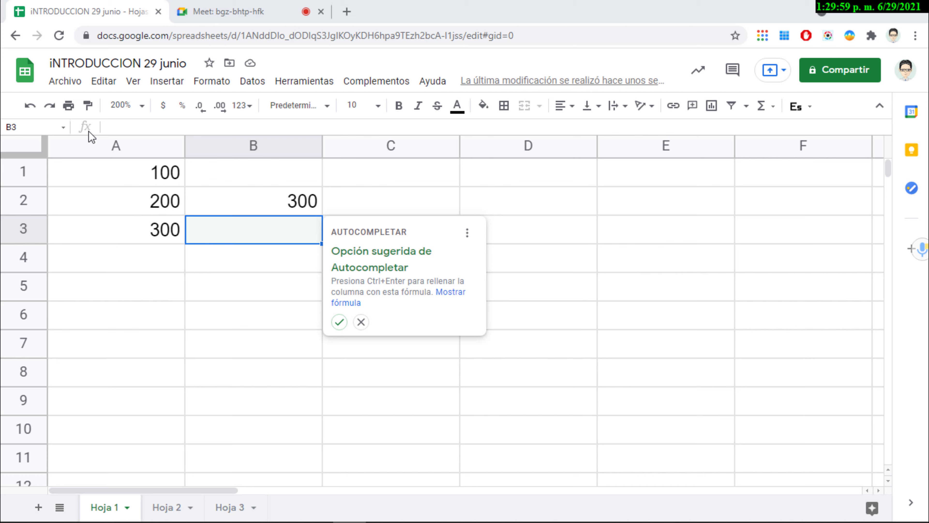
Step: Insert the SUMA function in cell A4 to add up the range A1:A3
click(137, 255)
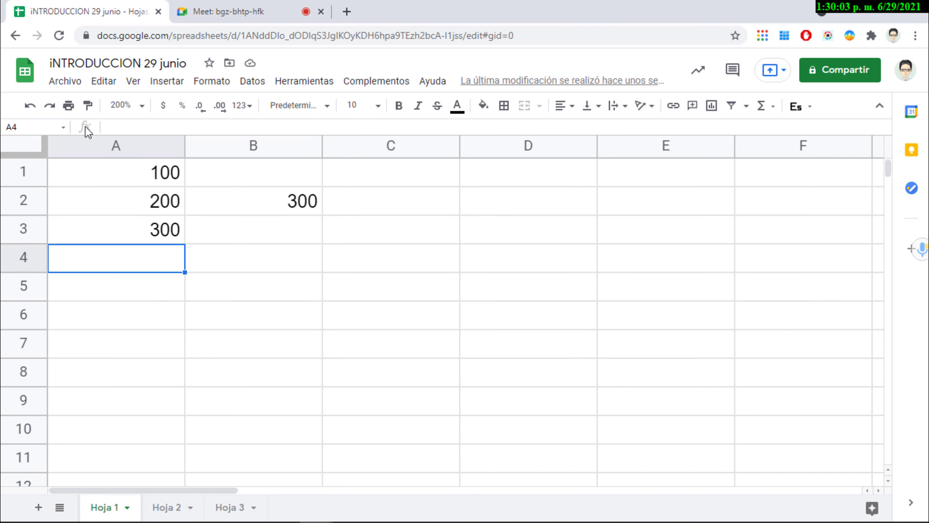
double_click(101, 259)
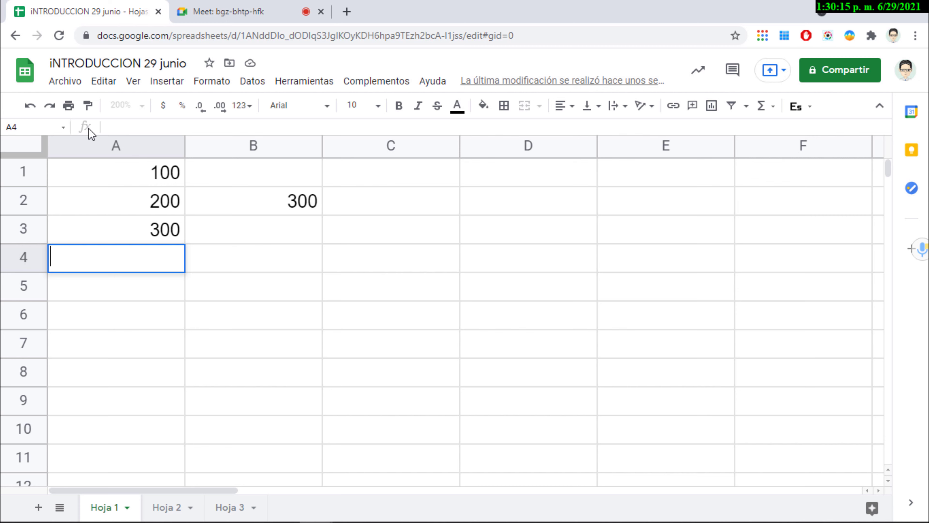
click(169, 284)
click(151, 259)
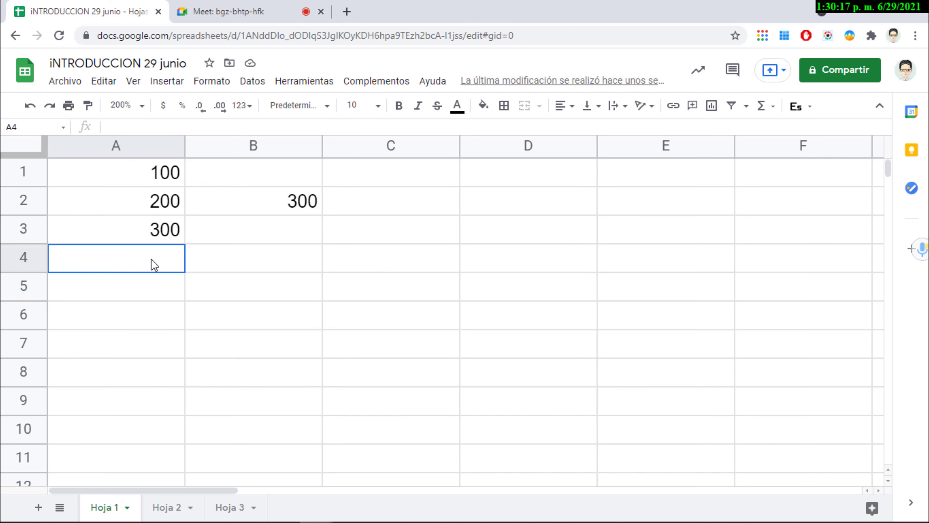
click(162, 84)
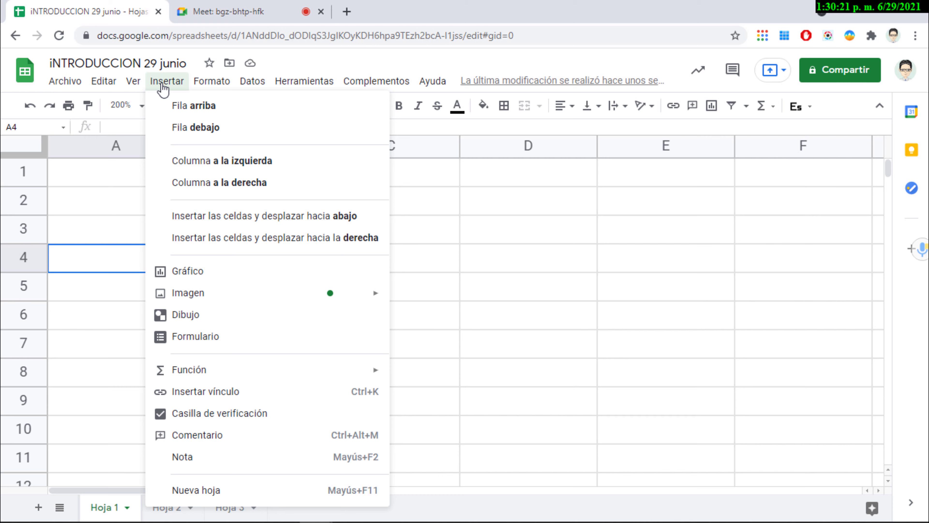
mouse_move(219, 375)
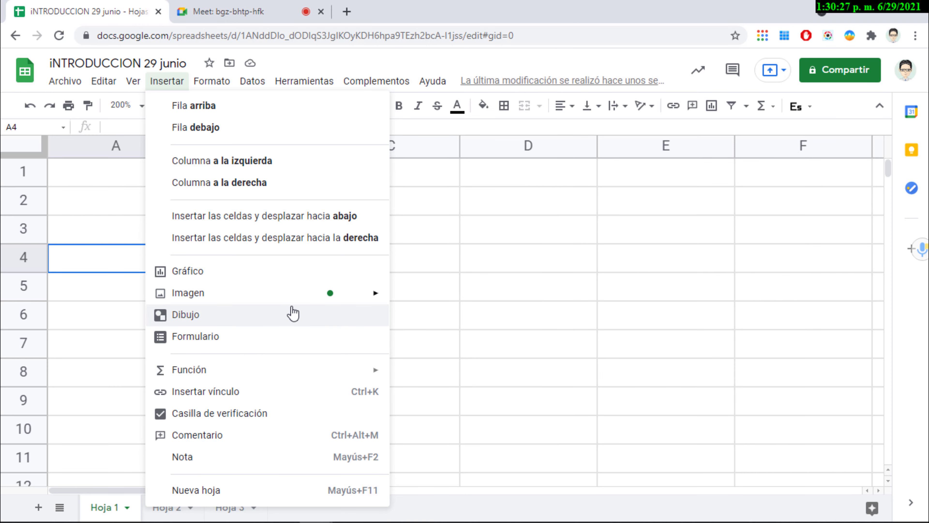
mouse_move(307, 372)
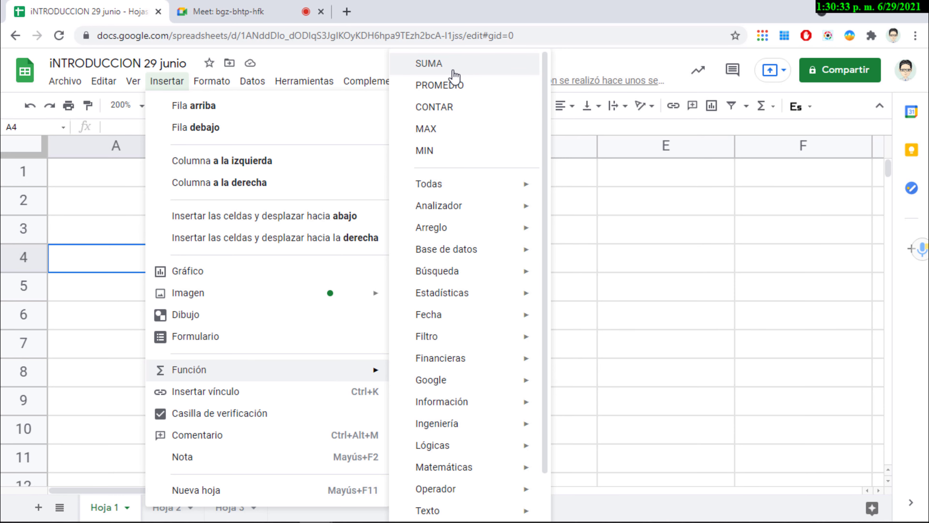
click(455, 75)
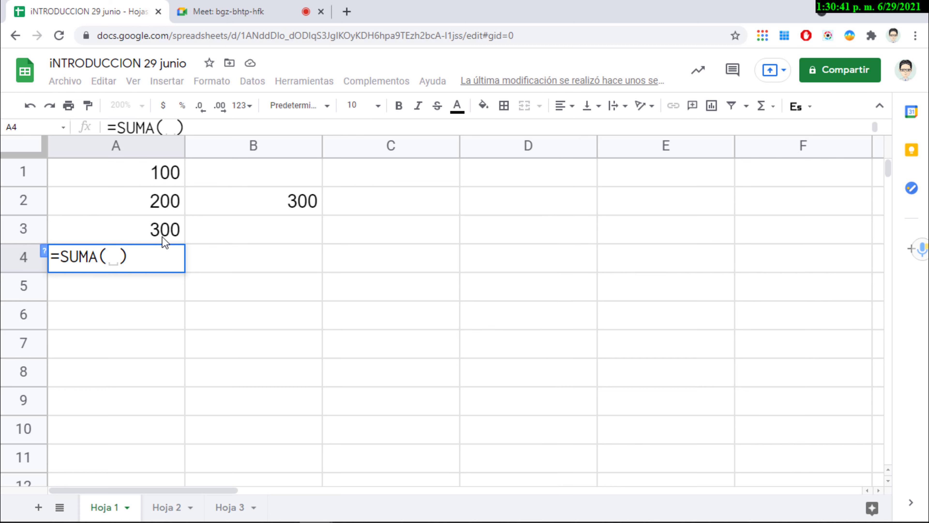
click(164, 221)
drag(162, 215, 162, 179)
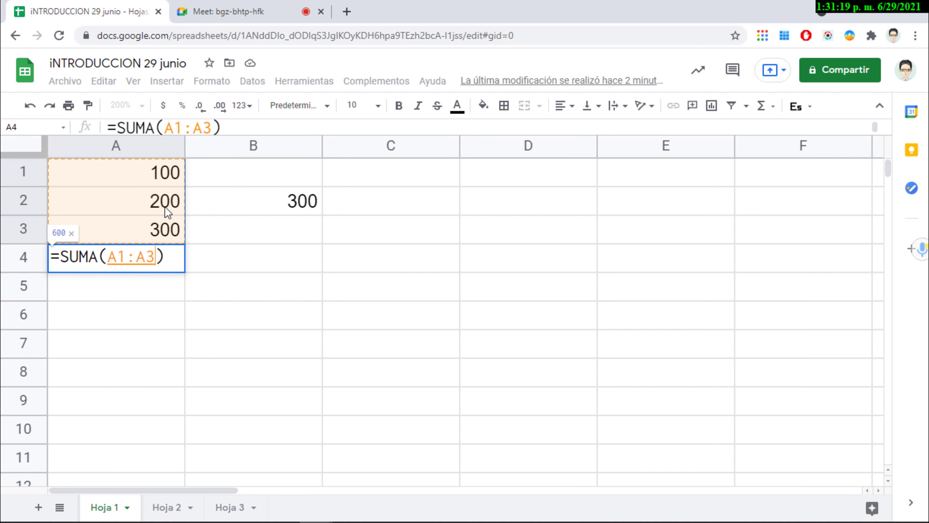
click(246, 126)
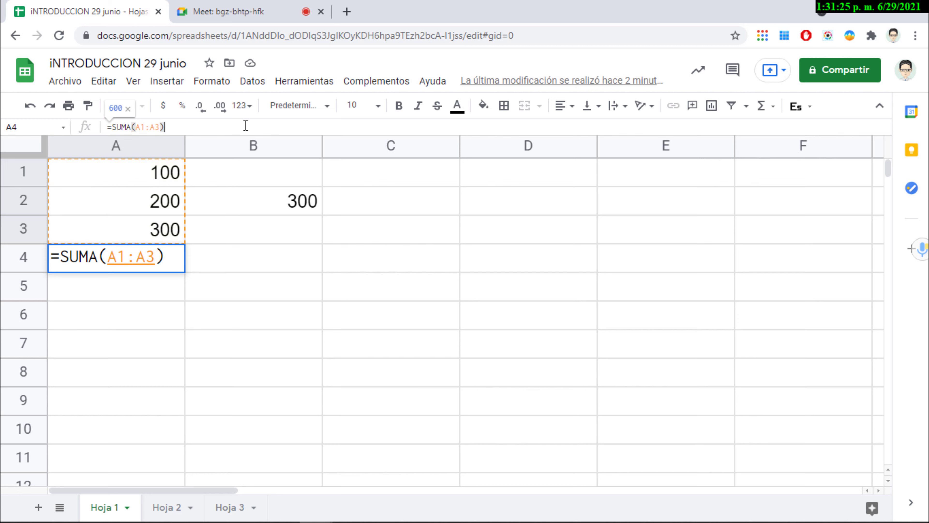
key(Return)
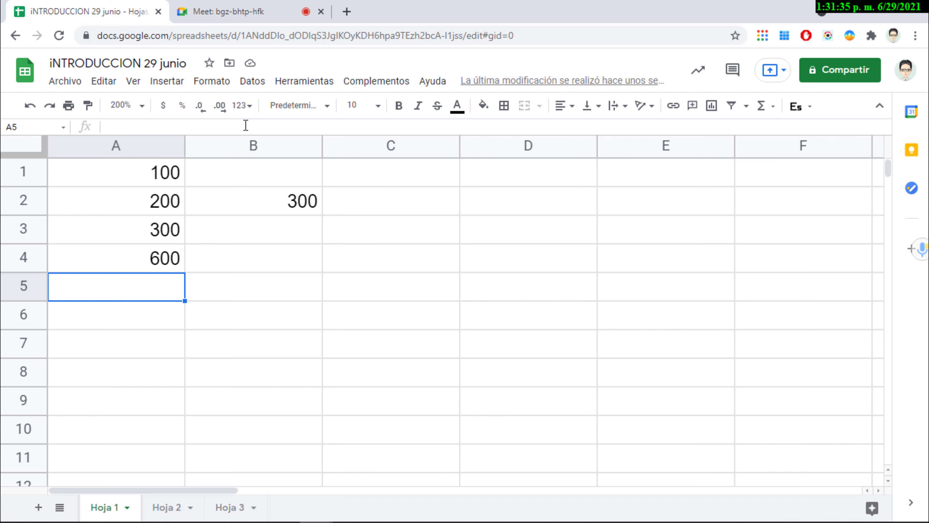
Step: Enter the text "columna" in cells C1, D1 and E1 of Hoja 1
click(29, 154)
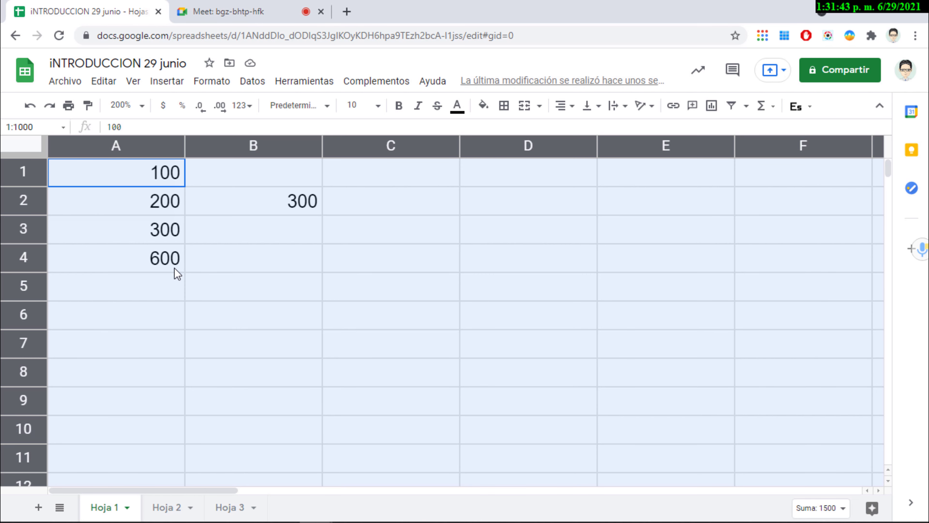
click(393, 171)
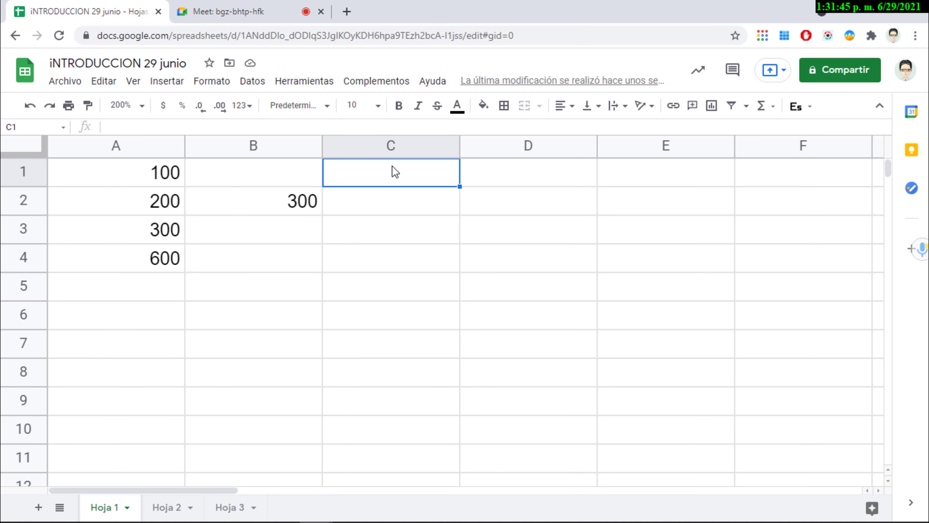
text(c)
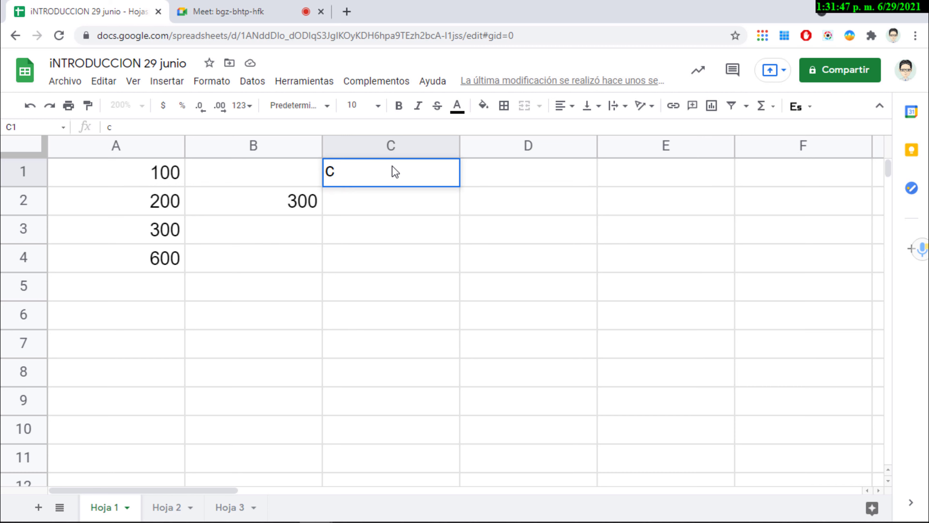
text(olumna)
key(Tab)
text(columna)
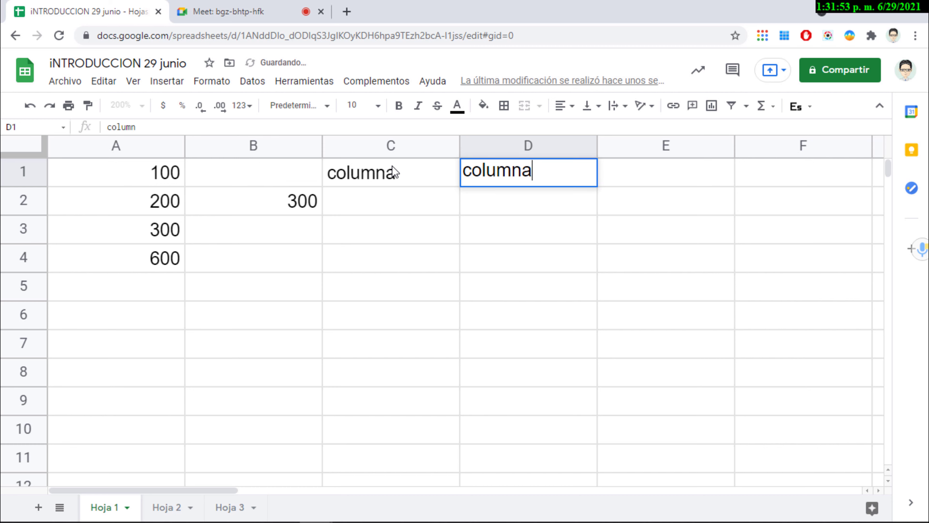
key(Tab)
text(columna)
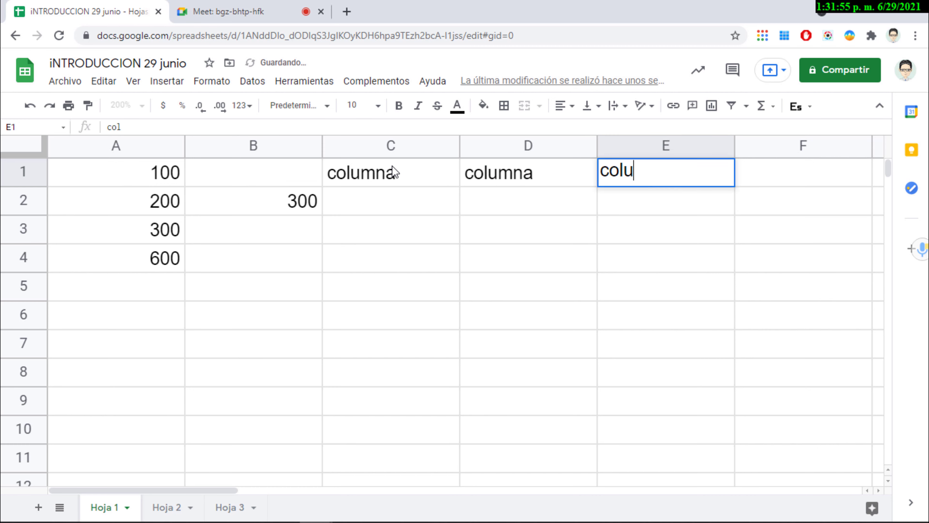
Step: Enter the text "celda" in cell B1
key(Left)
key(Left)
key(Left)
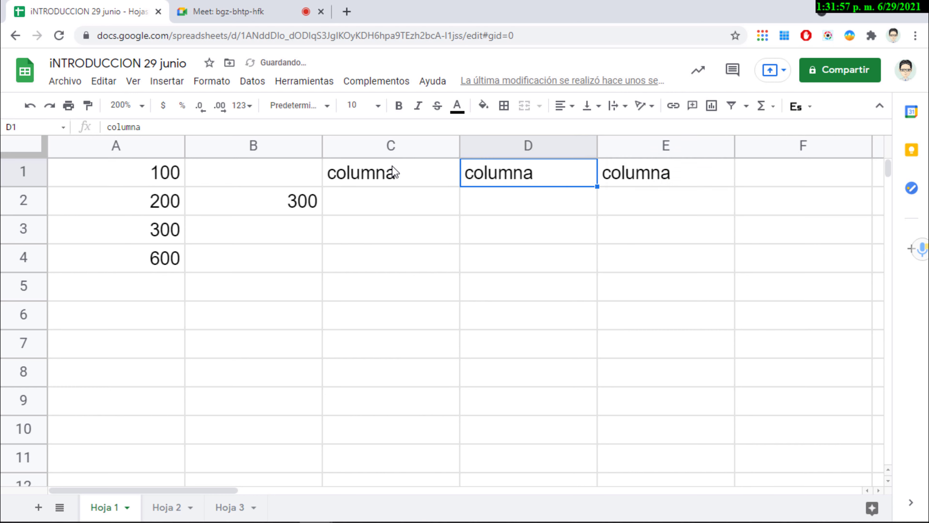
key(Right)
key(Left)
text(celda)
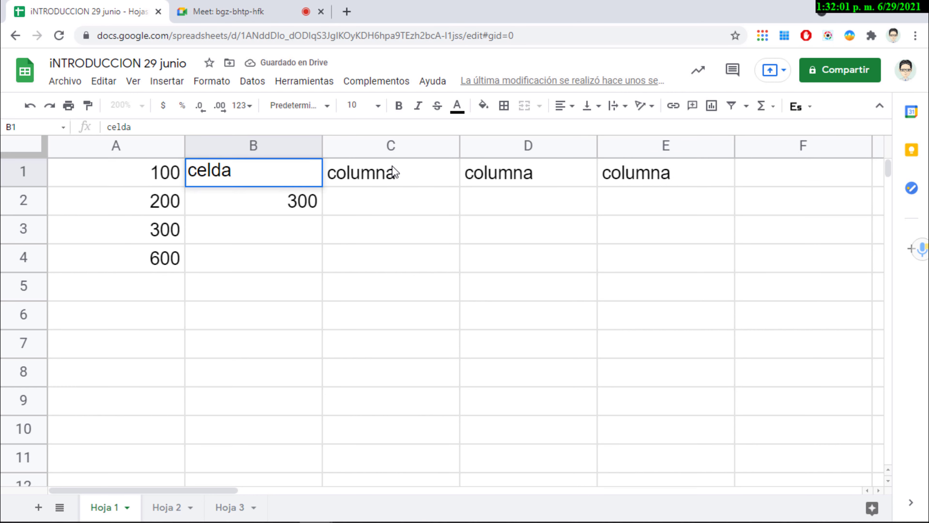
key(Return)
Step: Enter the text "fila" in cells B2, B3 and B4, overwriting the formula in B2
text(fila)
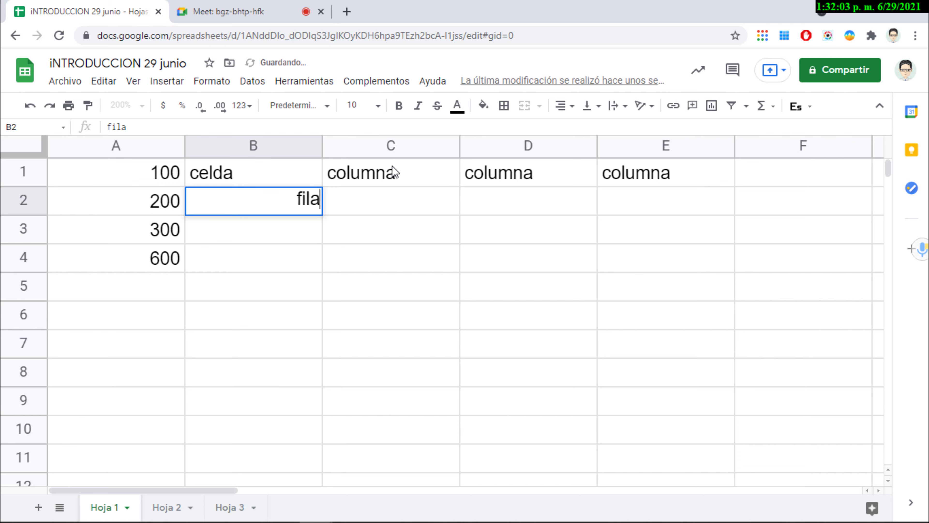
key(Return)
text(fila)
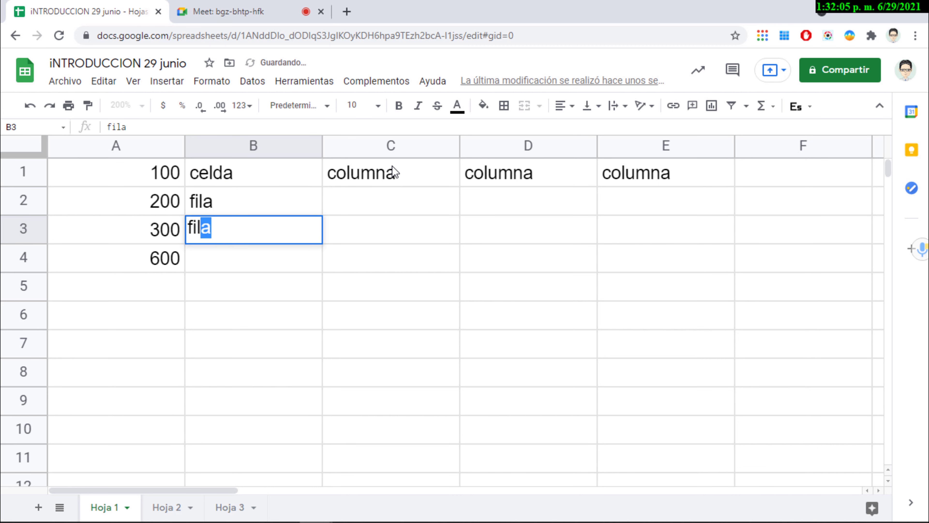
key(Return)
text(fila)
key(Return)
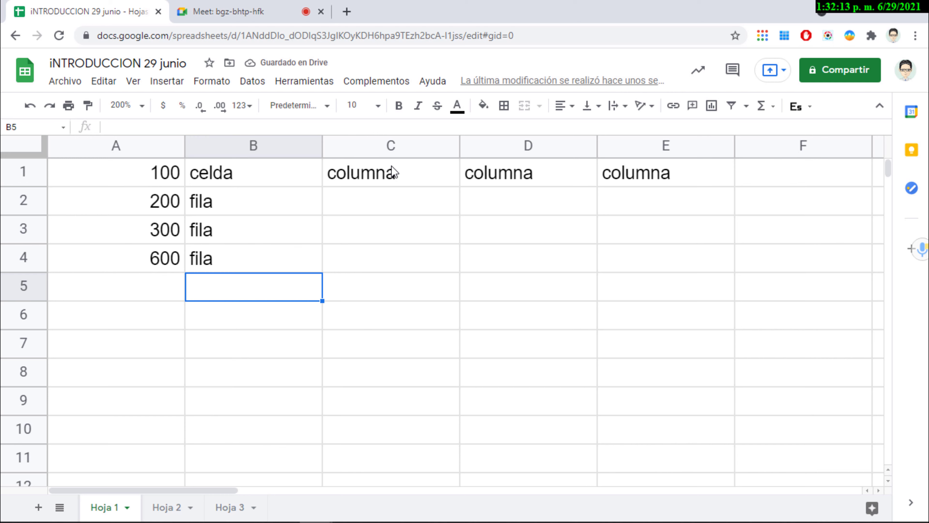
Step: Select the range C1:E1, and replace the text in cell B2 with an entry starting with a period
click(379, 172)
drag(380, 176, 629, 183)
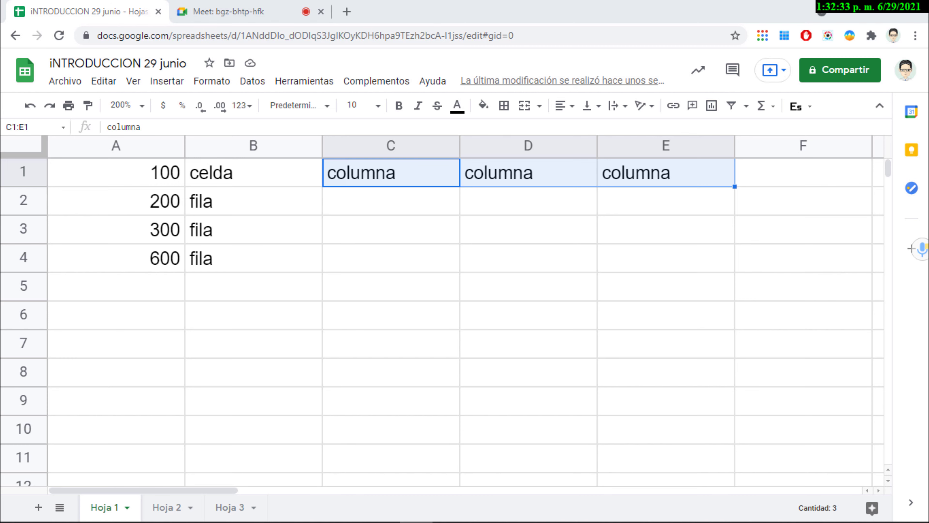
click(216, 198)
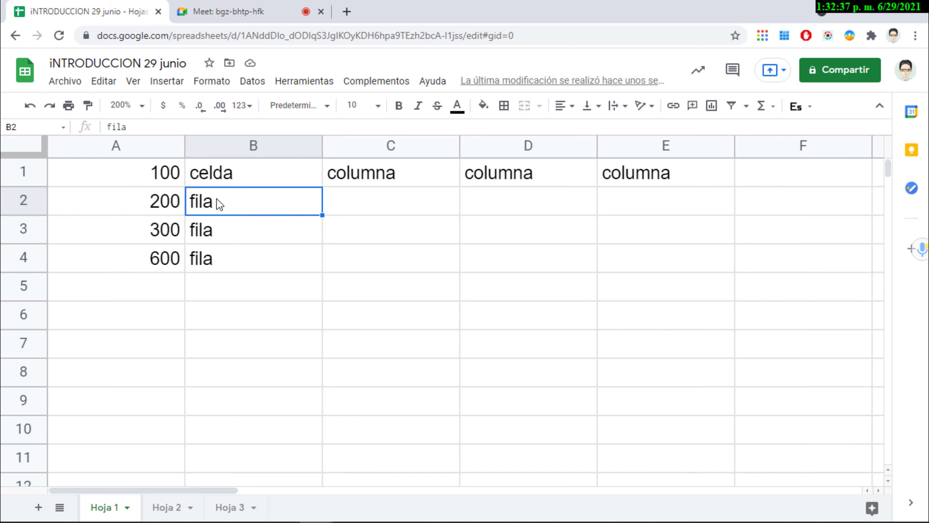
text(..)
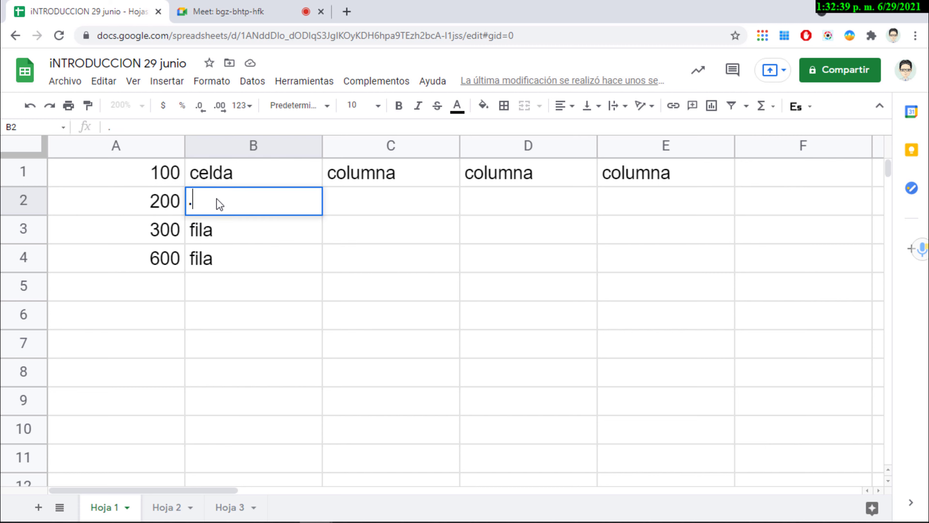
Step: Discard the unfinished entry in B2 and move the active cell up and down column B, from B2 to B4 and back
key(Escape)
key(Down)
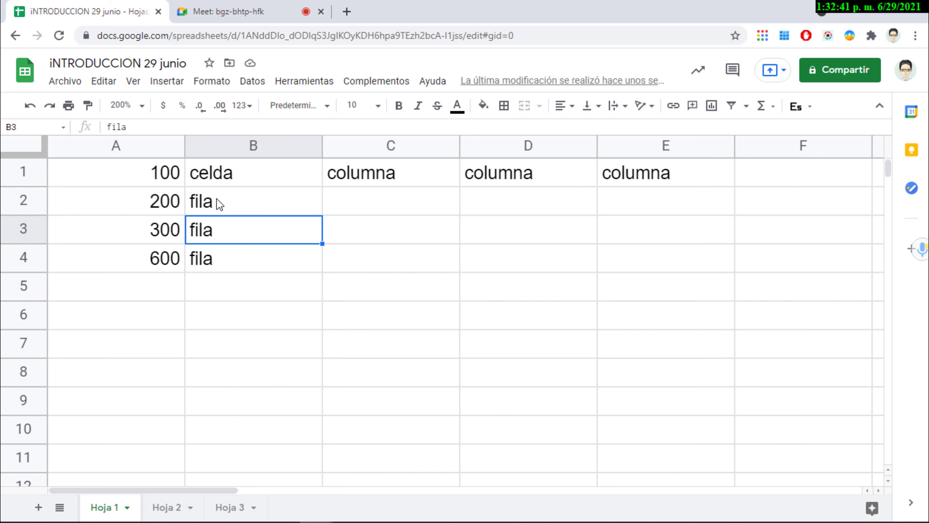
key(Down)
key(Up)
key(Up)
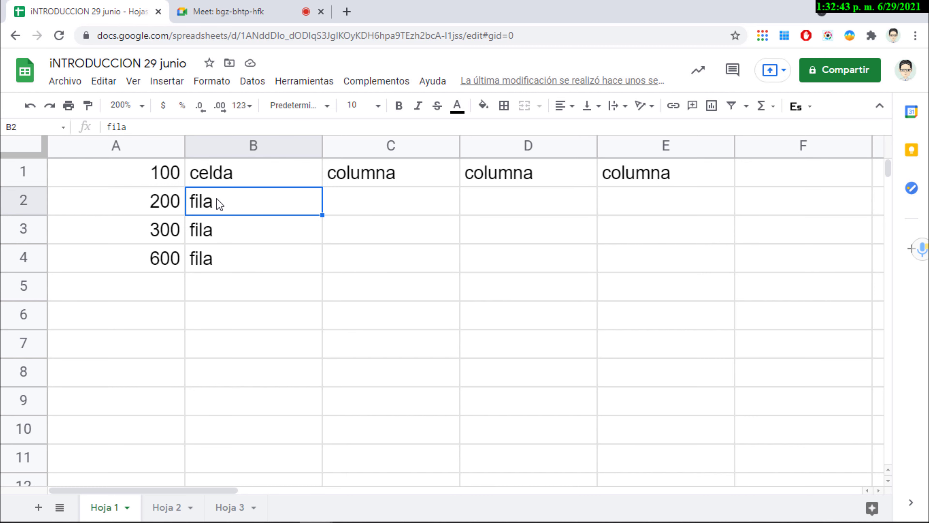
key(Down)
key(Up)
Step: Select the cell range B1:E4, starting from the "celda" cell
click(250, 180)
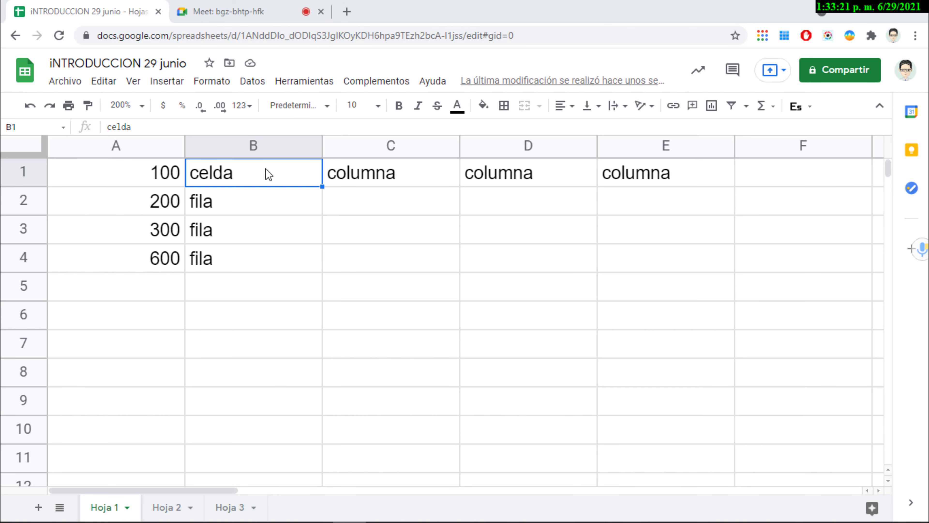
drag(254, 177, 669, 261)
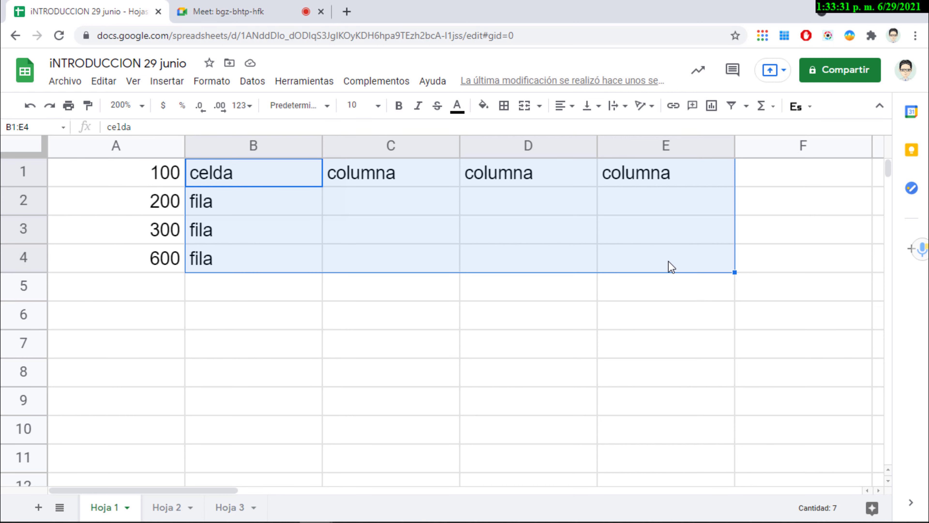
click(669, 260)
Step: Select the range B2:E8 starting from E2, and highlight its reference in the name box
drag(660, 219, 282, 377)
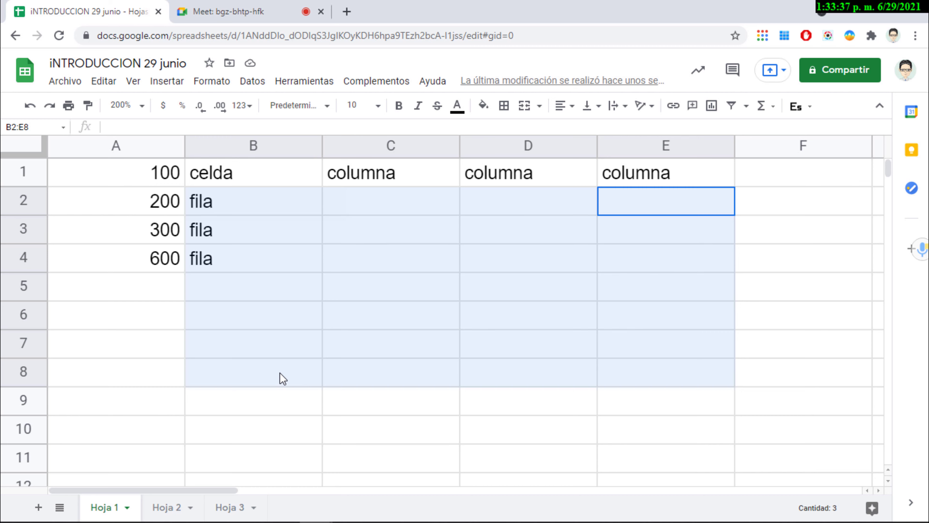
drag(282, 379, 280, 376)
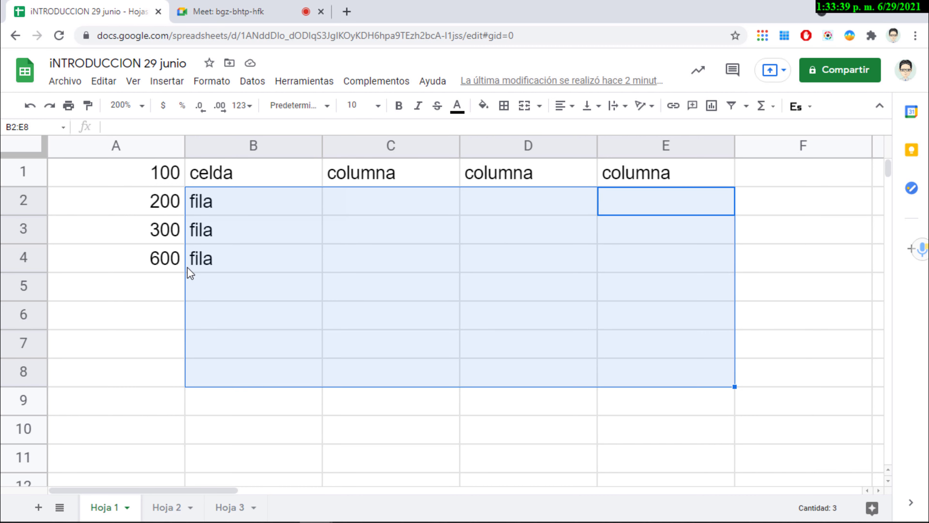
click(46, 125)
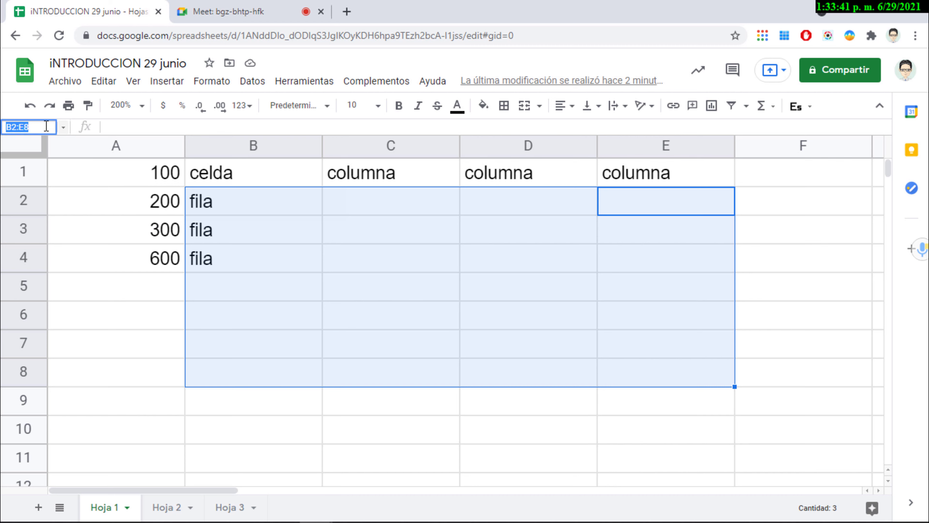
click(46, 126)
Step: Select cells A1, A2 and A3 in column A one at a time, ending on A3
click(136, 207)
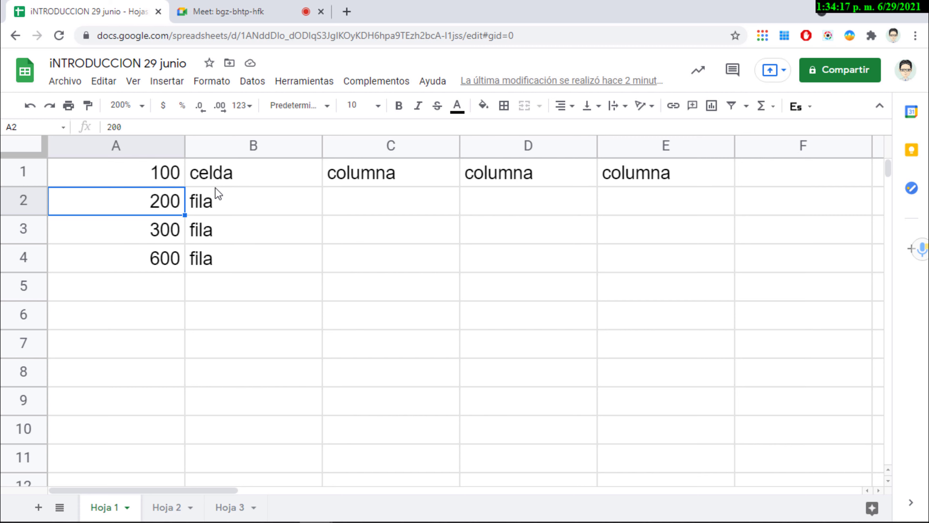
click(161, 176)
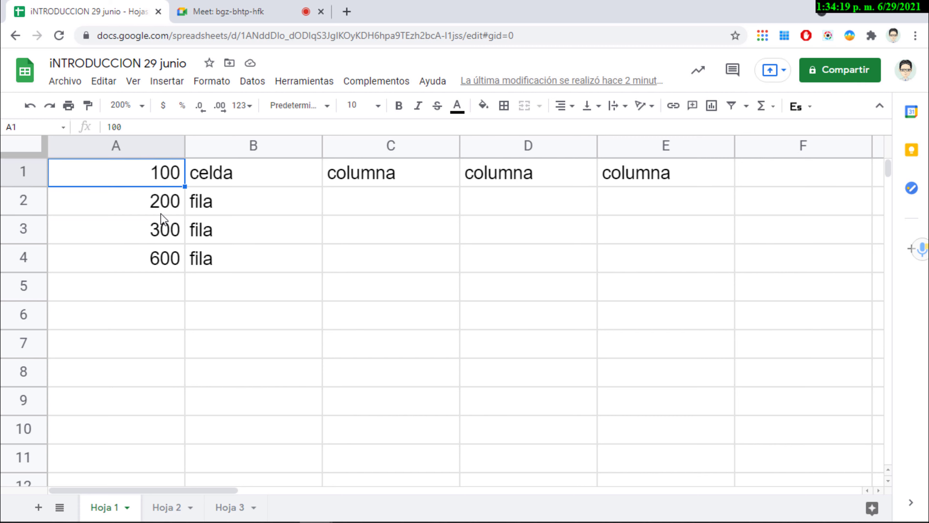
click(162, 228)
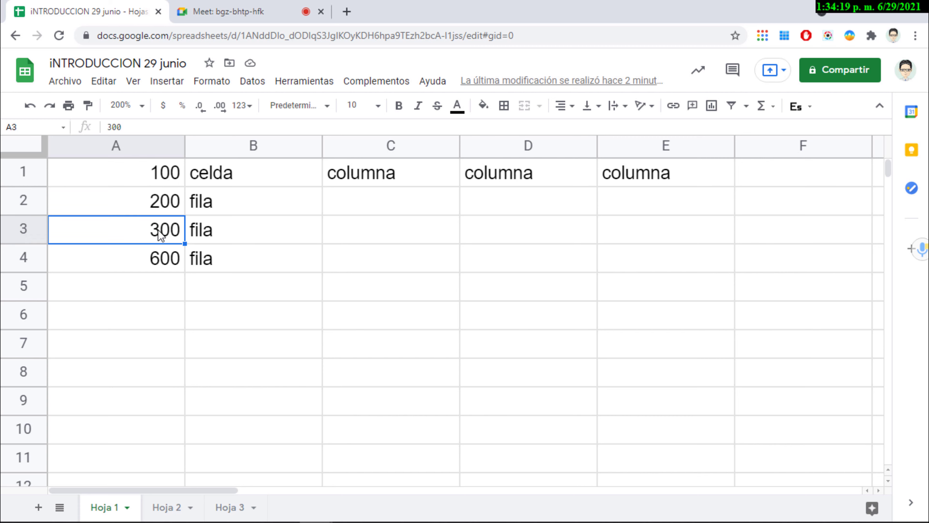
click(170, 182)
click(168, 212)
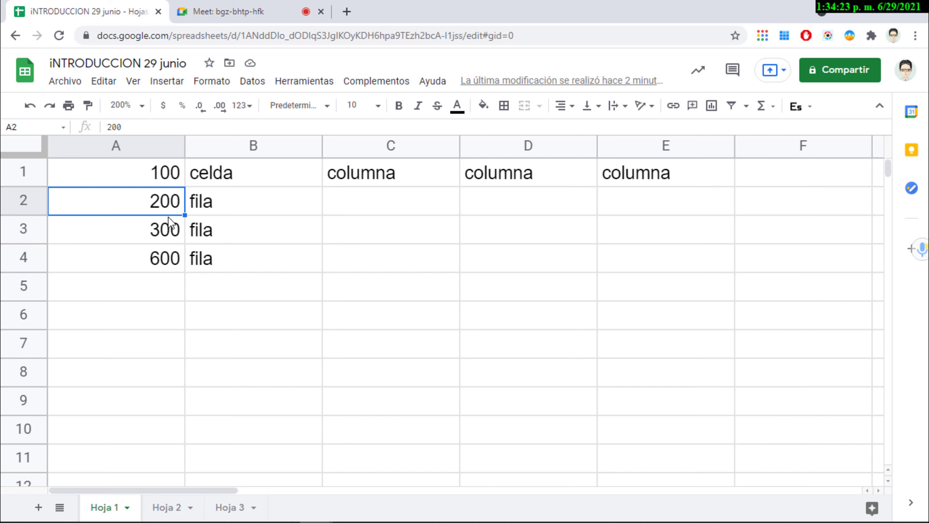
click(165, 236)
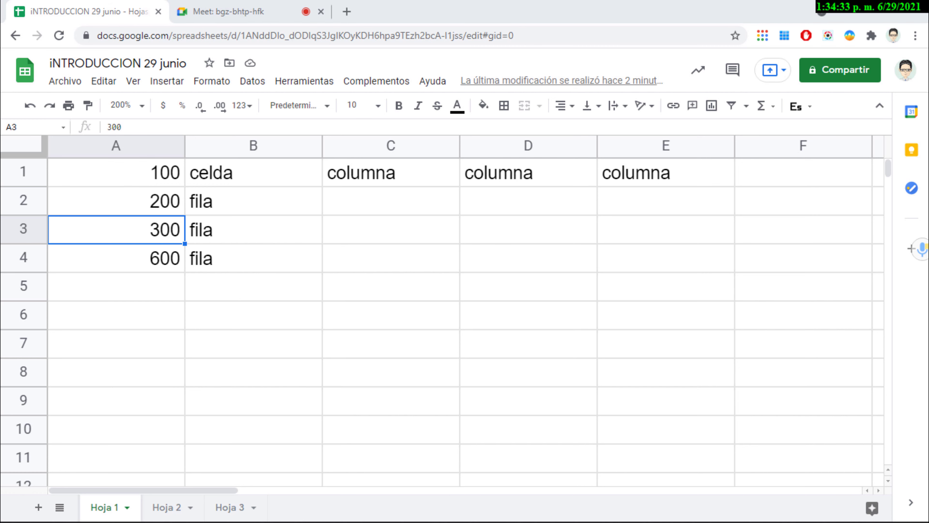
Step: Place the on-screen keyboard over the sheet and add A1 to the selection alongside A3
drag(0, 273, 453, 270)
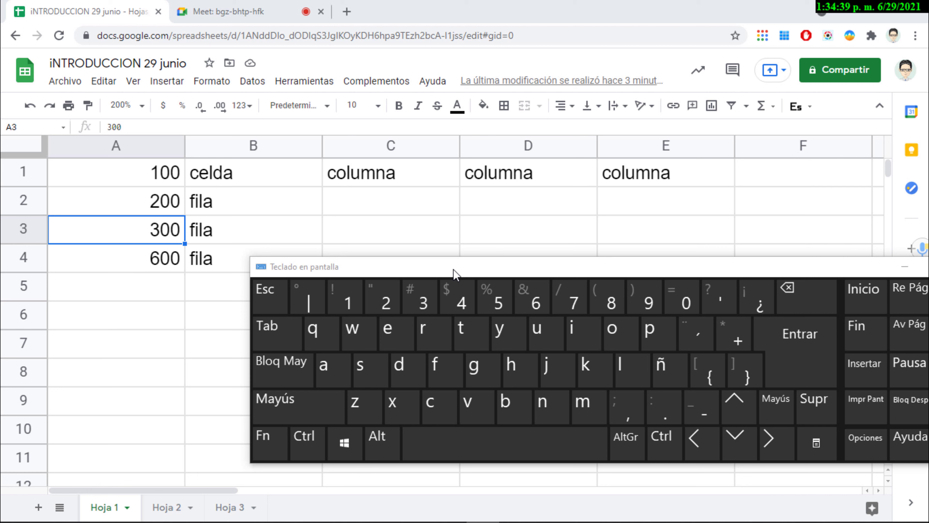
key(ctrl)
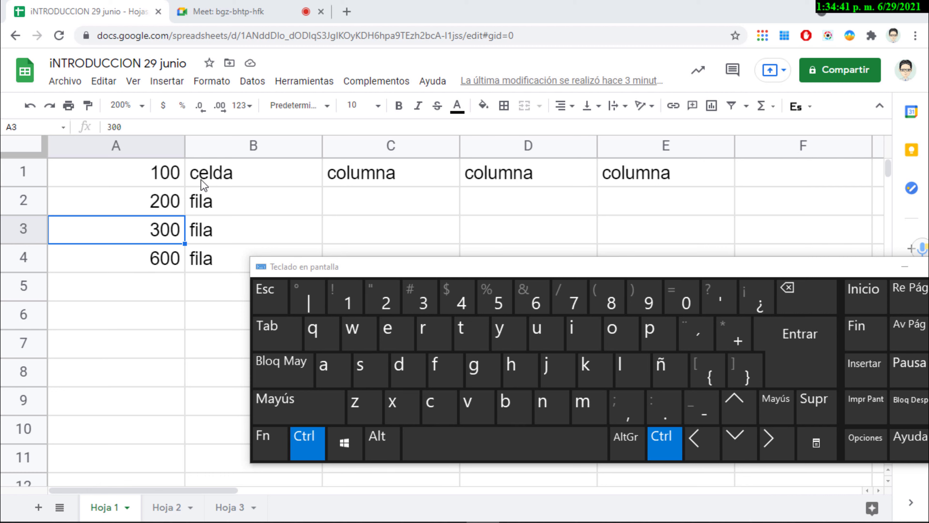
ctrl+click(173, 179)
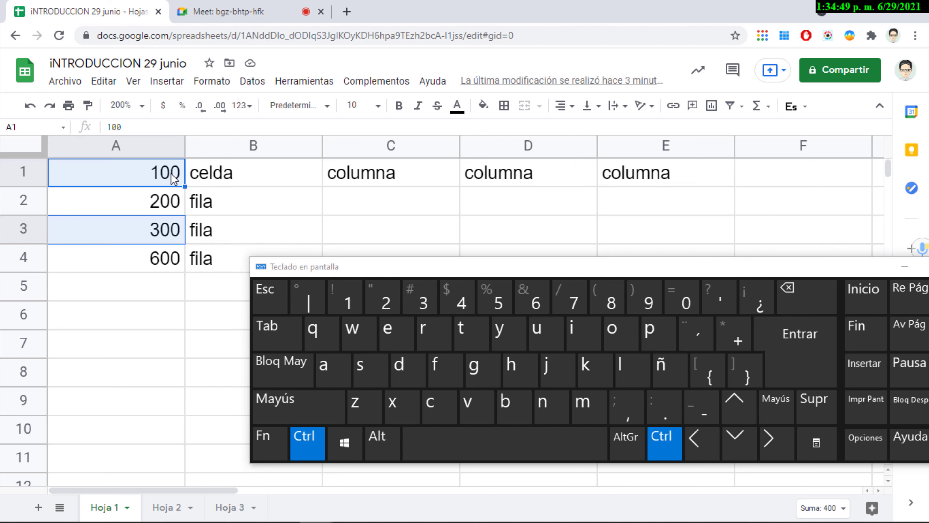
Step: Add columns B and D and rows 5 and 8 to the non-adjacent selection
ctrl+click(255, 149)
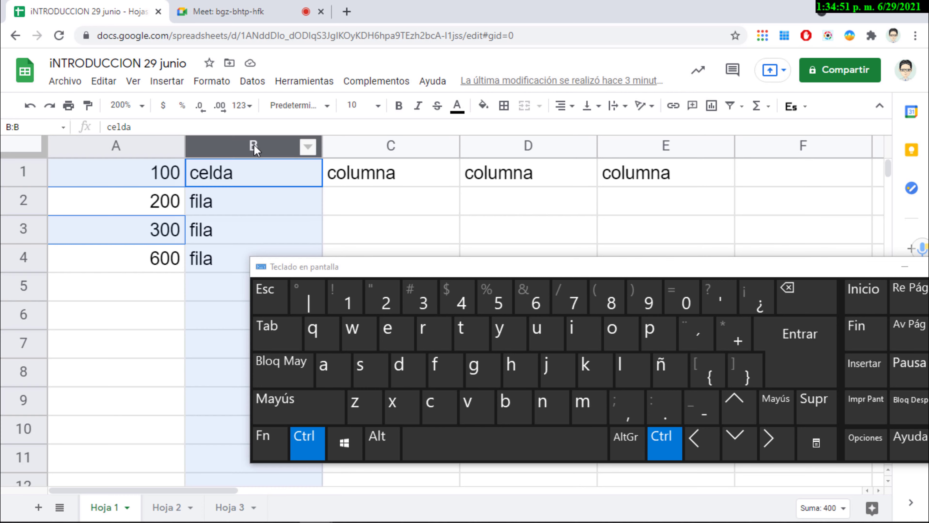
ctrl+click(523, 145)
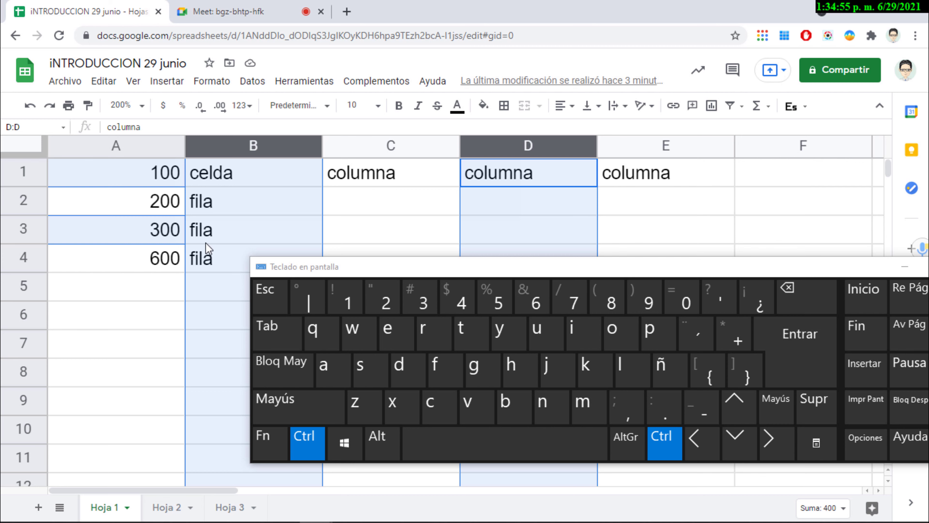
ctrl+click(25, 286)
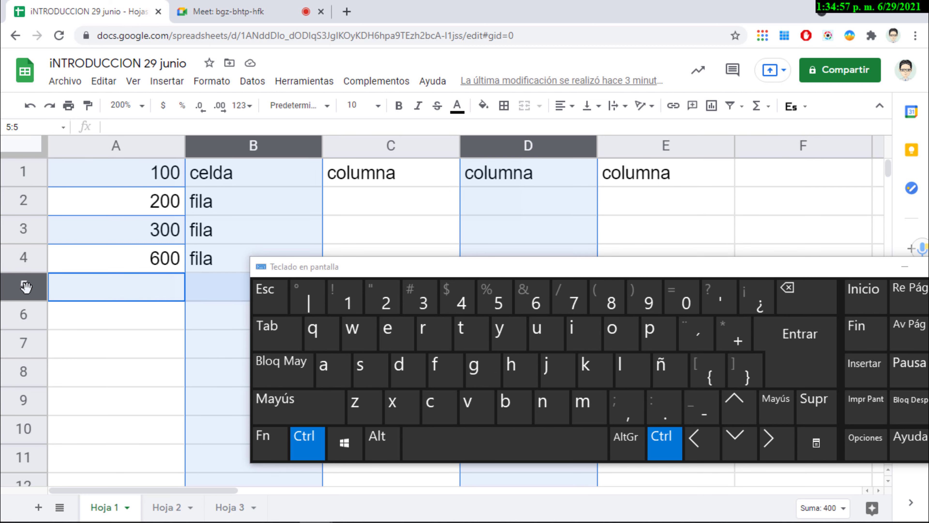
ctrl+click(28, 371)
Step: Move the on-screen keyboard clear of column B and select columns B and D singly, returning to column B
drag(388, 272, 558, 253)
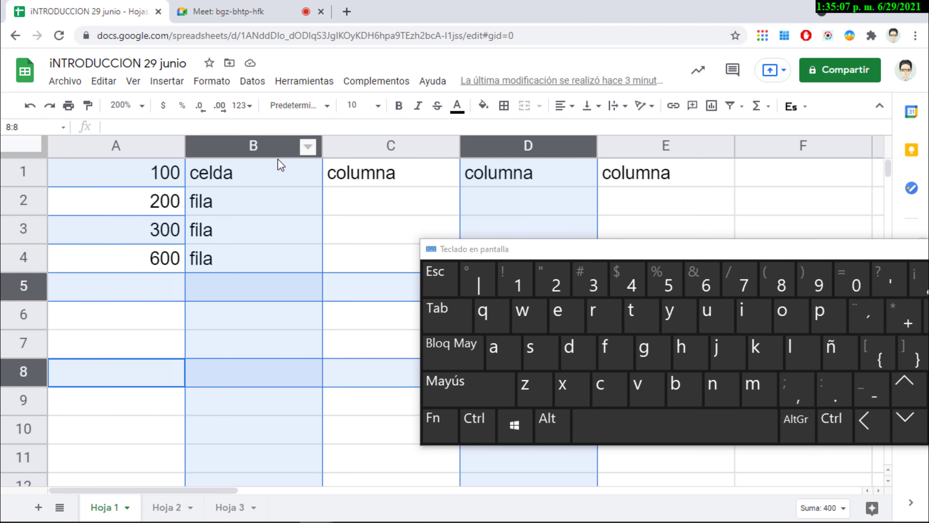
click(276, 147)
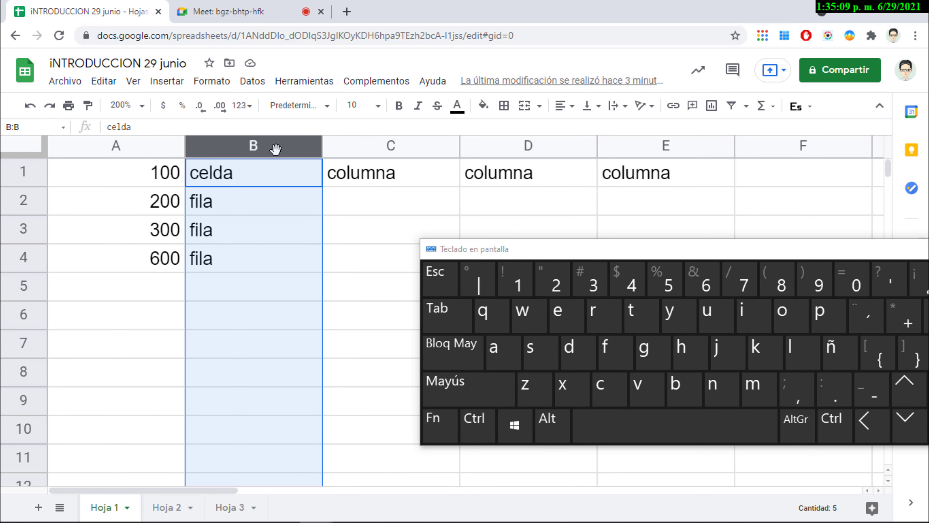
click(485, 153)
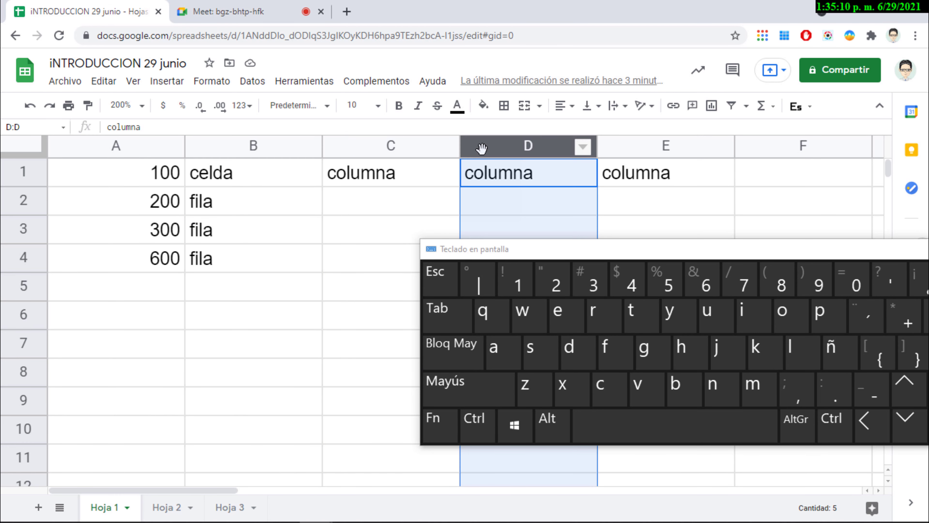
click(273, 151)
Step: Select columns B, C and D together as a multiple selection
click(271, 147)
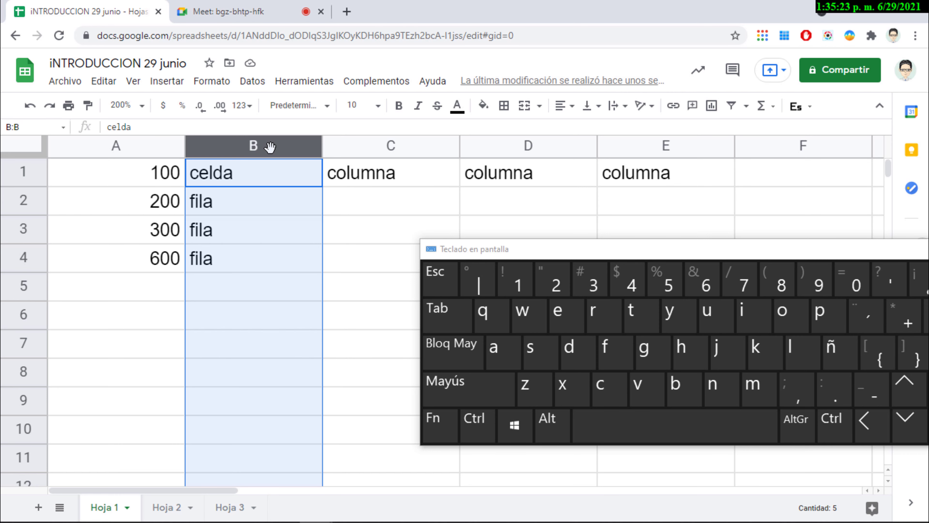
ctrl+click(432, 139)
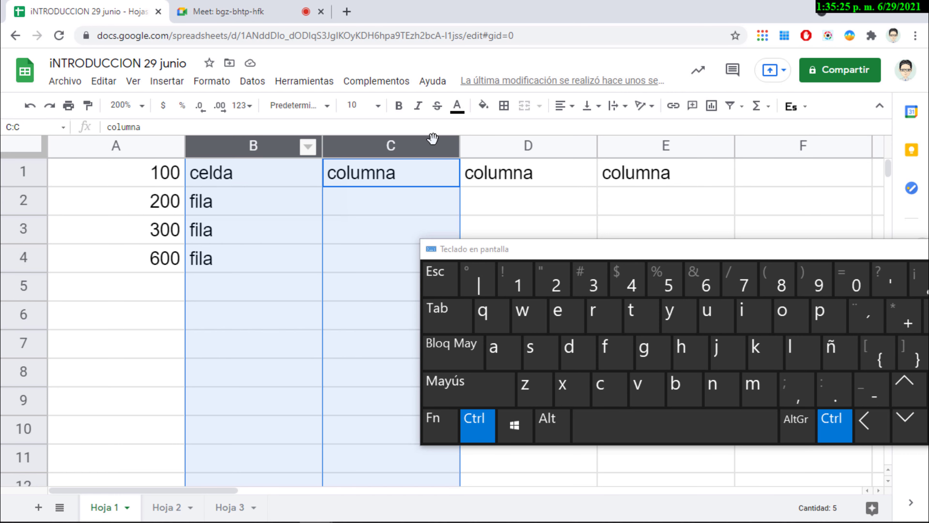
ctrl+click(490, 146)
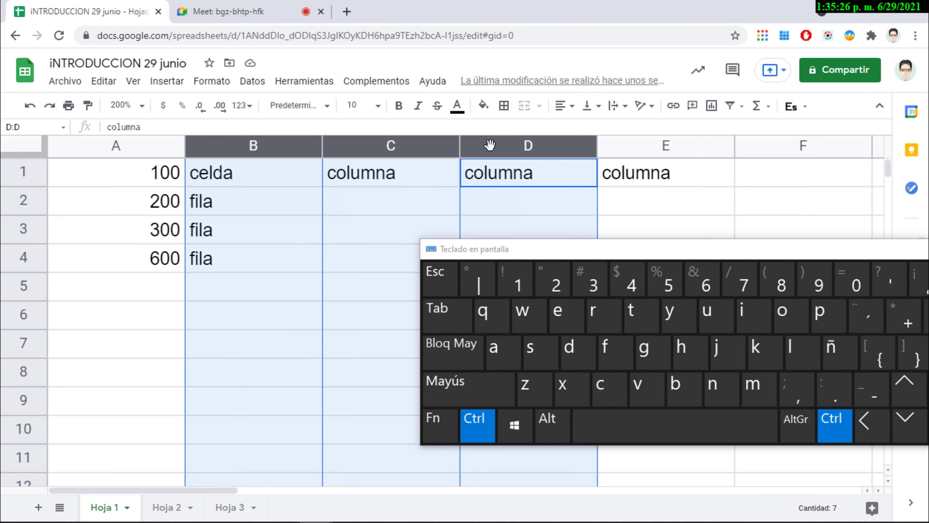
Step: Replace the multiple selection with single selections of column C, column B, row 3, row 5 and finally cell B4
click(391, 144)
click(278, 143)
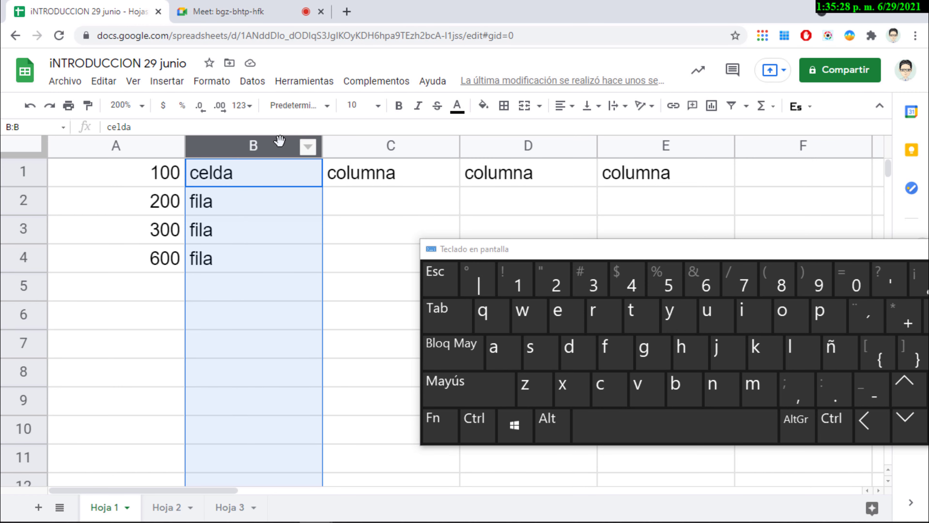
click(25, 233)
click(23, 287)
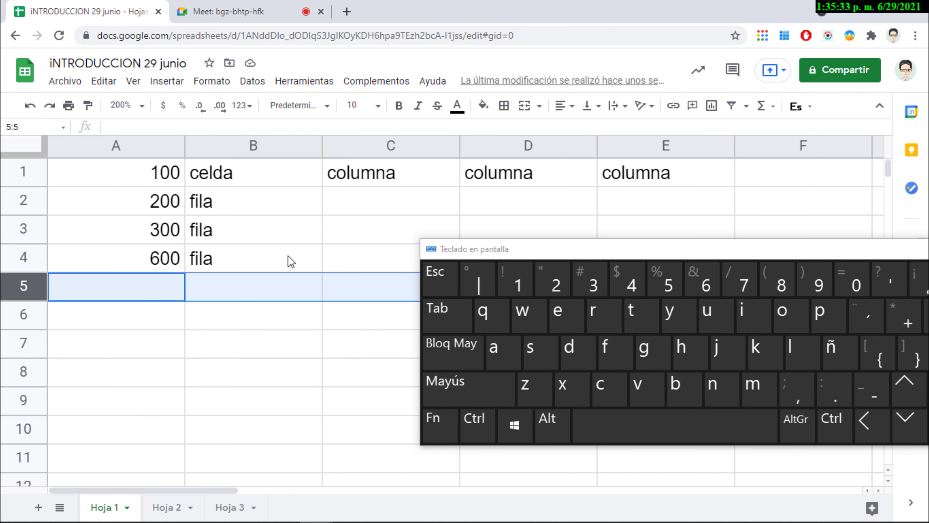
click(290, 261)
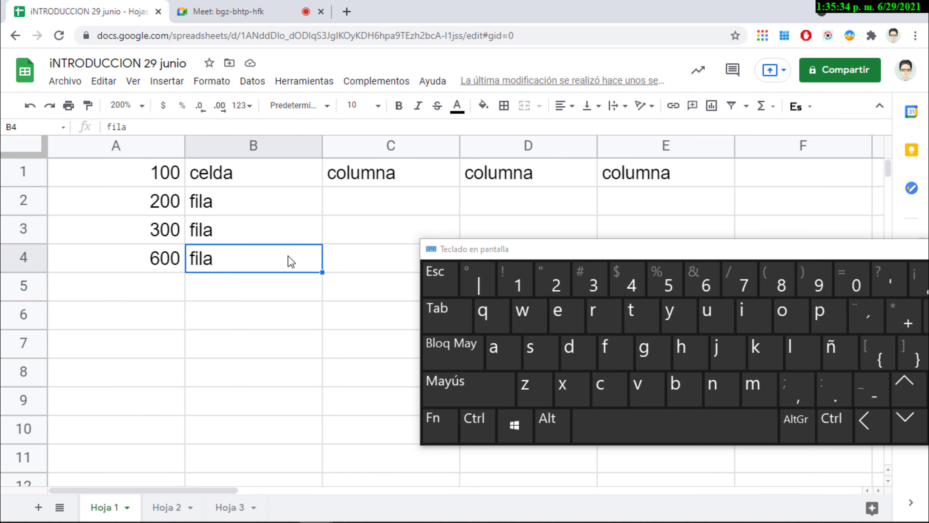
Step: Select cell C2, move the on-screen keyboard aside and close it
click(347, 199)
drag(581, 247, 262, 302)
click(754, 304)
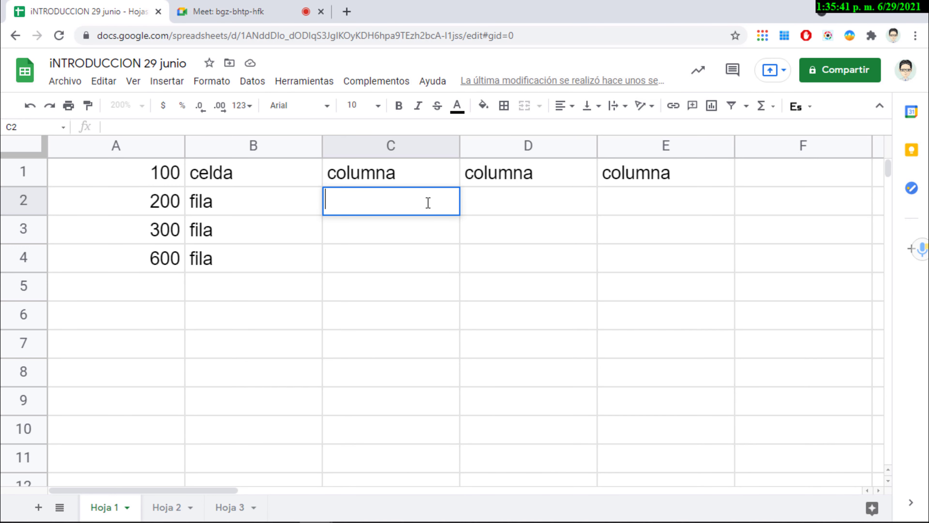
key(Return)
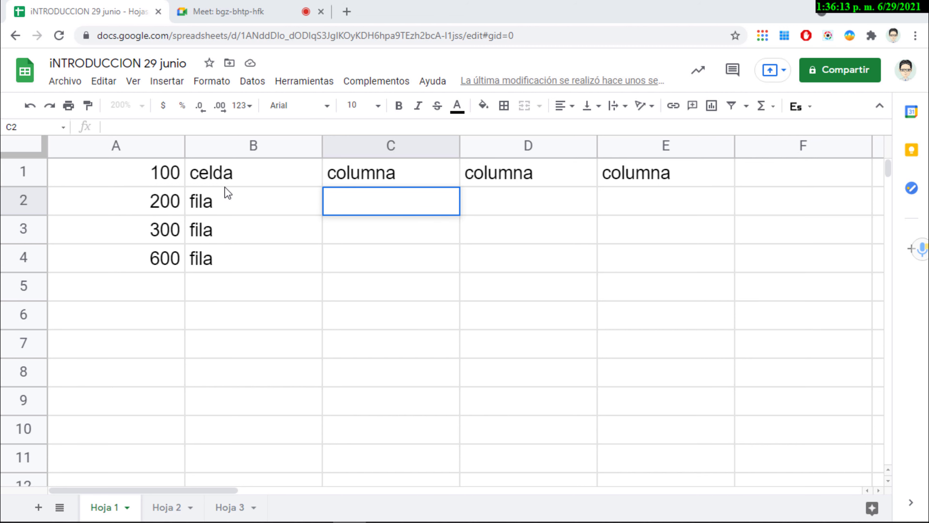
Step: Select cell B1, switch to C2, and move up to C1 and back down to C2
click(251, 176)
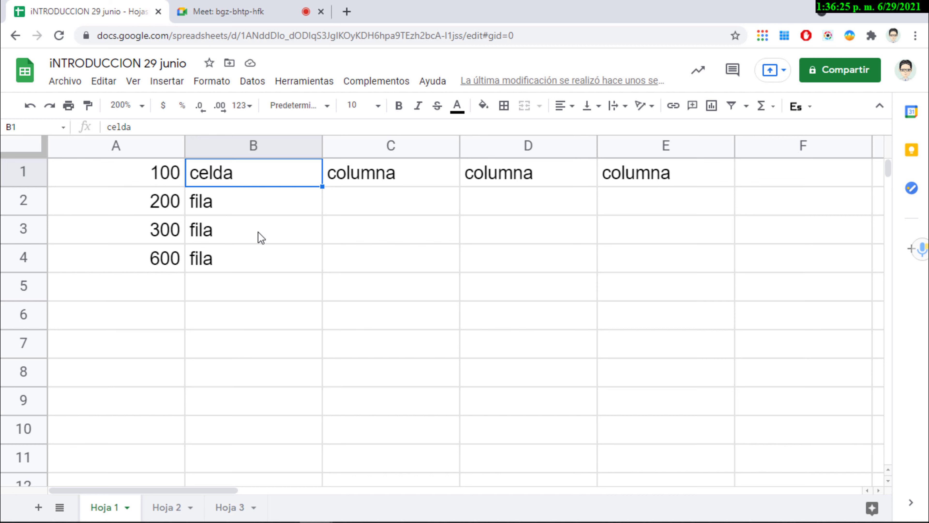
click(389, 201)
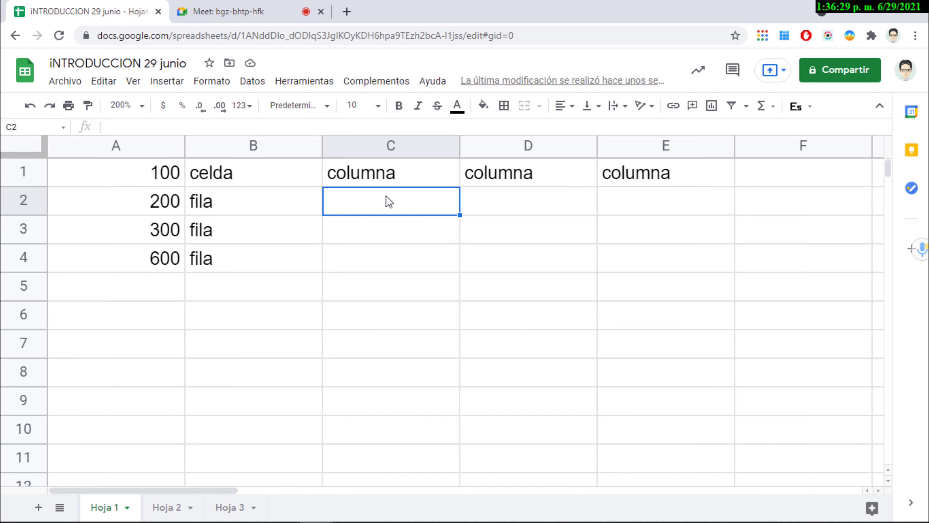
key(Up)
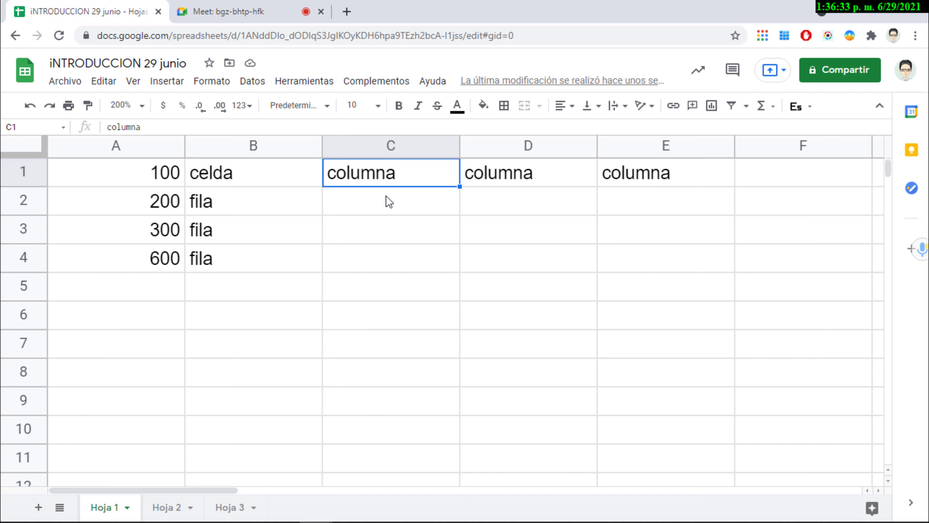
key(Return)
key(Return)
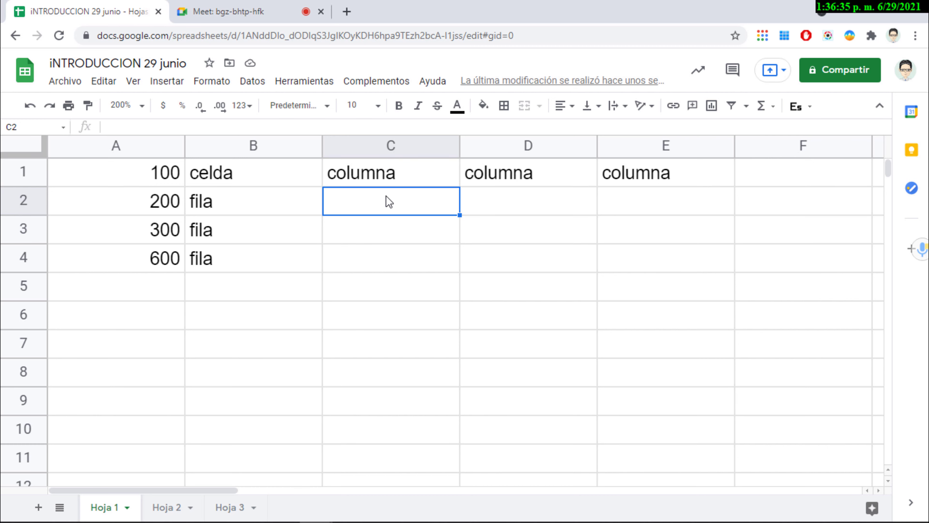
Step: Enter the numbers 1, 2, 3 and 4 down column C in cells C2 to C5
text(1)
key(Return)
text(2)
key(Return)
text(3)
key(Return)
text(4)
key(Return)
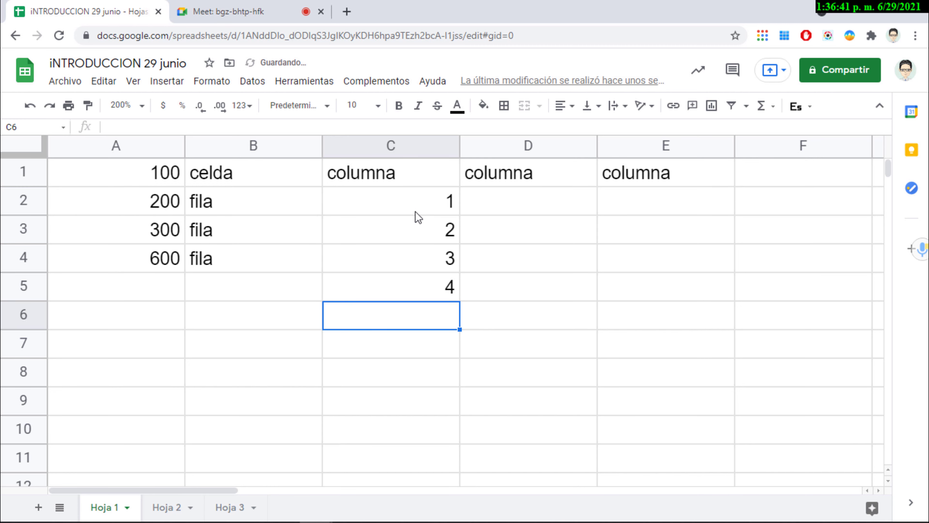
text(5)
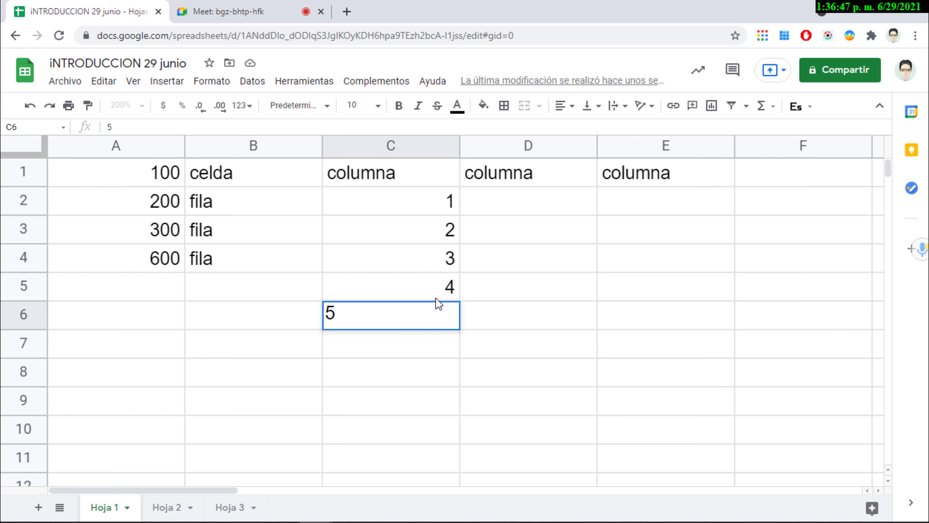
key(BackSpace)
key(Escape)
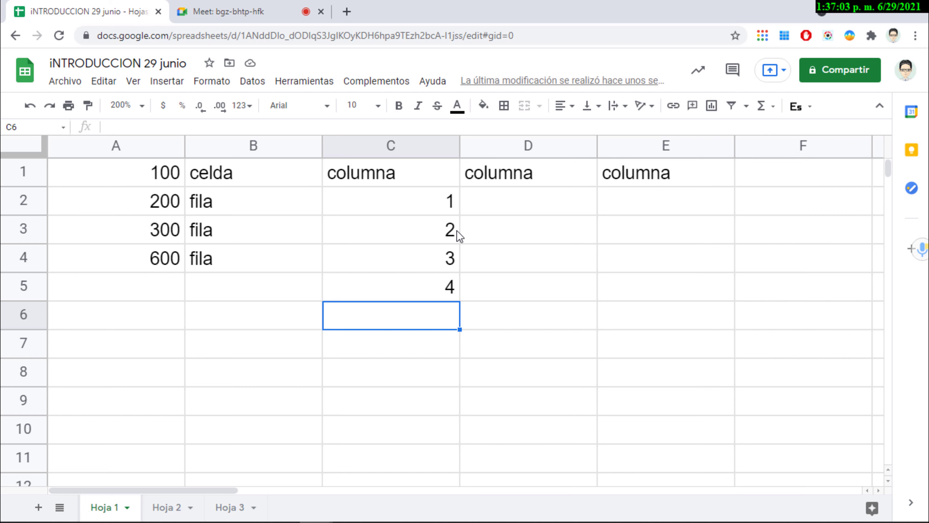
Step: Extend the number series in C2:C5 down to C11 and view the selection's summary calculations
click(448, 201)
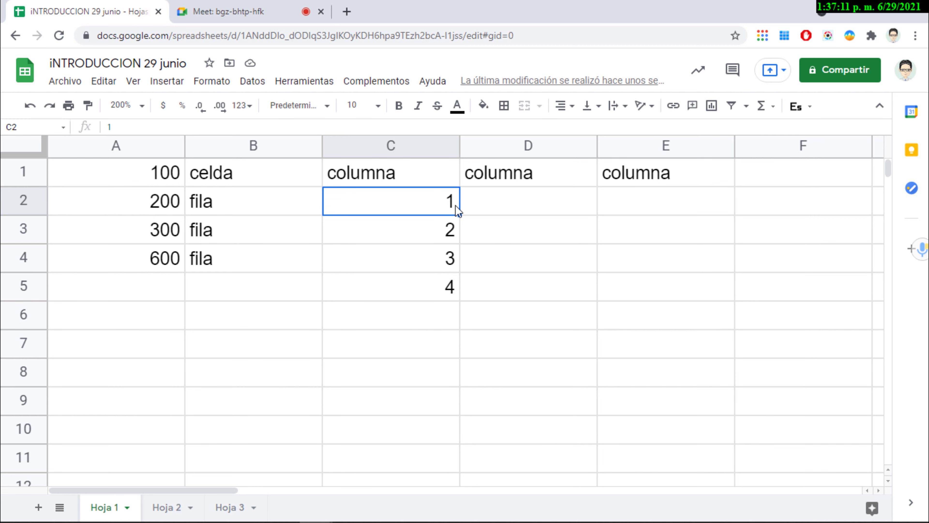
drag(438, 204, 425, 283)
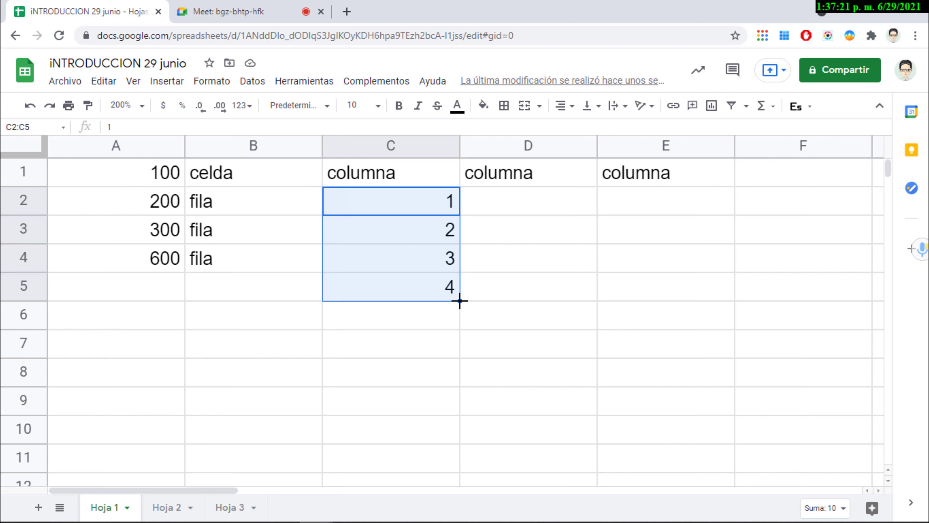
drag(460, 301, 458, 456)
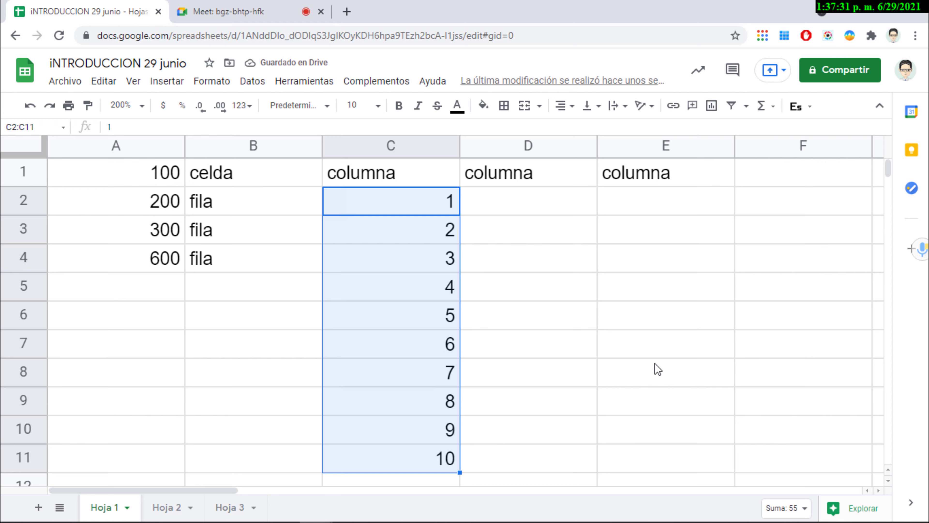
click(802, 508)
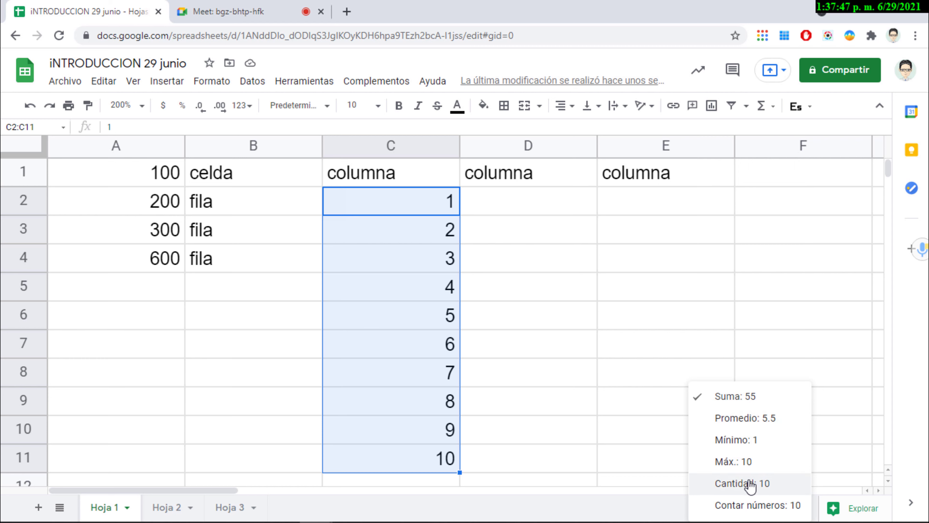
click(887, 167)
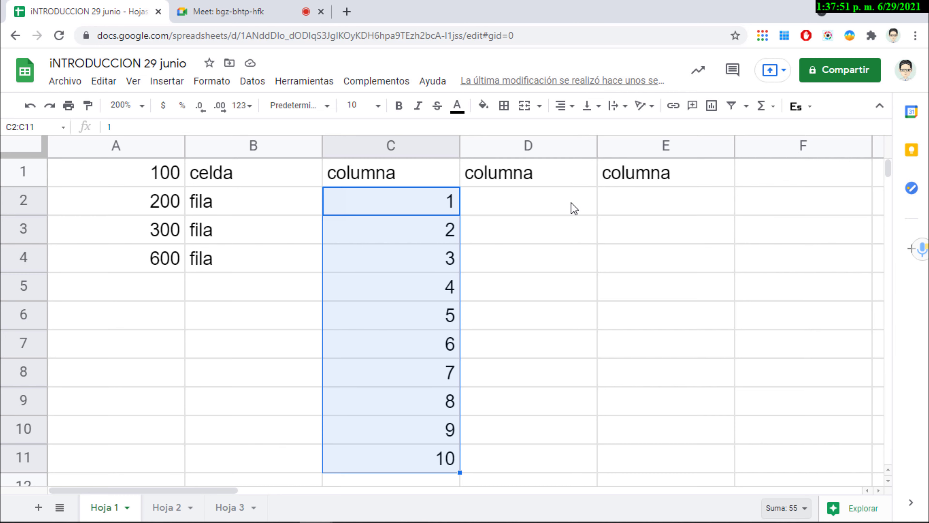
Step: Enter the letters A, B, C and D down column D in cells D2 to D5, correcting the autocompleted entry in D4
click(563, 201)
text(A)
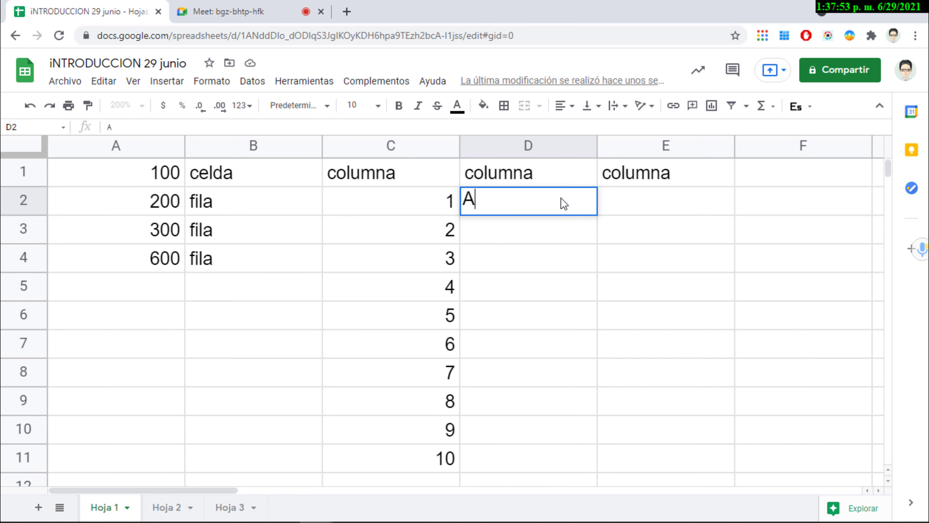
key(Return)
text(B)
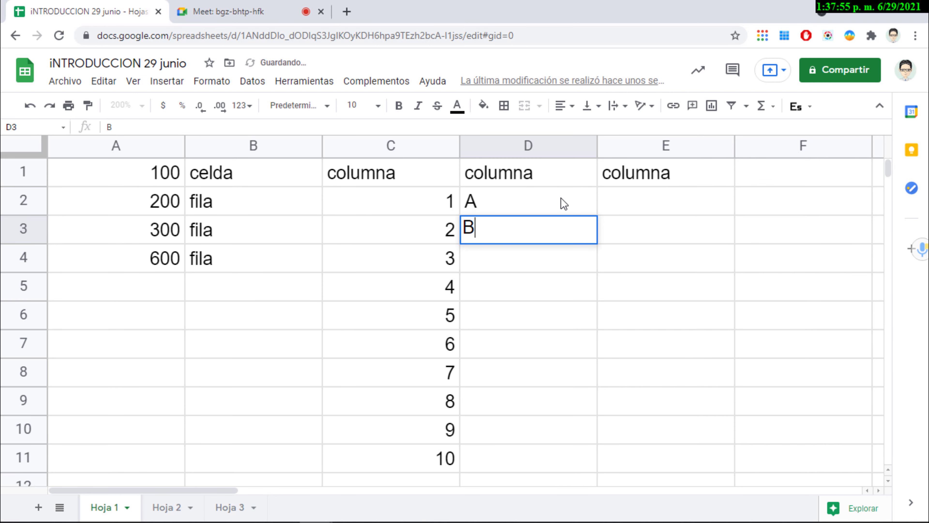
key(Return)
text(c)
key(Return)
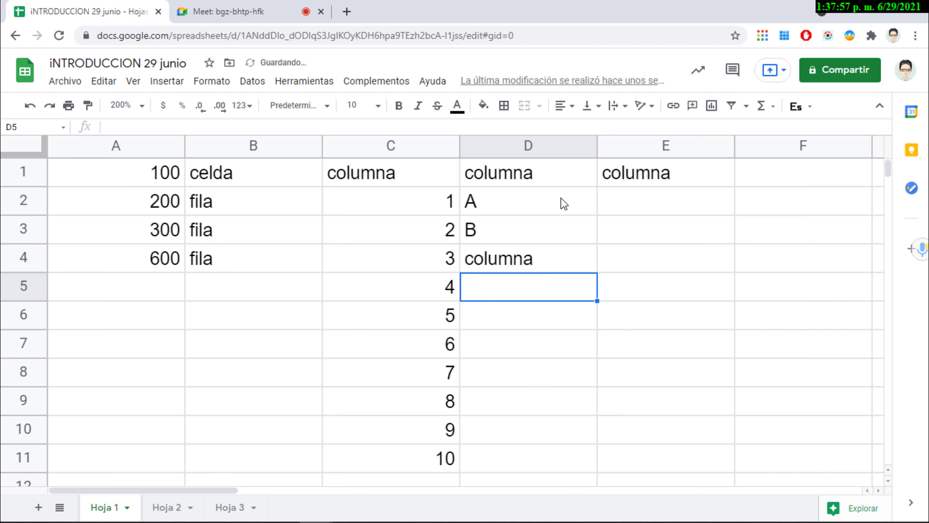
key(Up)
text(C)
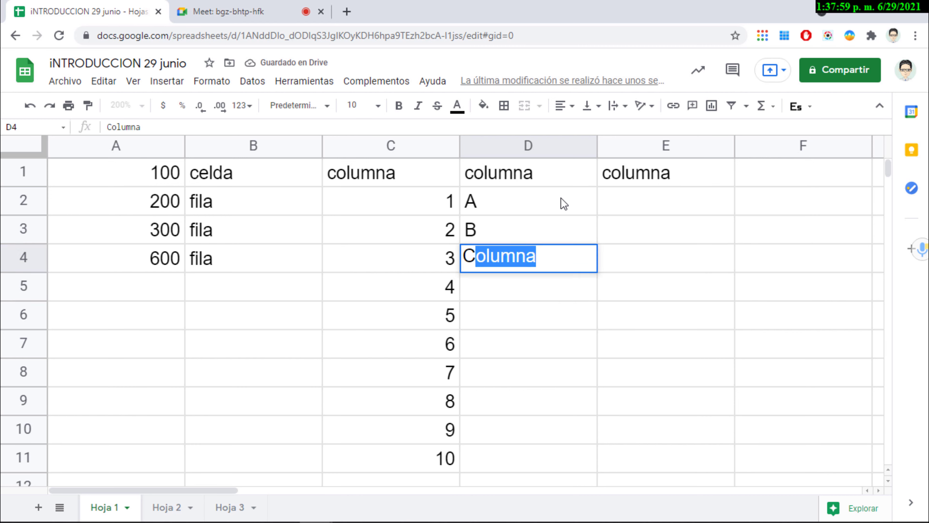
key(Return)
text(D)
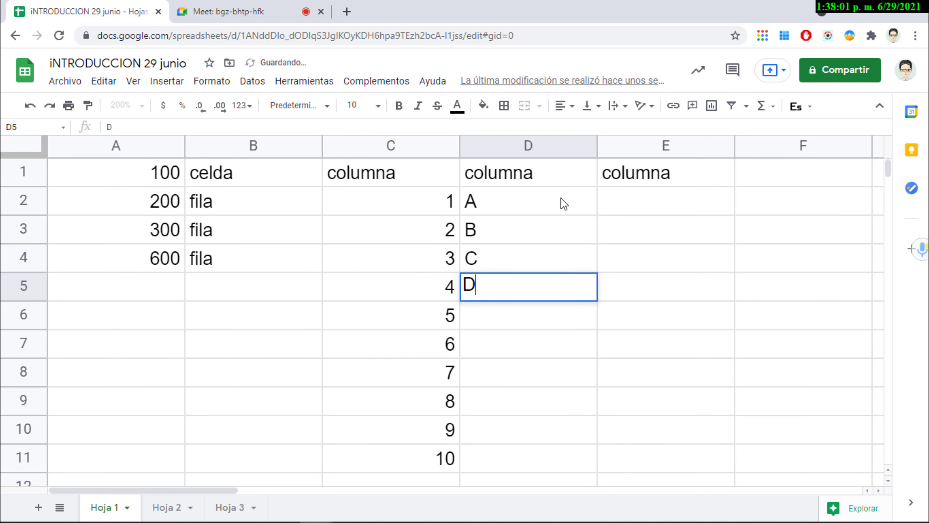
key(Return)
Step: Autofill the letters in D2:D5 down to D11 and deselect the range
drag(546, 203, 554, 290)
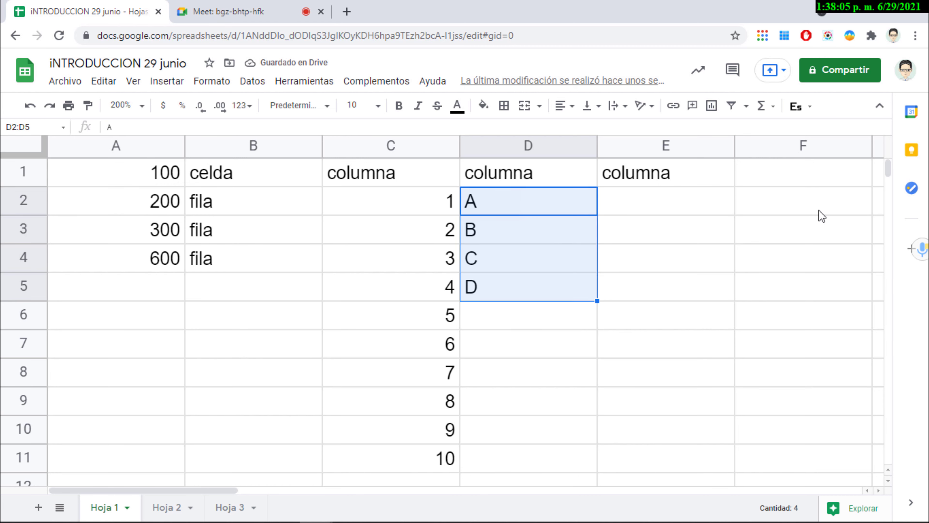
drag(596, 301, 572, 453)
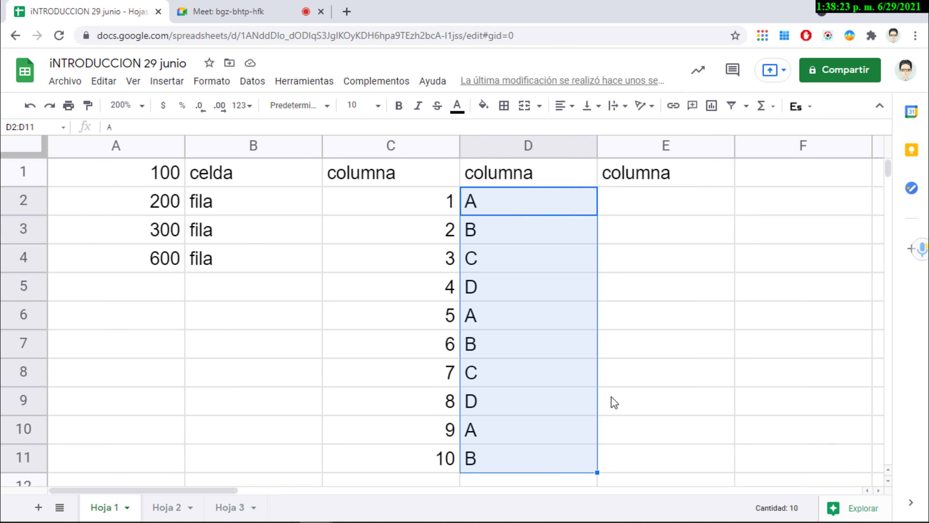
click(673, 315)
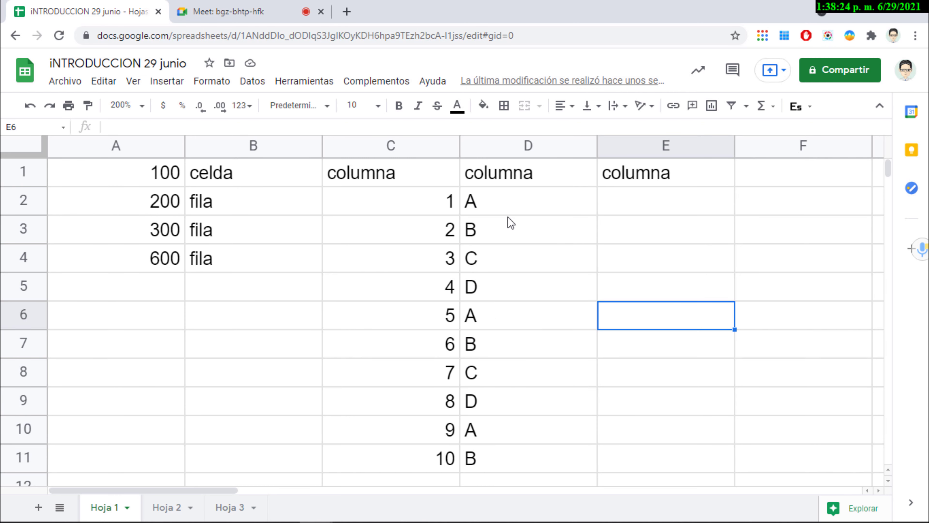
Step: Autofill the single value in C2 across row 2 through F2
click(426, 196)
click(515, 202)
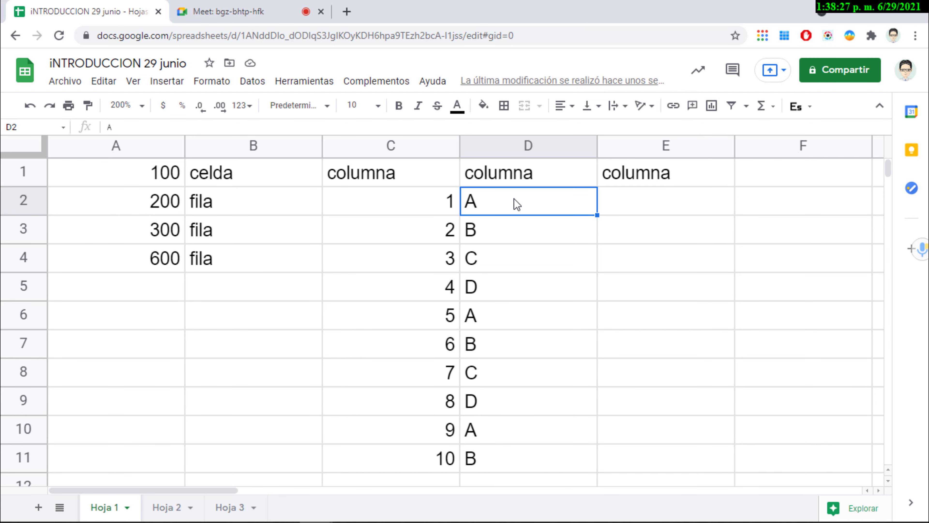
click(437, 202)
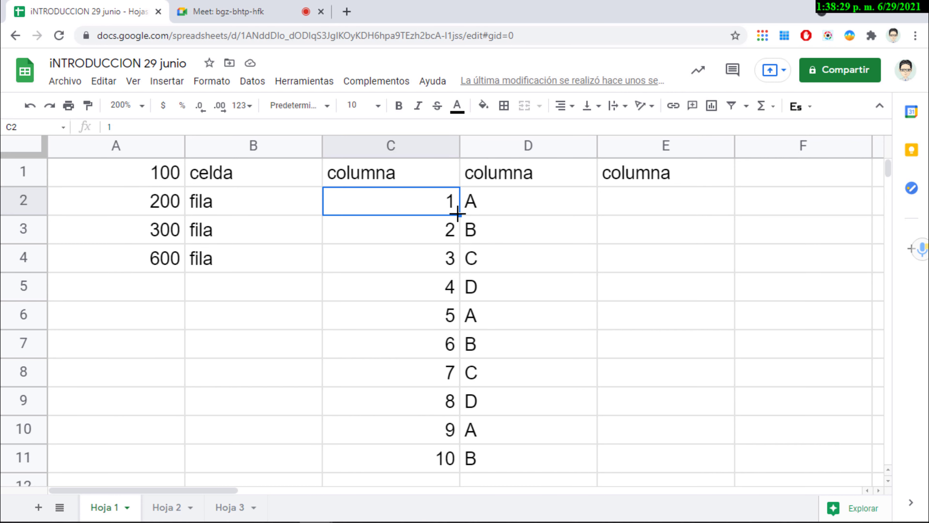
drag(457, 214, 805, 209)
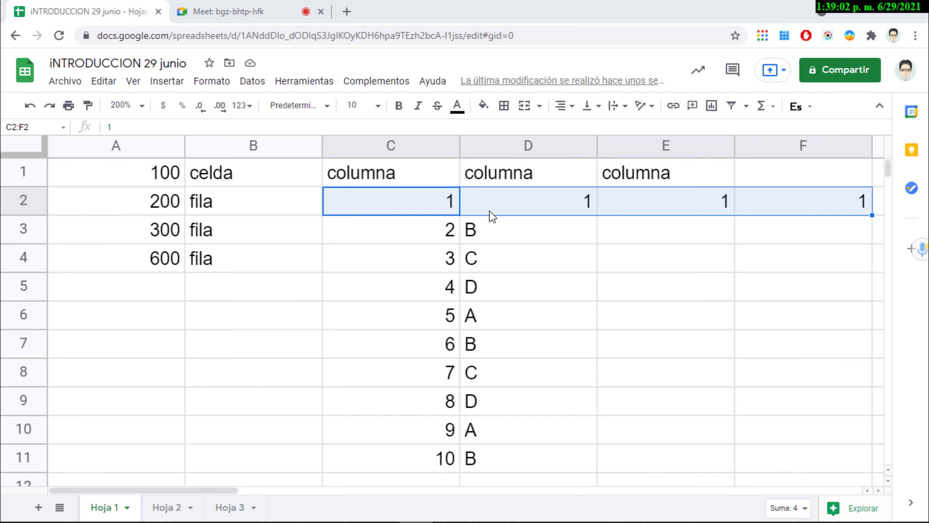
Step: Set the sheet zoom to 100% and enter 2 in D2 and 3 in E2
click(424, 231)
click(446, 201)
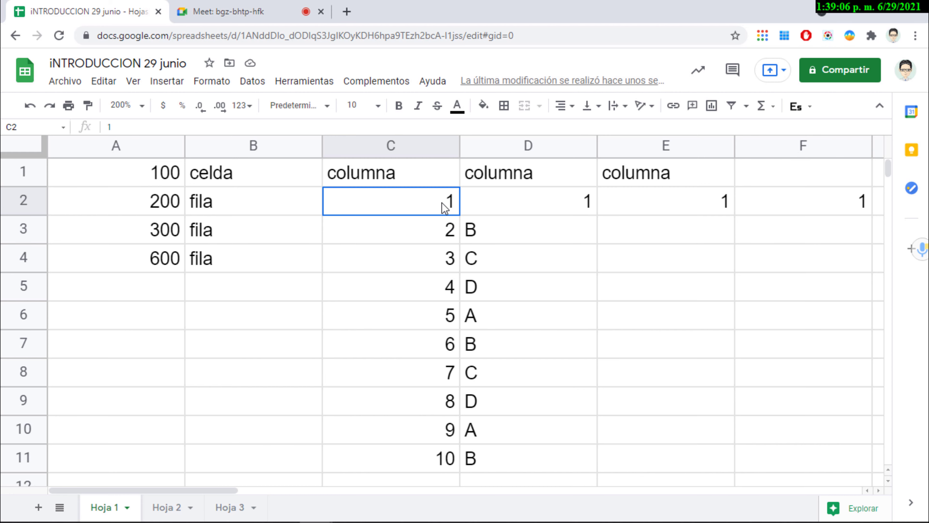
click(536, 200)
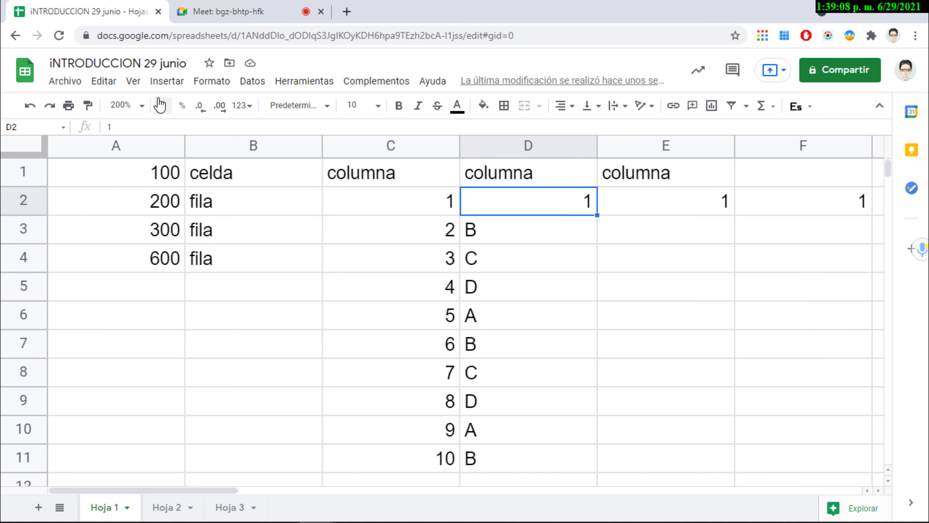
click(143, 106)
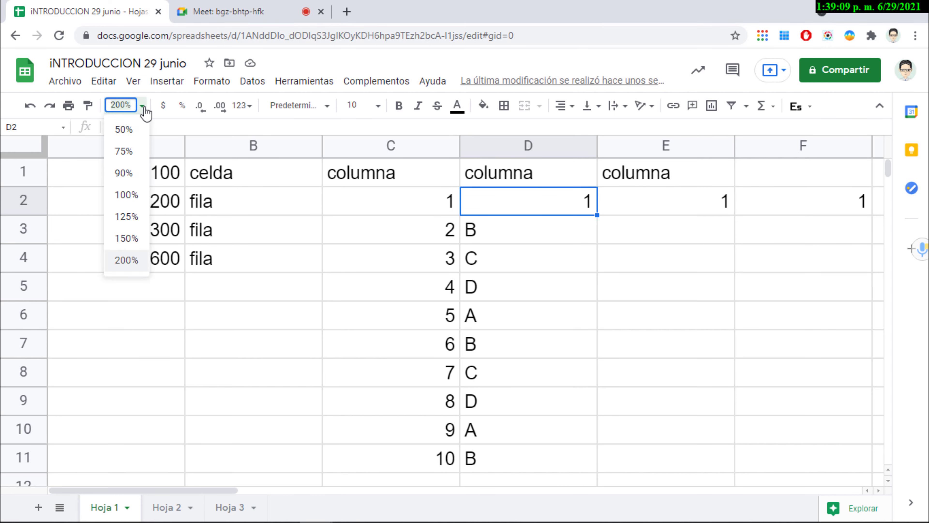
click(126, 194)
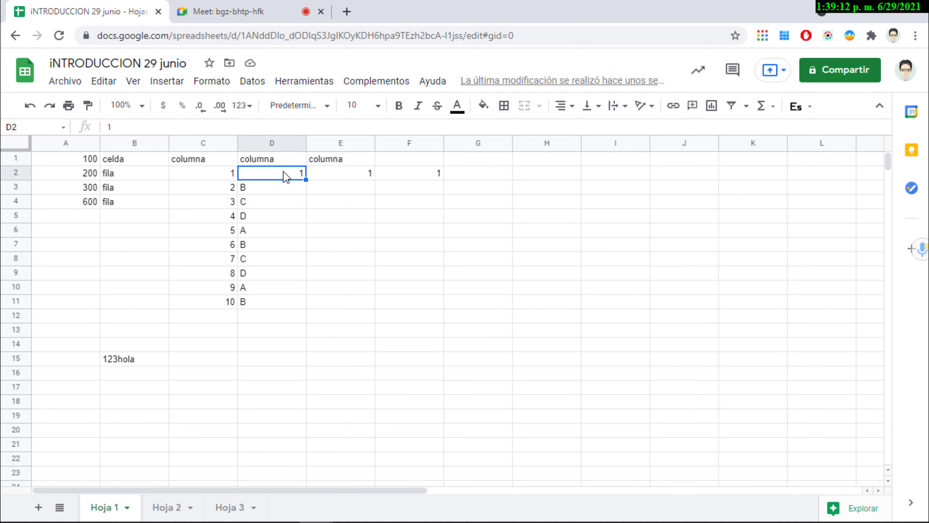
text(2)
key(Tab)
text(3)
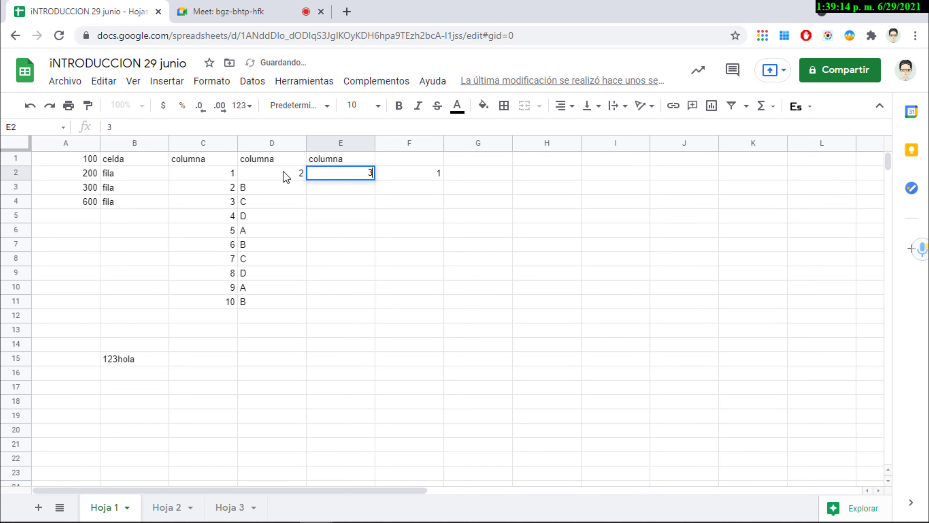
key(Return)
Step: Extend the number series in C2:E2 across row 2 to K2 and deselect the range
drag(206, 177, 355, 179)
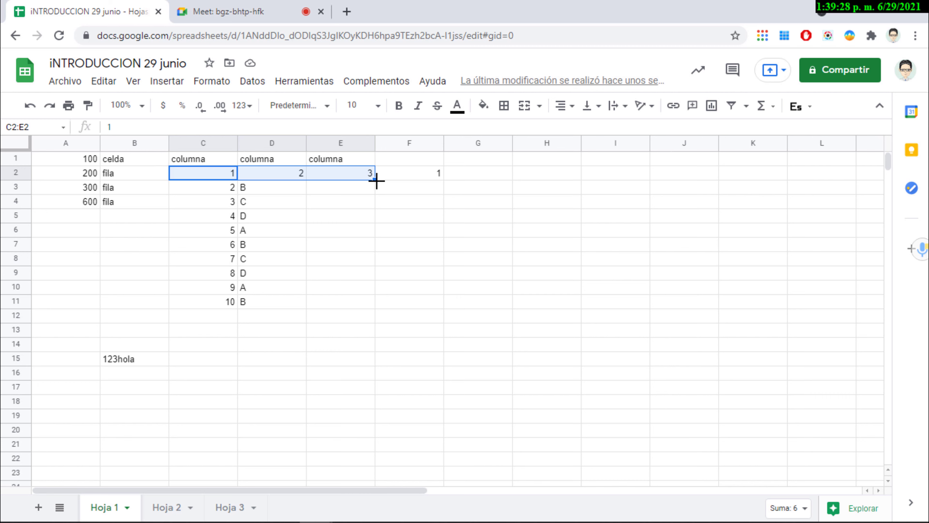
drag(376, 180, 780, 175)
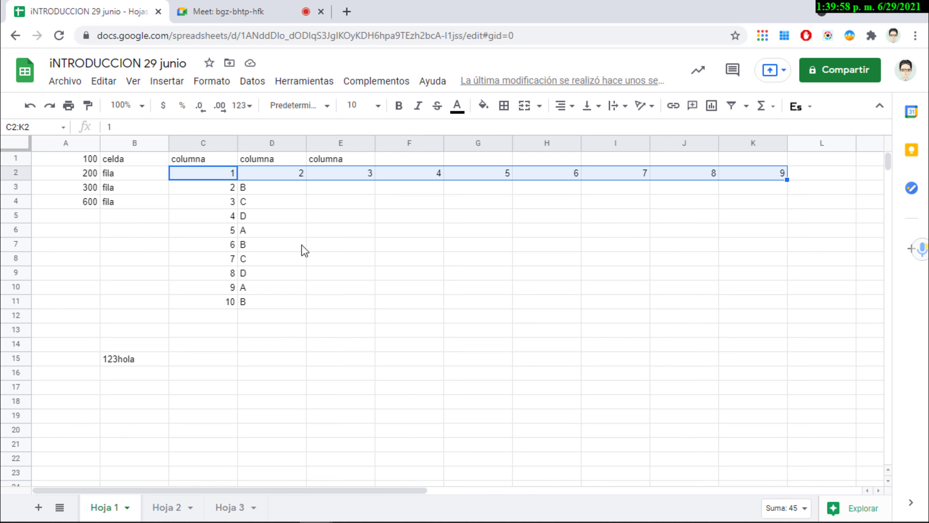
click(262, 276)
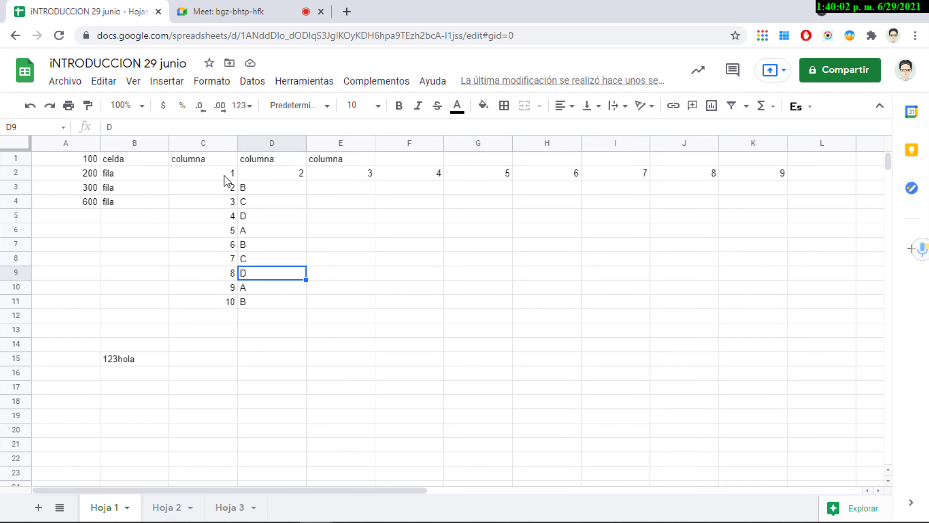
Step: Select a range of letters in column D, move on to cells F3, F5 and F6, and set the sheet zoom to 200%
drag(251, 185, 259, 285)
click(384, 197)
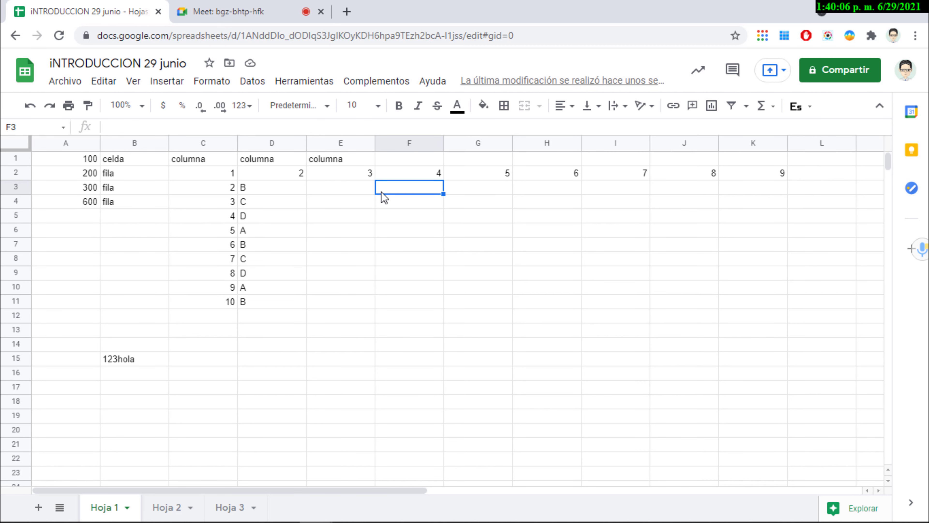
double_click(386, 215)
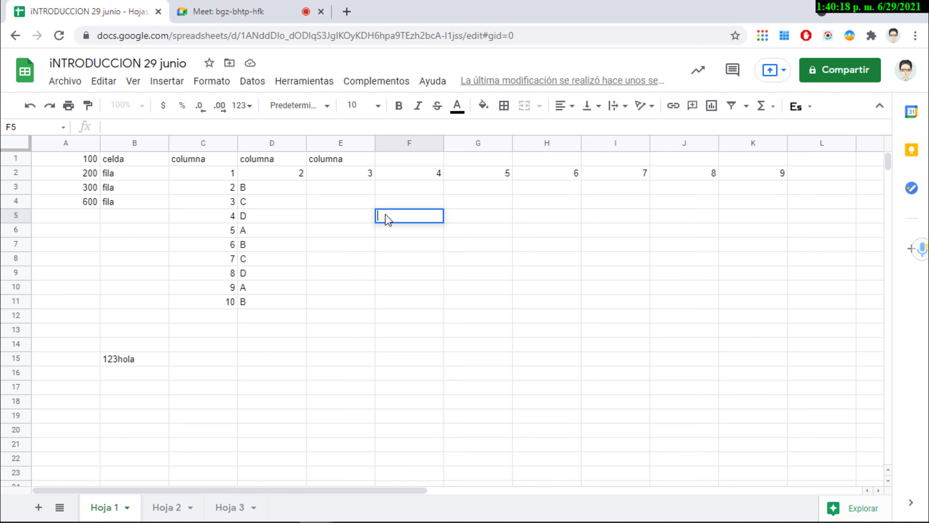
click(379, 229)
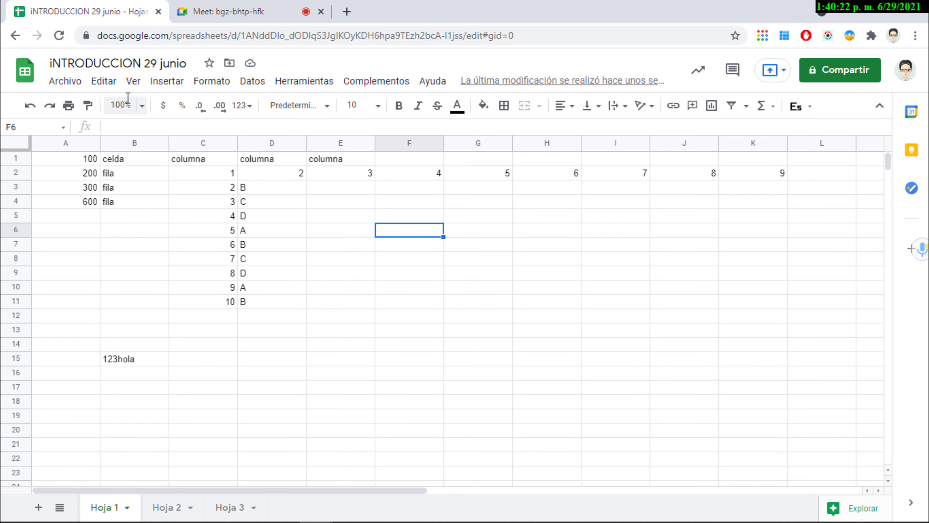
click(142, 107)
click(127, 260)
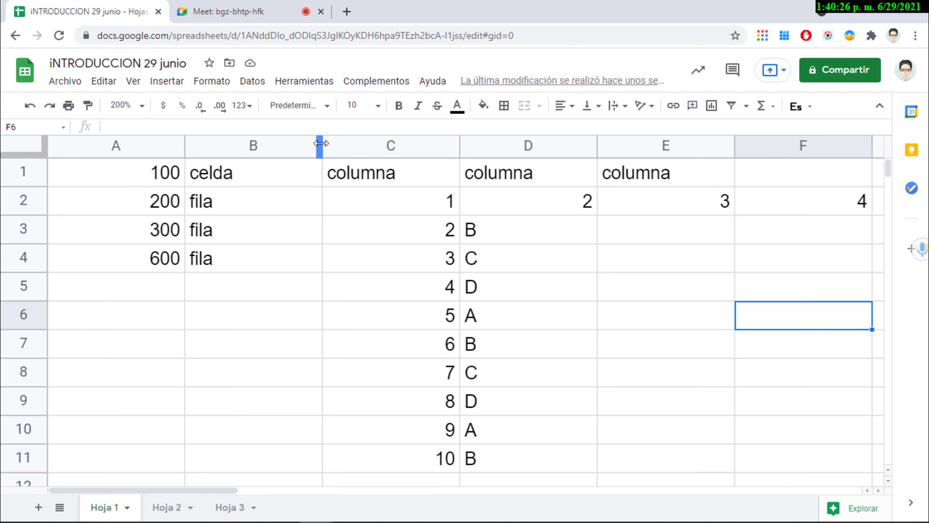
Step: Narrow column B until it just fits its text, and increase the height of row 4
drag(320, 144, 238, 137)
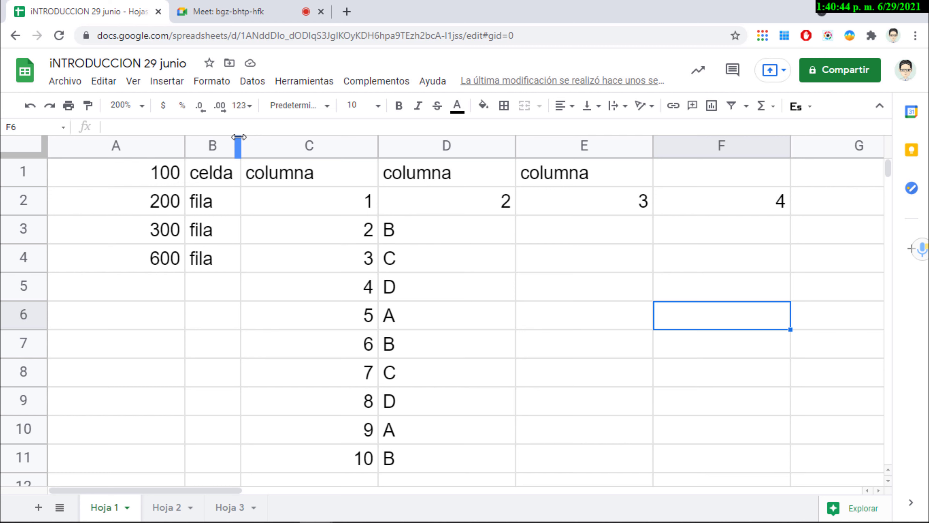
mouse_move(238, 137)
mouse_down()
mouse_move(296, 132)
mouse_move(244, 137)
mouse_up()
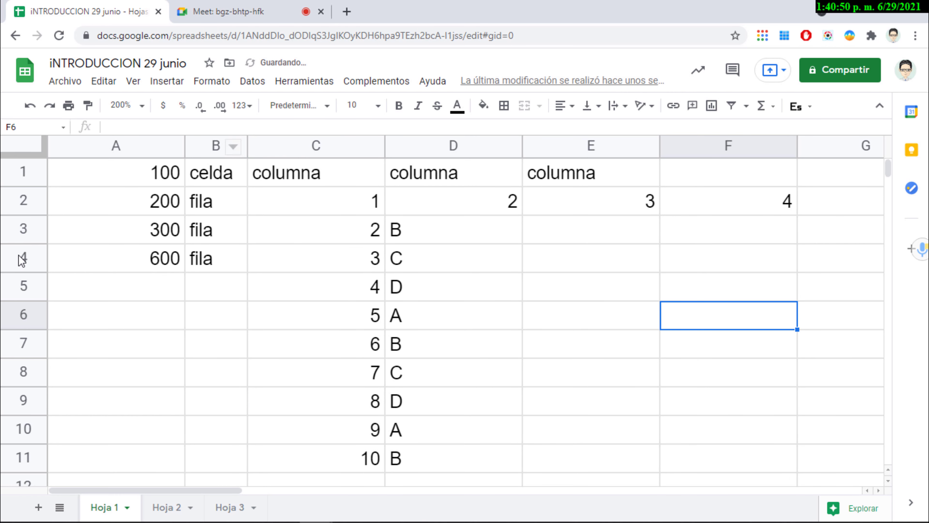
drag(23, 270, 24, 319)
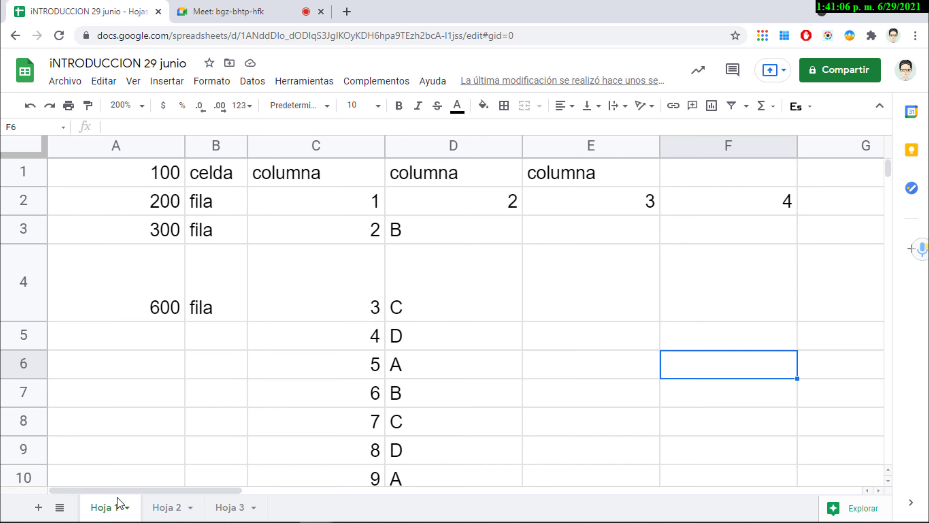
Step: Rename the sheet Hoja 1 as Abril and the sheet Hoja 2 as Mayo
right_click(110, 511)
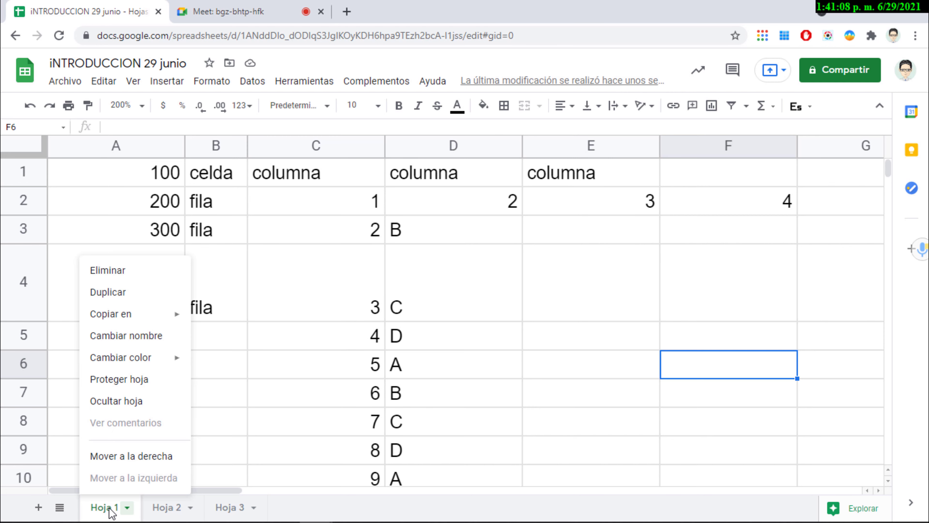
click(138, 336)
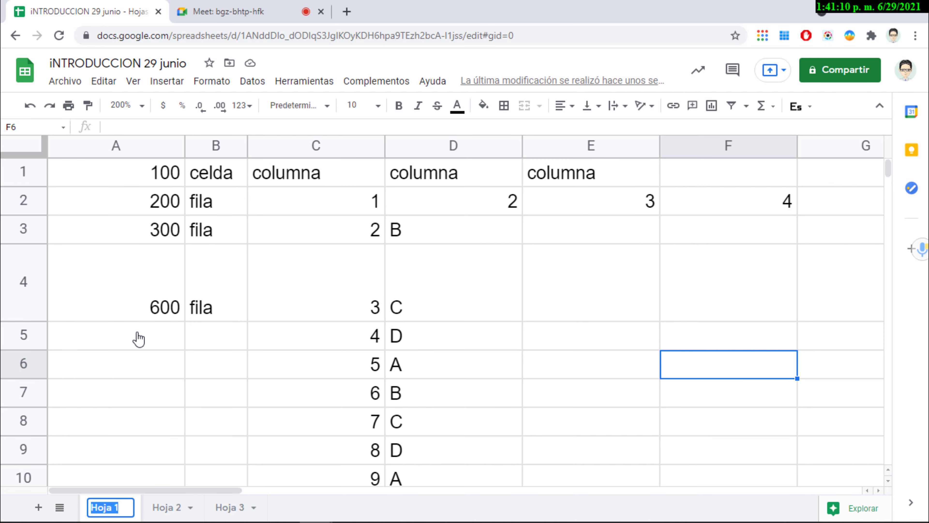
text(Abril)
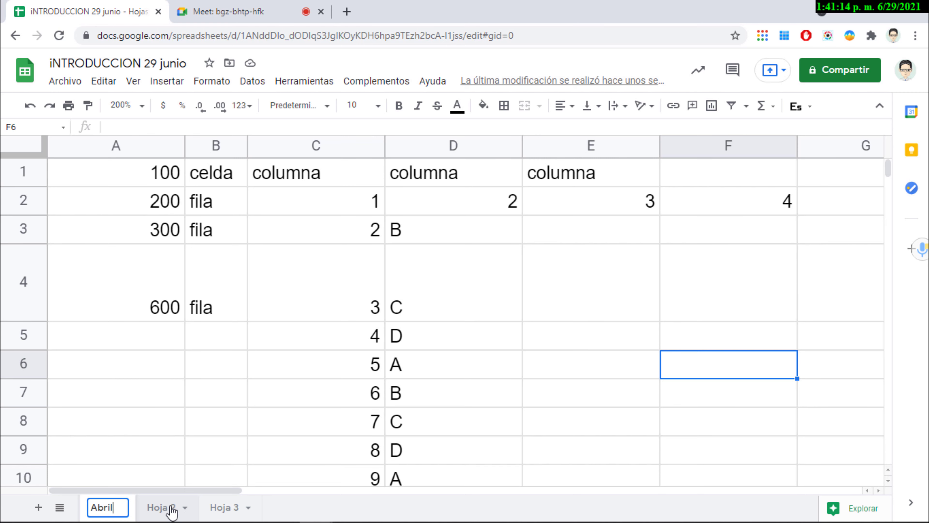
click(178, 509)
click(179, 510)
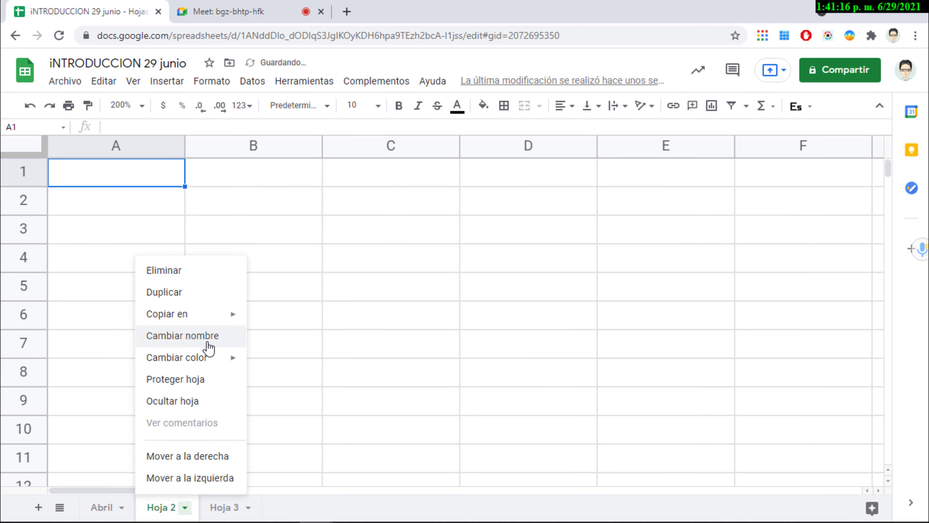
click(194, 341)
text(Mayo)
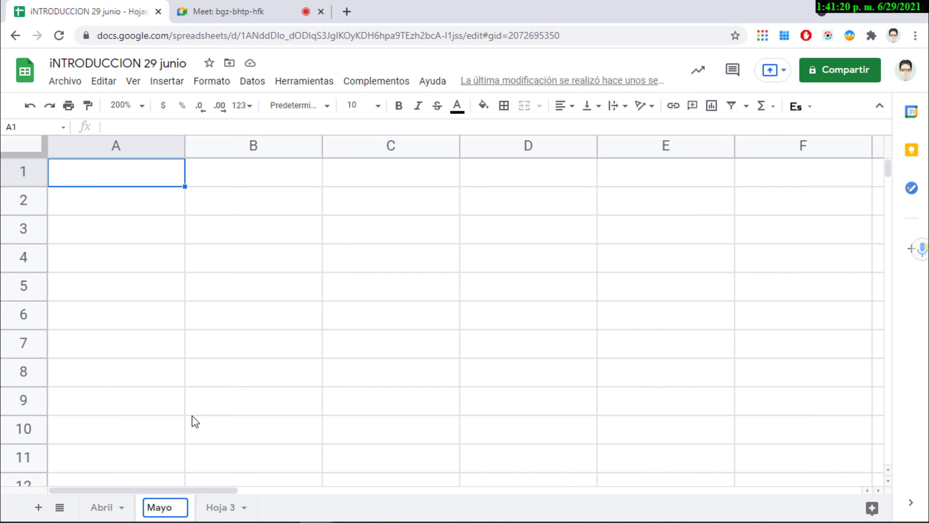
Step: Rename the sheet Hoja 3 as Junio
right_click(225, 509)
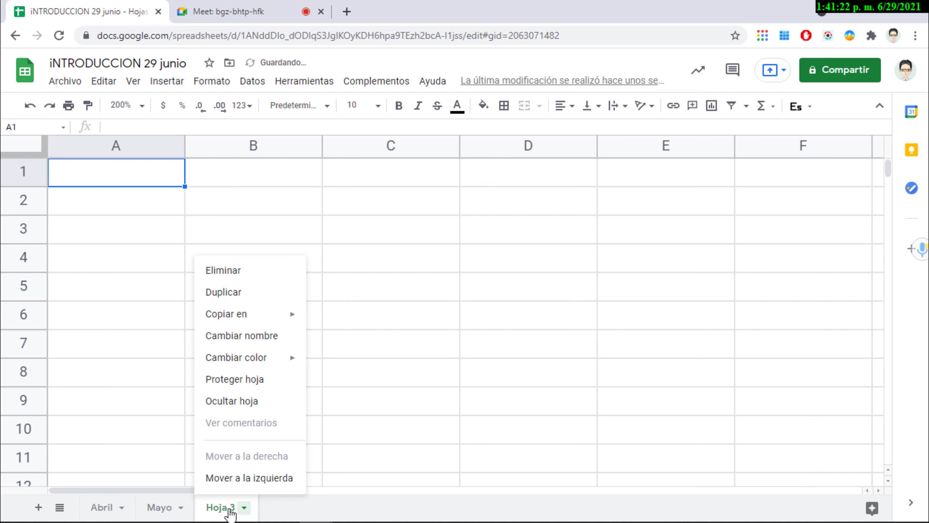
click(250, 335)
text(N)
key(BackSpace)
text(4)
key(BackSpace)
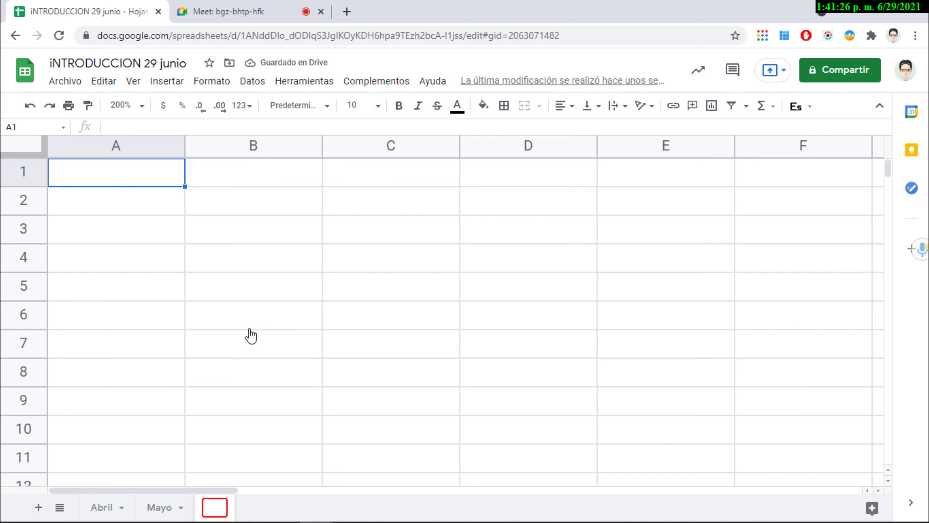
text(Junio)
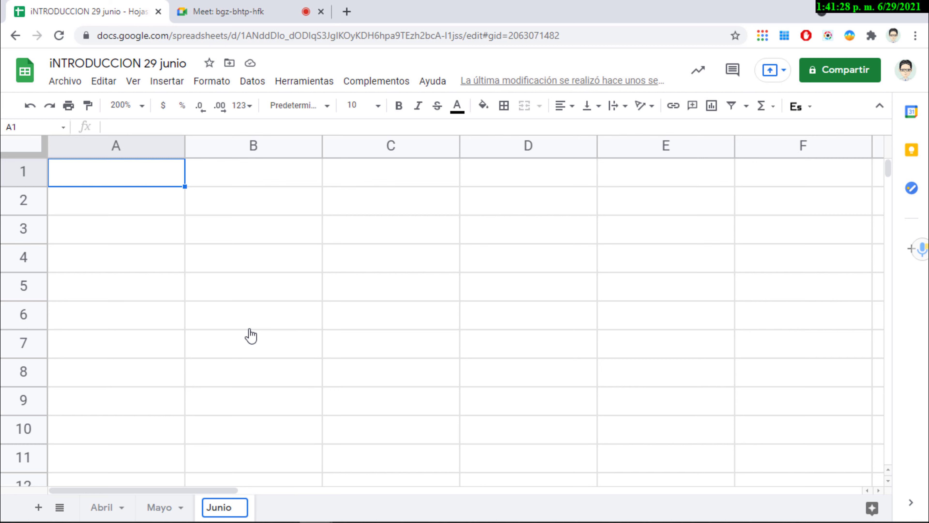
key(Return)
Step: Add a new sheet after Junio and name it Diciembre
click(224, 512)
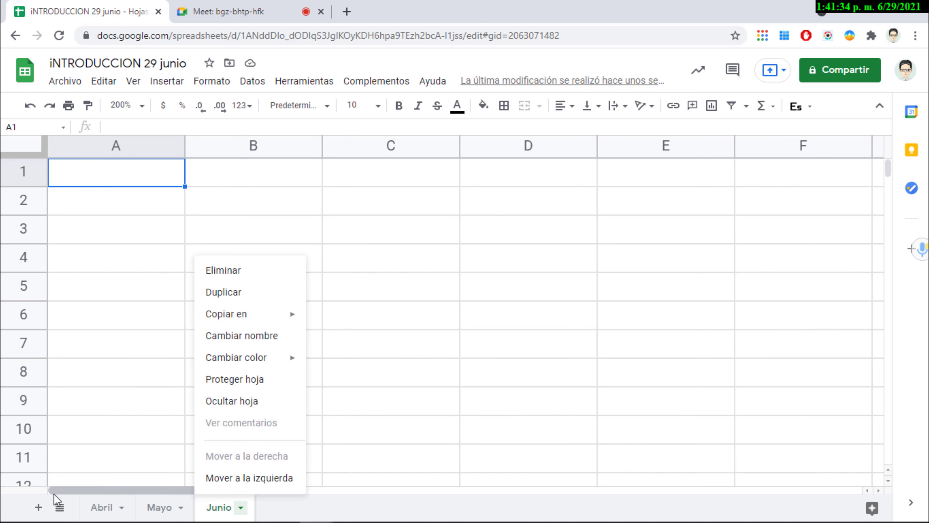
click(39, 507)
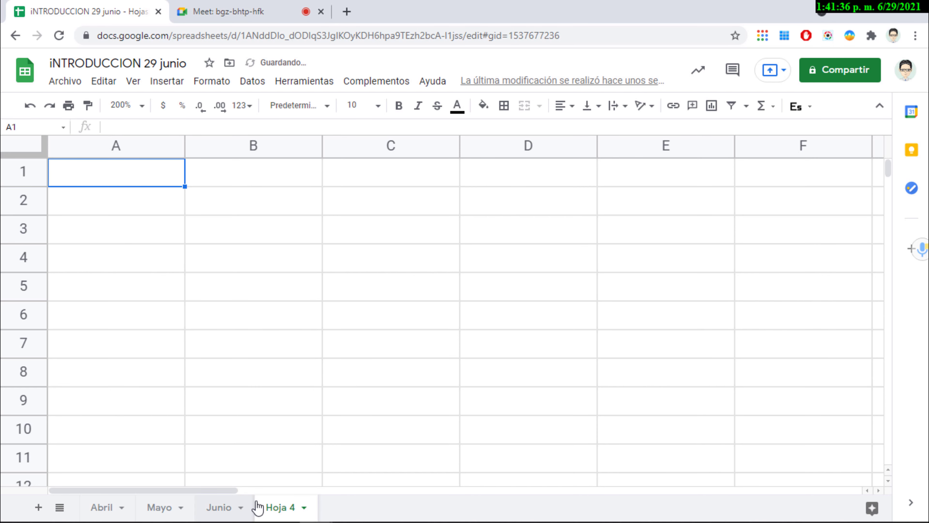
click(304, 507)
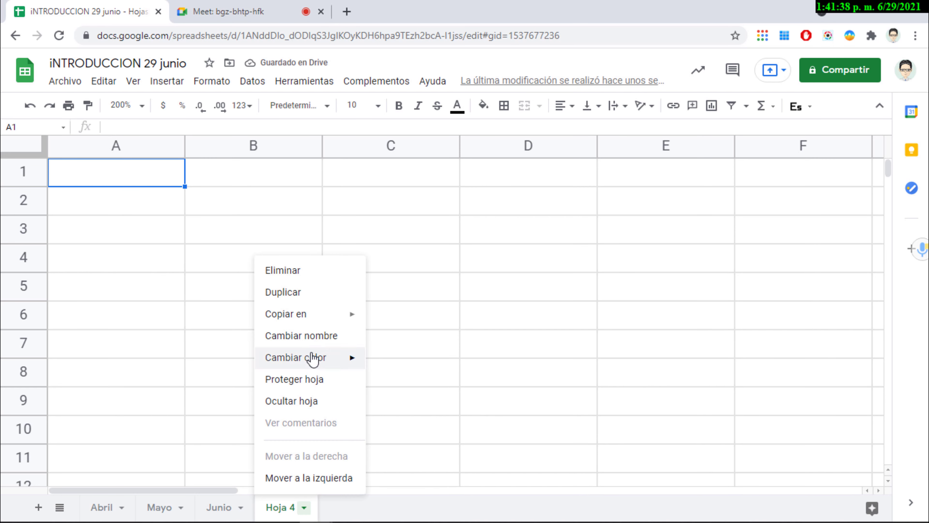
click(312, 344)
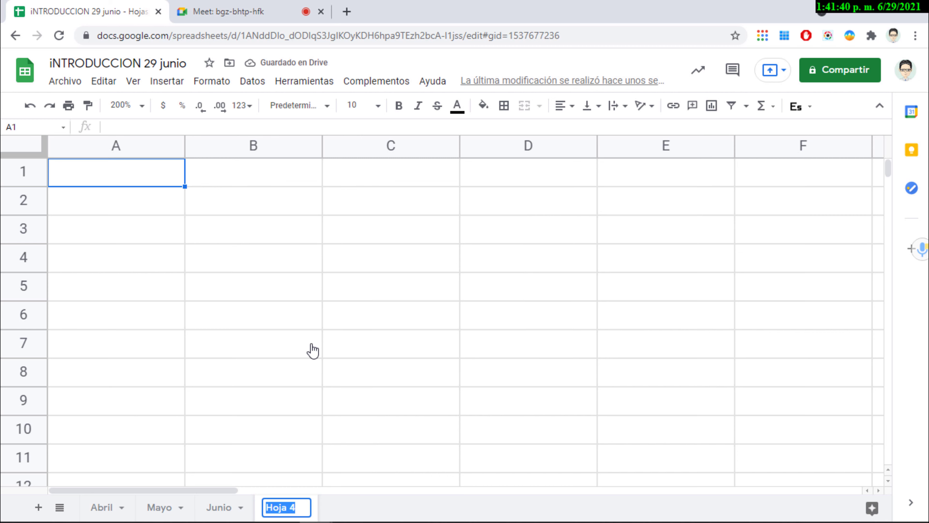
text(Diciembre)
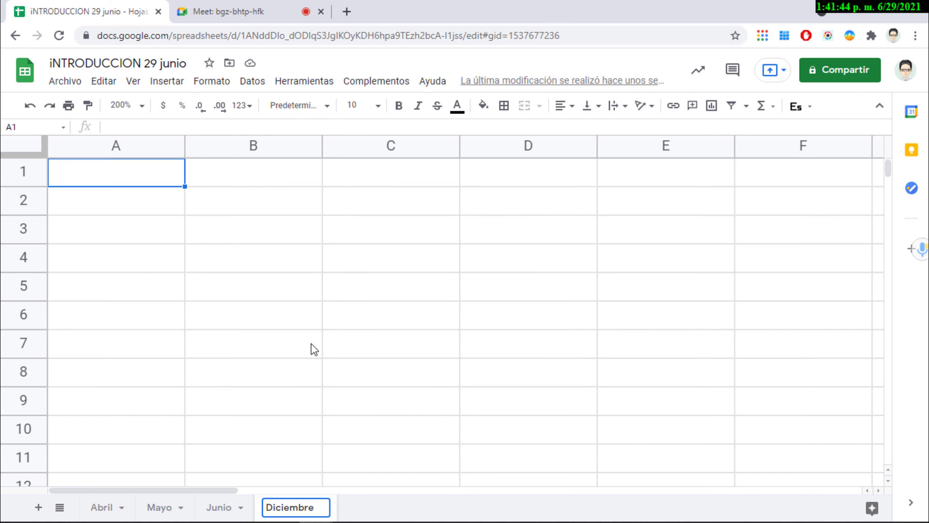
click(313, 349)
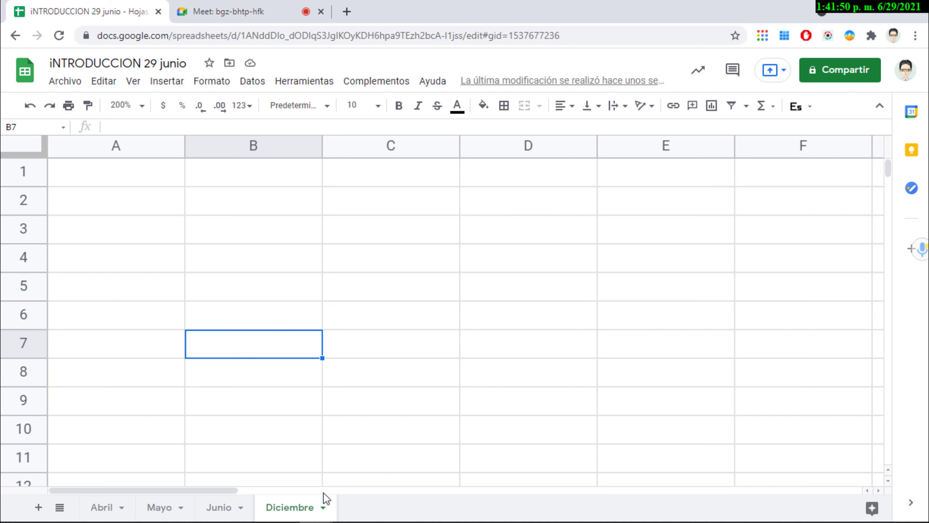
Step: Duplicate the Diciembre sheet and review the sheet options available on the original
click(323, 509)
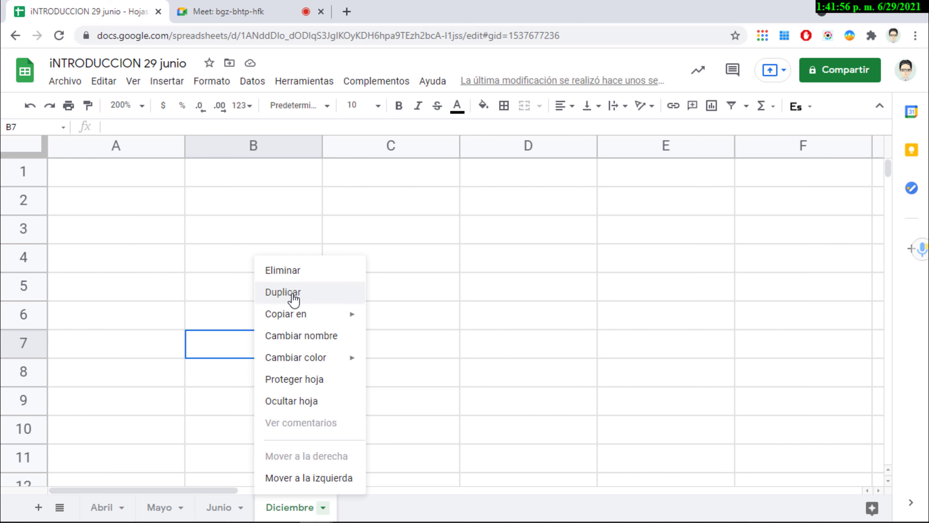
click(294, 297)
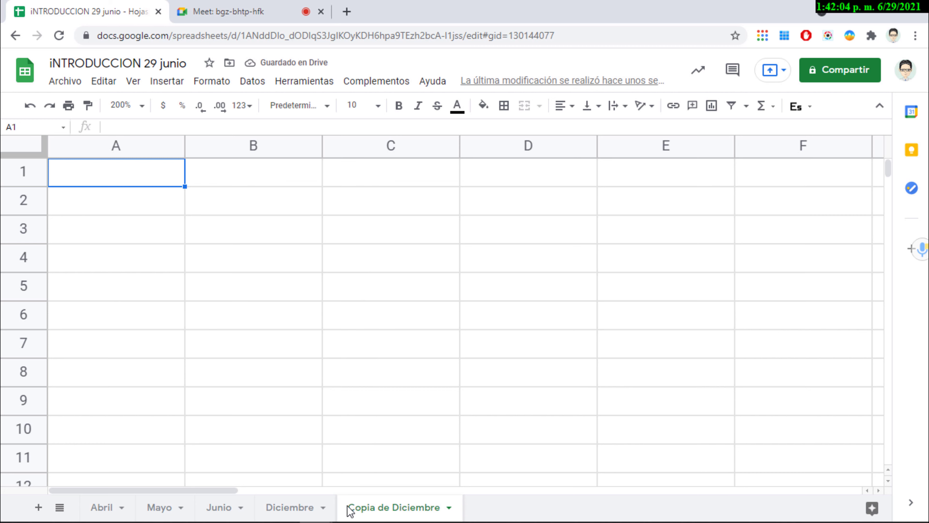
click(324, 509)
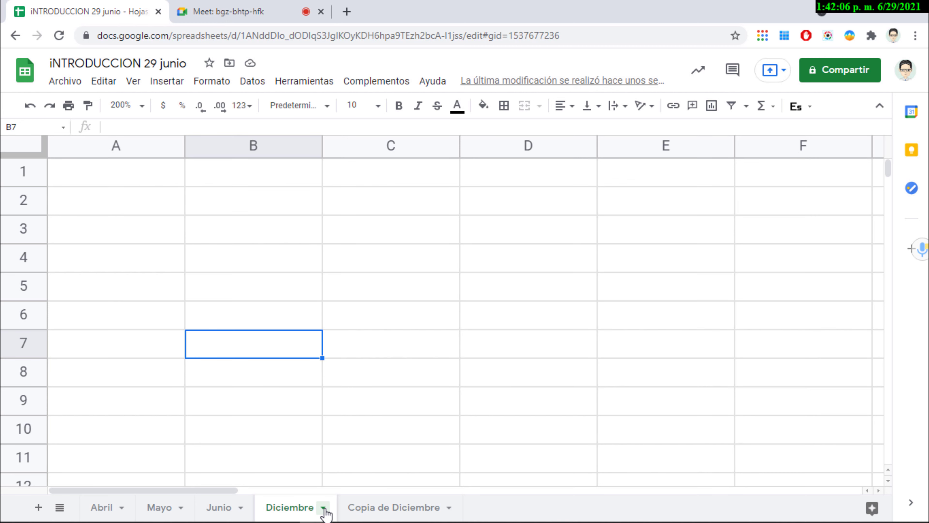
click(324, 509)
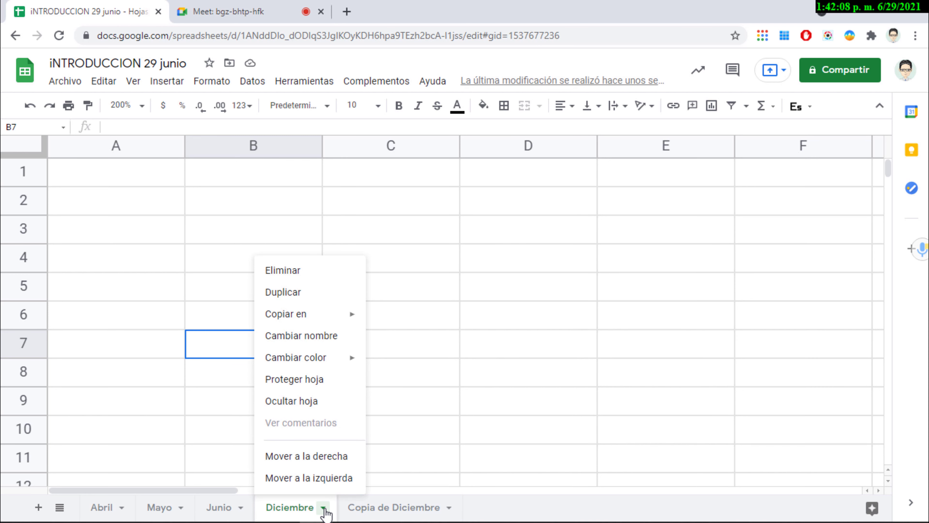
mouse_move(331, 323)
click(504, 442)
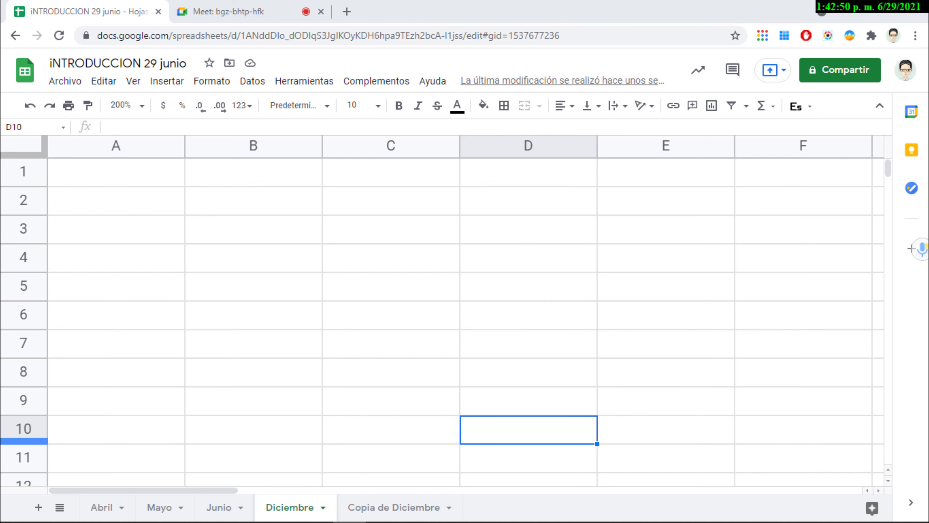
Step: Look through each sheet of the workbook, return to Abril and view the list of all sheets
click(161, 510)
click(110, 508)
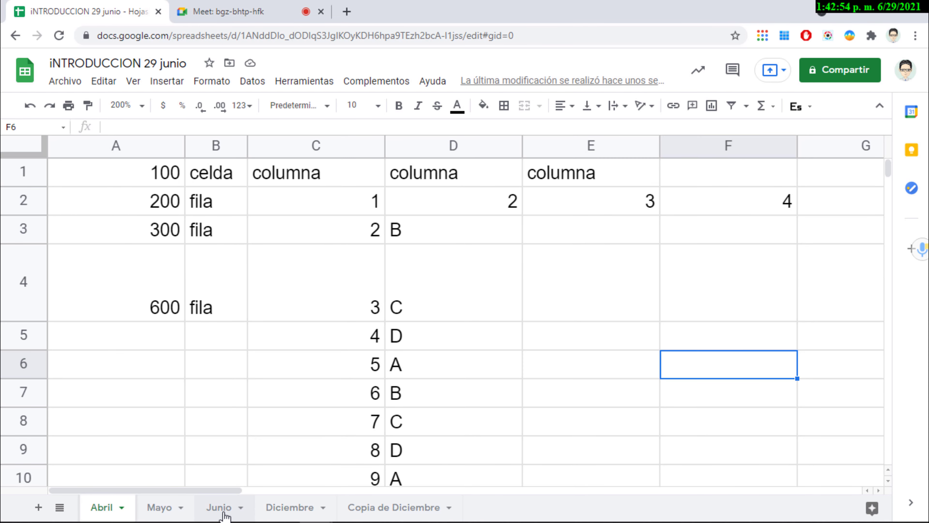
click(230, 509)
click(294, 511)
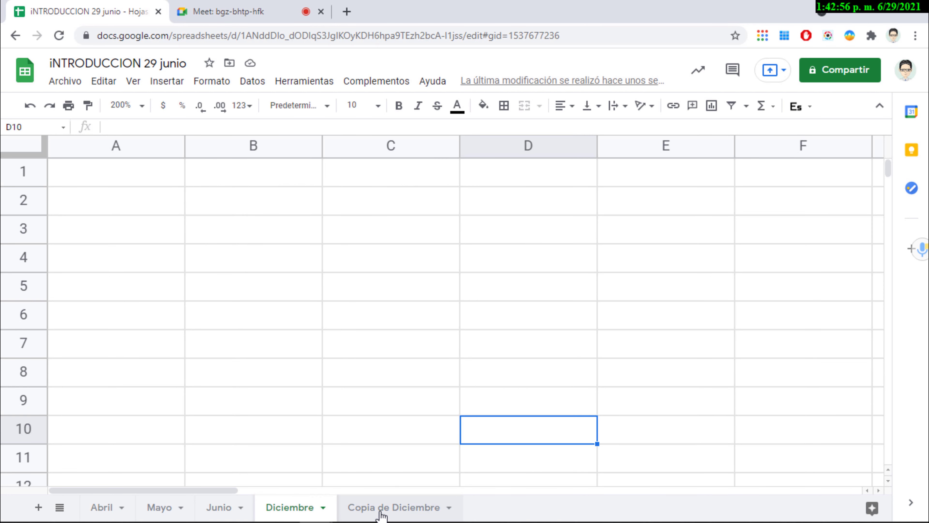
click(379, 513)
click(104, 508)
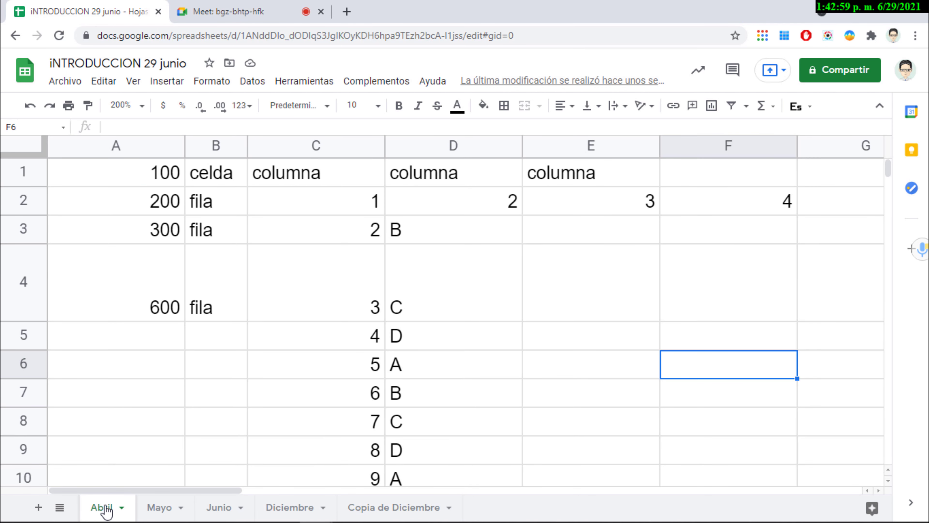
click(59, 507)
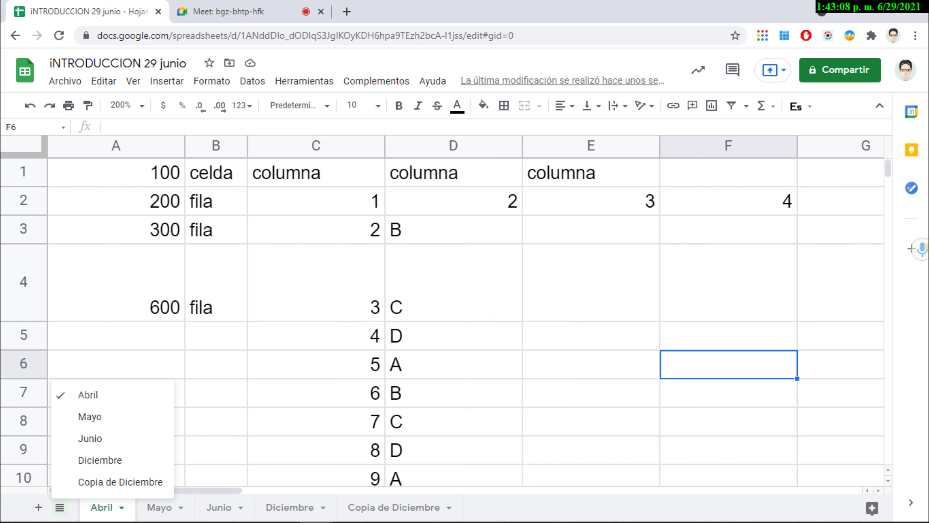
key(alt+Tab)
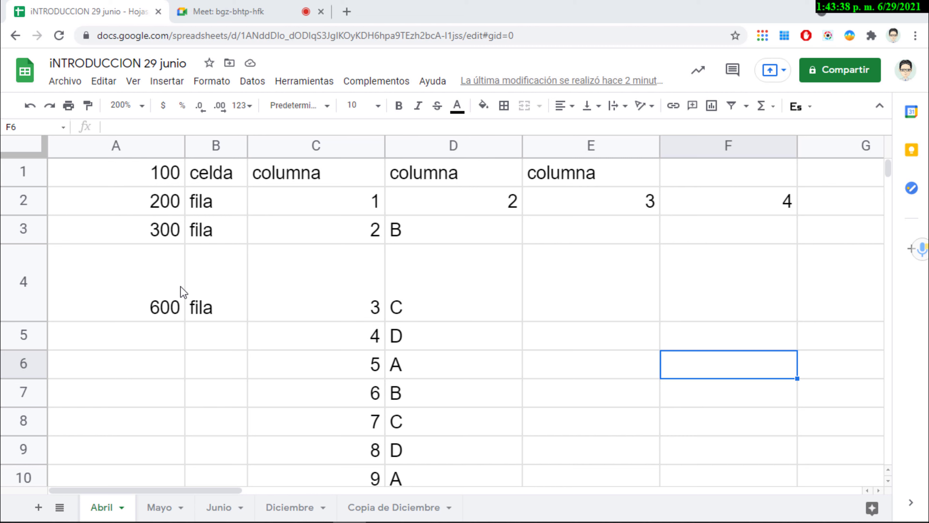
Step: Select the non-adjacent cells A2, A4 and D2 together on the Abril sheet
click(145, 207)
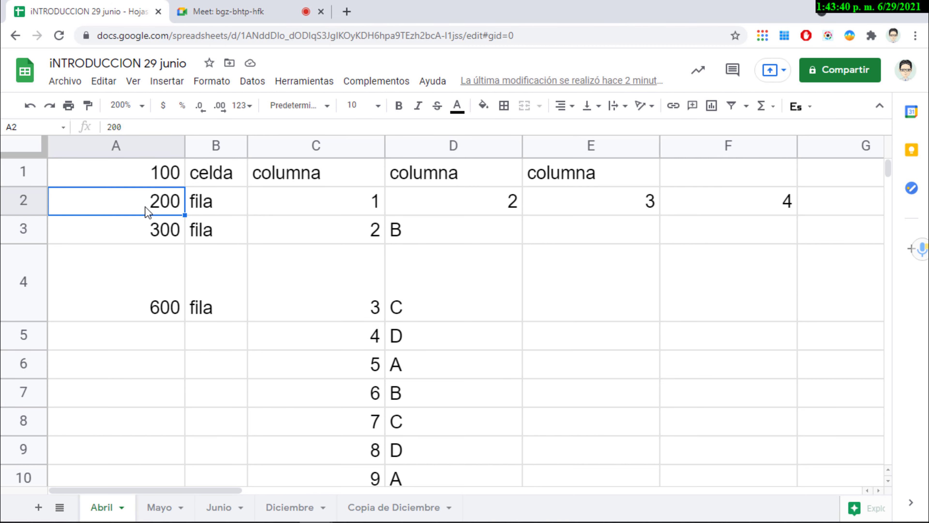
ctrl+click(156, 294)
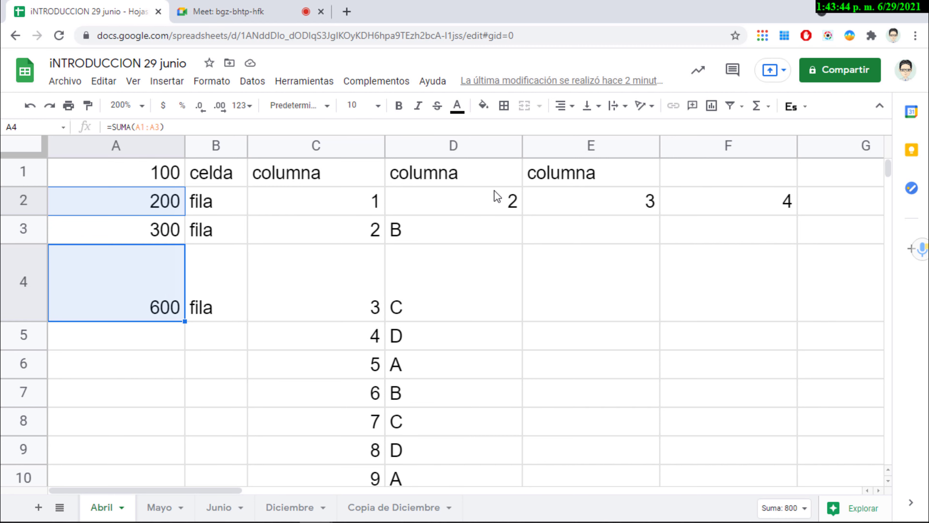
ctrl+click(498, 211)
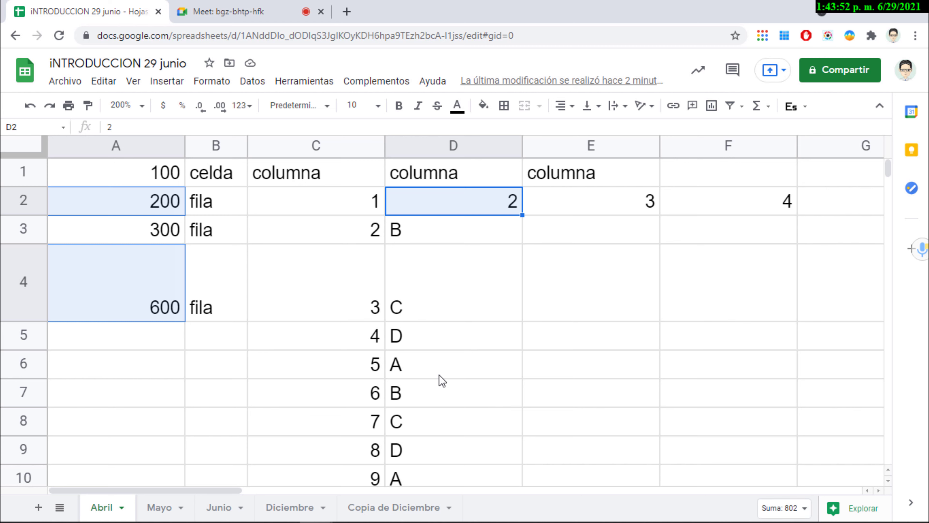
Step: Try to copy the non-adjacent cells A2, A4 and D2 together and paste them at E4
click(133, 202)
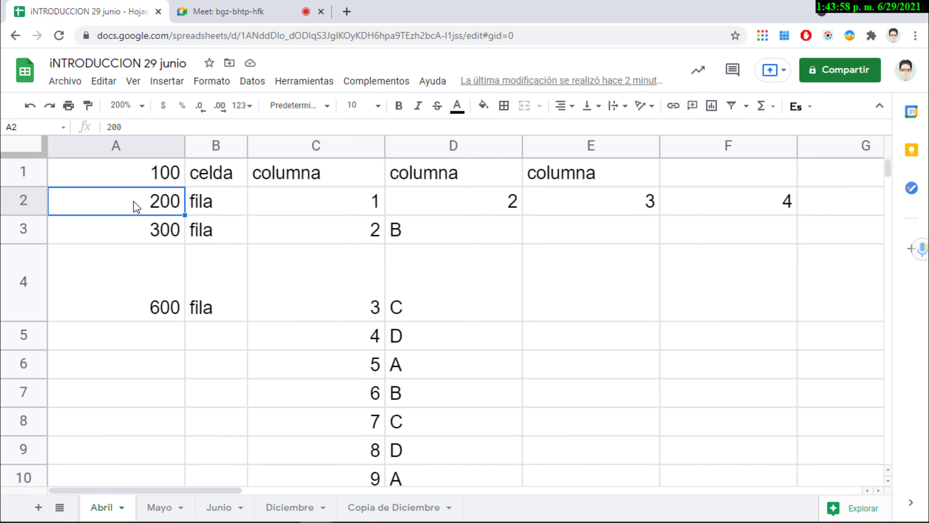
ctrl+click(142, 274)
ctrl+click(419, 200)
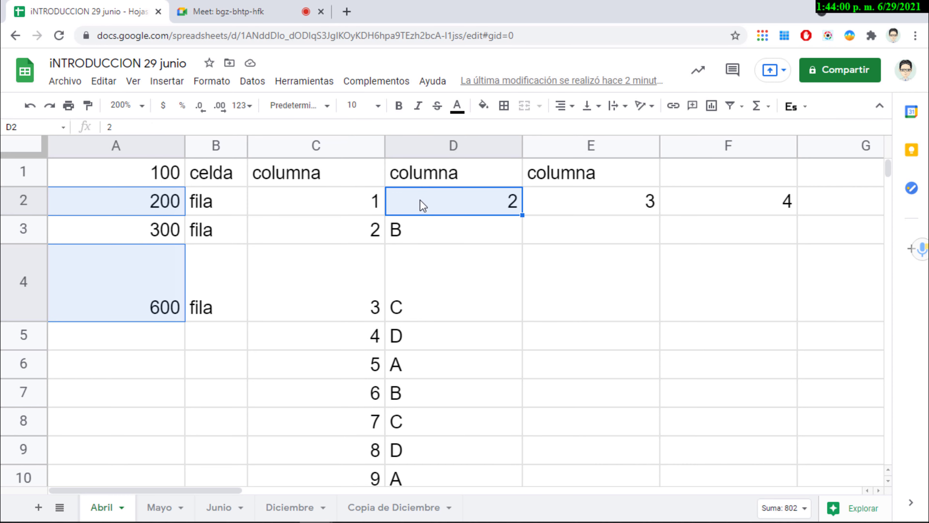
right_click(419, 200)
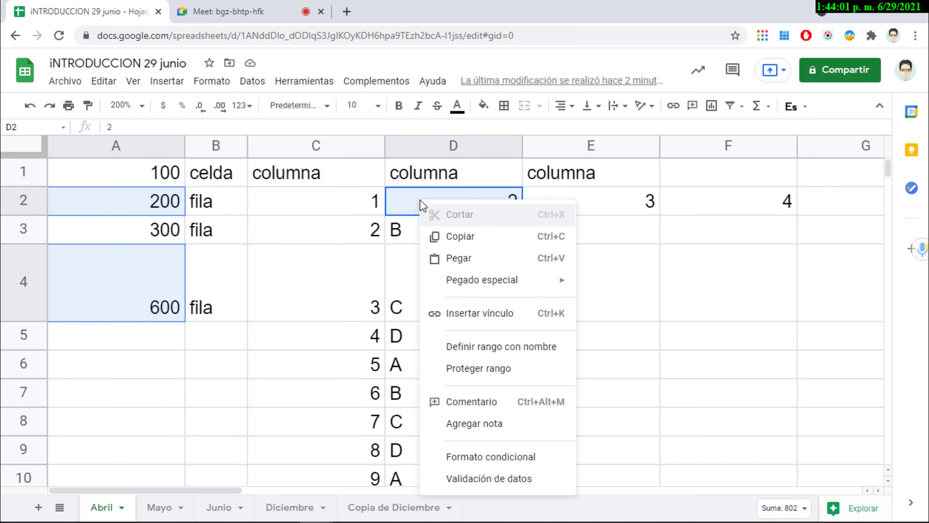
click(471, 238)
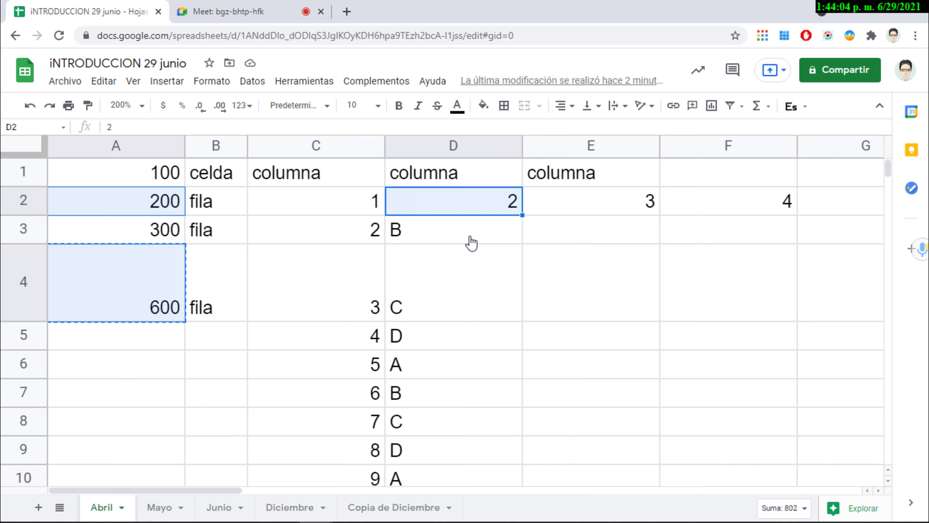
click(585, 276)
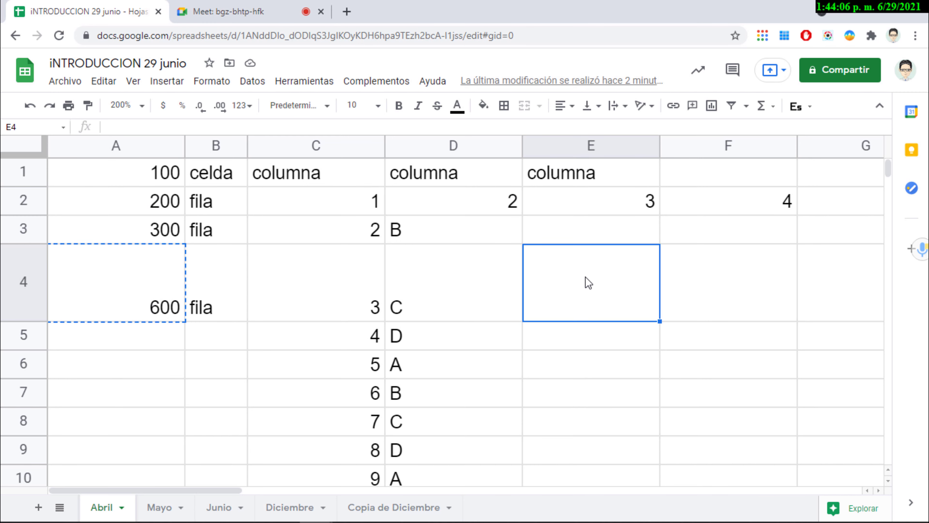
right_click(585, 277)
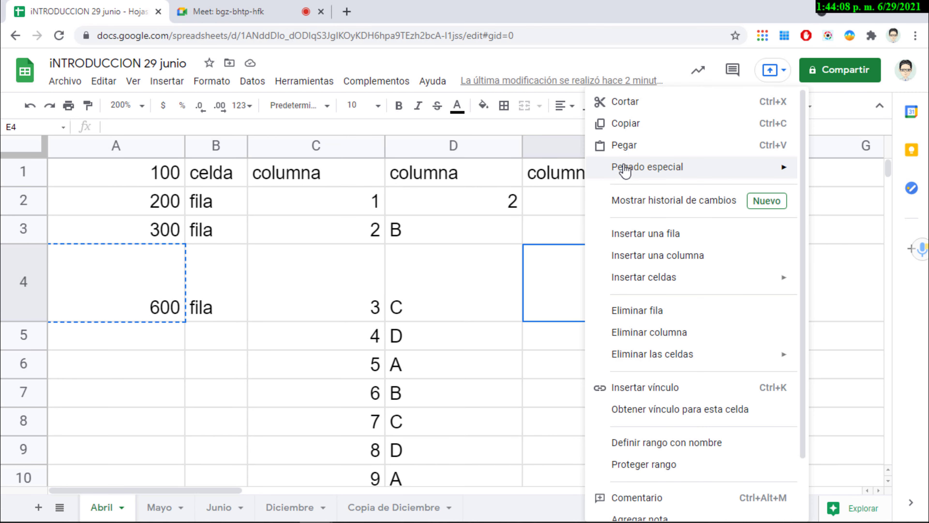
click(624, 151)
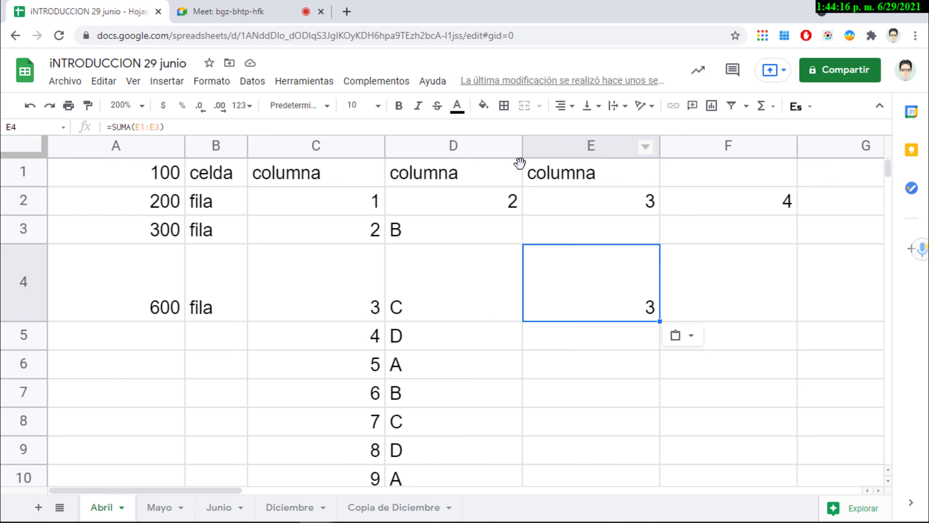
Step: Try to copy the non-adjacent cells A1, A3 and C2 together and paste them at A5
click(180, 172)
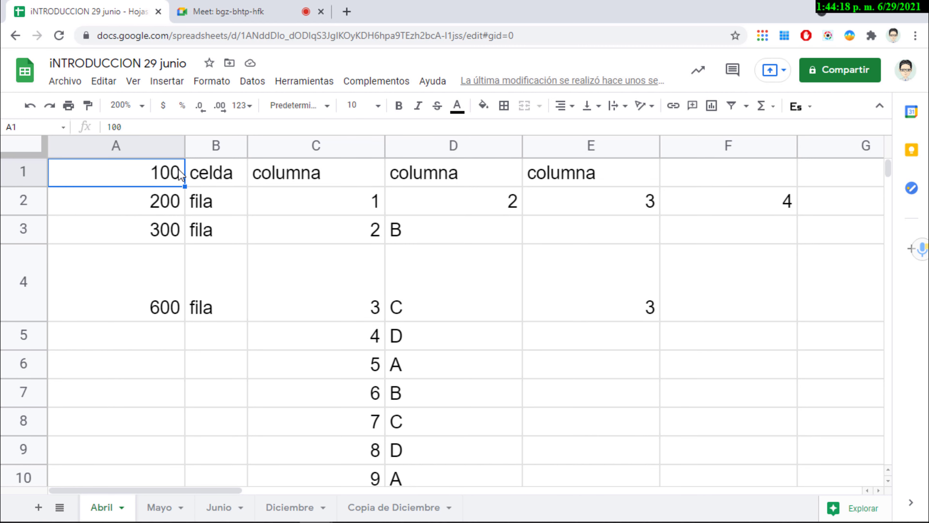
ctrl+click(171, 229)
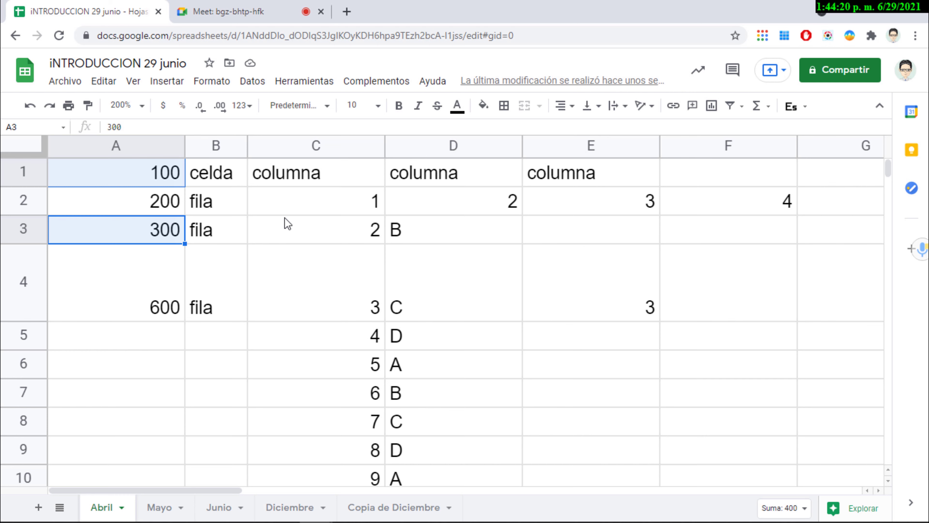
ctrl+click(365, 207)
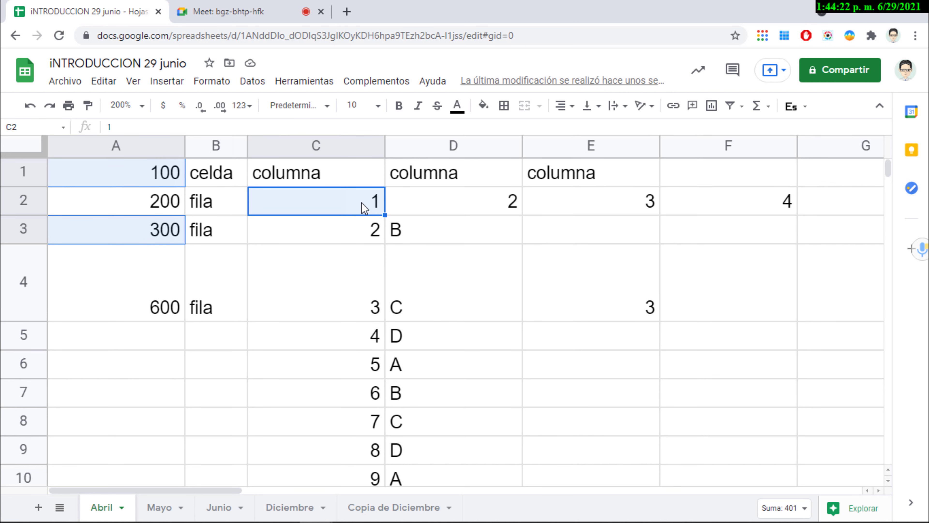
right_click(364, 207)
click(398, 243)
click(119, 346)
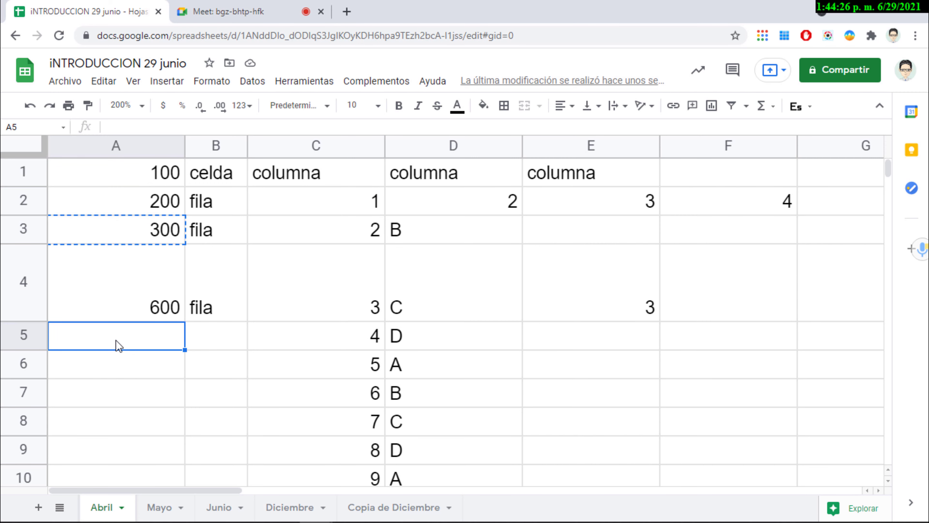
right_click(119, 347)
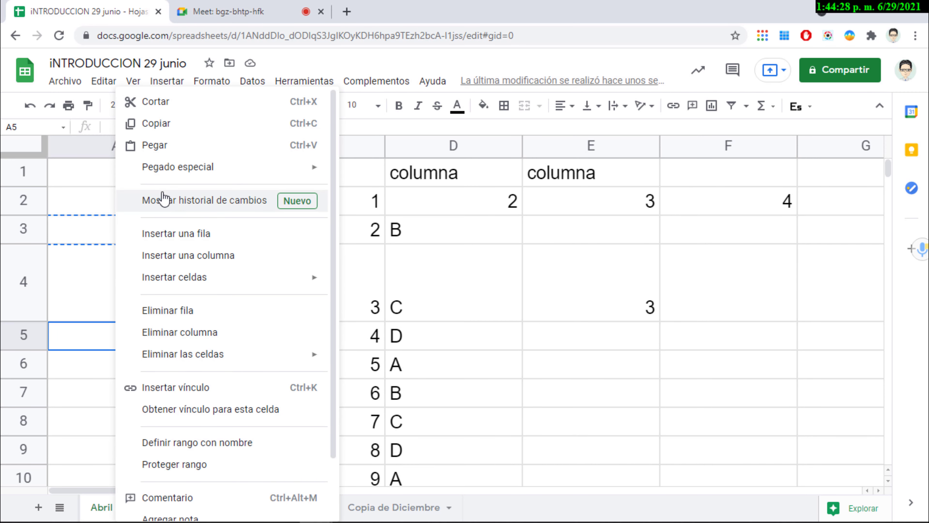
click(166, 151)
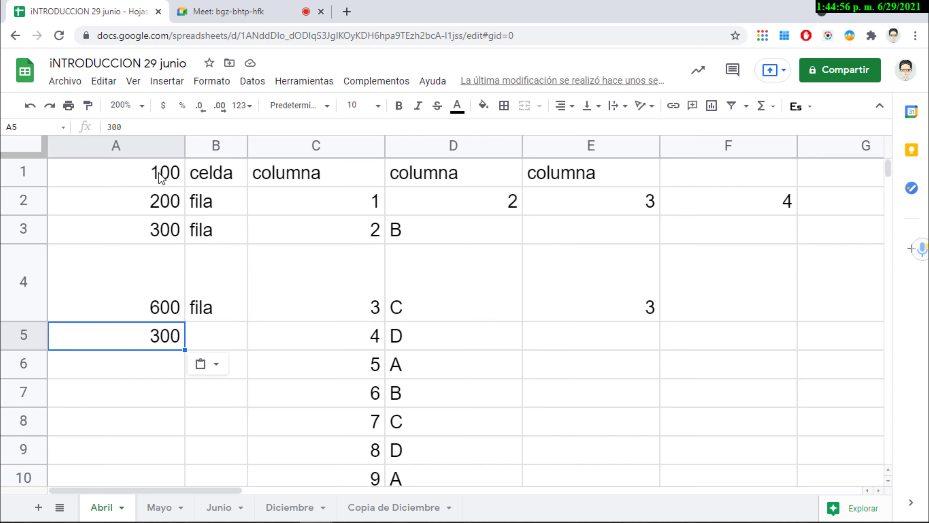
Step: Copy the contiguous range A1:A5 and paste it starting at cell E3
drag(161, 177, 150, 337)
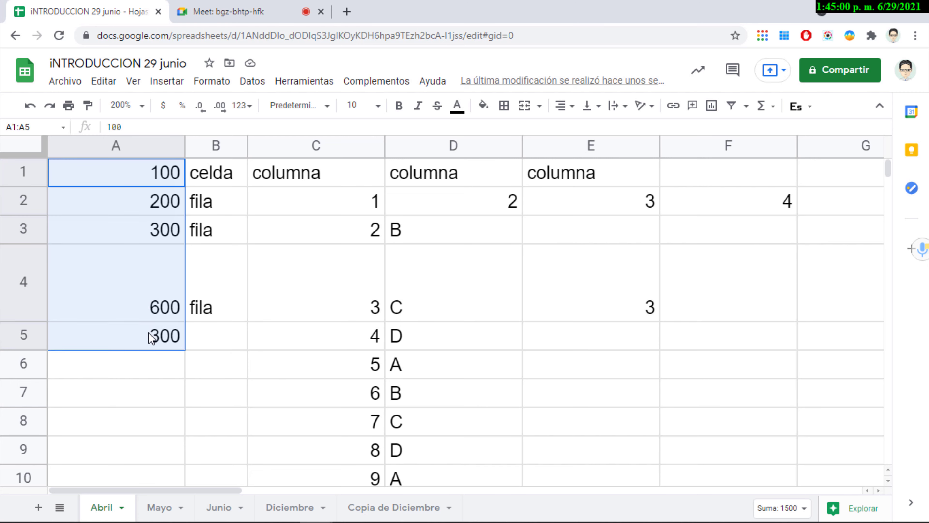
right_click(151, 337)
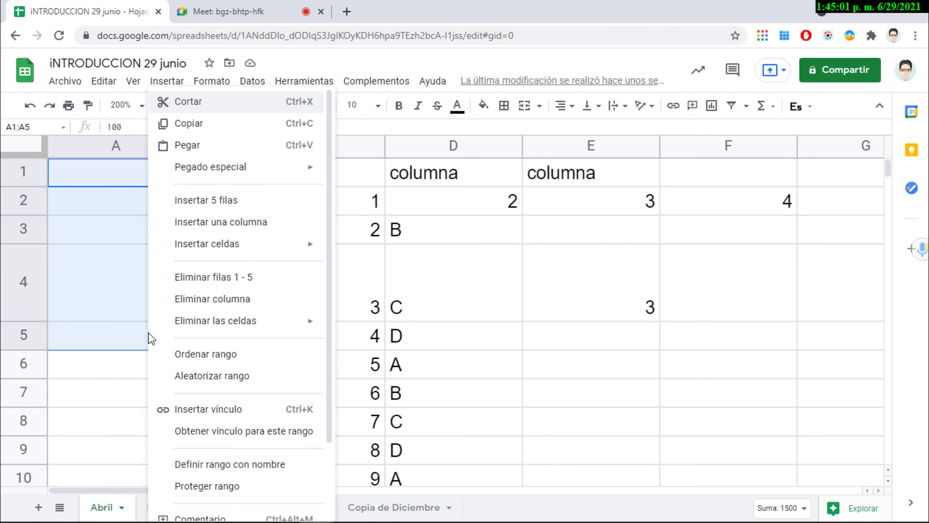
click(196, 130)
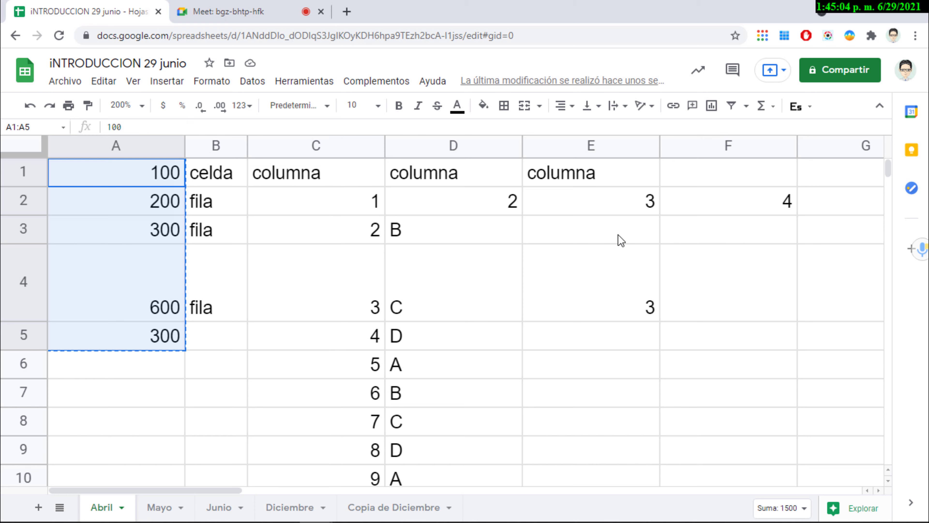
click(606, 231)
right_click(606, 231)
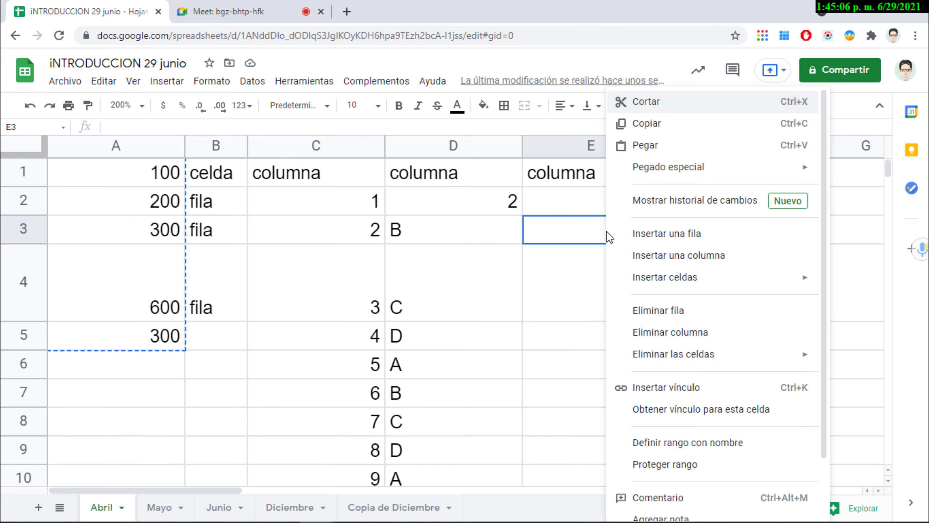
click(621, 146)
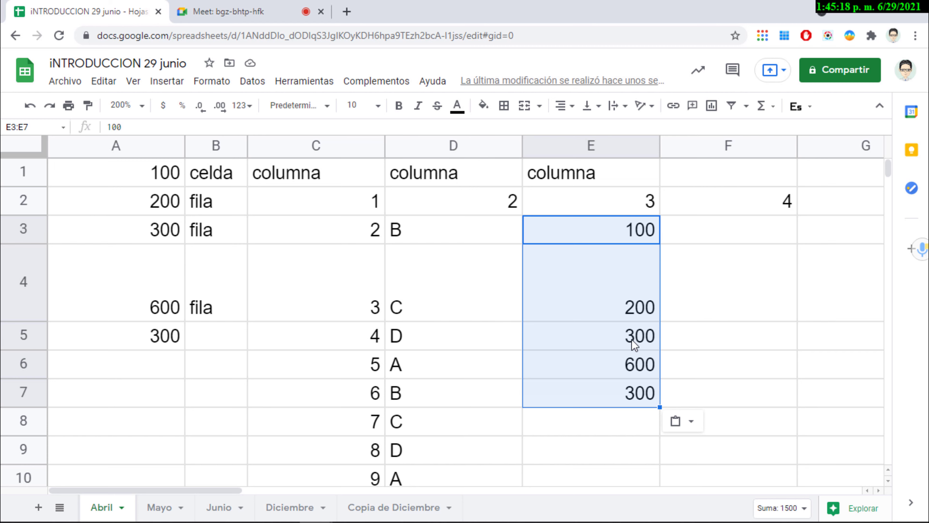
Step: Select the non-adjacent columns B and D together and examine which options are offered for them
click(219, 146)
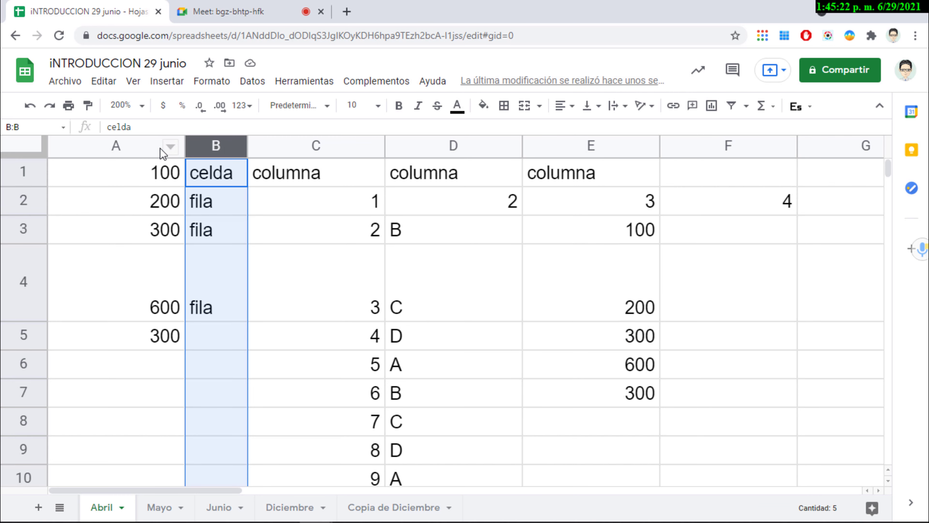
ctrl+click(435, 147)
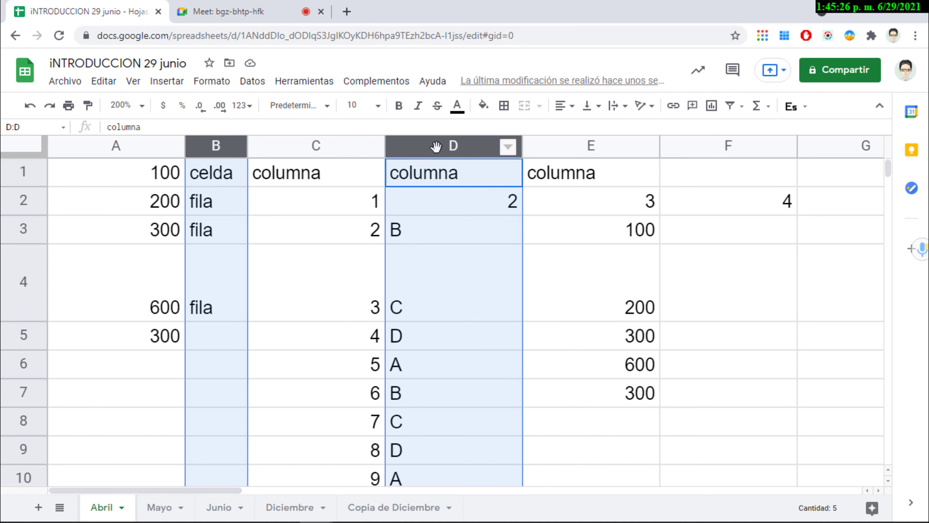
right_click(435, 147)
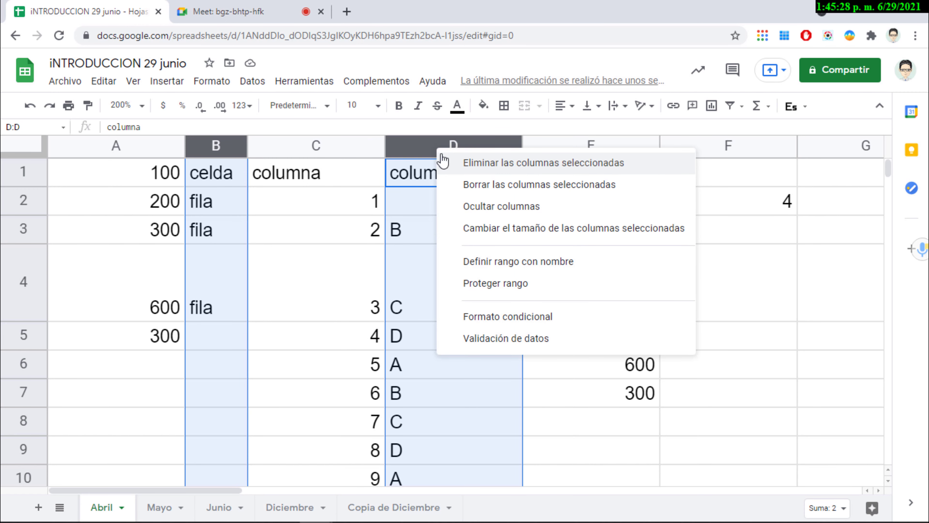
right_click(429, 143)
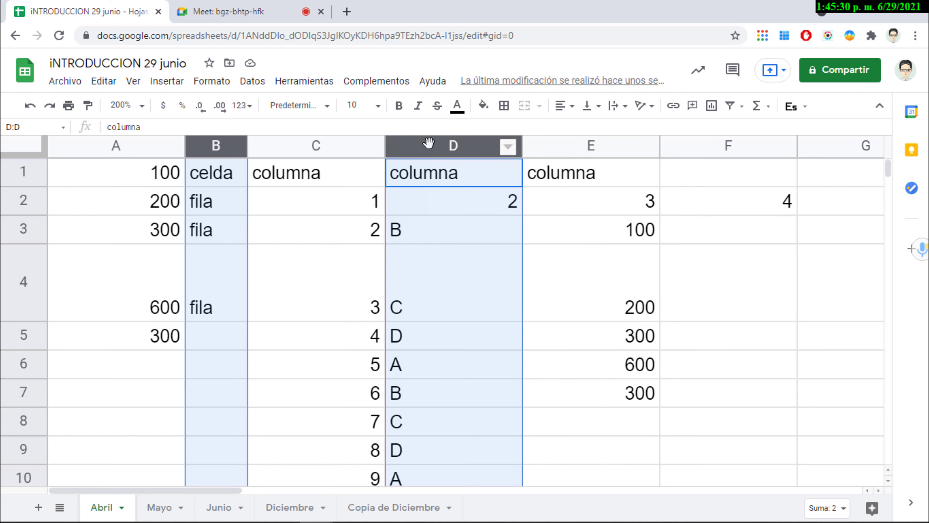
right_click(421, 201)
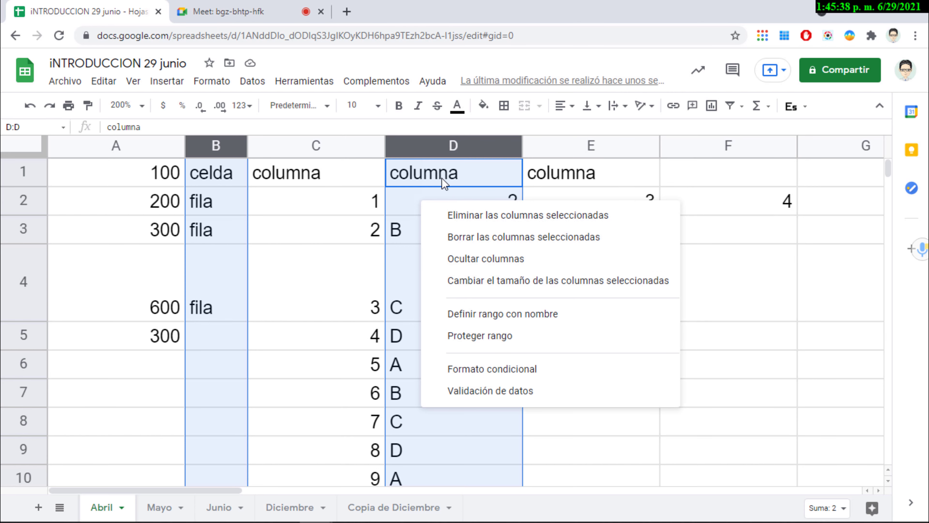
key(Escape)
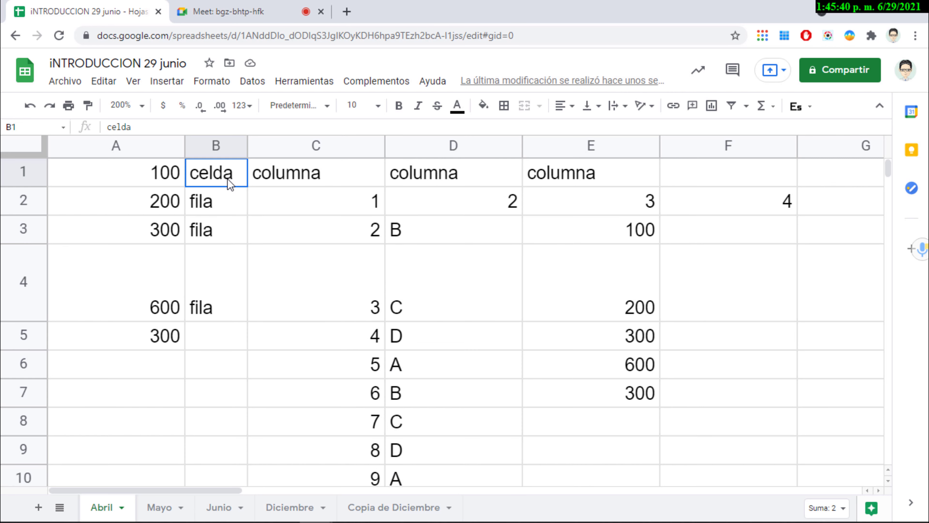
Step: Copy the separate ranges B1:B4 and D1:D4 together and paste them starting at cell G3
click(229, 182)
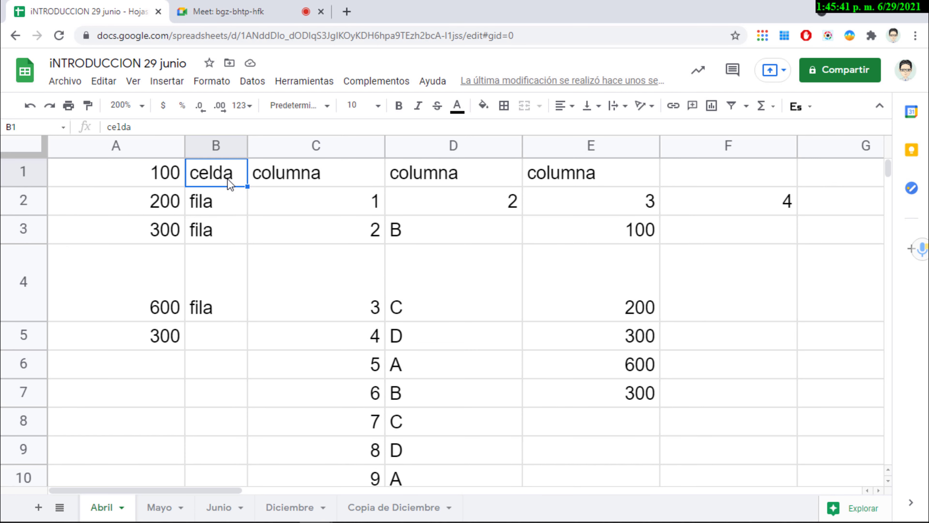
shift+click(210, 307)
drag(441, 172, 453, 282)
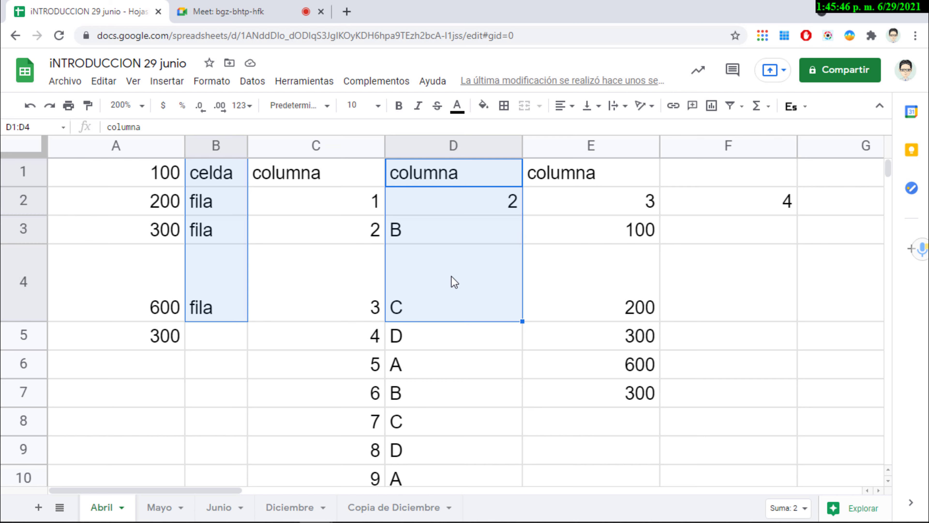
right_click(451, 277)
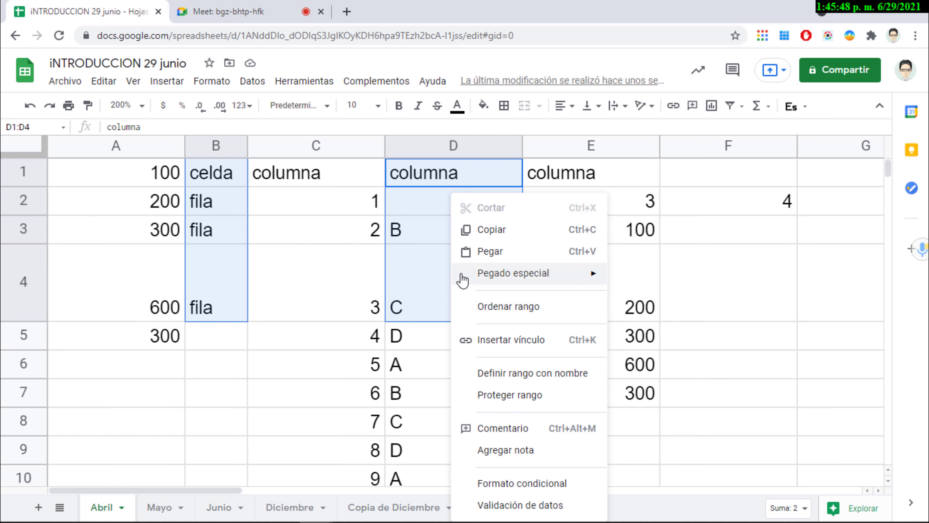
click(503, 234)
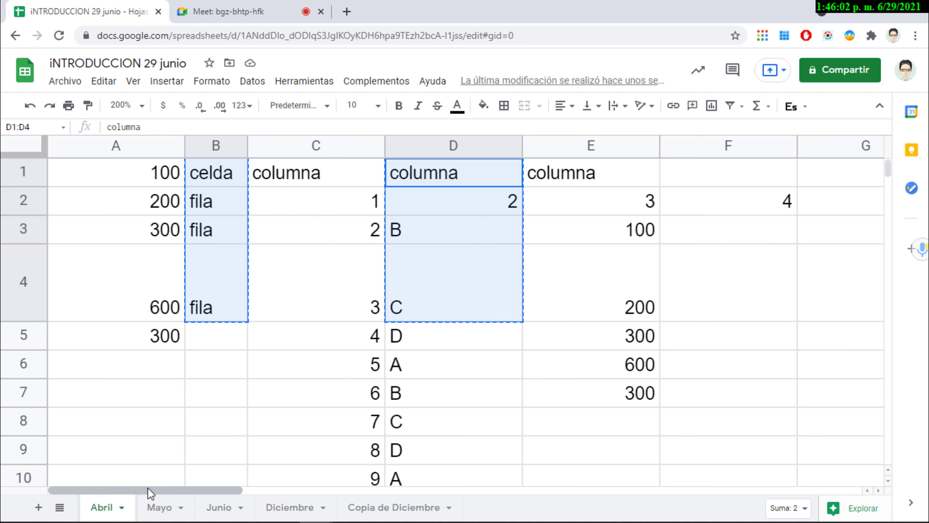
drag(150, 489, 262, 476)
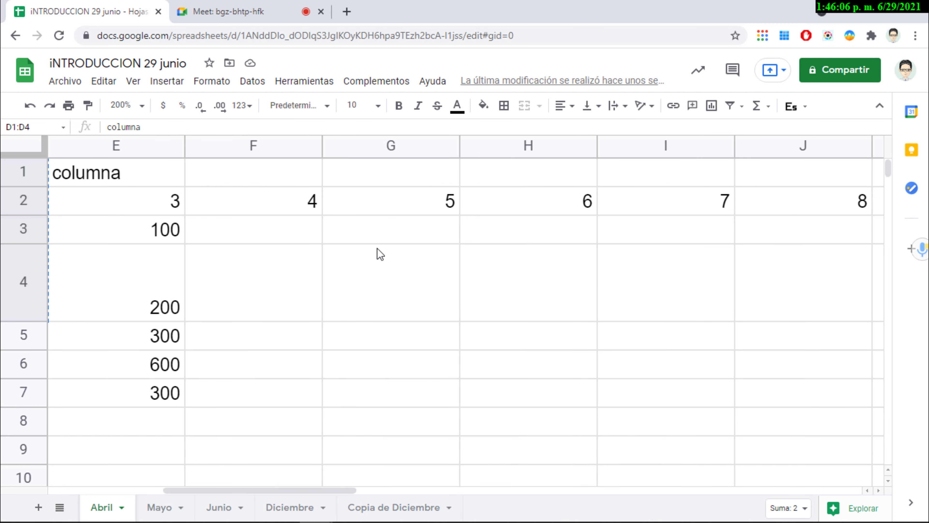
click(369, 233)
right_click(369, 232)
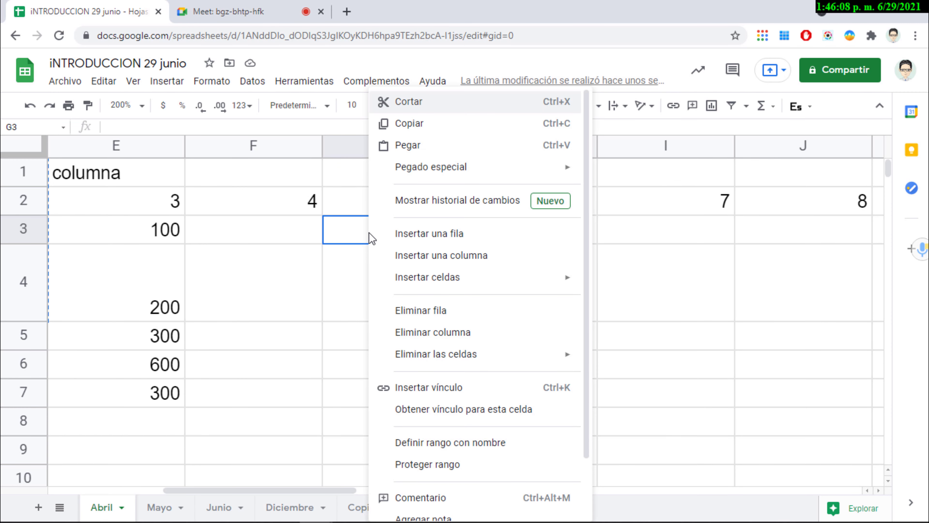
click(425, 157)
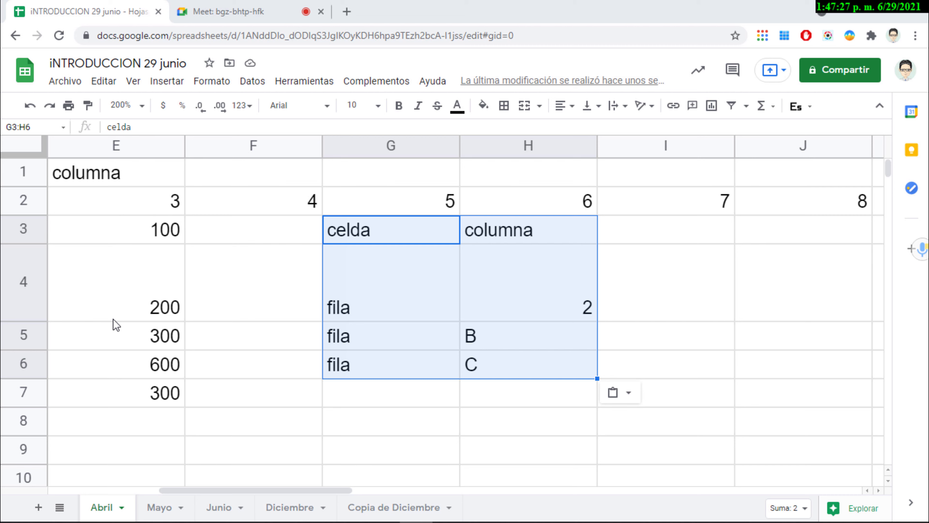
Step: Download the spreadsheet as a Microsoft Excel (.xlsx) file
click(65, 81)
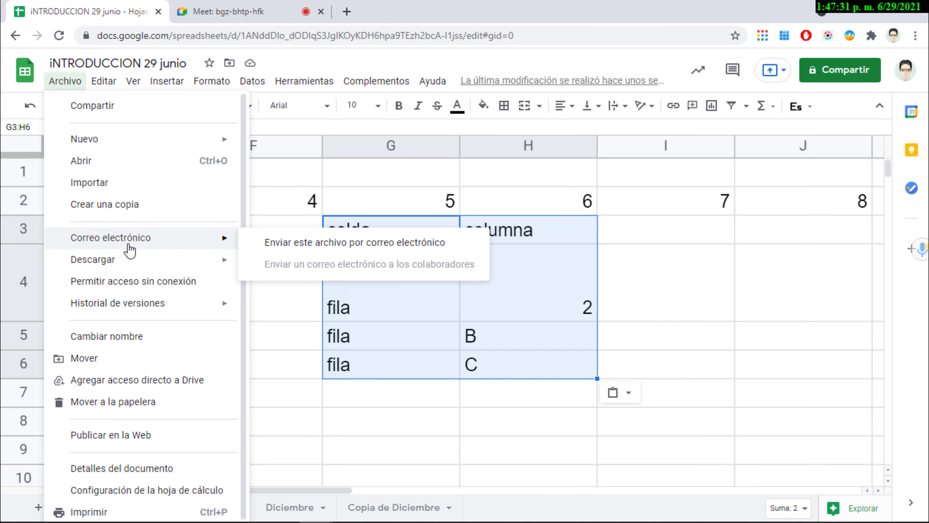
mouse_move(107, 266)
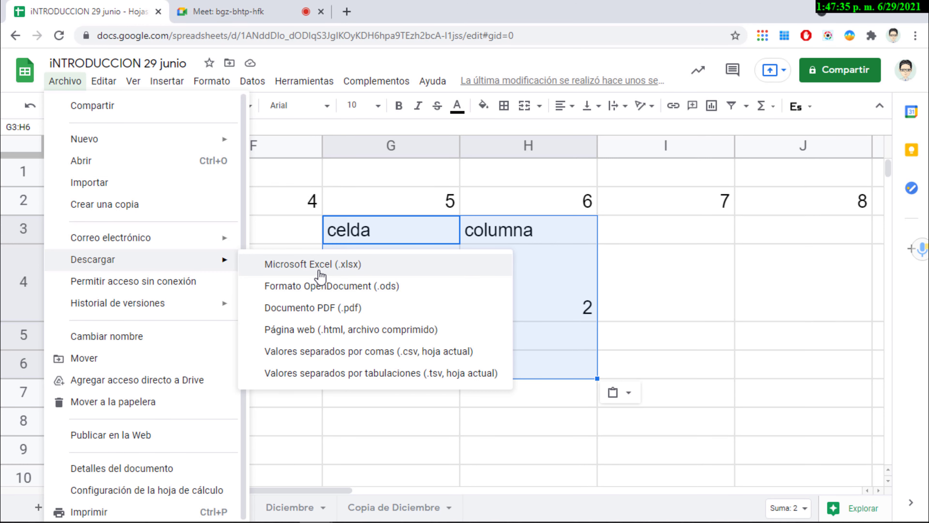
click(319, 272)
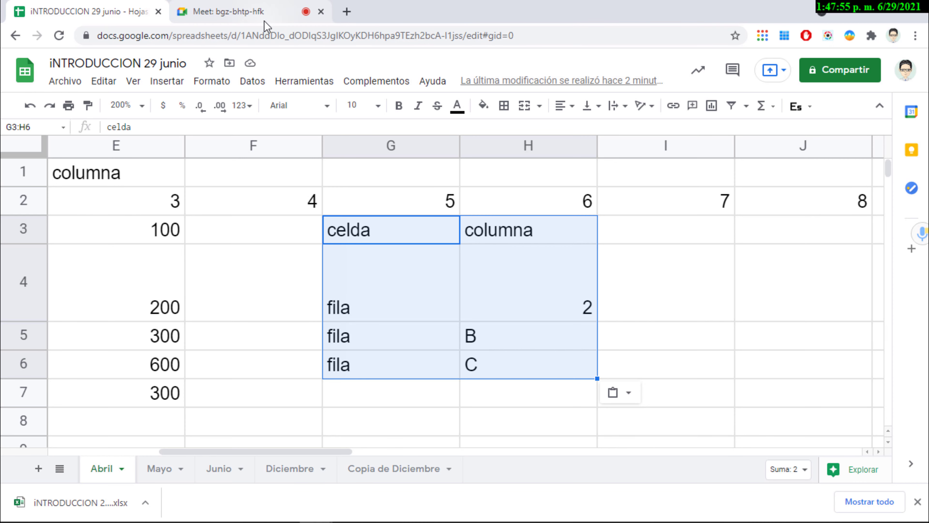
Step: Search the web for "hoja de calculo" in a new browser tab and open the Google Sheets home page from the results
click(346, 12)
text(ho)
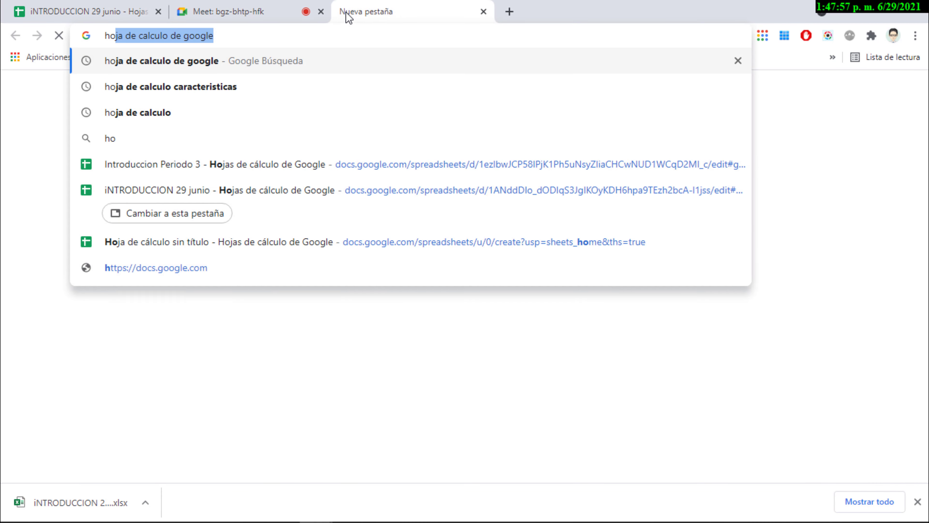
text(la de calcalculo)
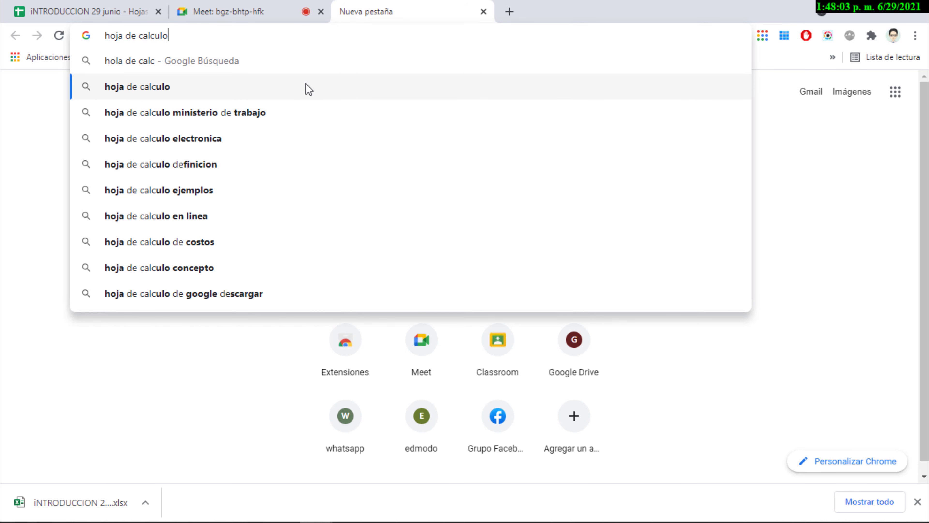
click(307, 87)
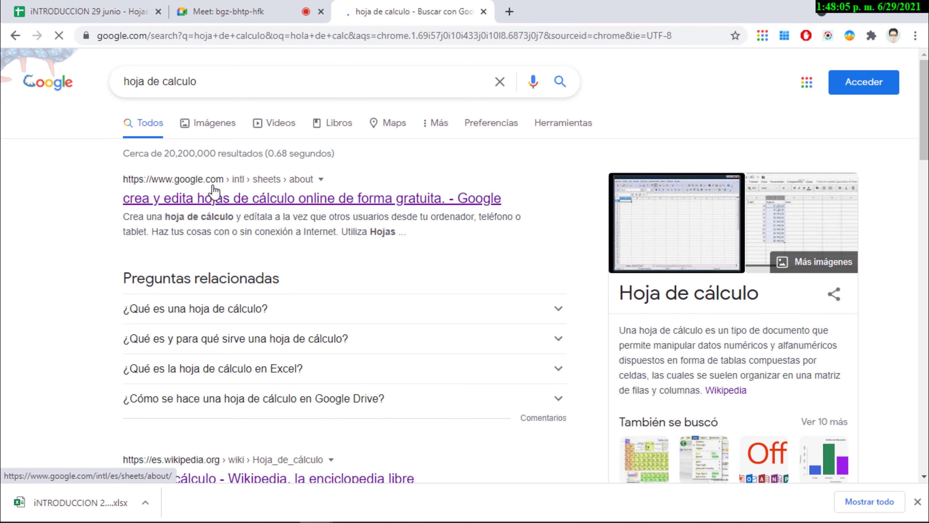
click(211, 203)
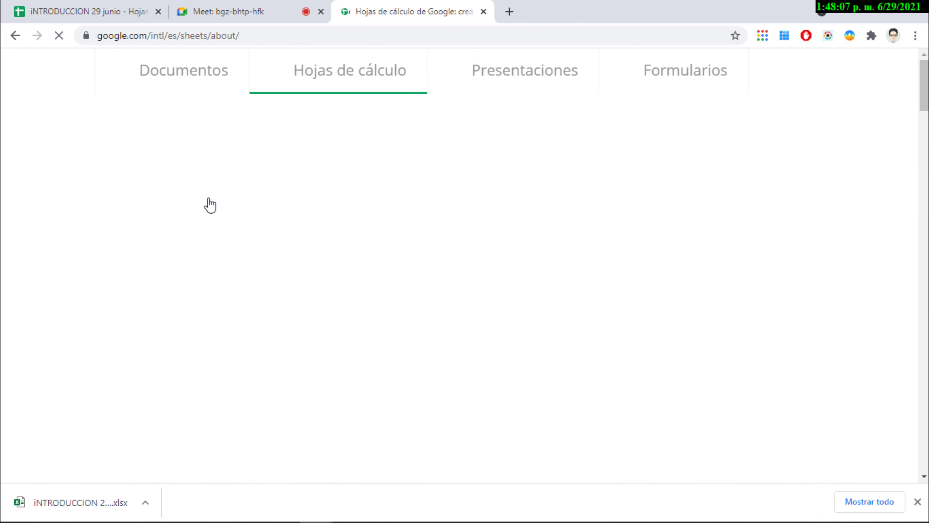
click(308, 428)
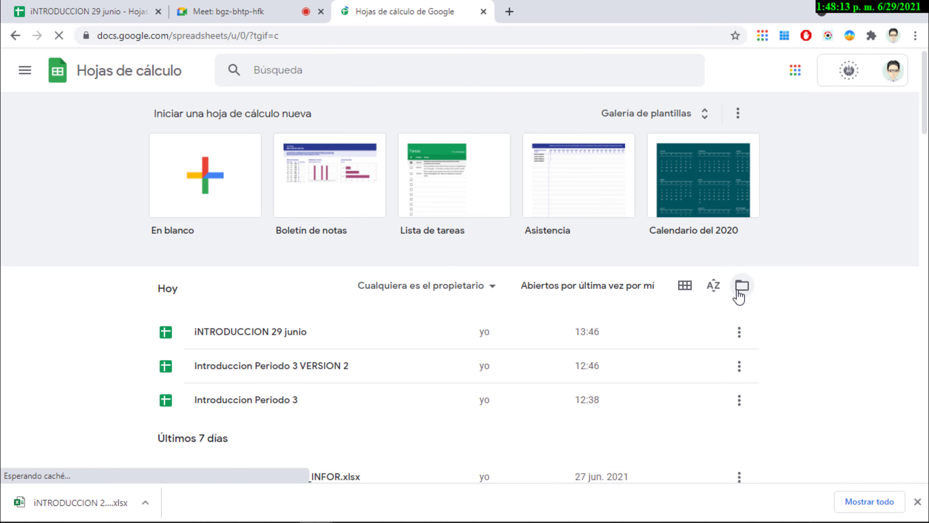
Step: Upload the downloaded Excel file "iNTRODUCCION 29 junio" from the Descargas folder and open it as a spreadsheet
click(745, 292)
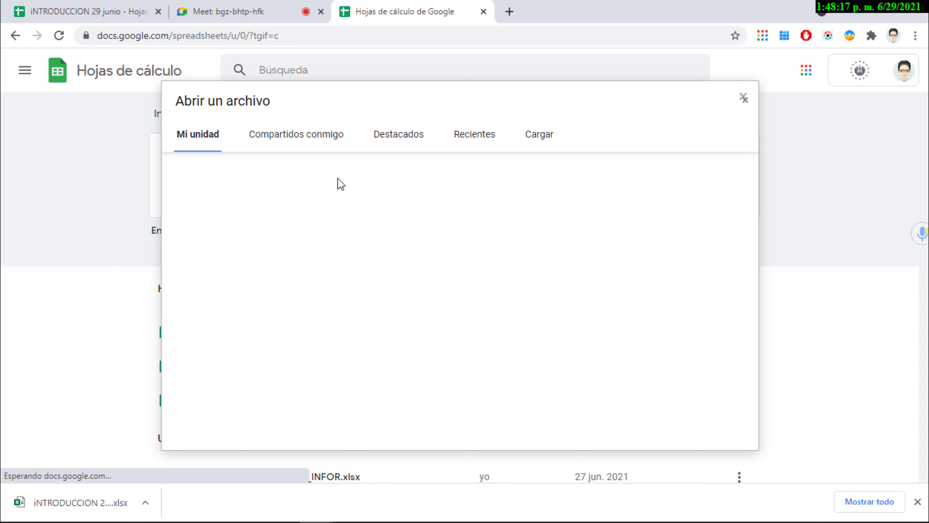
click(533, 139)
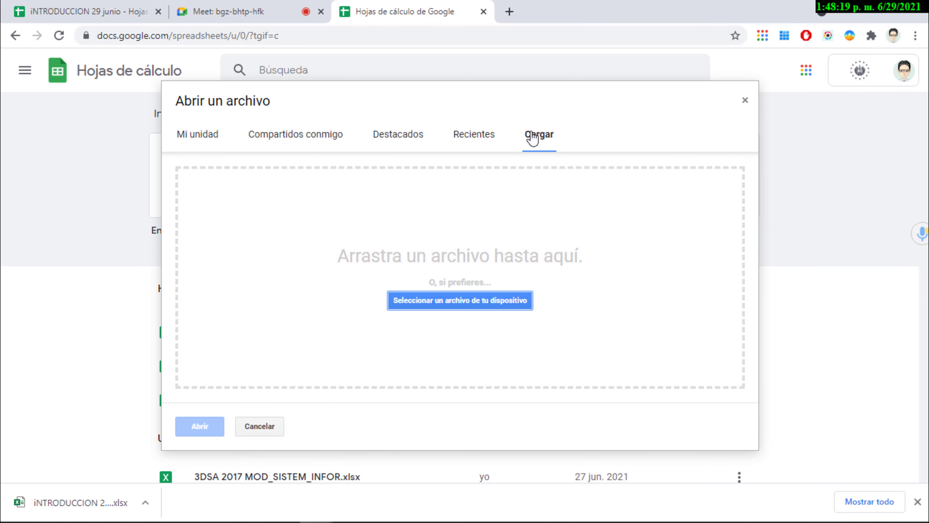
click(458, 303)
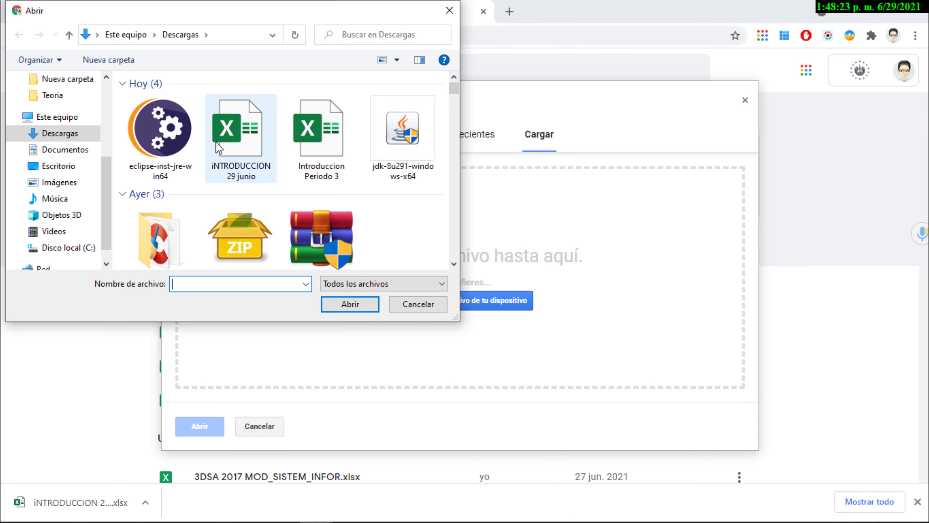
click(227, 130)
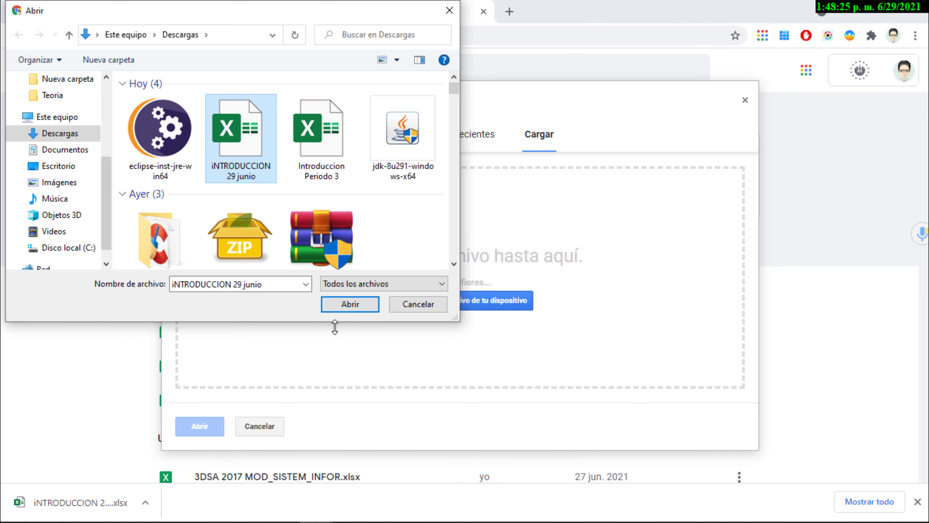
click(350, 304)
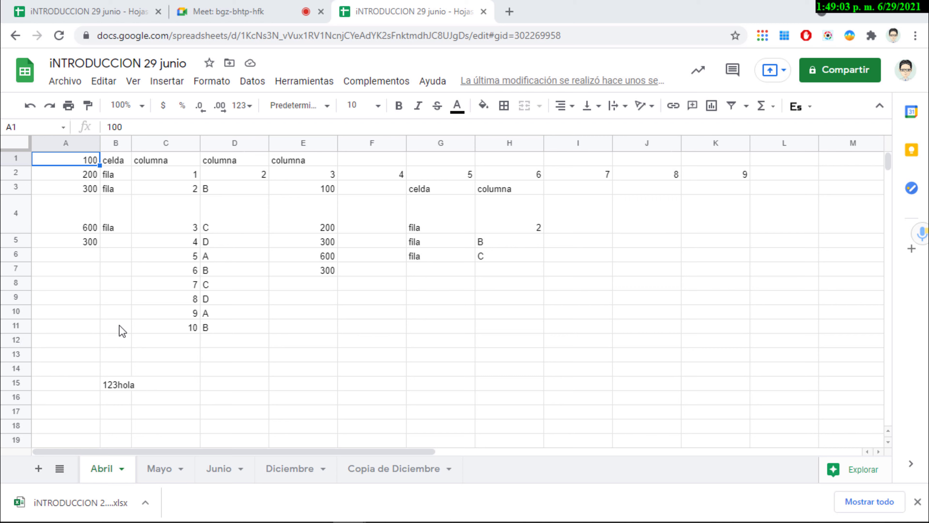
Step: Fill the whole of row 7 on the Abril sheet with blue
click(16, 270)
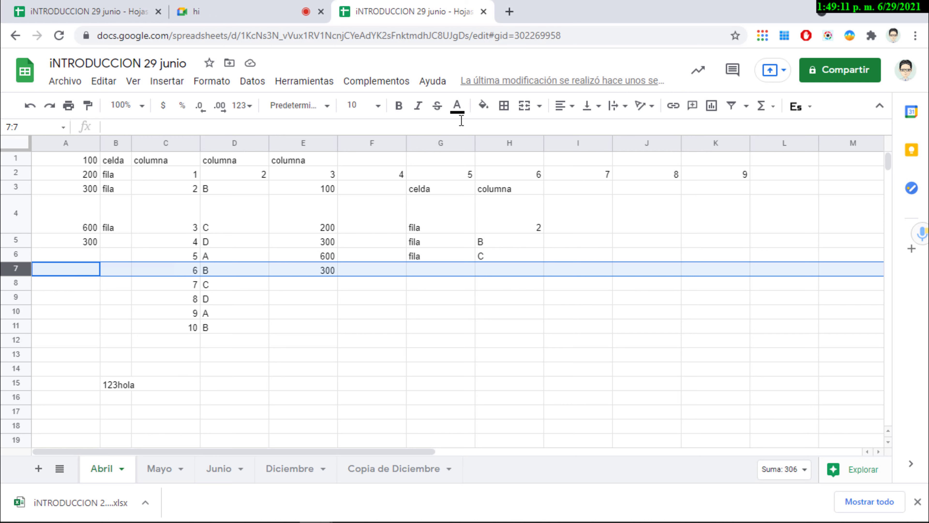
click(482, 109)
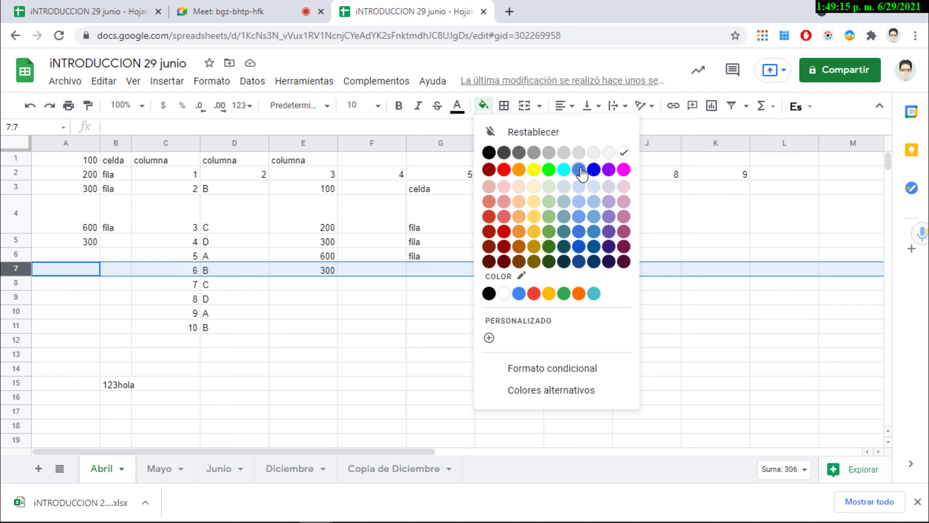
click(594, 170)
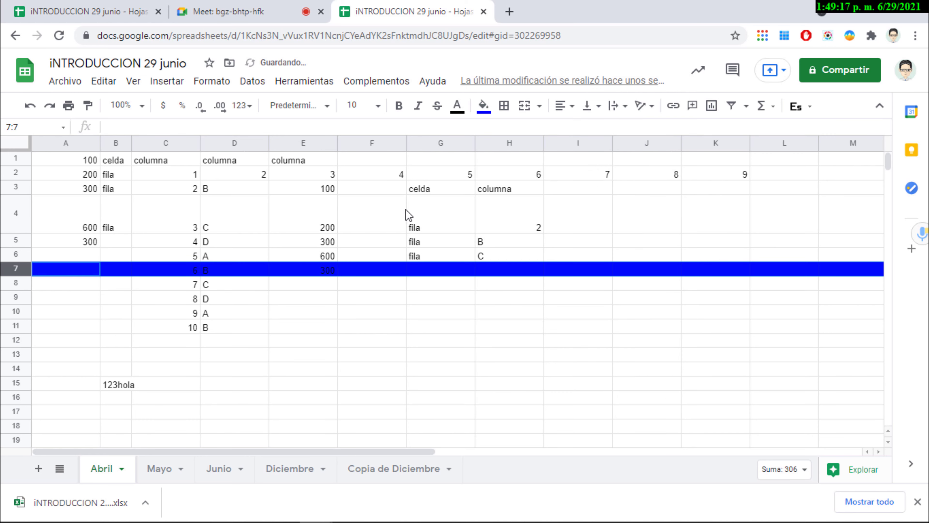
Step: Fill the whole of column E with yellow
click(308, 142)
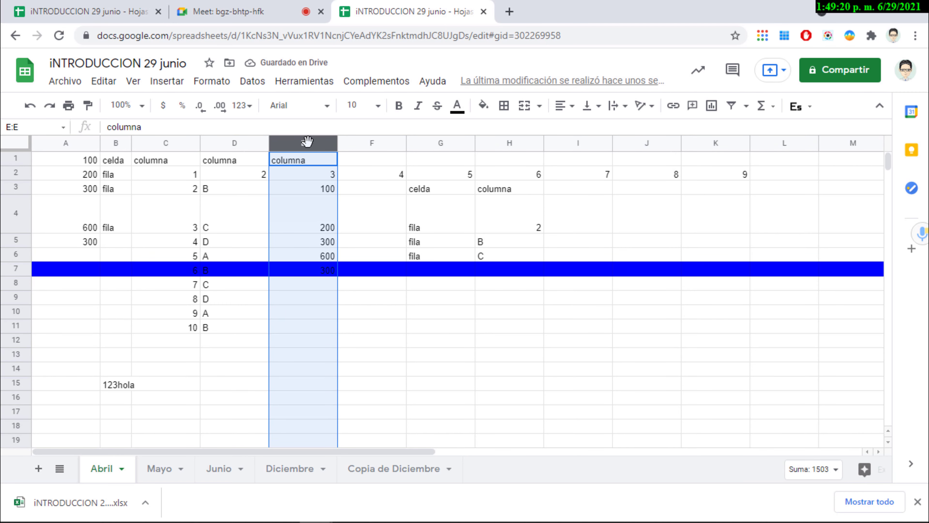
click(484, 106)
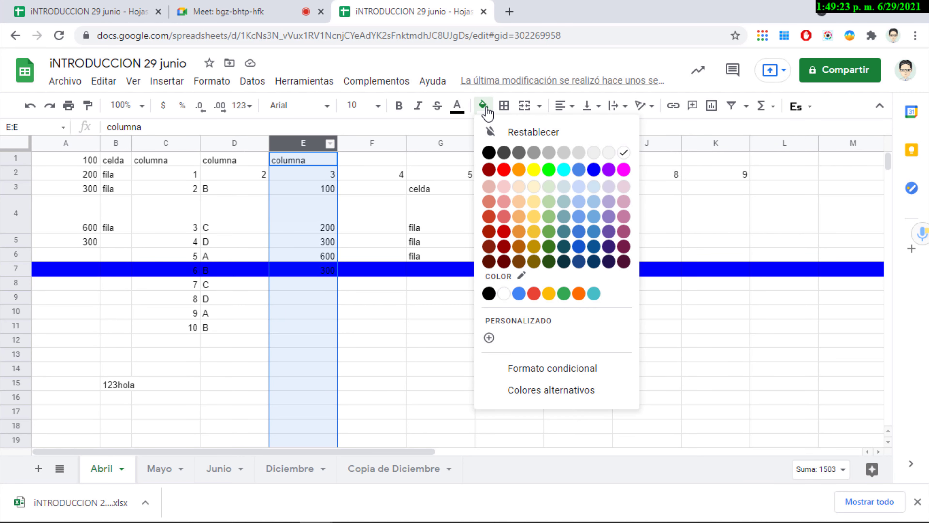
click(534, 170)
click(536, 178)
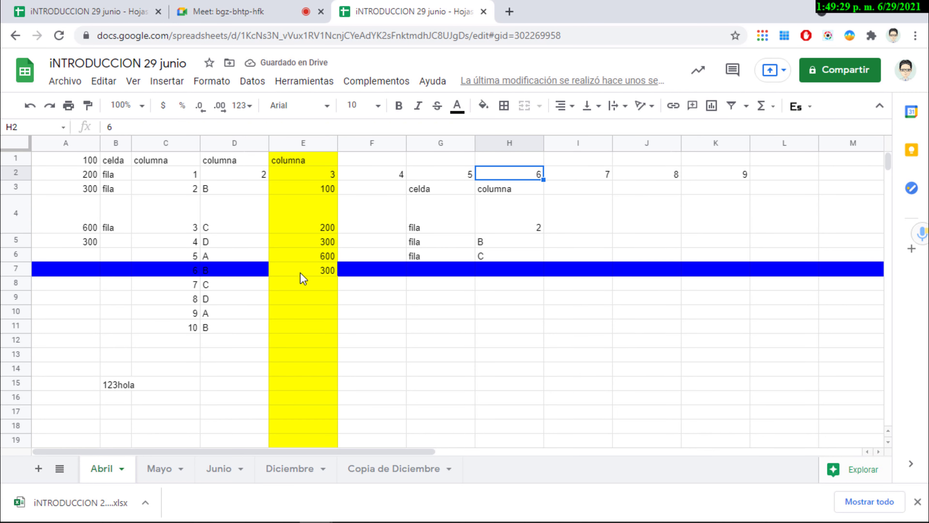
Step: Fill cell E7, where column E and row 7 cross, with red
click(311, 273)
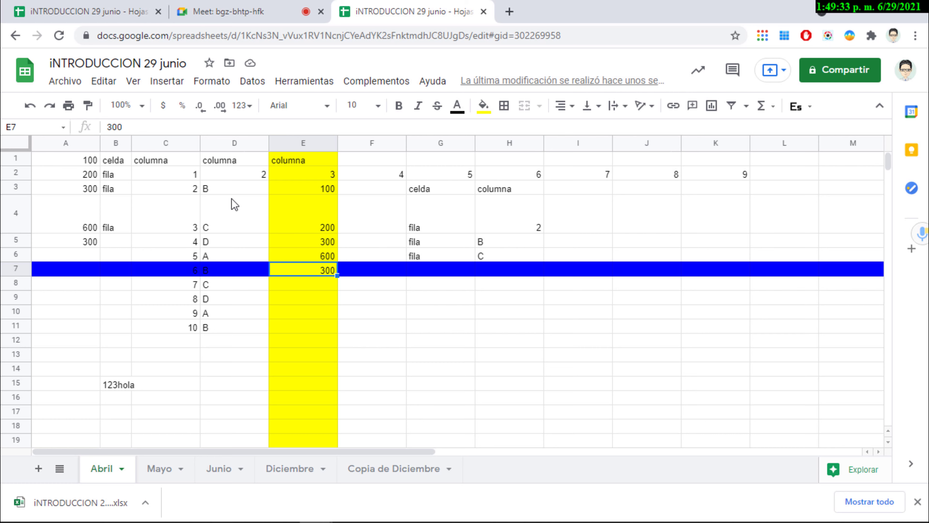
click(484, 106)
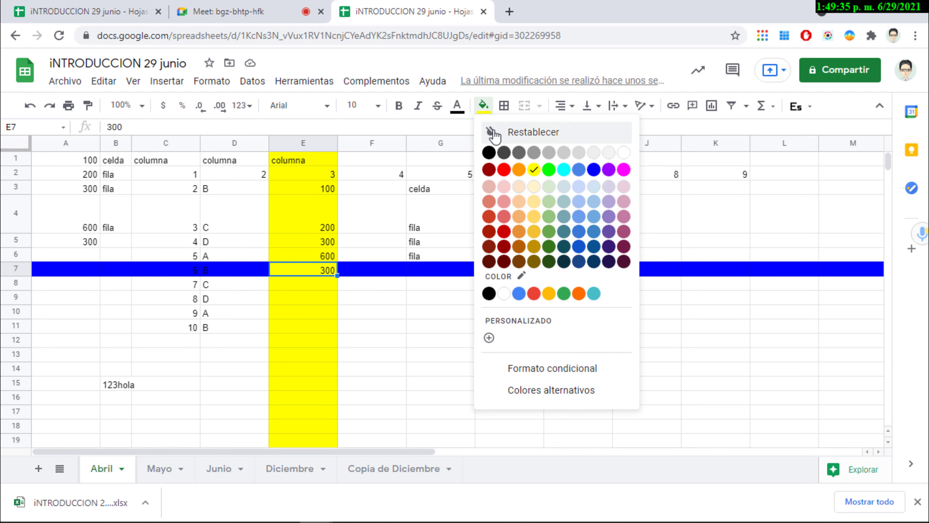
click(503, 170)
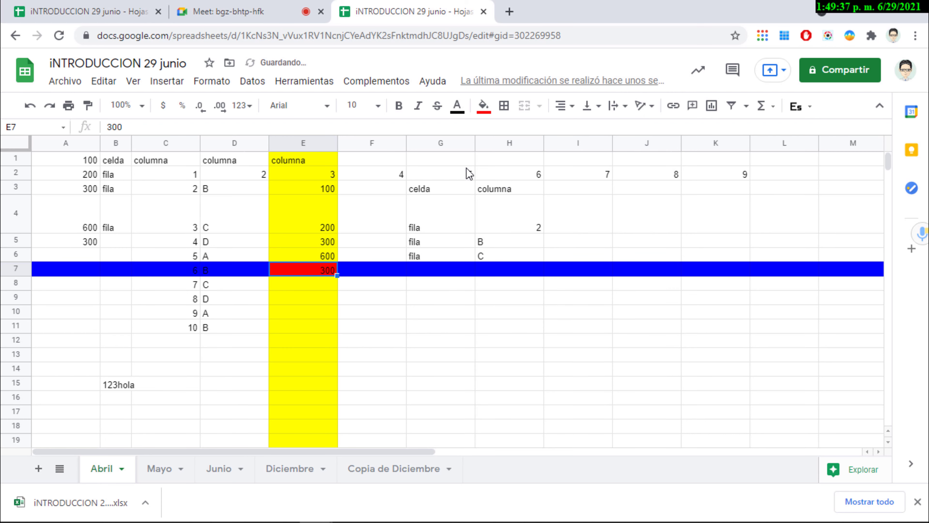
Step: Select column E, row 7 and their intersecting cell E7 one after another to compare them
click(306, 144)
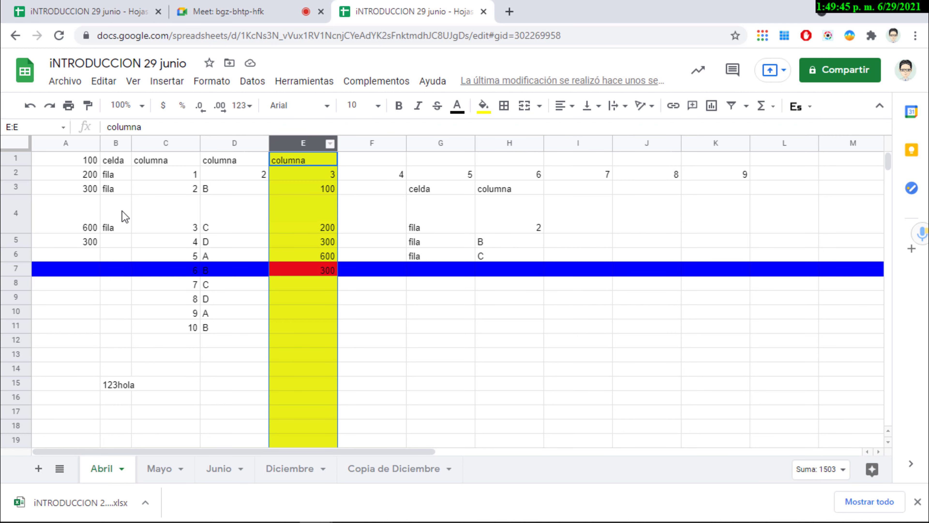
click(15, 270)
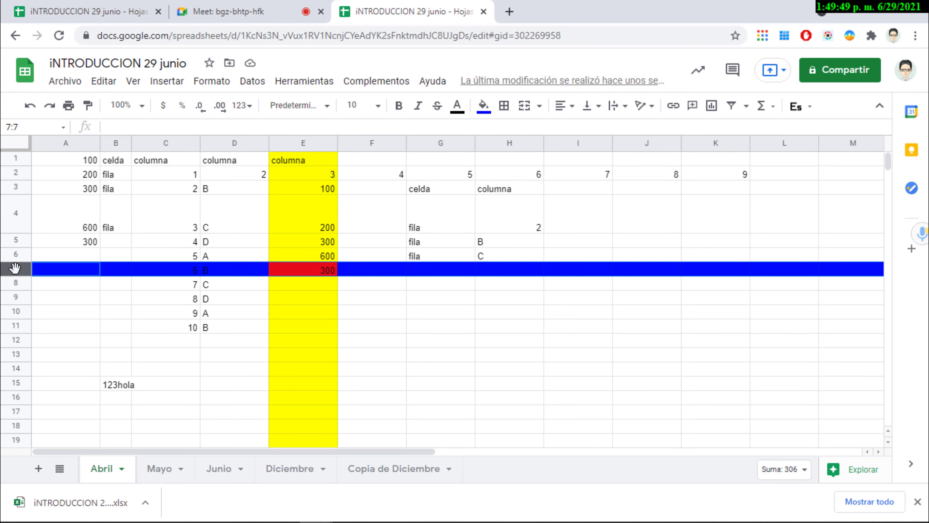
click(310, 273)
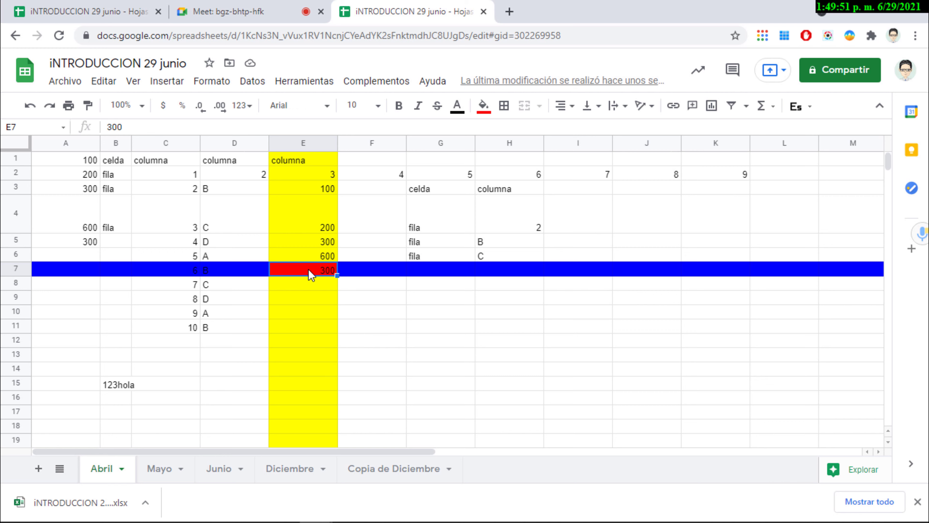
Step: Select cell E1, columns E and F together, and row 8 to compare cell, column and row selections
click(317, 163)
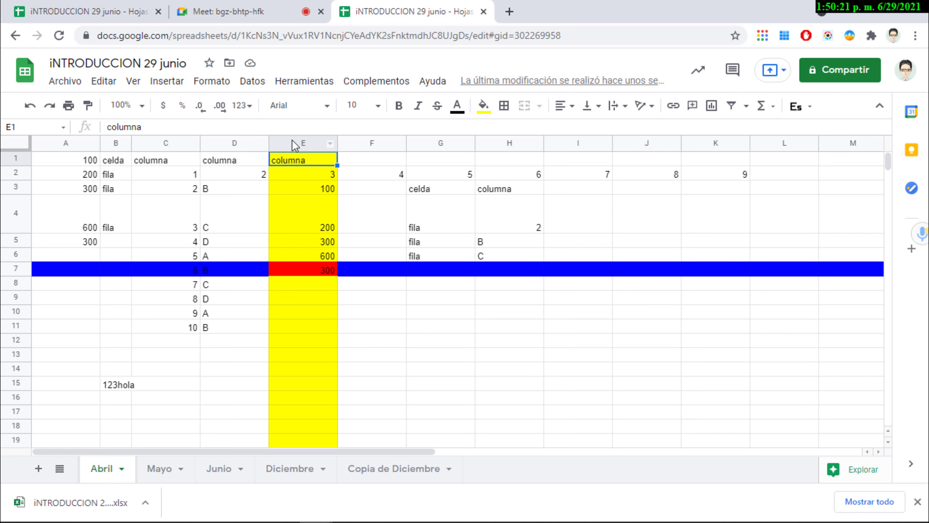
click(300, 143)
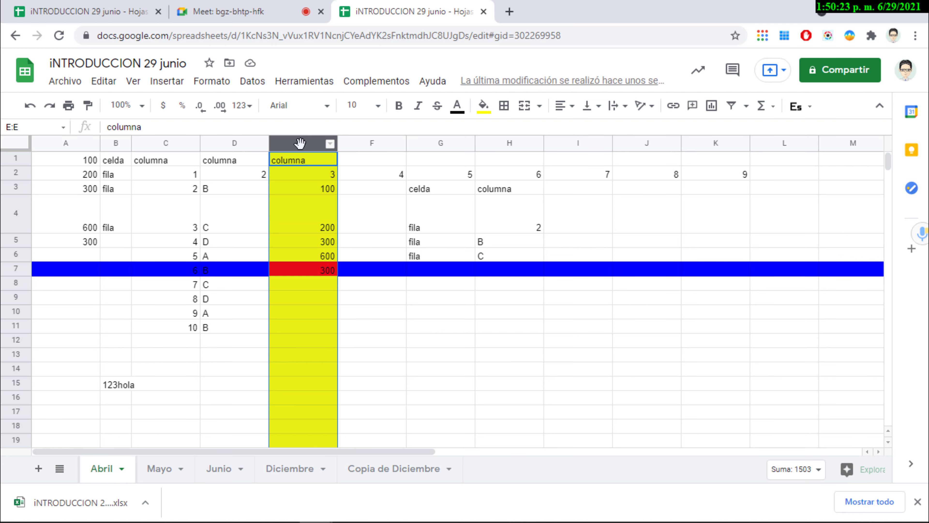
ctrl+click(373, 144)
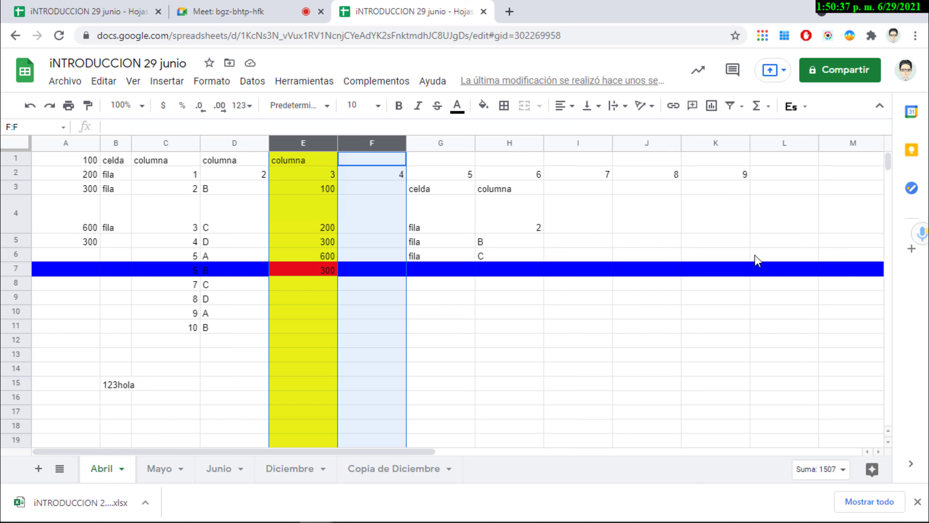
click(16, 284)
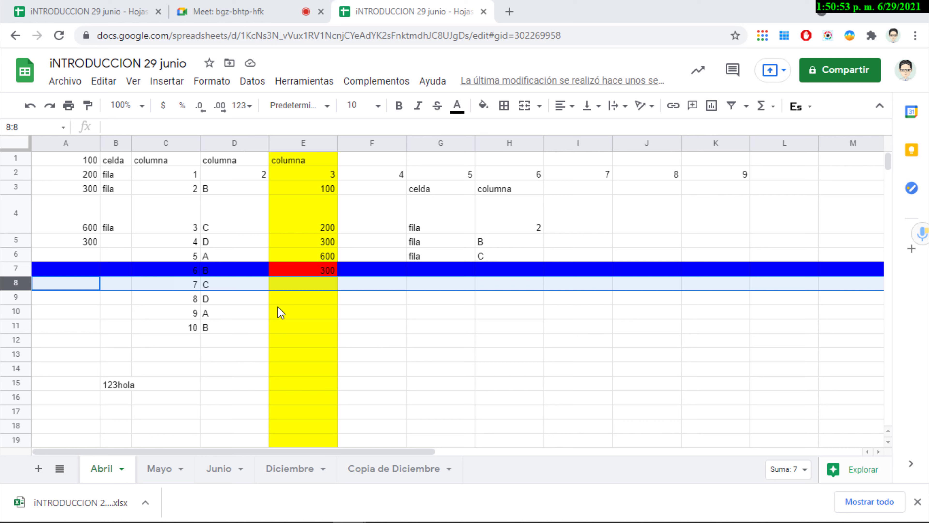
Step: Enter "Texto de prueba" in cell E14
click(309, 373)
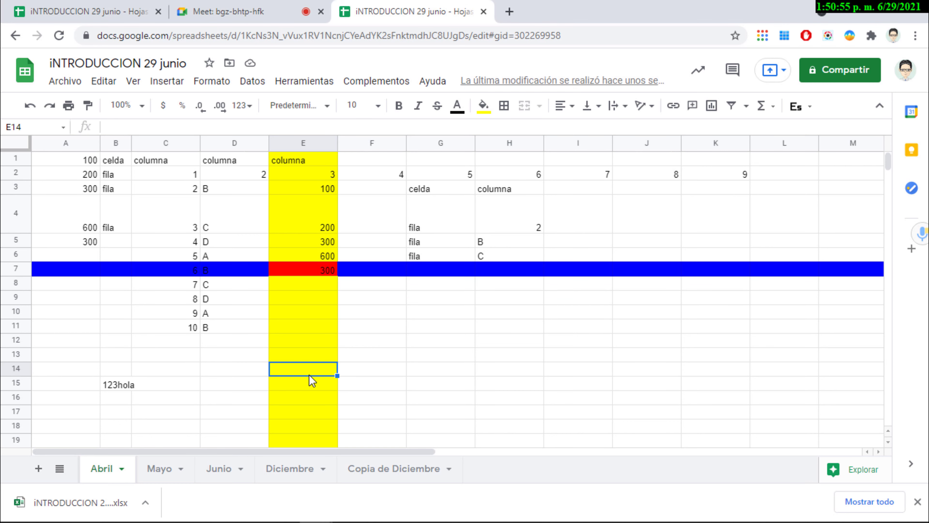
text(Texto de prueba)
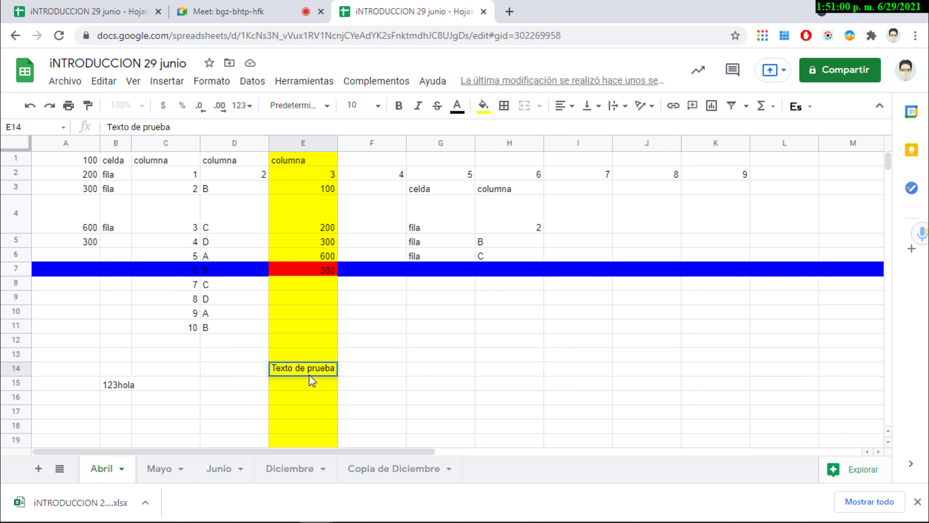
key(Return)
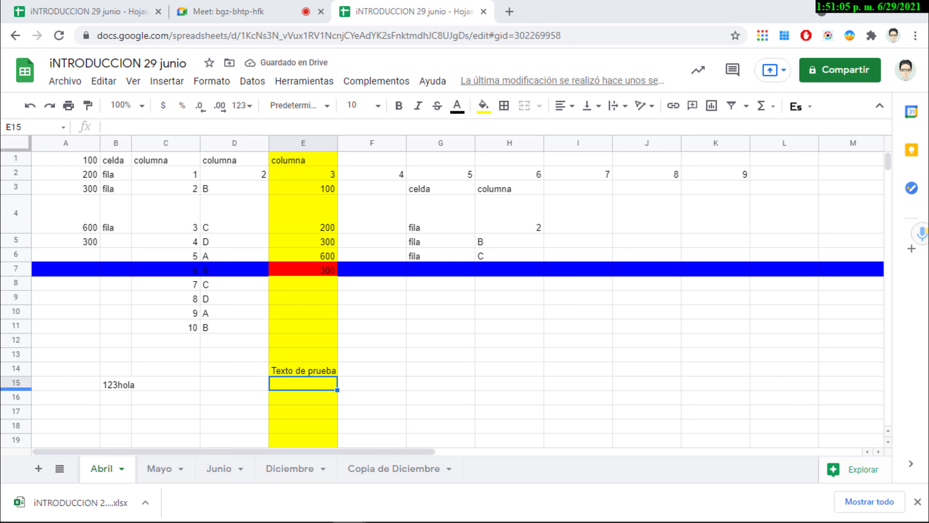
Step: Move the active cell one cell at a time in all directions around E14, ending at F12
key(Down)
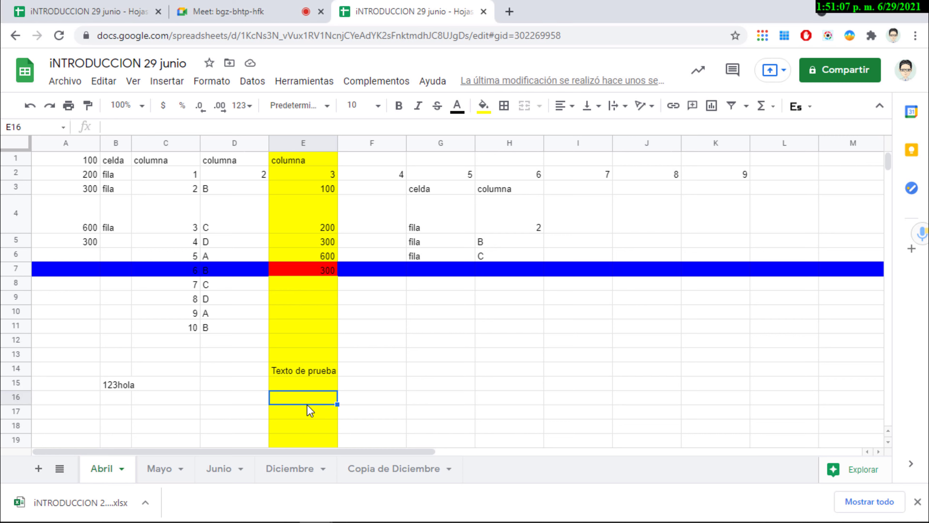
key(Up)
key(Up)
key(Up)
key(Up)
key(Right)
key(Left)
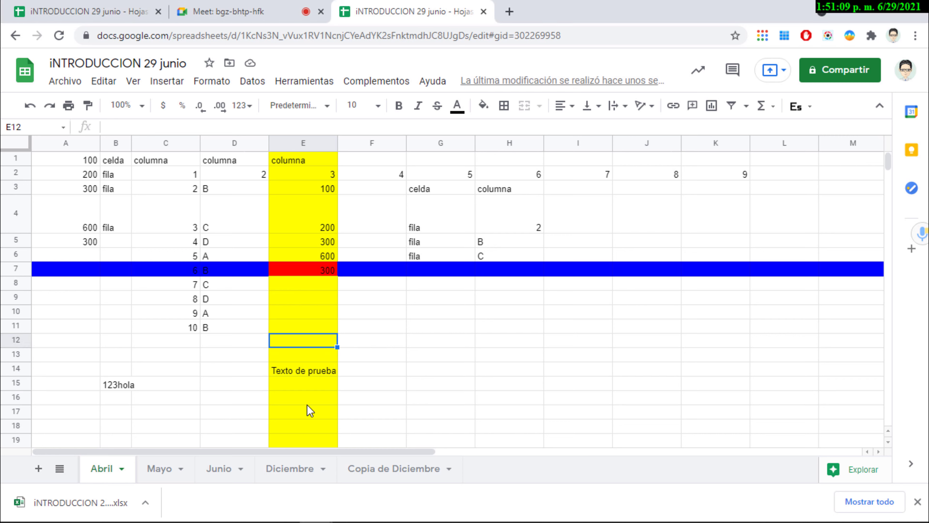
key(Down)
key(Right)
key(Down)
key(Right)
key(Right)
key(Down)
key(Left)
key(Left)
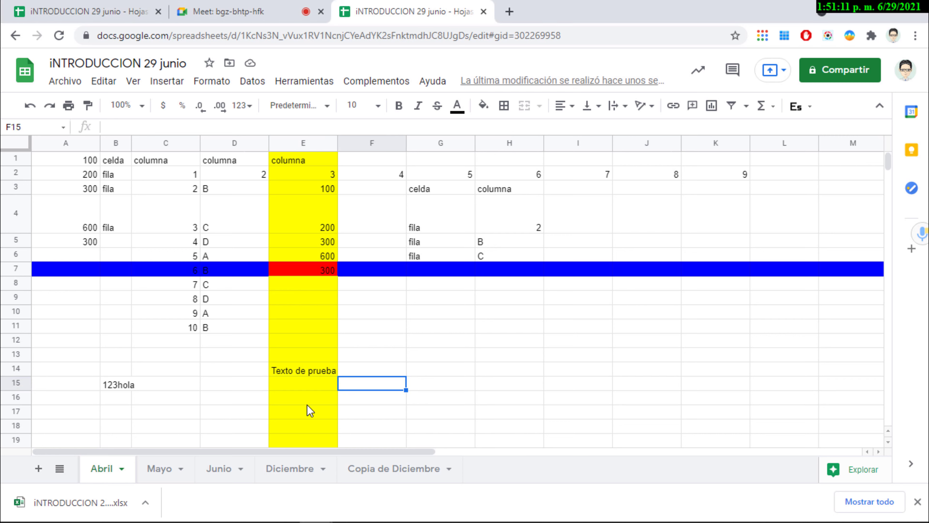
key(Up)
key(Up)
key(Up)
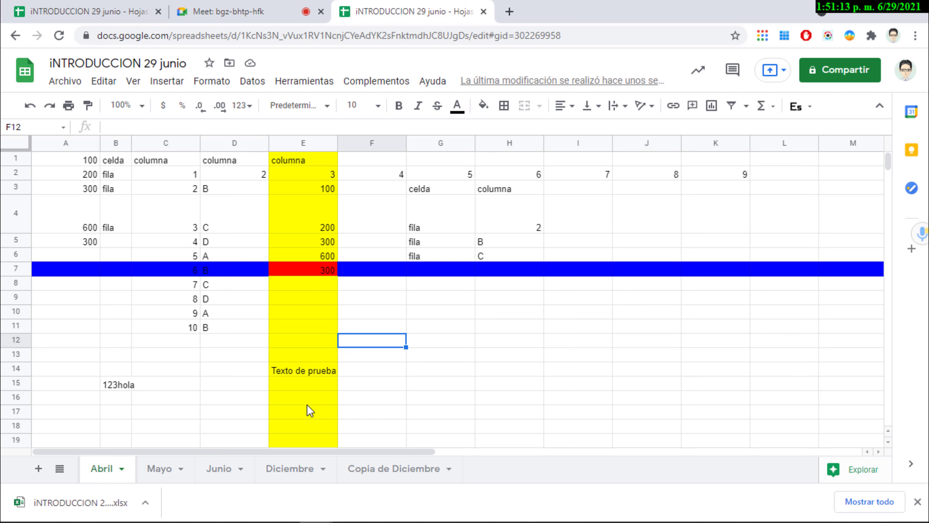
Step: Select cell E4 and extend the selection cell by cell along its row to cover E4:H4
click(315, 215)
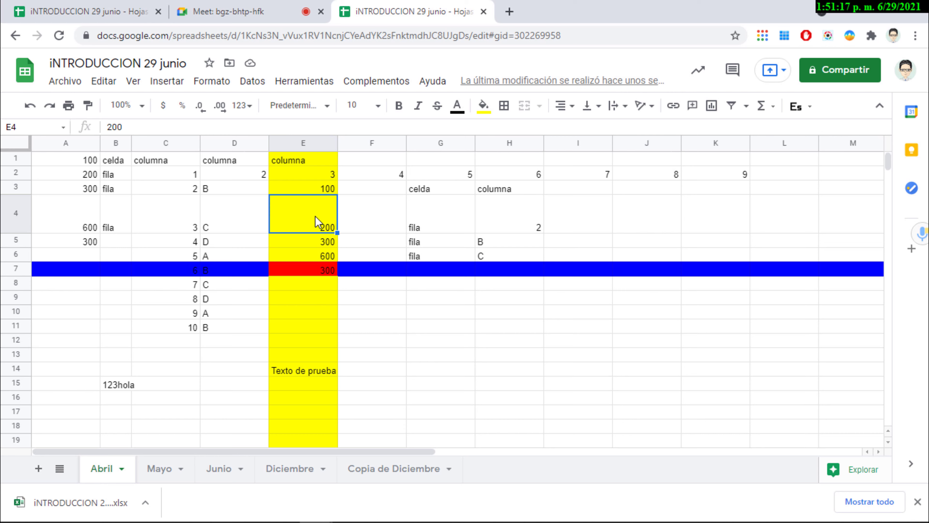
key(shift+Right)
key(shift+Right)
key(shift+Right)
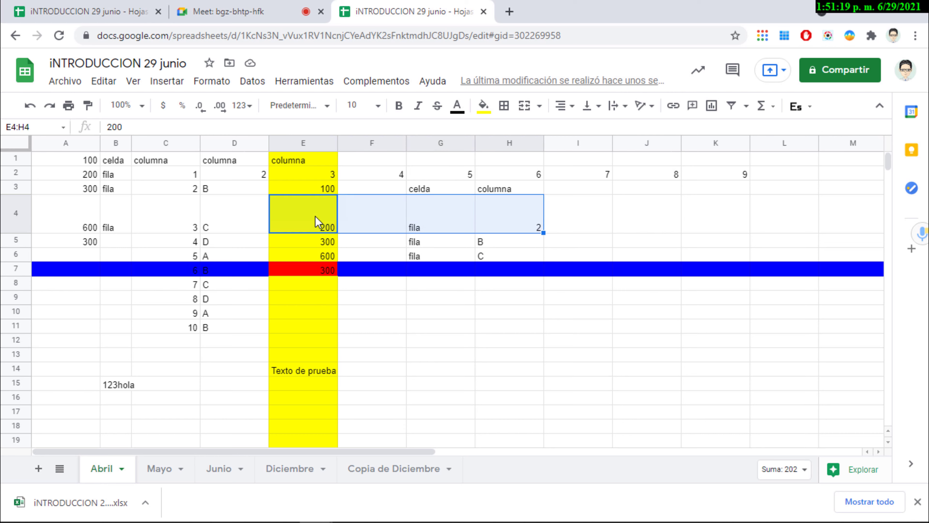
Step: Grow and shrink the selection anchored at E4 one row or column at a time in each direction, ending with A1:E4 selected
key(shift+Down)
key(shift+Down)
key(shift+Down)
key(shift+Up)
key(shift+Up)
key(shift+Left)
key(shift+Left)
key(shift+Down)
key(shift+Down)
key(shift+Left)
key(shift+Left)
key(shift+Left)
key(shift+Left)
key(shift+Up)
key(shift+Up)
key(shift+Up)
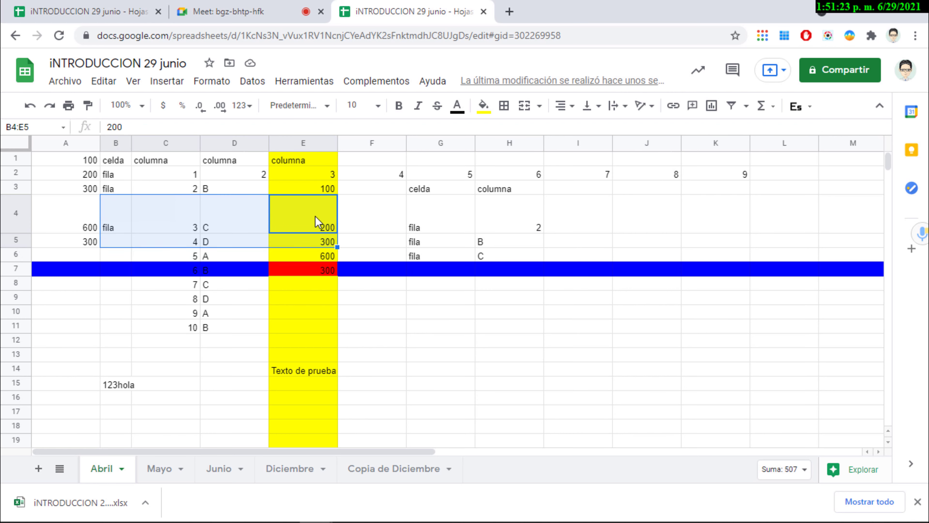
key(shift+Up)
key(shift+Up)
key(shift+Left)
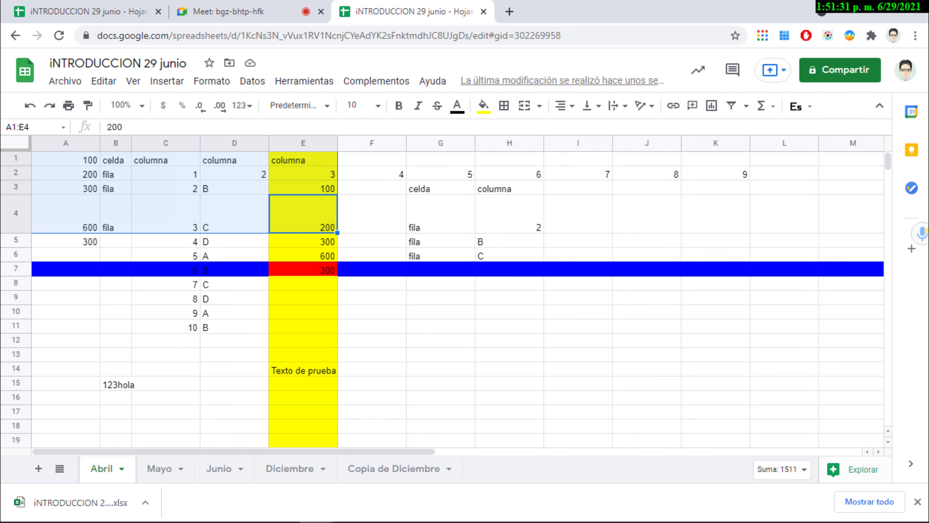
Step: Edit the text in cell E14 so that it reads "Texto de prueba 1"
click(311, 345)
key(Down)
key(Down)
key(Down)
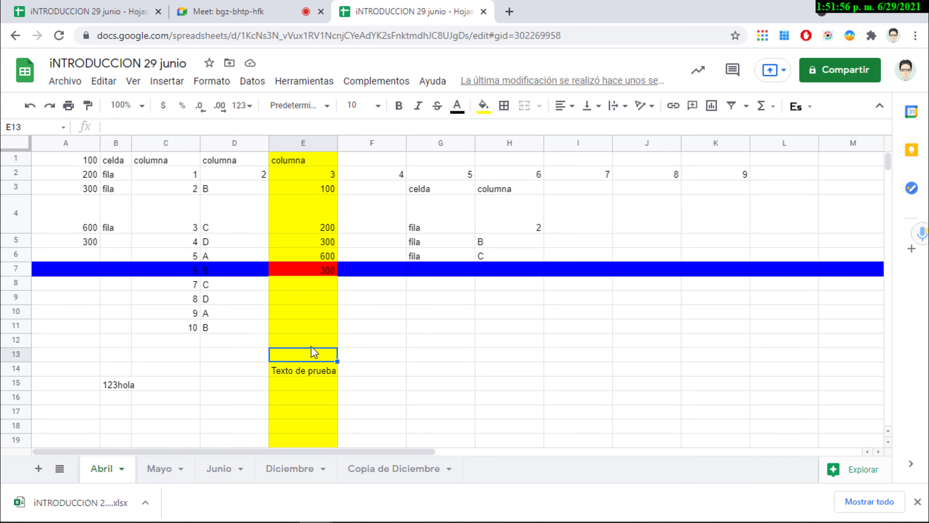
key(Up)
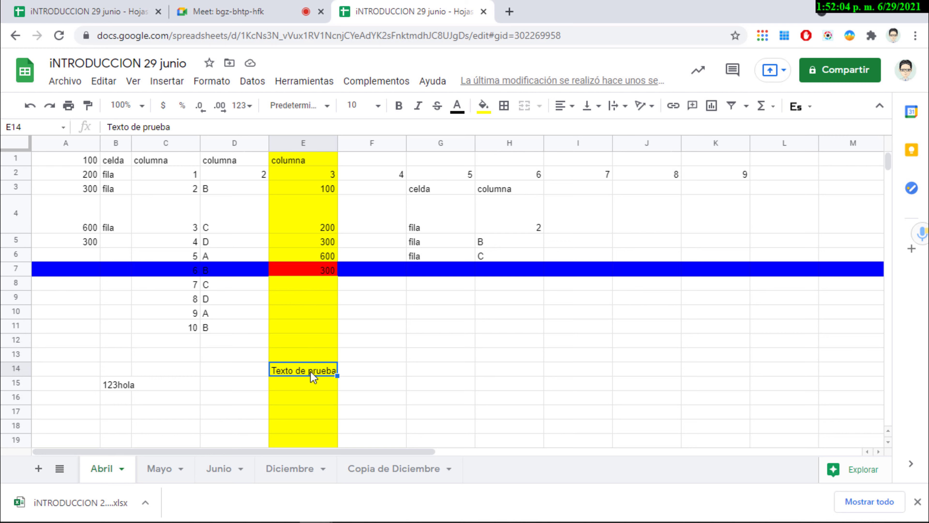
double_click(310, 371)
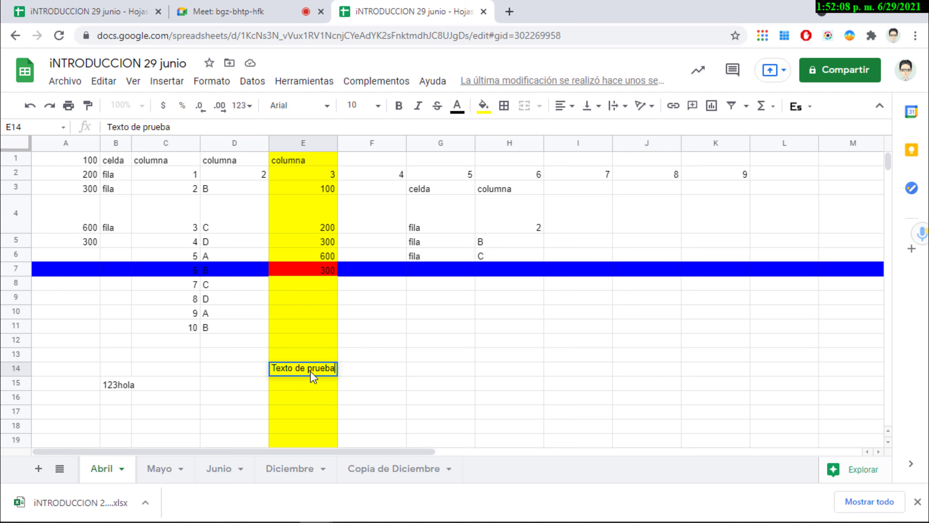
text(1)
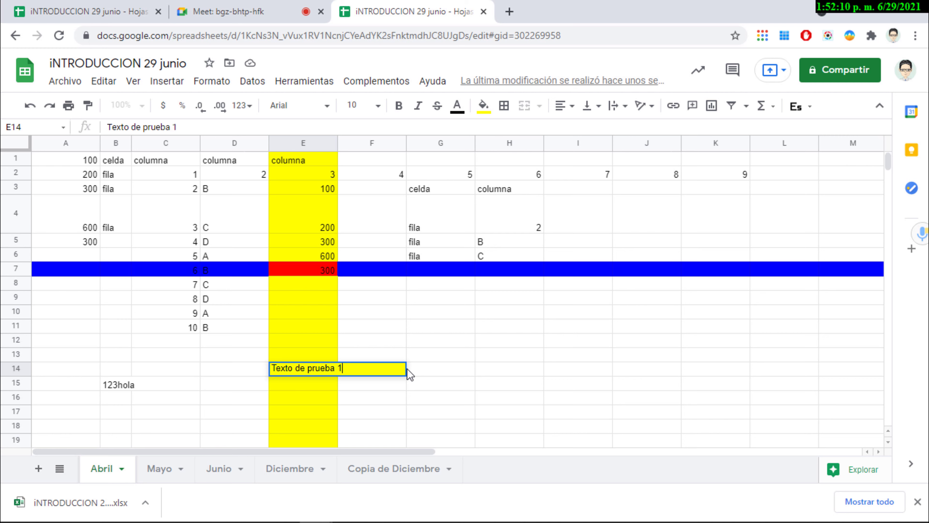
key(Return)
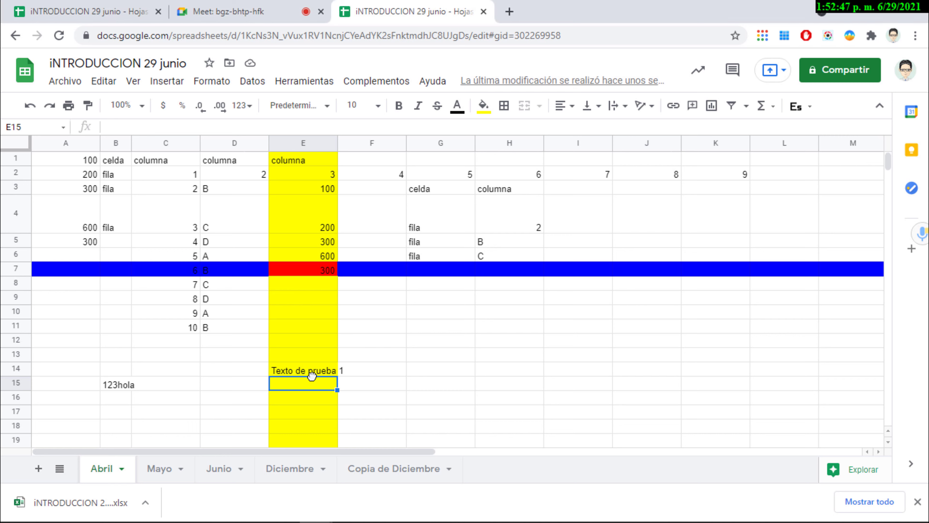
key(Up)
key(Down)
key(Return)
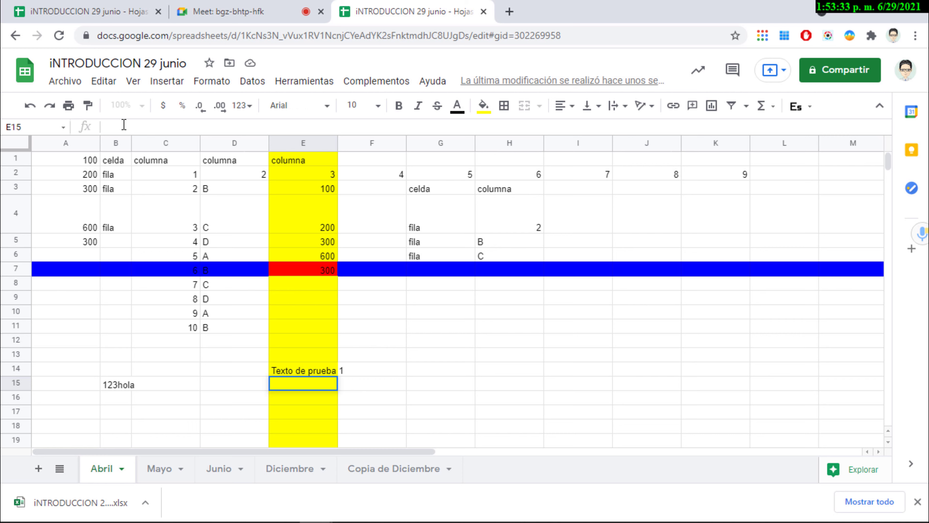
key(Escape)
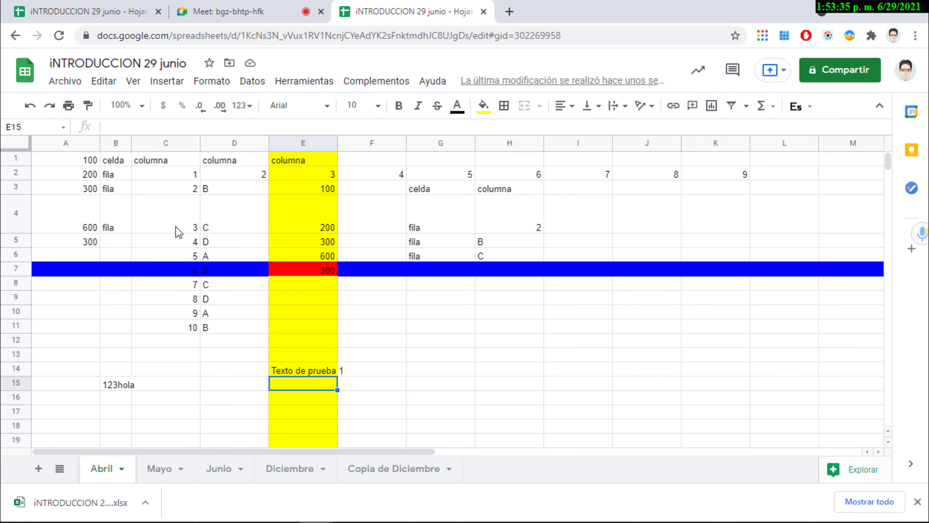
Step: Set the sheet zoom to 200% and select cell A4 to show its formula
click(143, 106)
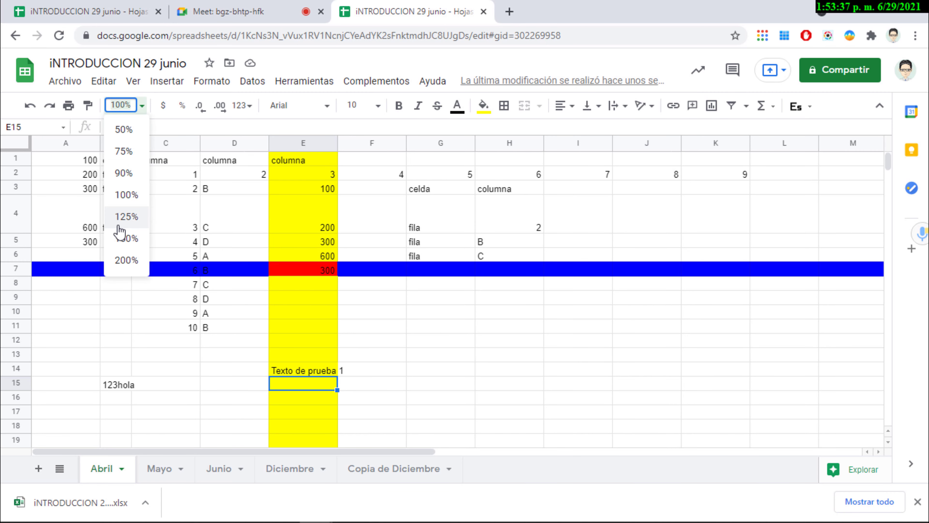
click(127, 262)
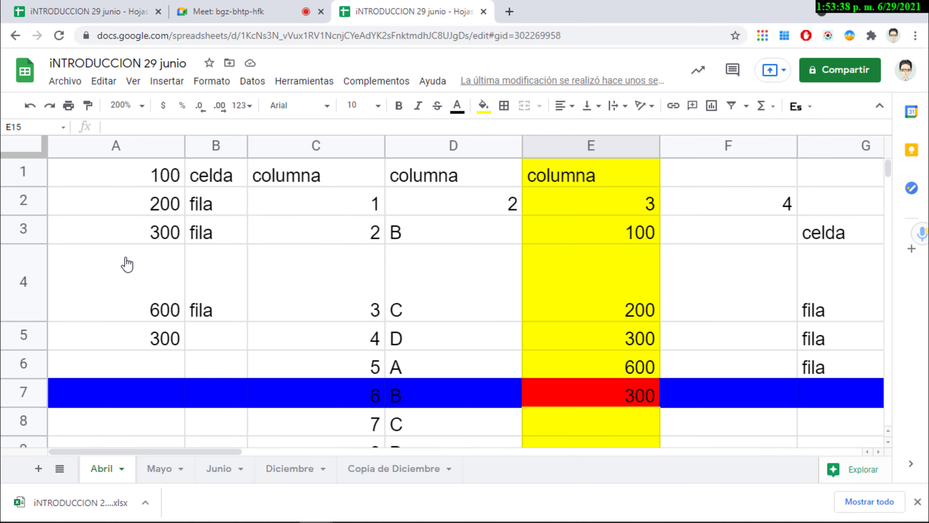
click(111, 369)
click(163, 338)
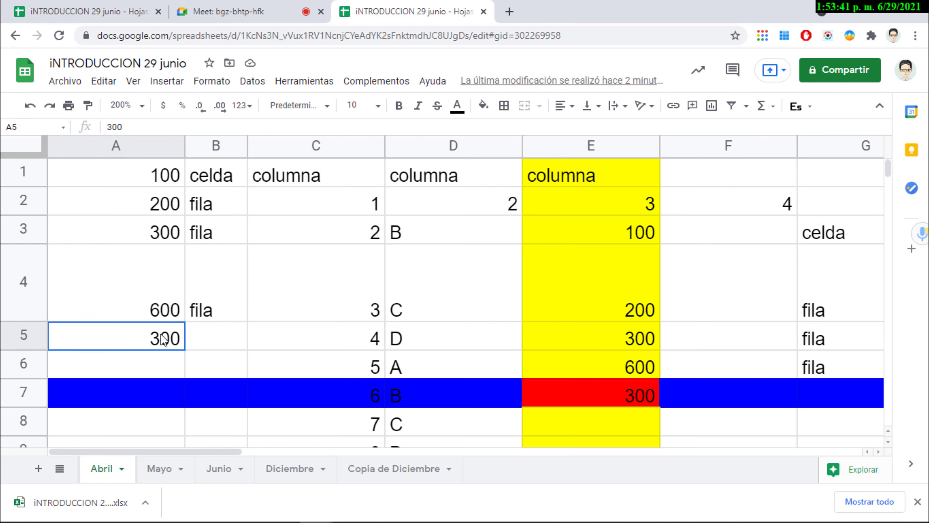
key(Up)
key(Up)
key(Down)
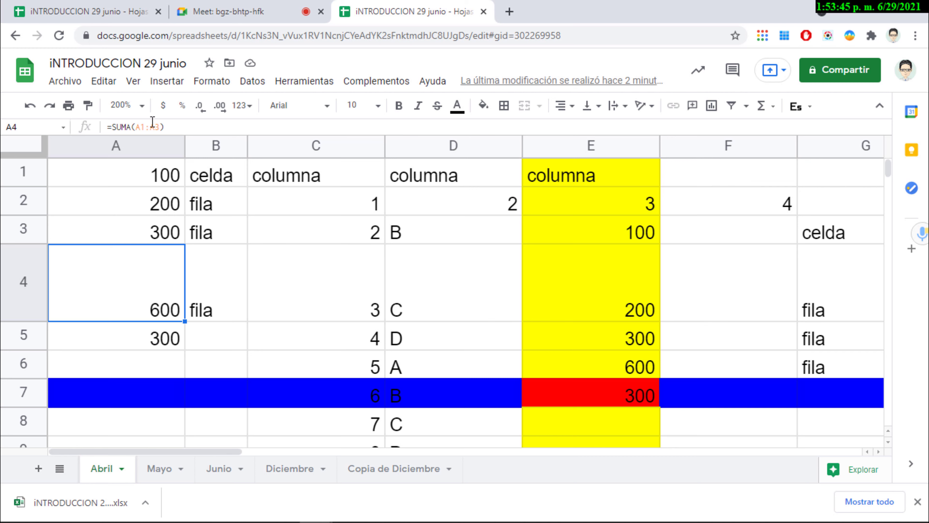
Step: Try replacing the function name SUMA with "oso" in cell A4's formula, and undo the change
click(167, 127)
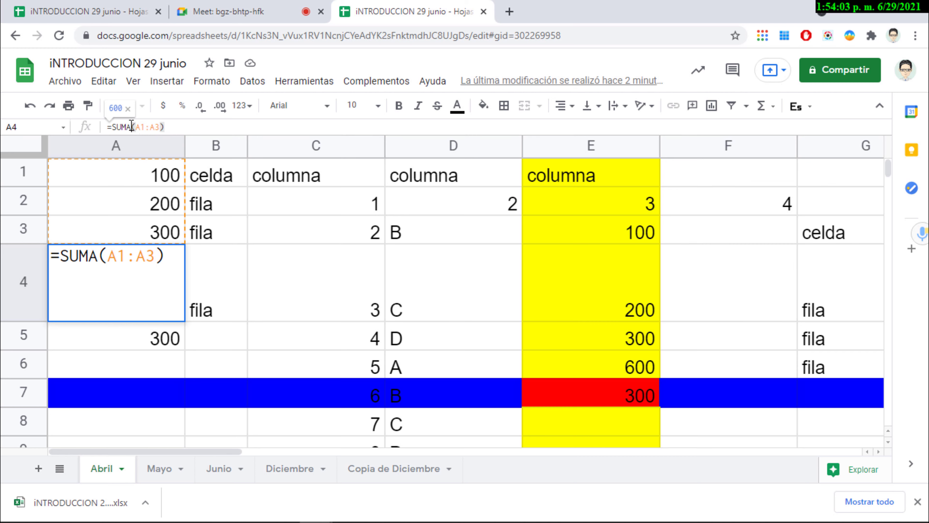
double_click(115, 125)
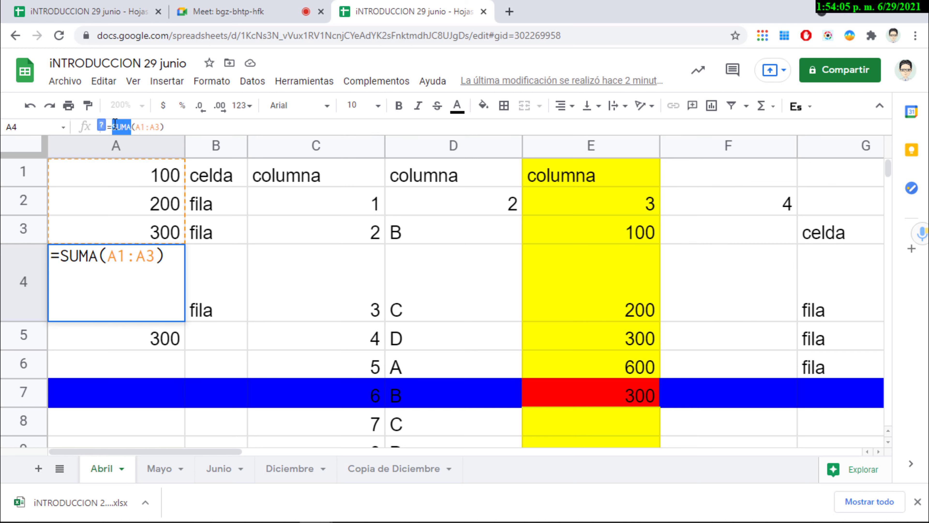
text(oso)
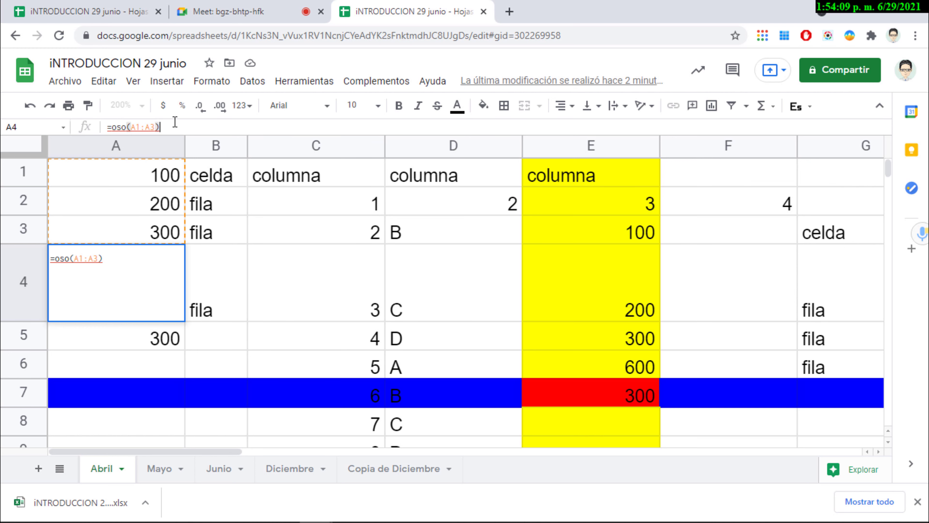
key(Return)
mouse_move(134, 282)
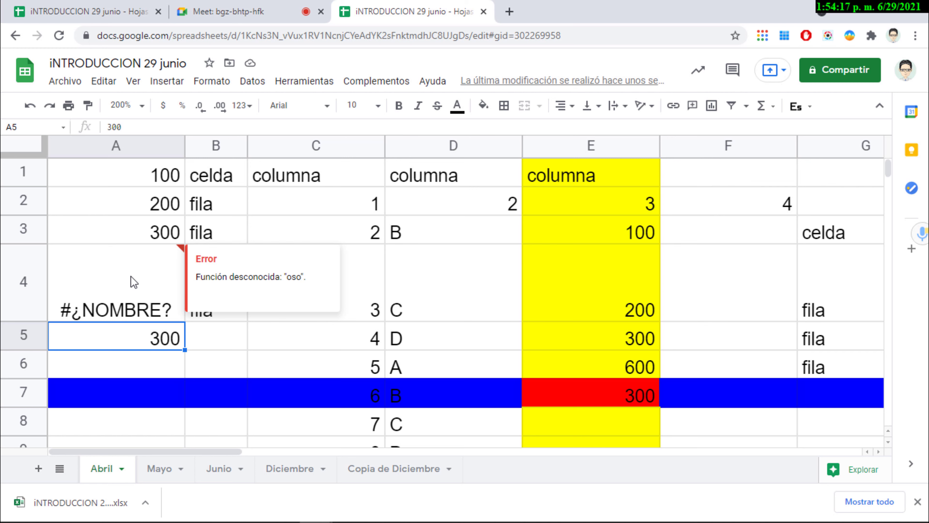
key(ctrl+z)
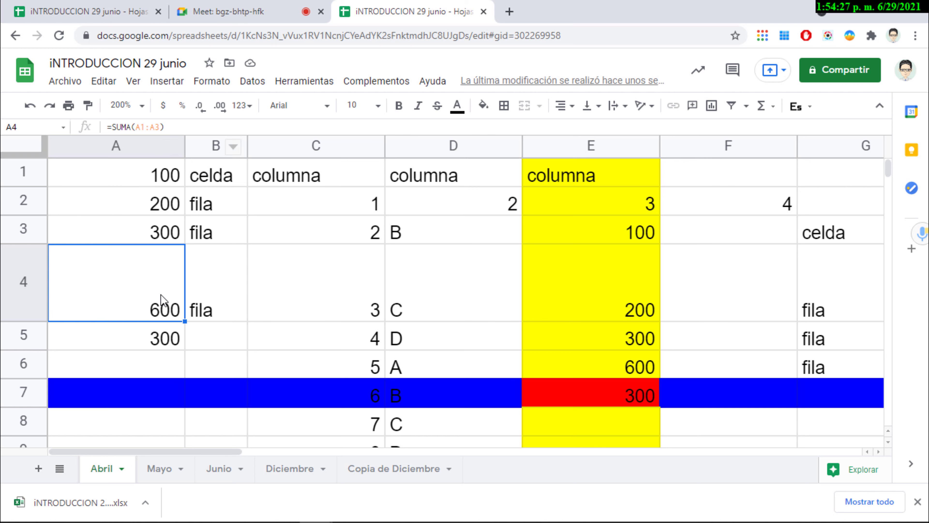
Step: Enter the formula =200+600 in cell B5
click(156, 338)
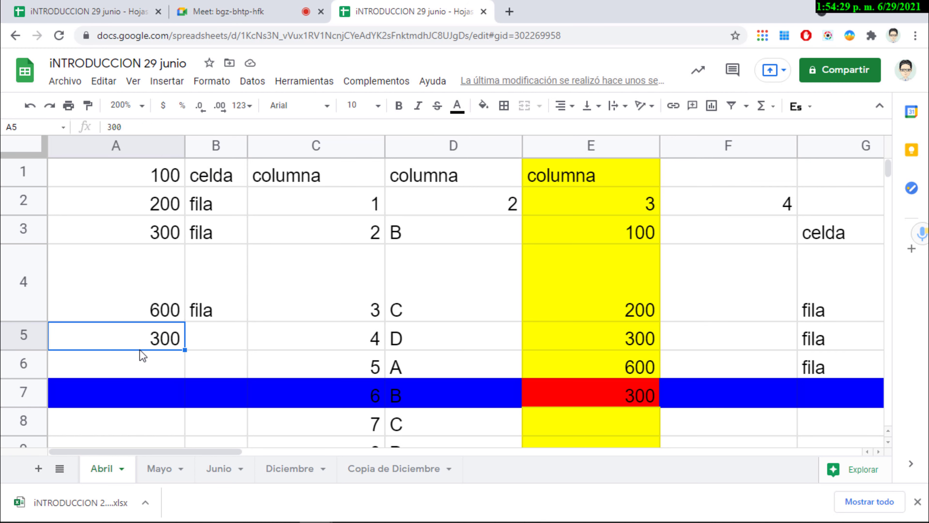
click(206, 336)
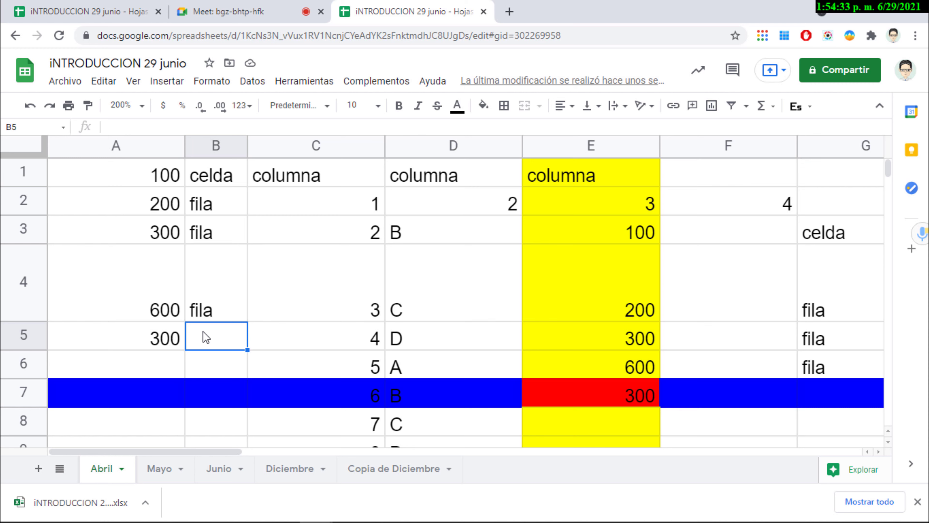
text(=)
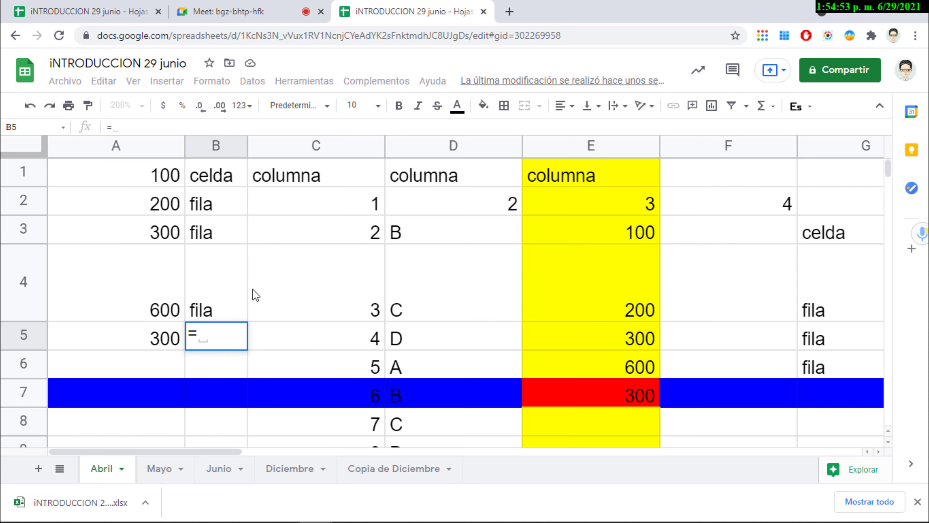
text(200+)
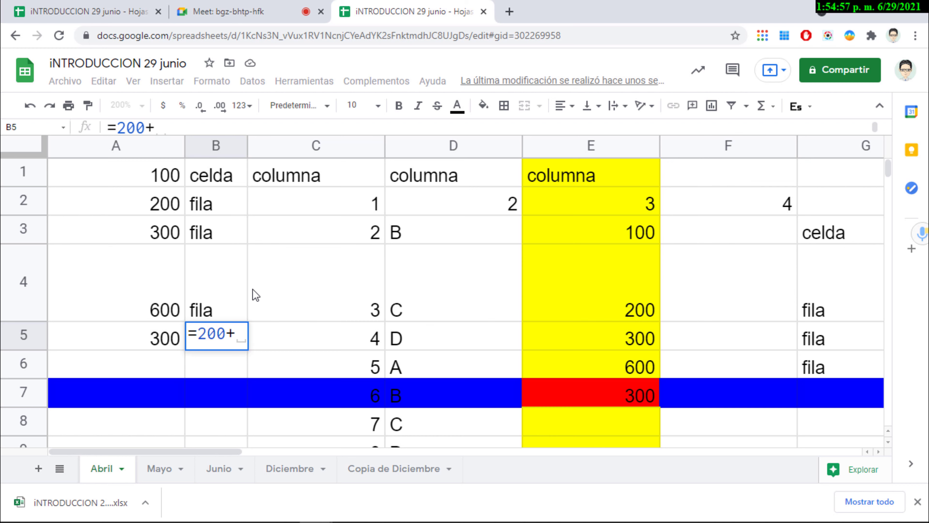
text(600)
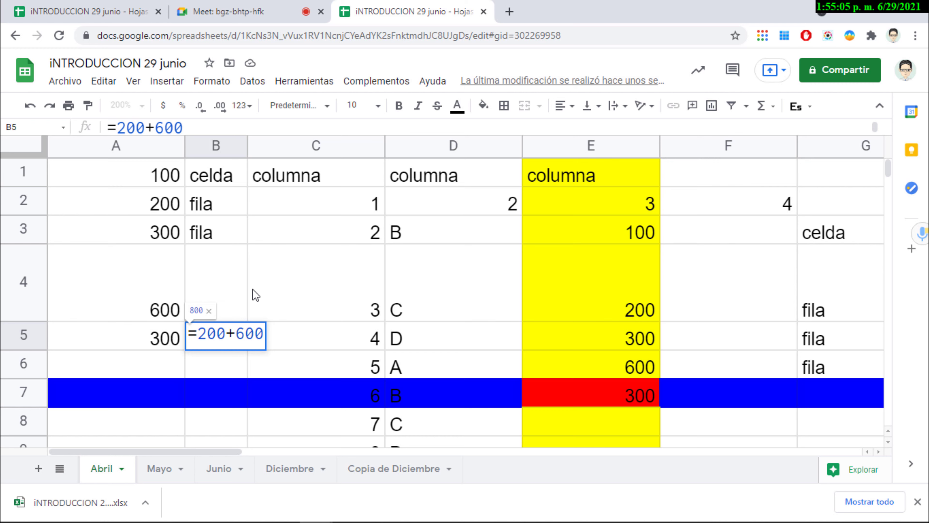
key(Return)
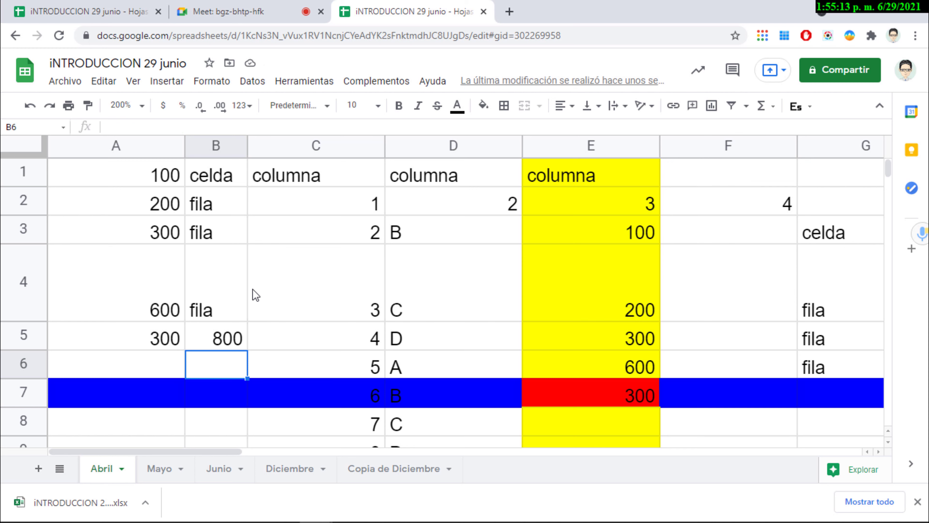
Step: Enter a formula in cell B6 that adds cells A2 and A4 by reference, =a2+a4
text(=)
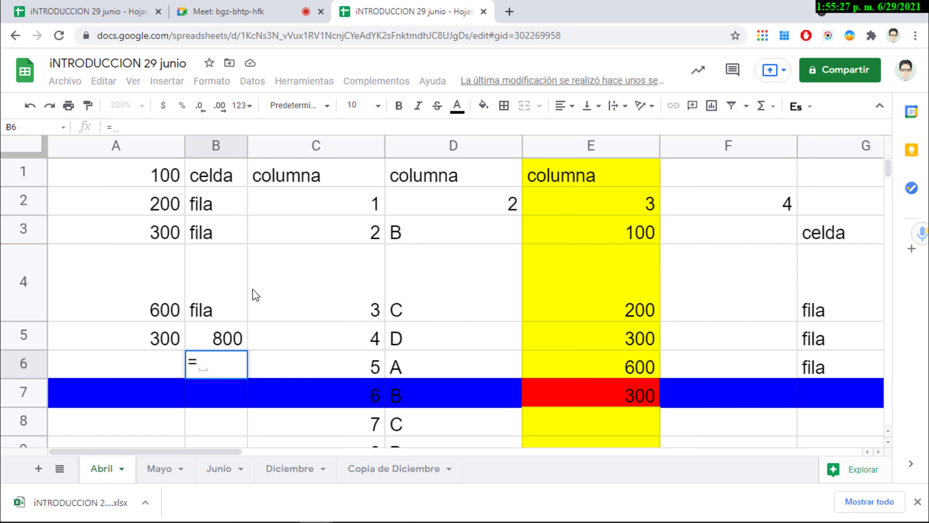
text(a)
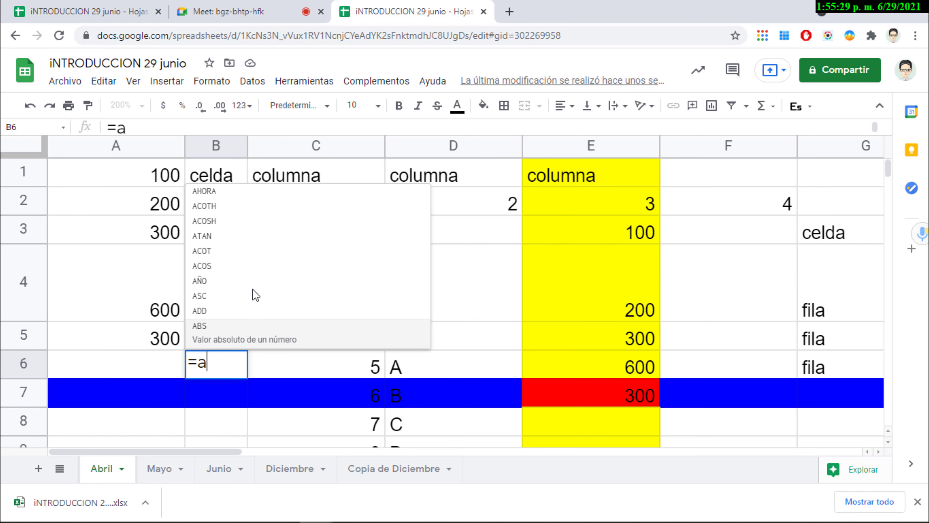
text(2)
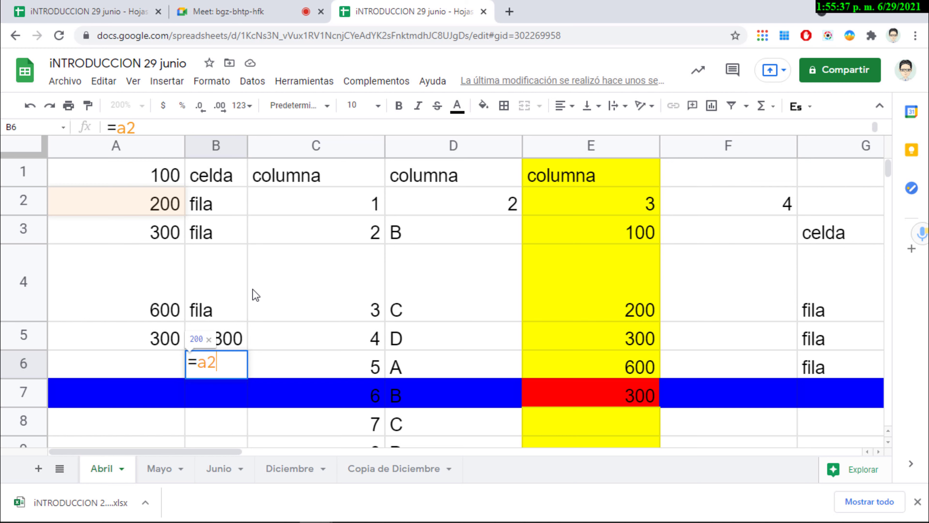
text(+)
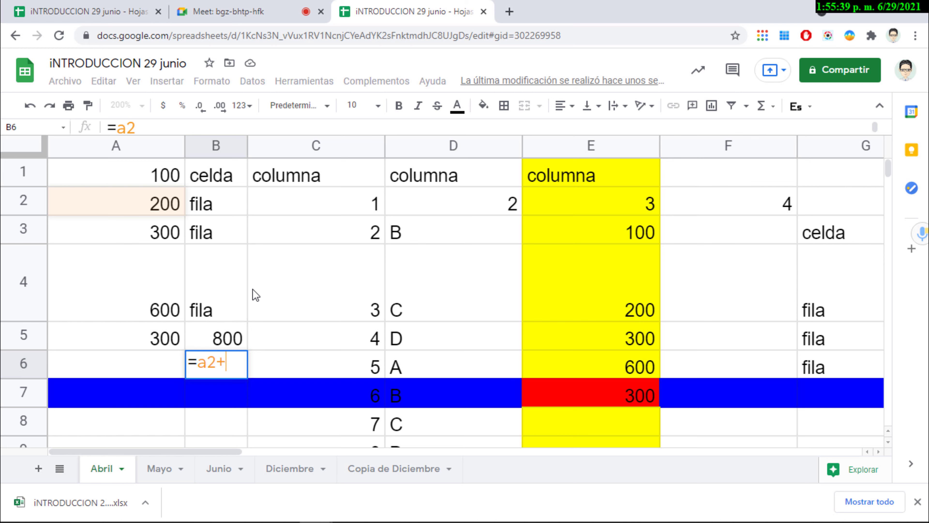
text(a)
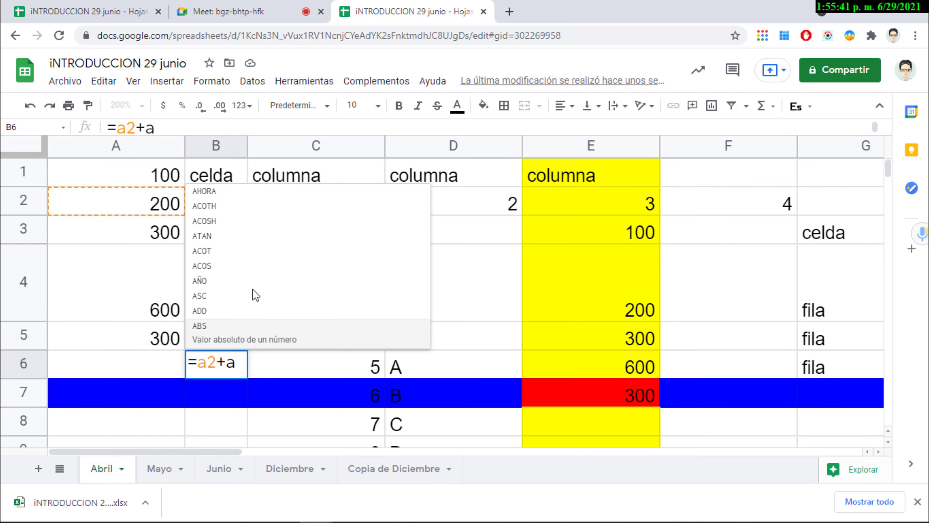
text(4)
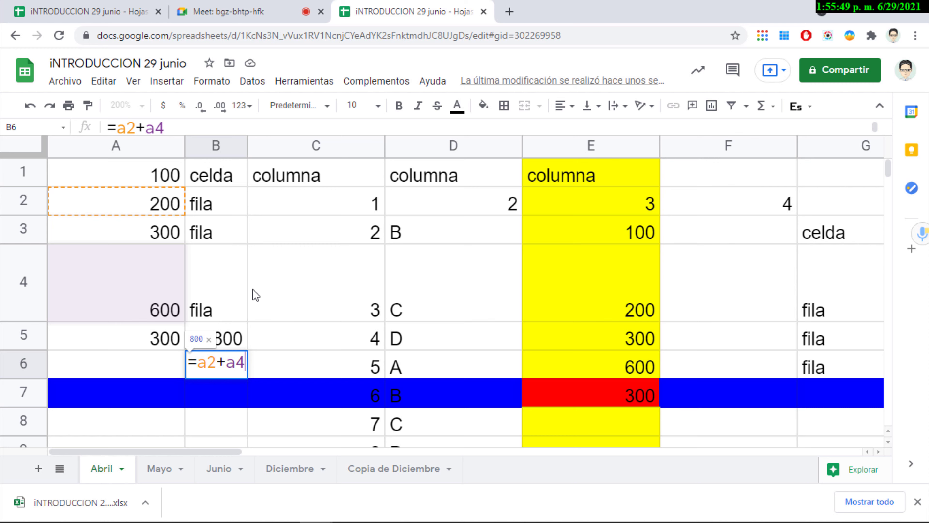
key(Return)
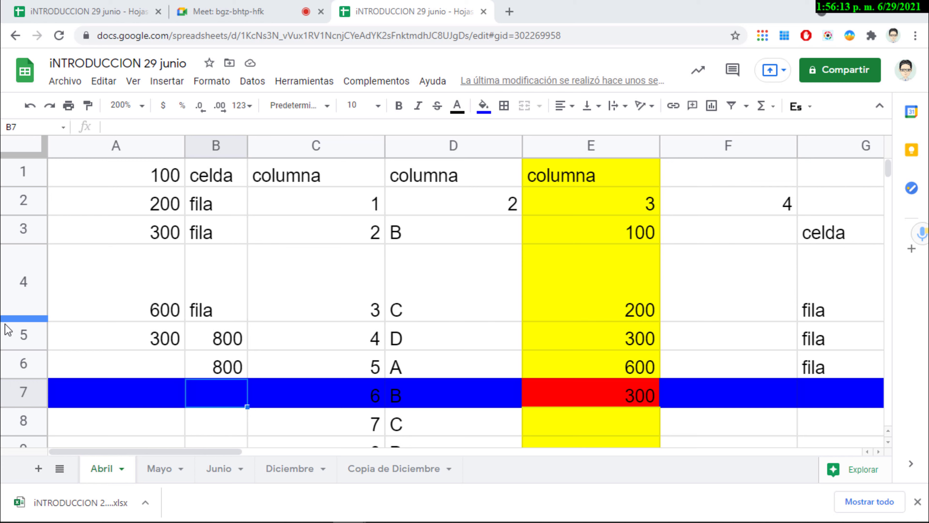
Step: Enter the quantity 50 in cell A6
click(135, 366)
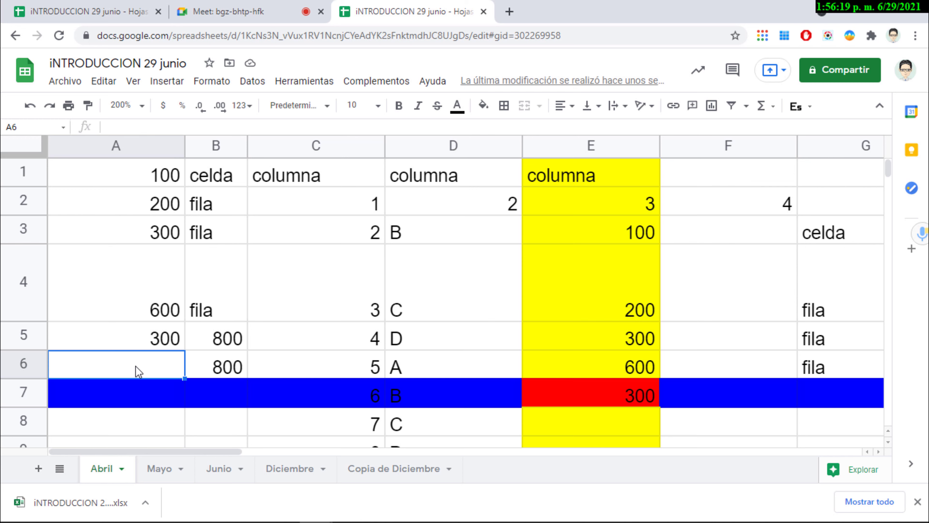
key(Right)
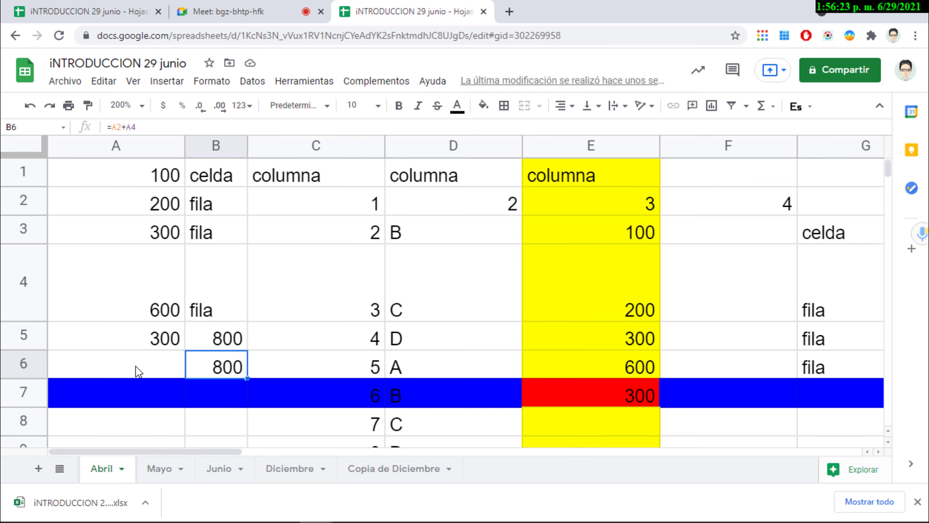
key(Left)
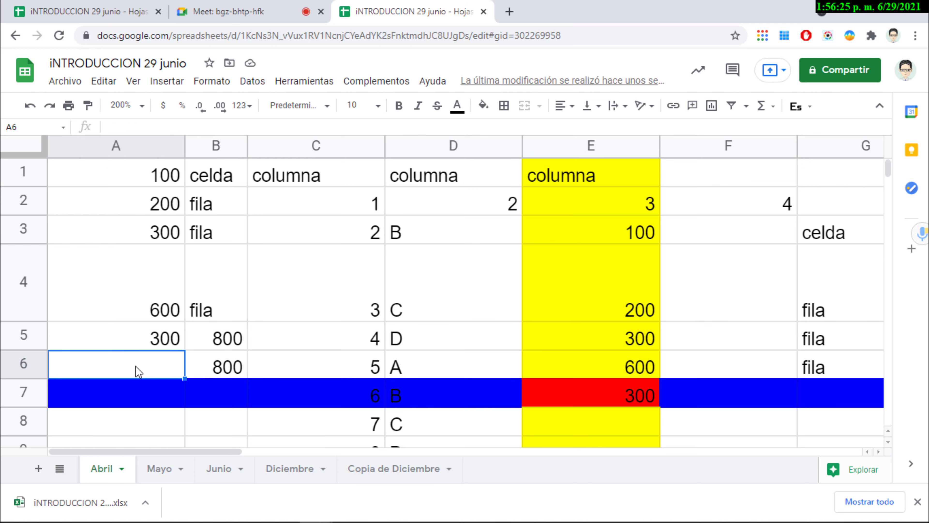
text(5)
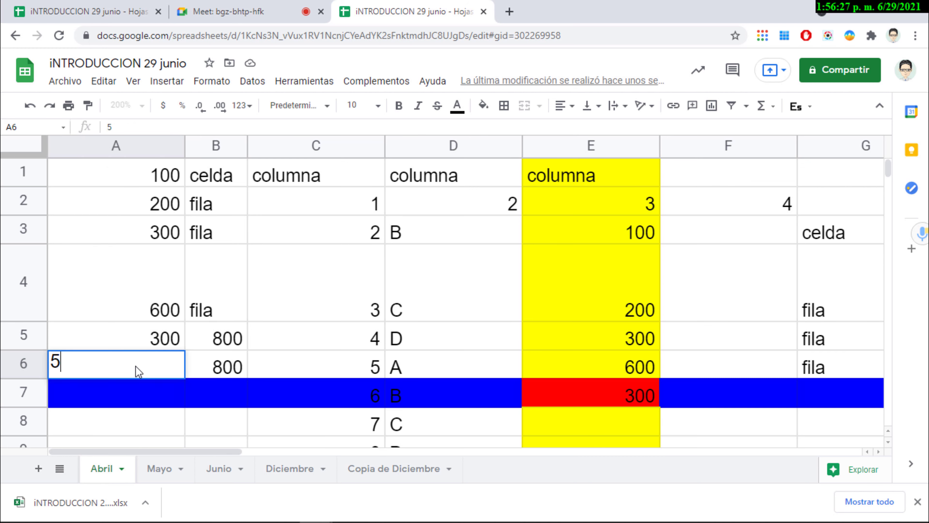
text(0)
key(BackSpace)
key(Tab)
Step: Replace cell B6's formula with the text "cajas de chocolate meler 150ml" and widen column B to fit it
text(cajas de c)
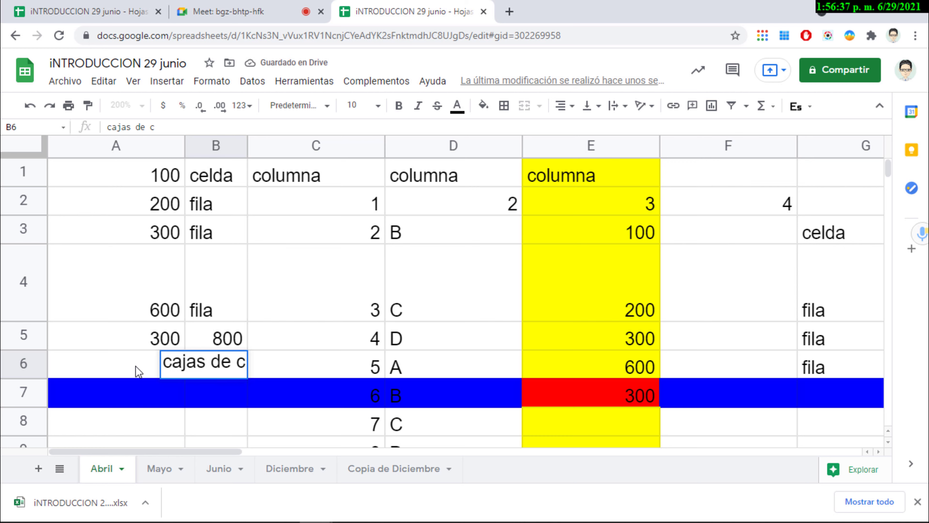
text(hocolate meler 150ml)
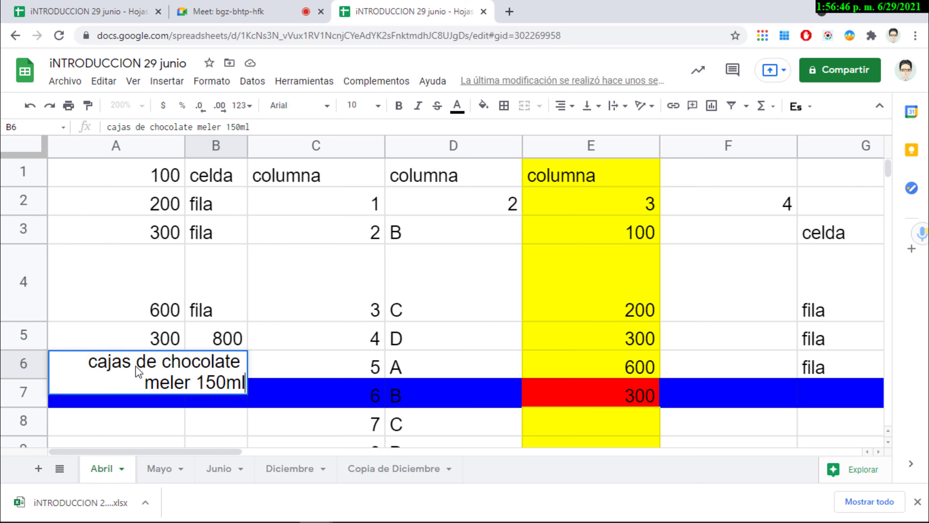
key(Return)
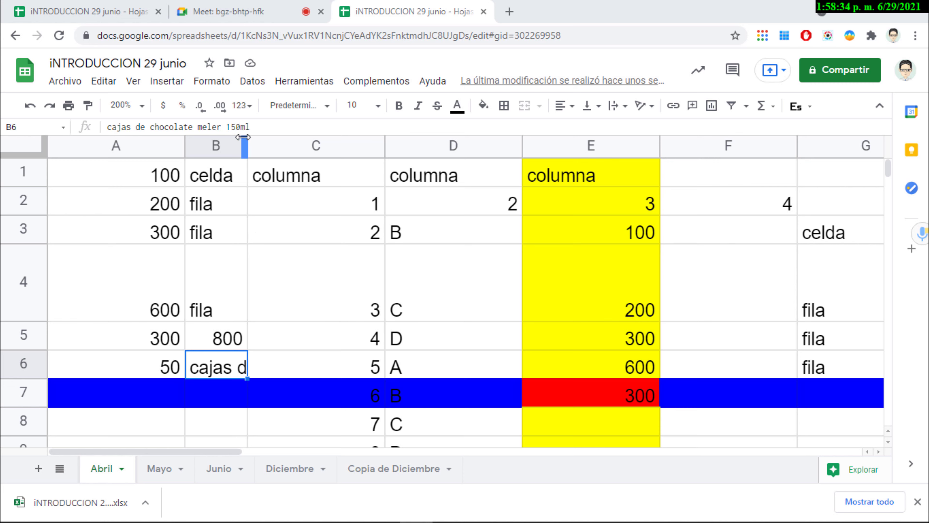
drag(243, 139, 340, 154)
double_click(343, 153)
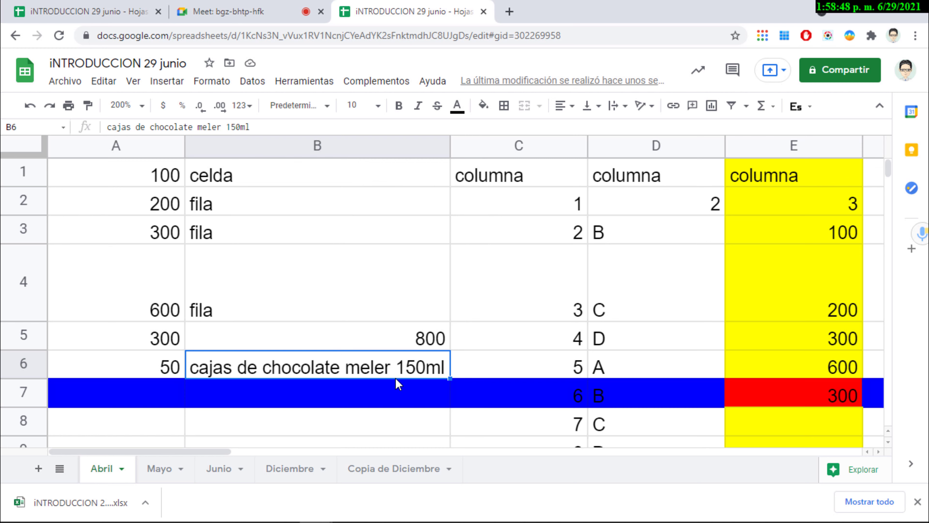
Step: Format the number in cell C6 as currency with decimals (Moneda)
click(504, 373)
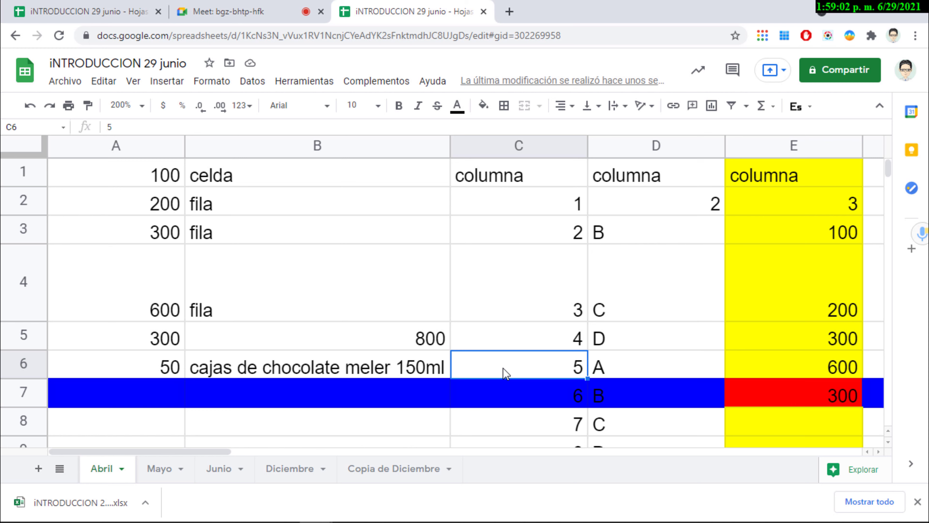
click(251, 112)
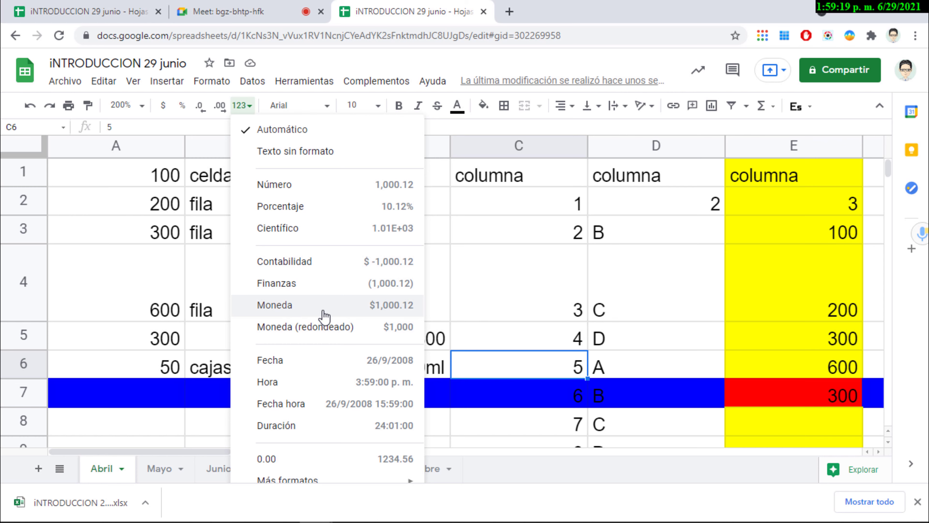
click(343, 308)
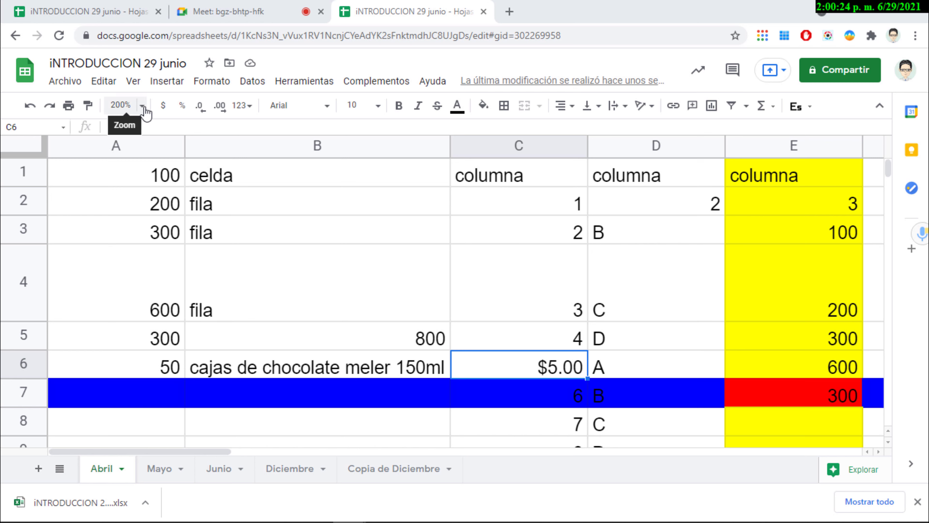
Step: Reduce the sheet zoom to 100% and enter the formula =2+3*5 in cell H11
click(126, 106)
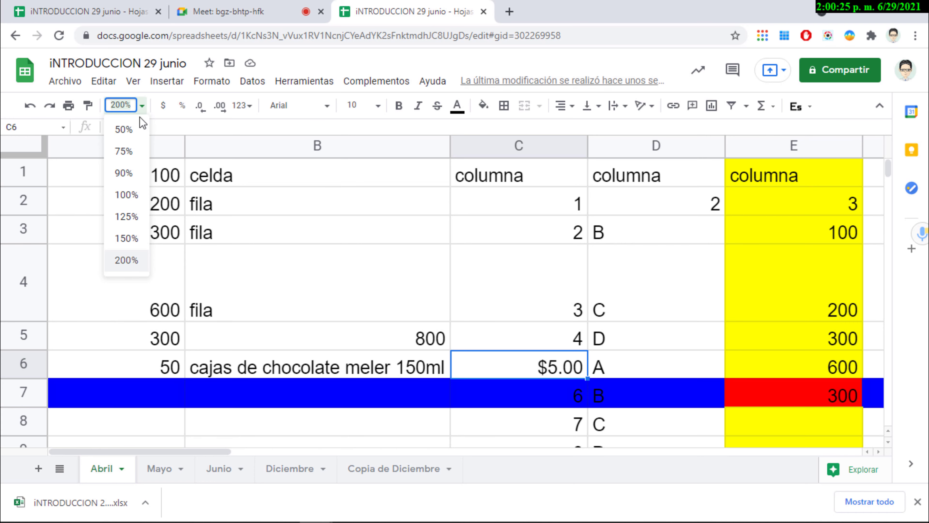
click(127, 199)
click(586, 331)
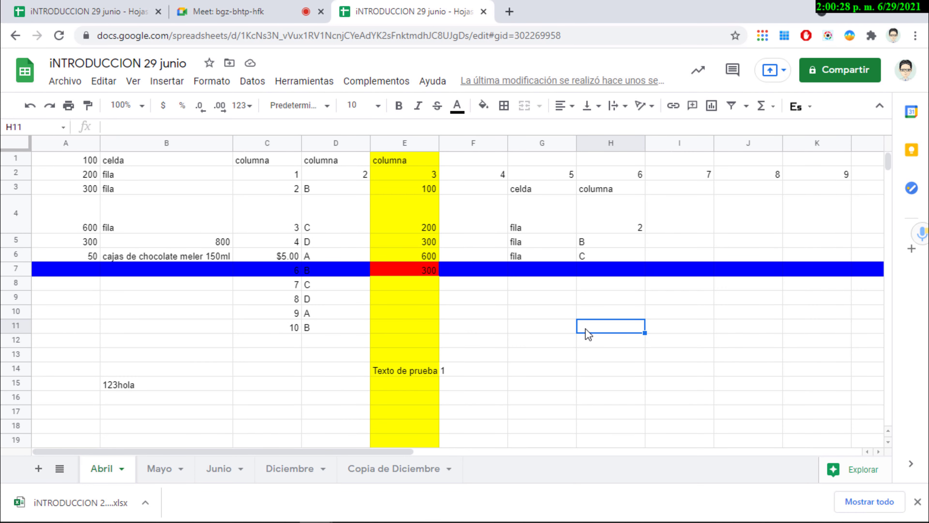
text(=)
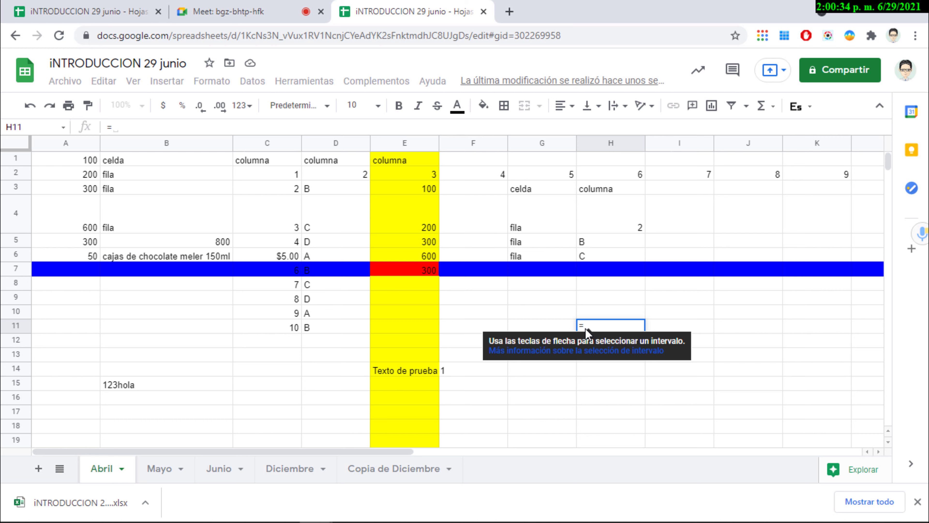
text(2)
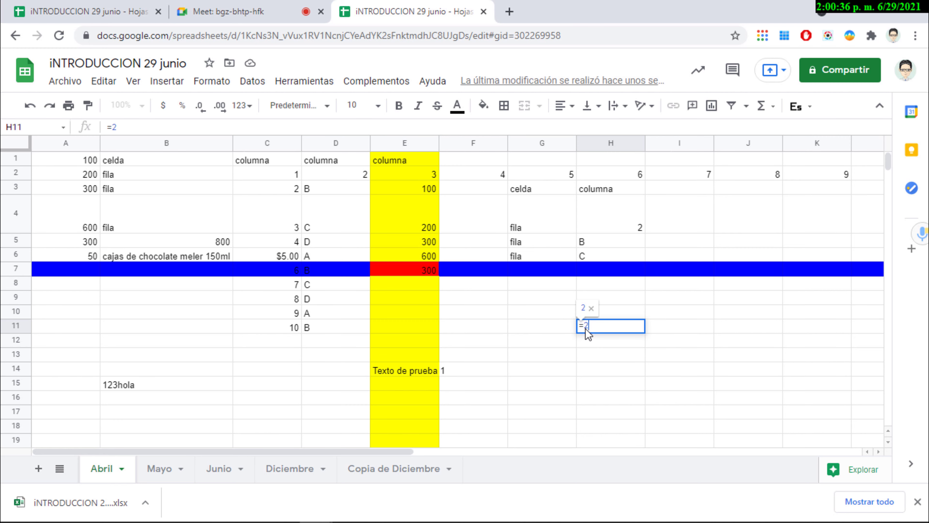
text(+)
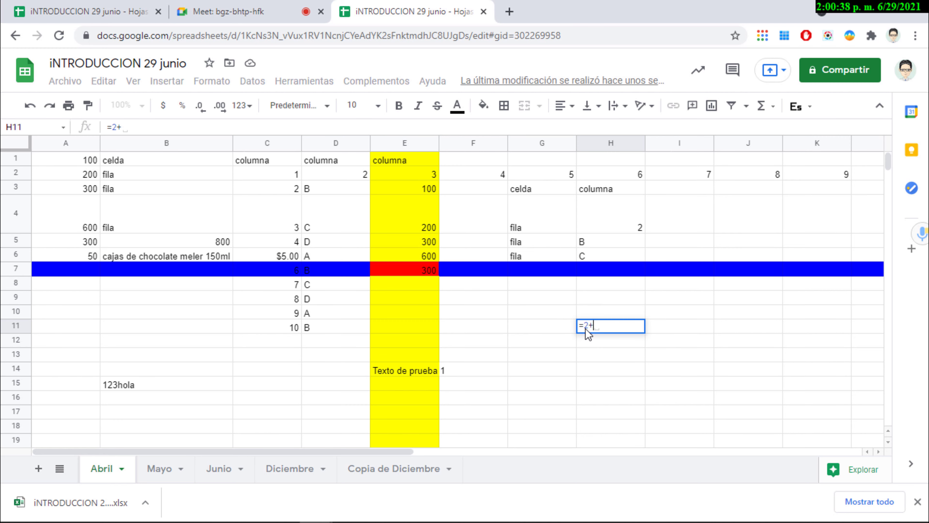
text(3)
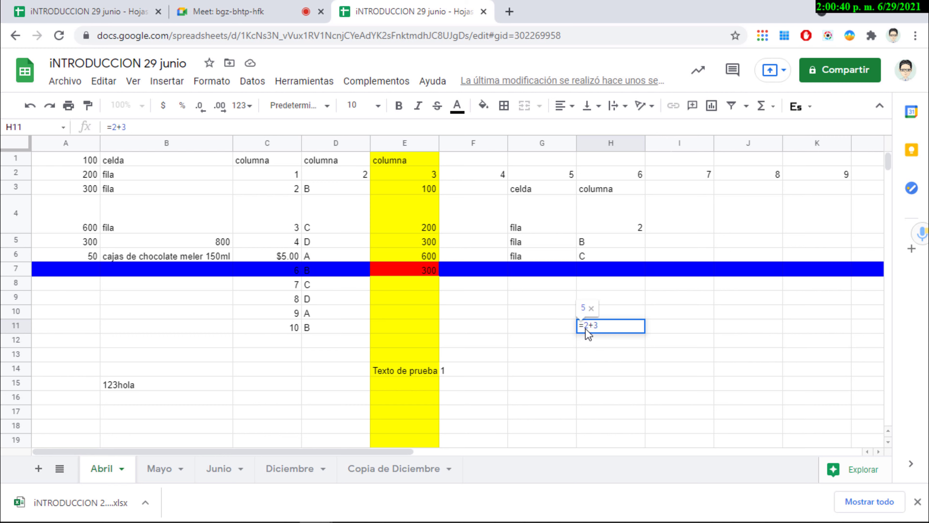
text(*)
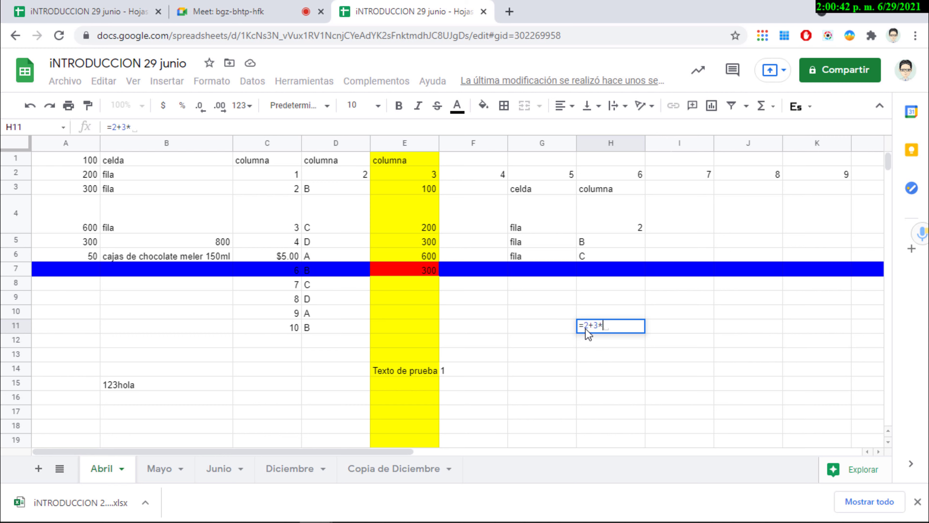
text(5)
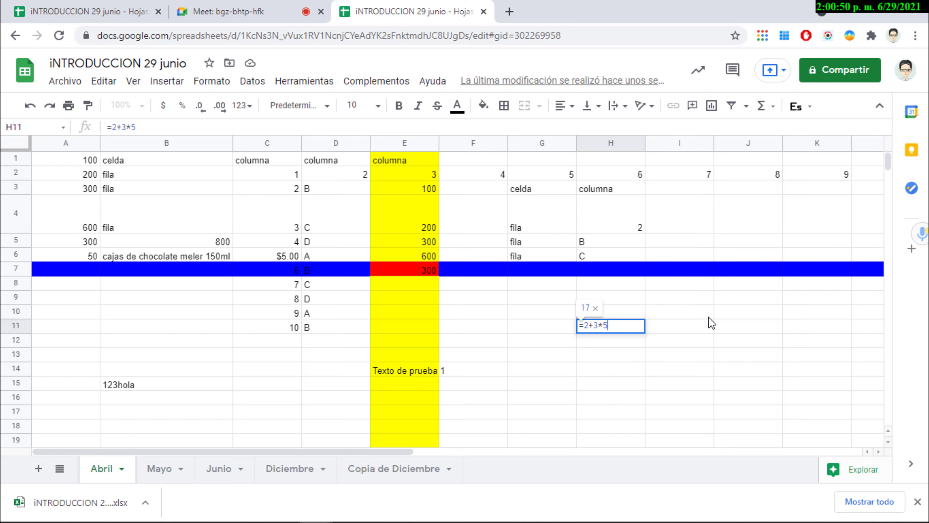
key(Return)
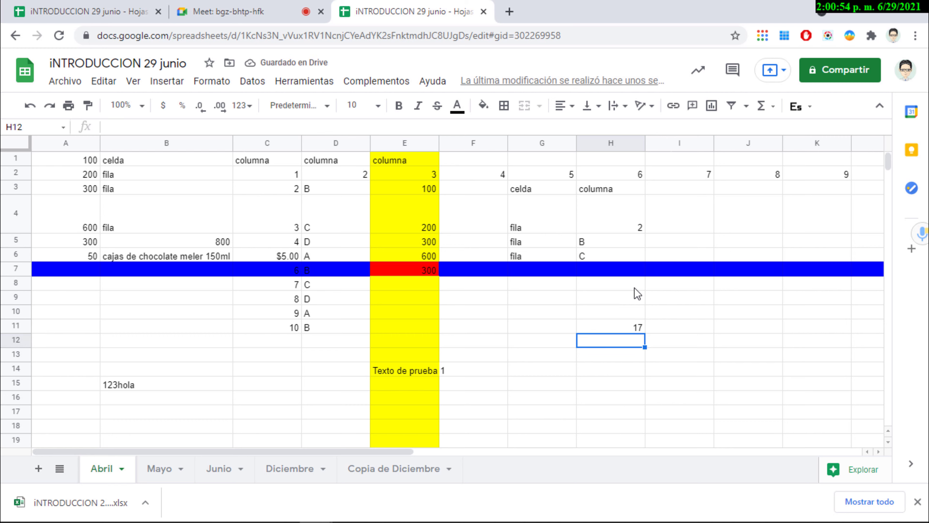
Step: Set the sheet zoom back to 200%
click(146, 109)
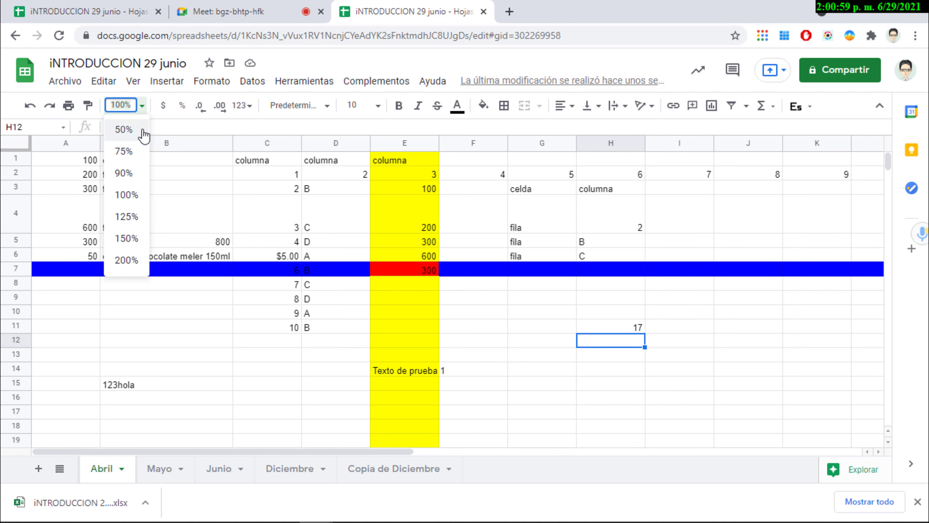
click(126, 260)
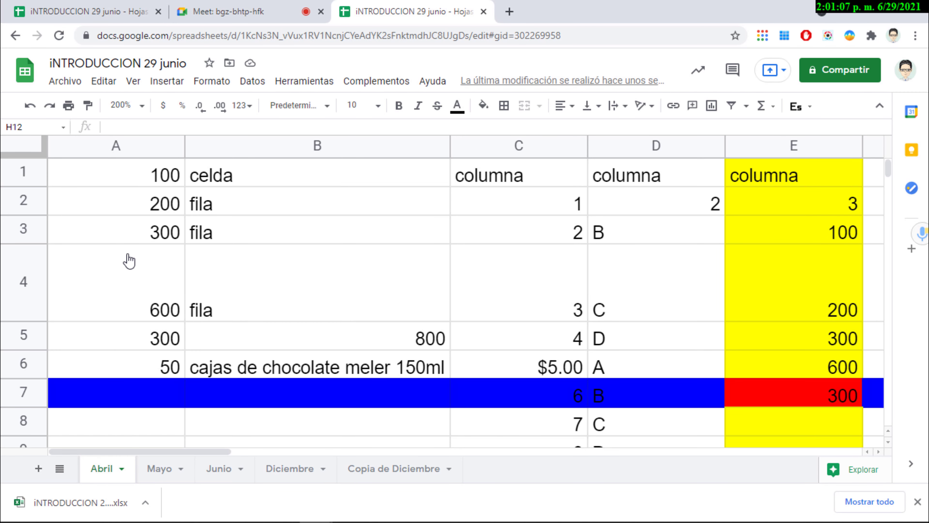
Step: Switch to the Google Meet call, turn the camera on to show the calculator, and turn it off again
click(215, 4)
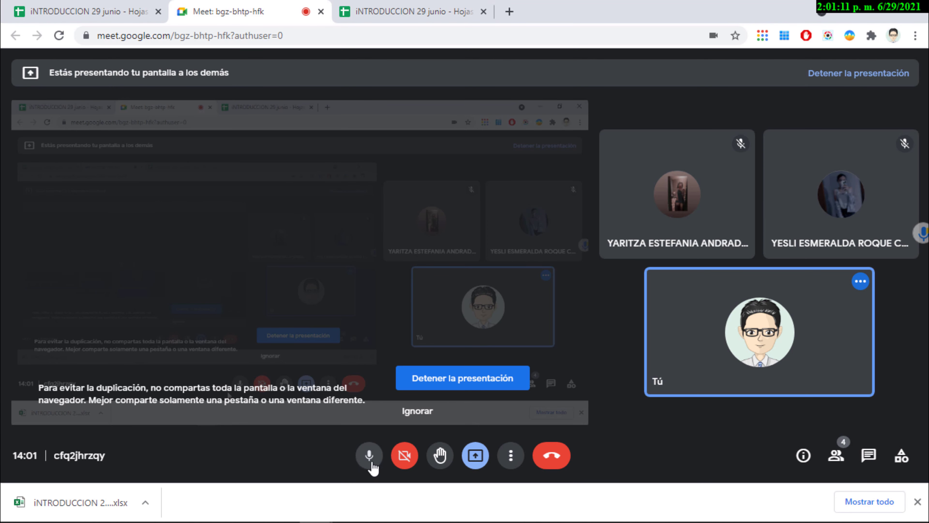
click(408, 459)
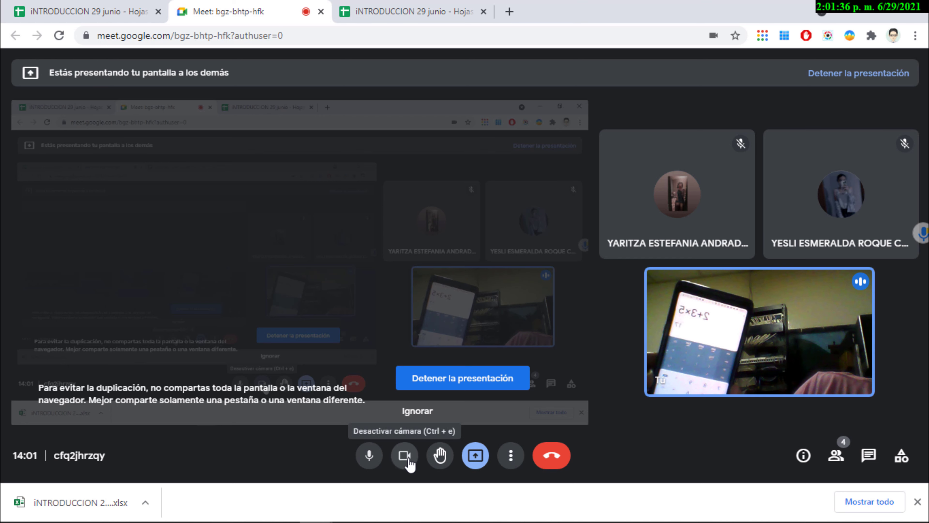
click(405, 455)
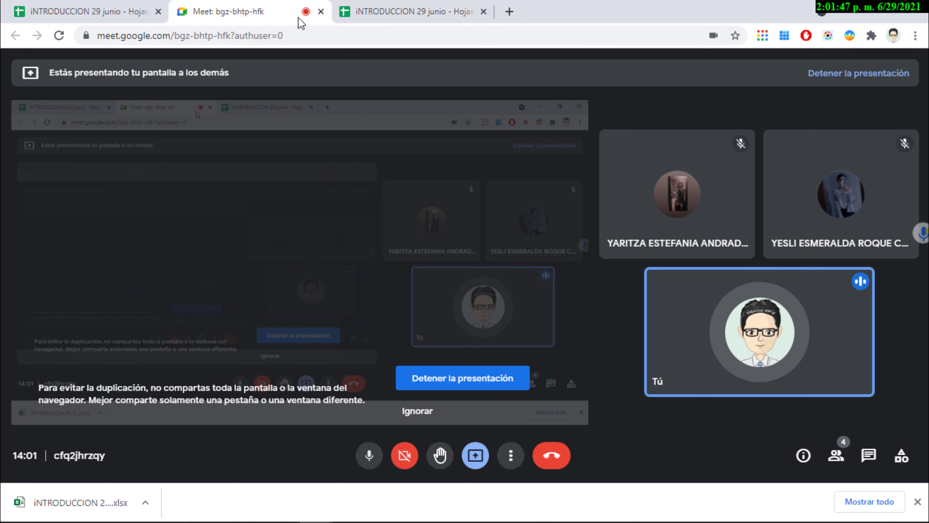
Step: Switch back to the Google Sheets spreadsheet and select cell H11 to show its formula
click(409, 11)
key(Up)
key(Up)
key(Up)
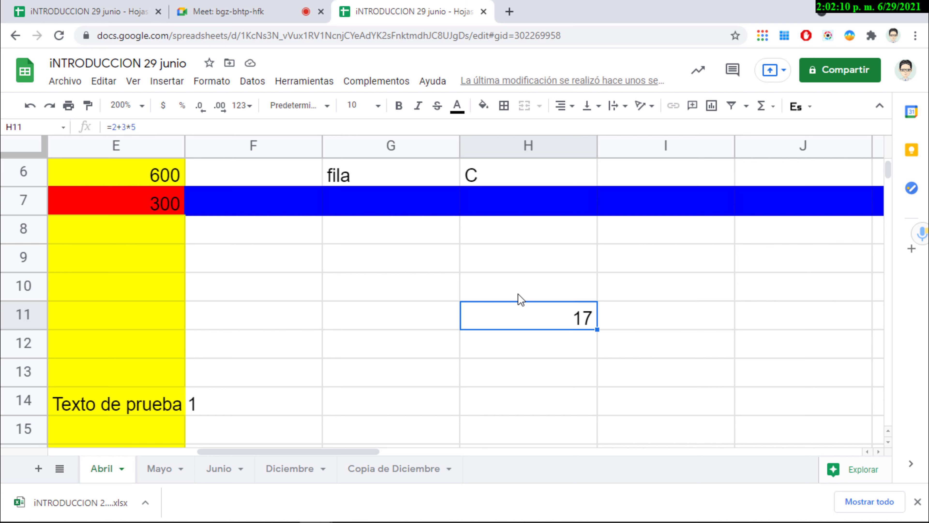
Step: Try adding parentheses around the sum in cell H11's formula, making it =(2+3)*5
click(256, 127)
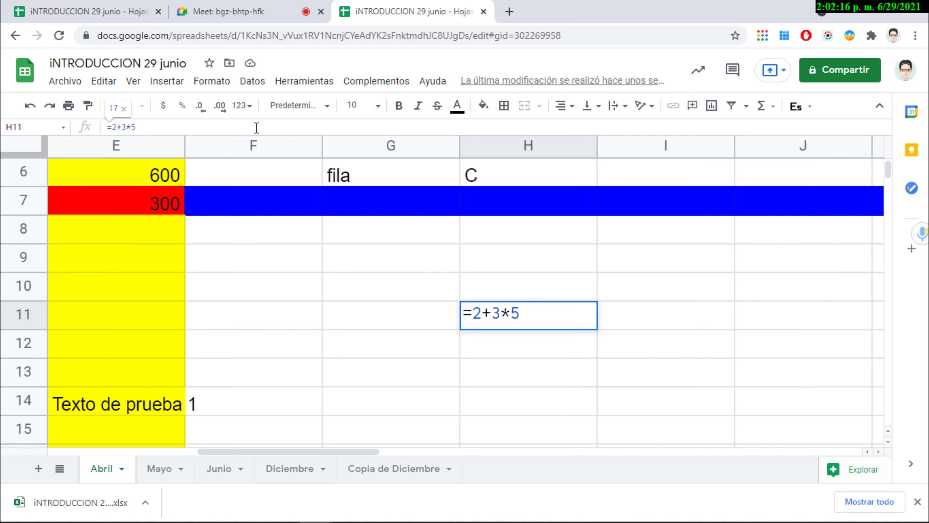
key(Left)
key(Left)
key(Left)
key(Left)
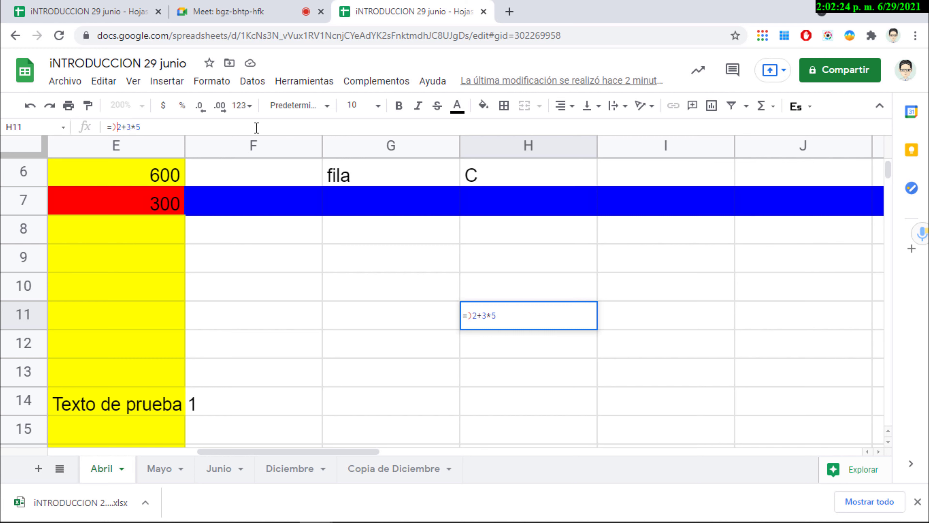
text(()
key(Right)
key(Right)
key(Right)
text())
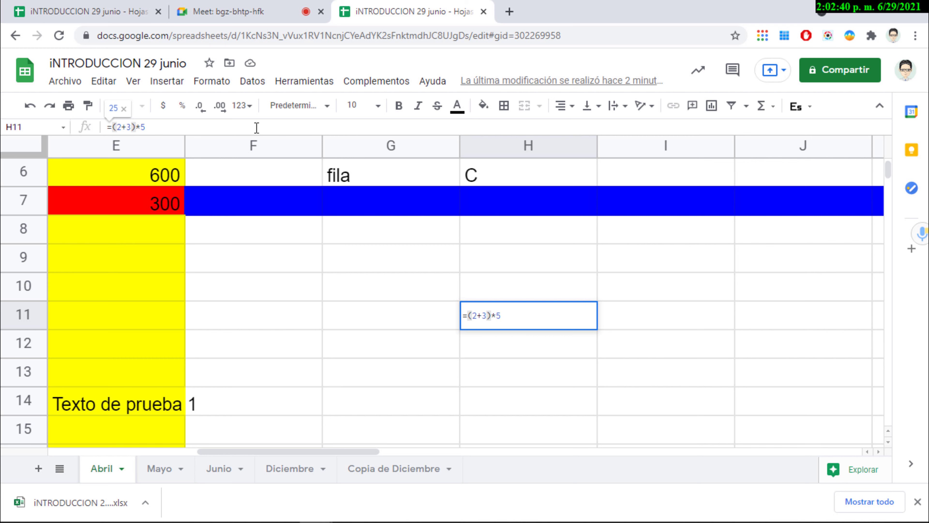
key(Right)
key(Right)
key(Return)
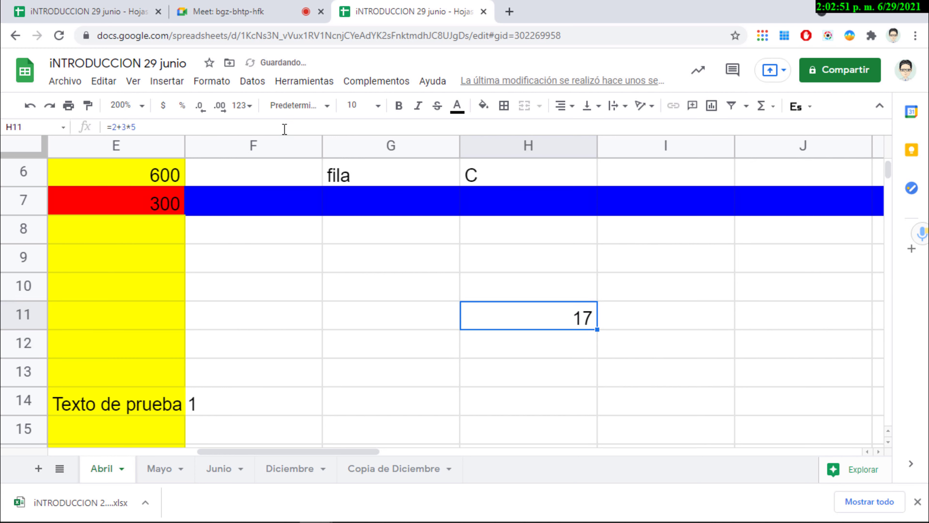
Step: Copy the formula text of cell H11 and format cells I11:I12 as plain text (Texto sin formato)
drag(285, 128, 70, 117)
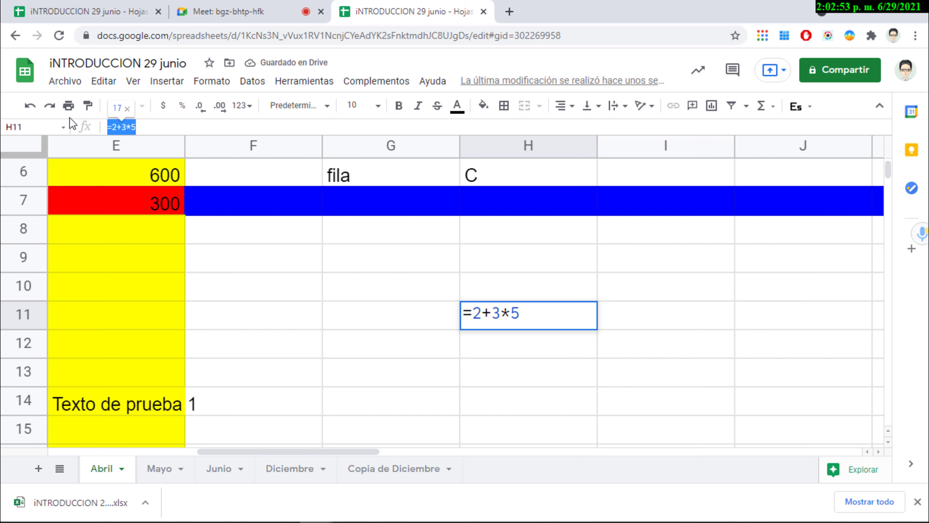
key(Escape)
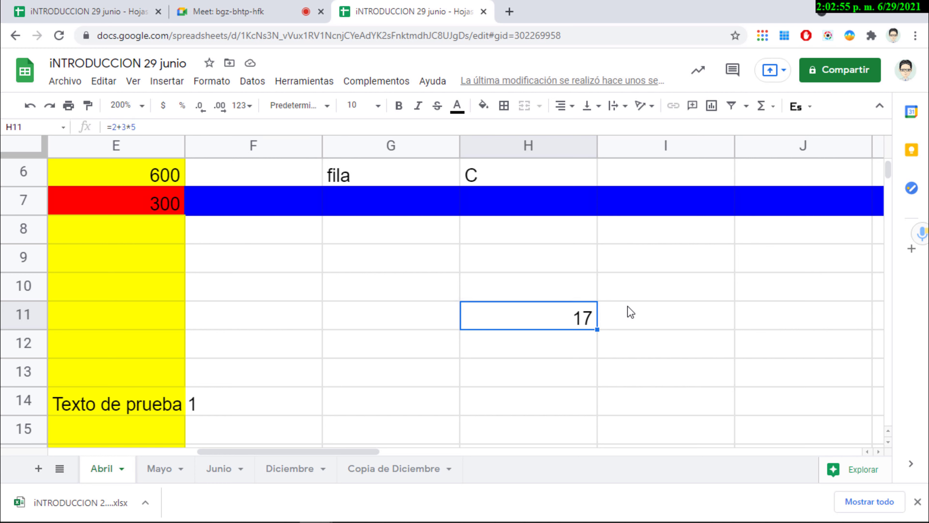
drag(631, 315, 636, 353)
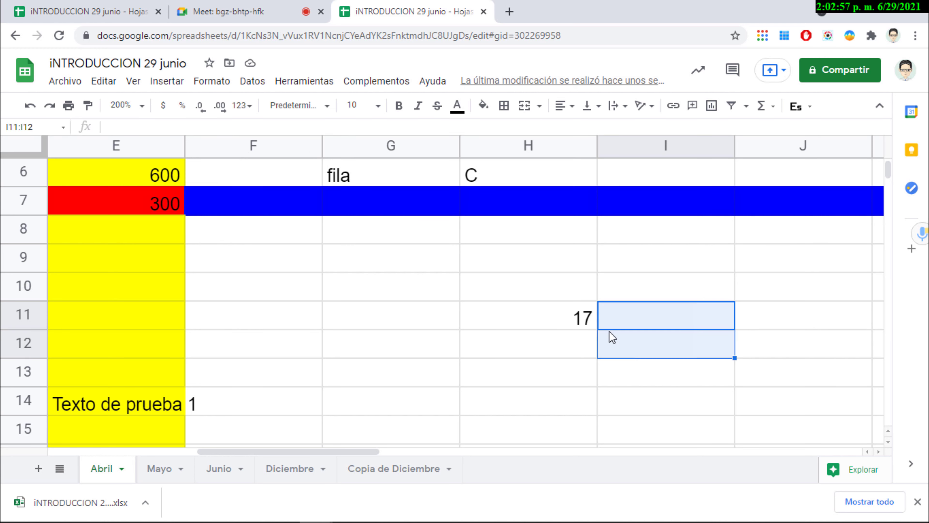
click(243, 107)
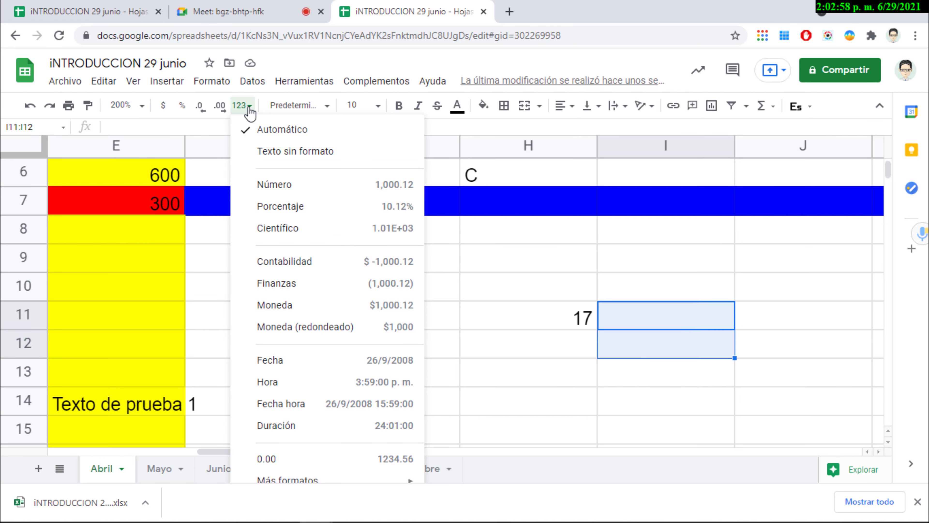
click(269, 161)
click(677, 318)
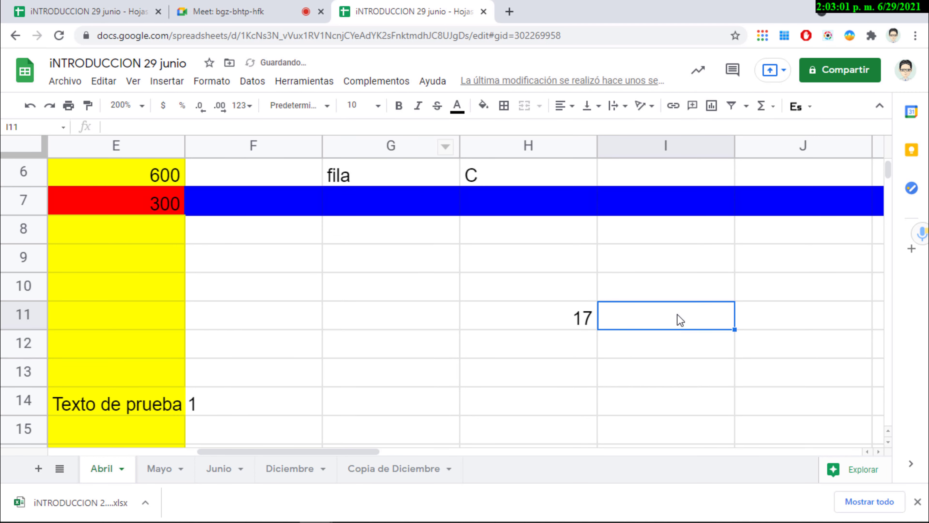
click(495, 126)
text(17)
key(Return)
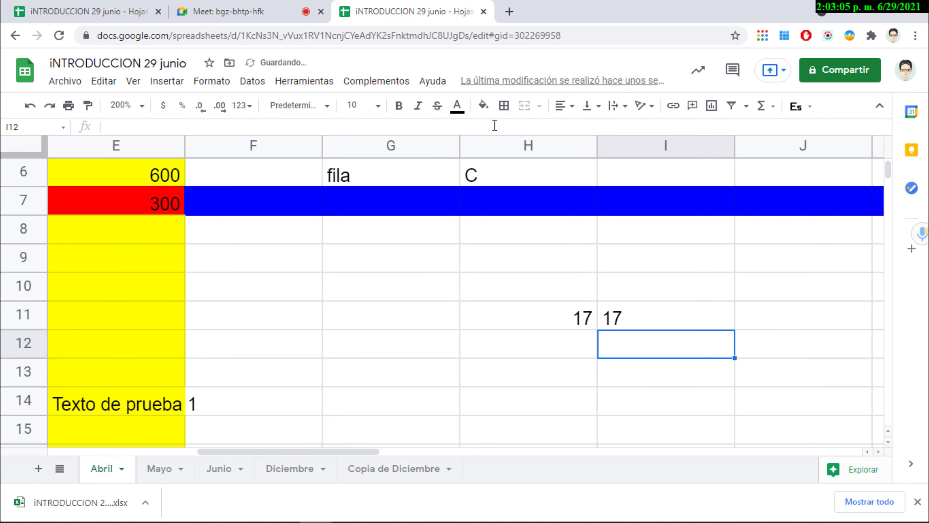
key(ctrl+z)
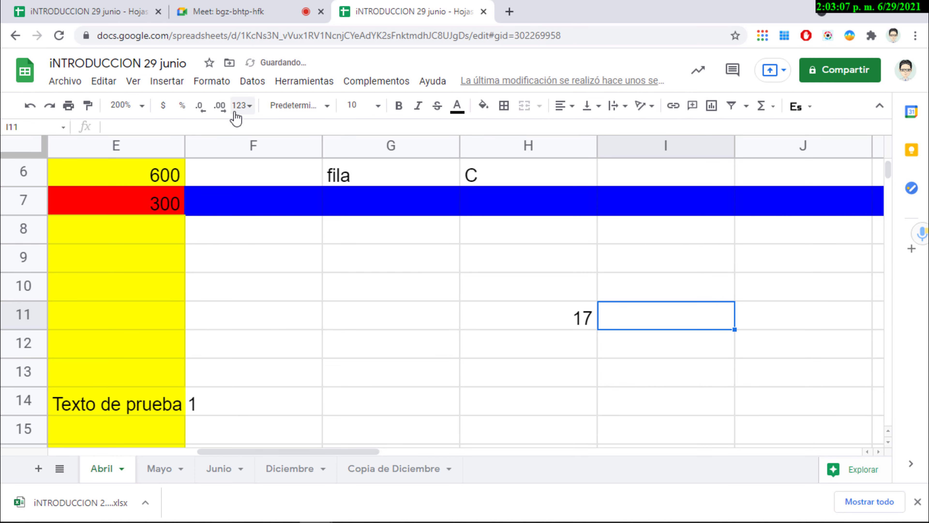
Step: Format cell I11 as plain text (Texto sin formato) and enter =2+3*5 in it as literal text
click(248, 109)
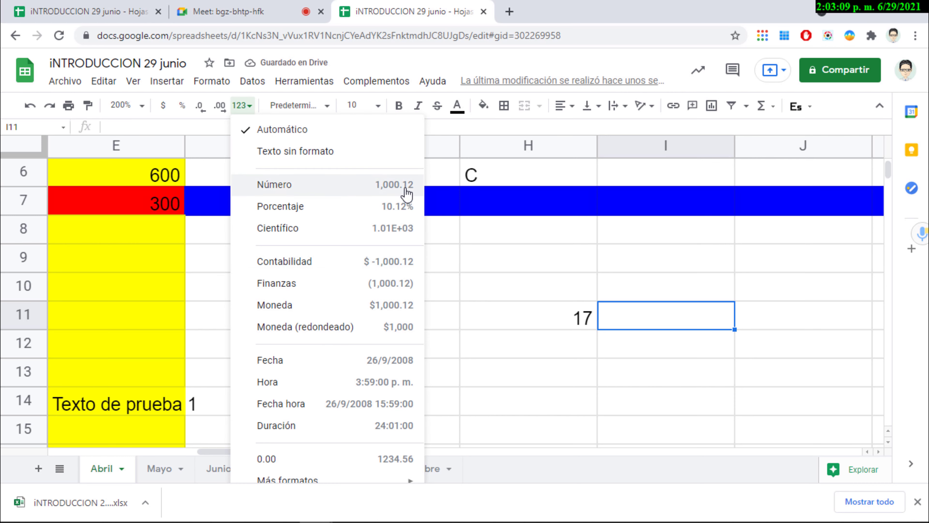
click(296, 157)
text(=2+3*5)
key(Return)
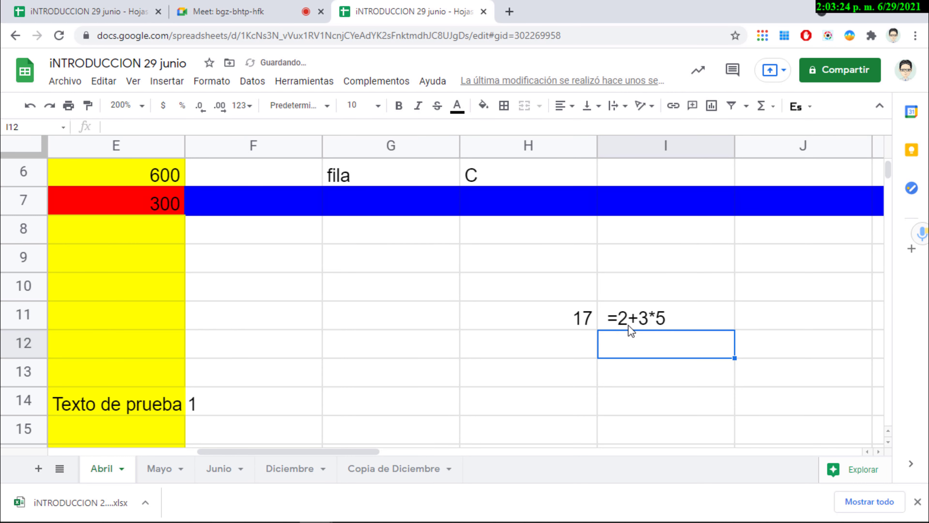
Step: Enter the formula =(2+5)*5 in cell H12 and copy its text before confirming it
click(562, 345)
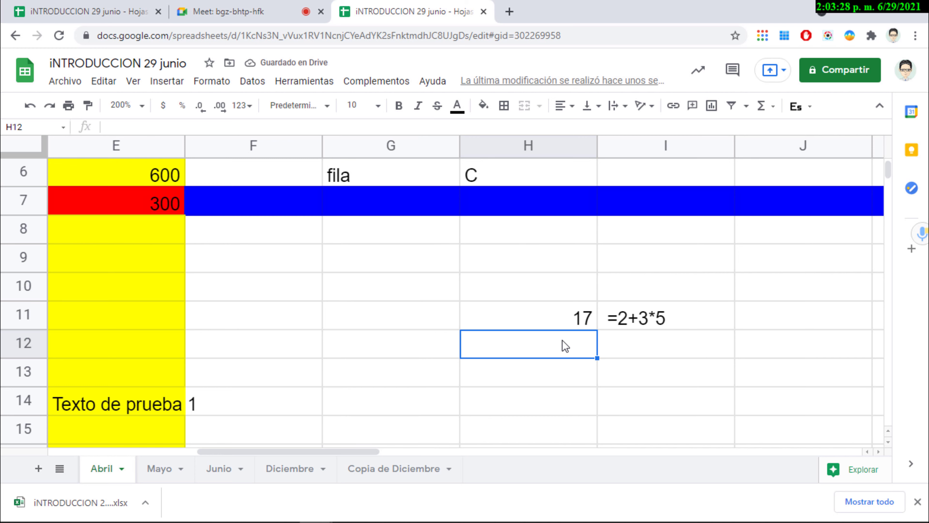
text(=)
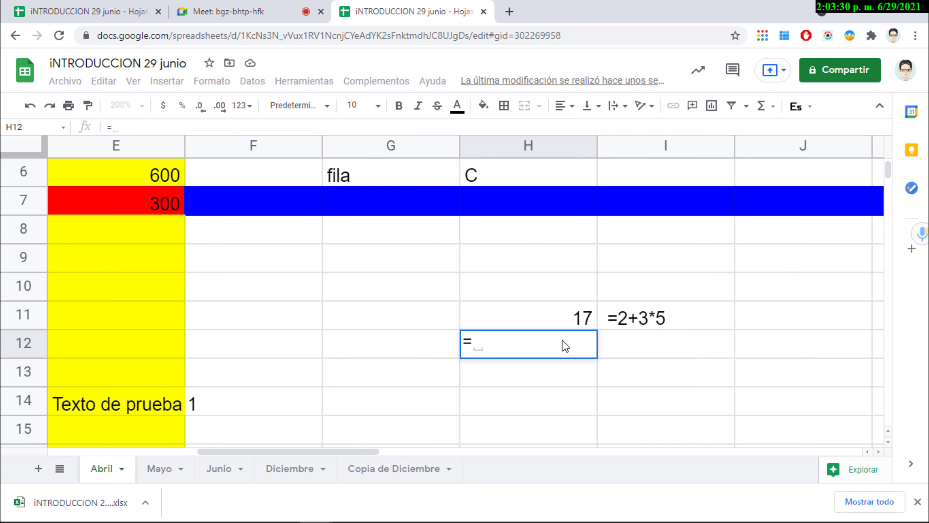
text((2+2)
key(BackSpace)
text(5))
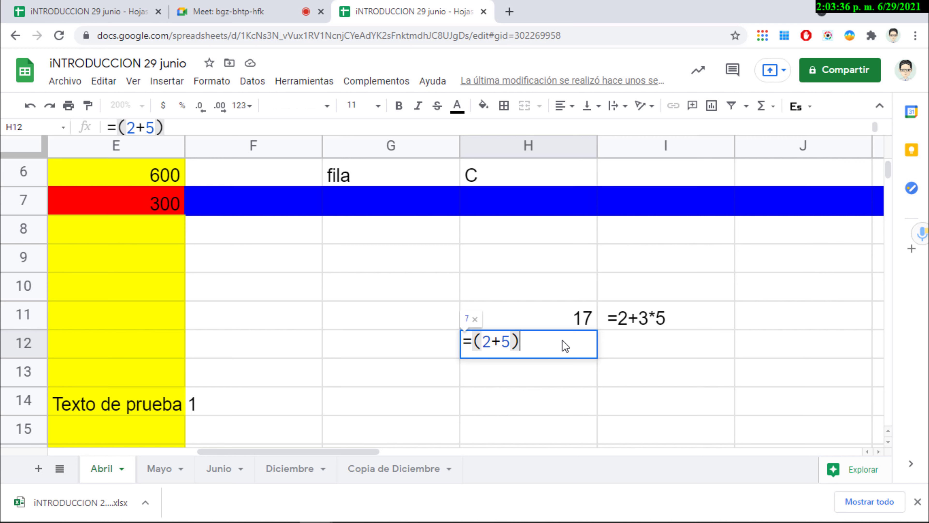
text(*)
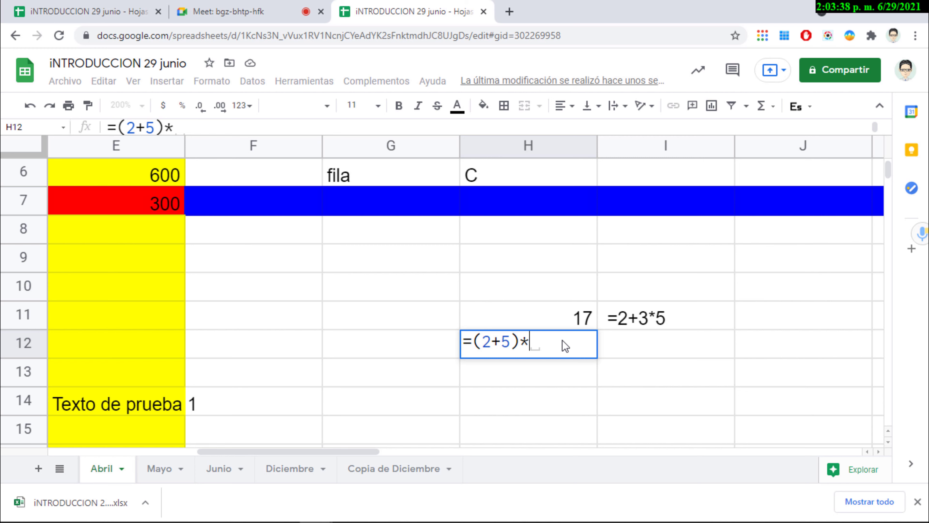
text(5)
key(shift+Left)
key(shift+Left)
key(shift+Left)
key(shift+Left)
key(shift+Left)
key(shift+Left)
key(shift+Left)
key(shift+Left)
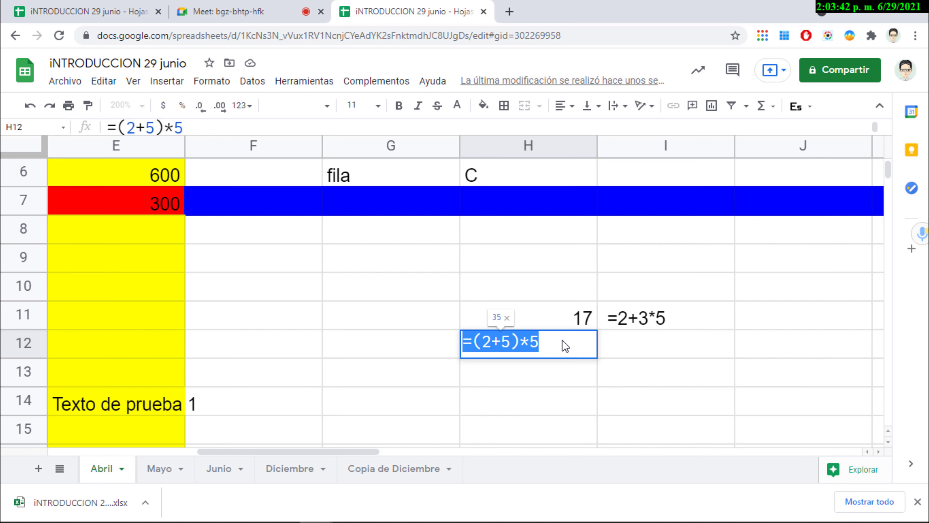
key(Return)
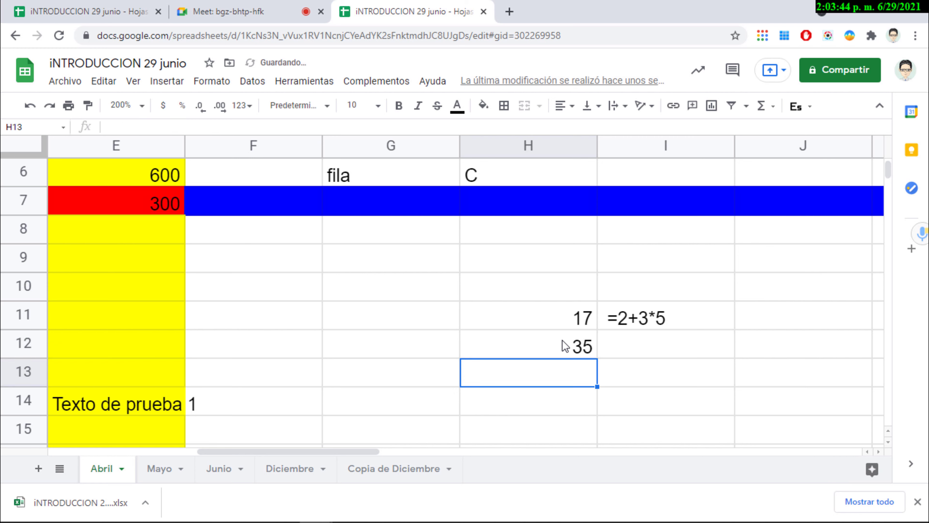
Step: Change the second number inside the parentheses of cell H12's formula to 3, making it =(2+3)*5
click(565, 346)
double_click(565, 346)
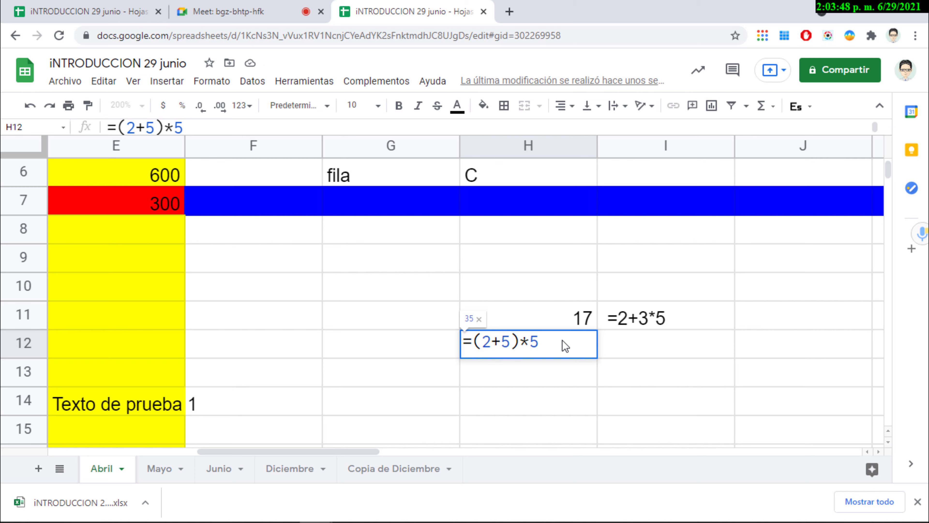
key(Left)
key(Left)
key(Left)
key(BackSpace)
text(3)
key(Return)
key(Up)
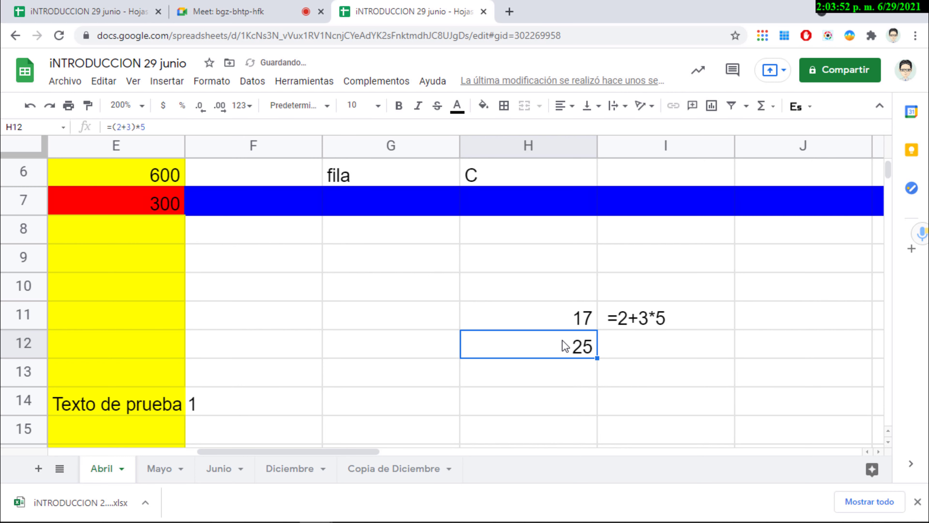
Step: Paste the copied formula text into cell I12 and correct it to read =(2+3)*5
key(Right)
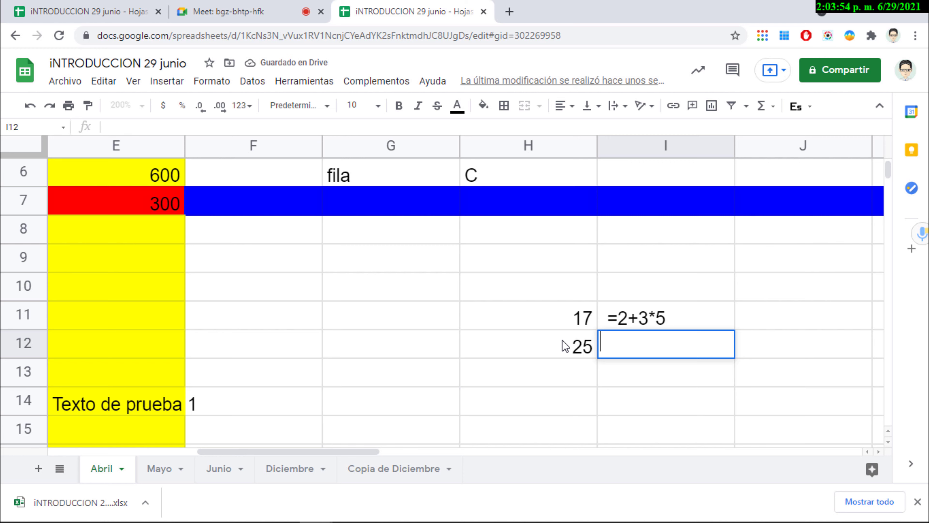
text(=(2+5)*5)
key(Left)
key(Left)
key(Left)
key(BackSpace)
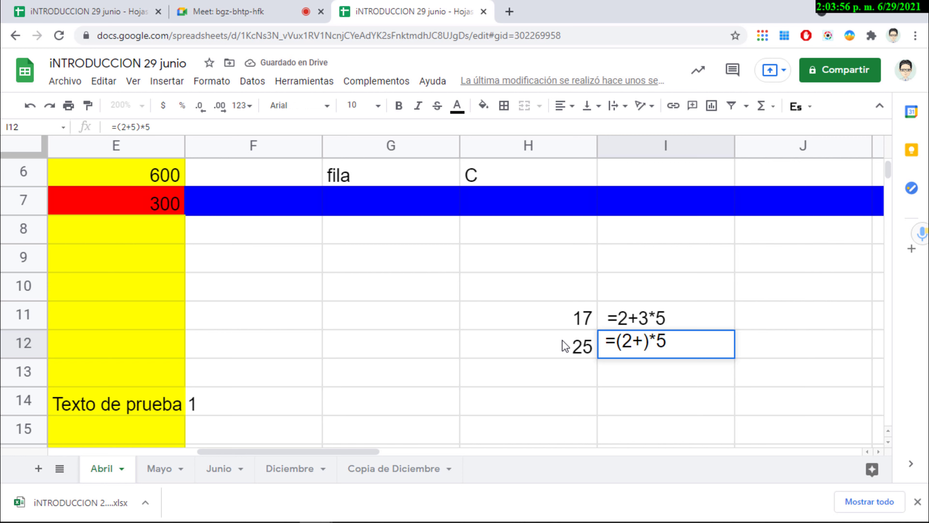
text(3)
key(Return)
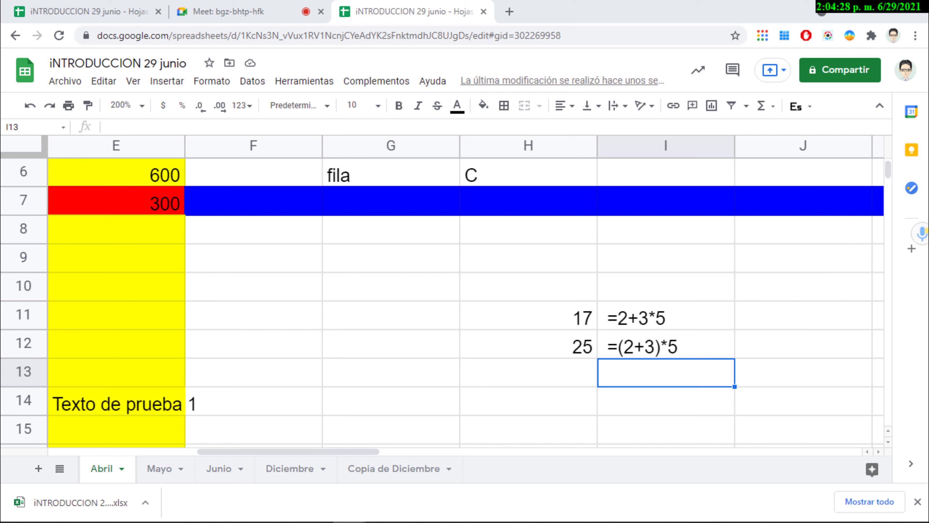
Step: Set the spreadsheet's zoom to 100%
click(142, 108)
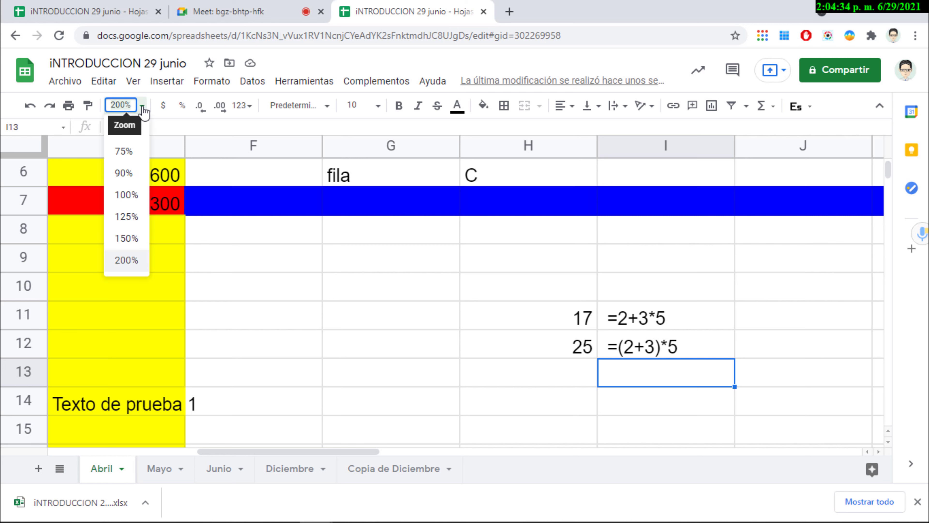
click(125, 195)
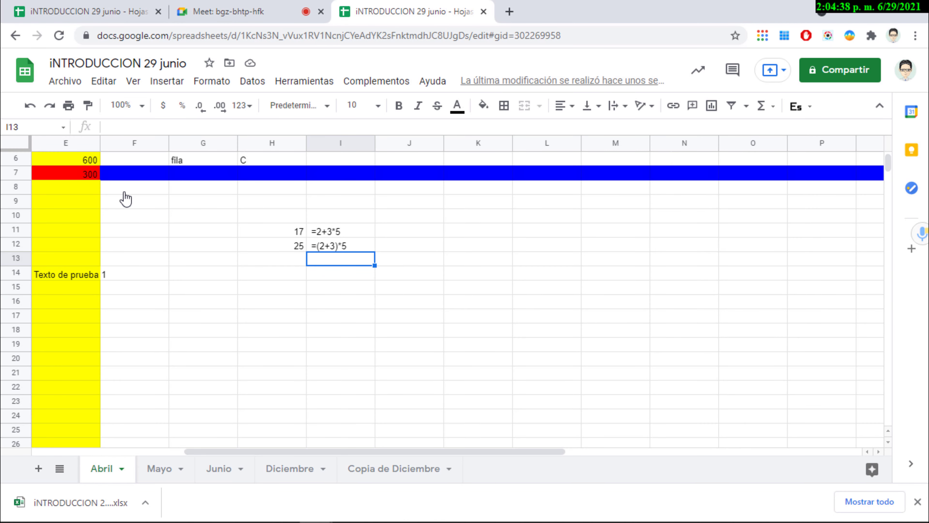